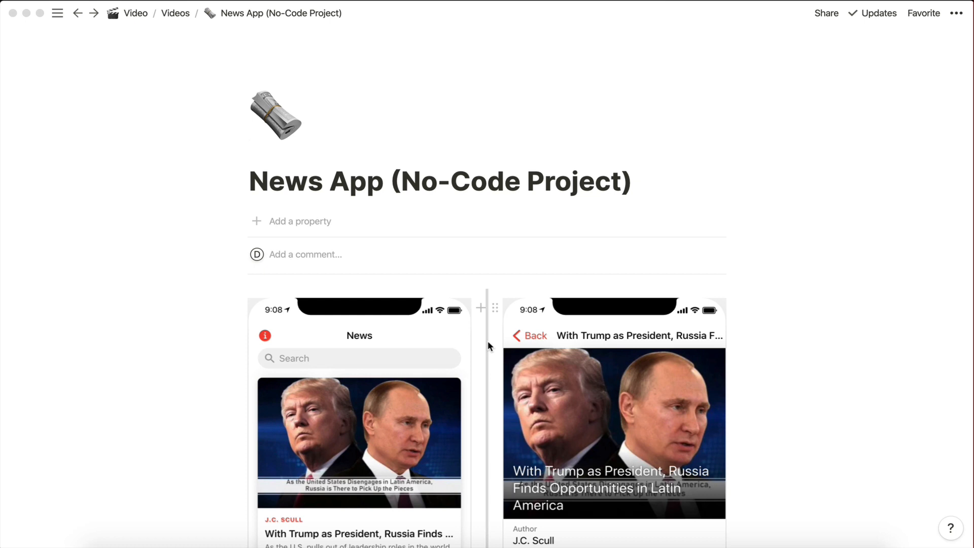
Step: Scroll through the news app mockup page to review the list and article screens
scroll(488, 339, "down", 5)
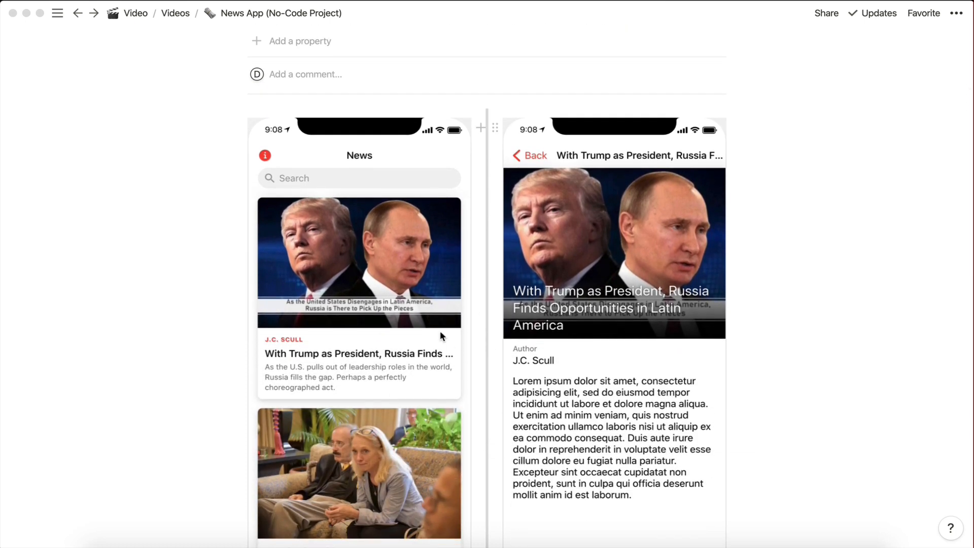
scroll(412, 332, "down", 1)
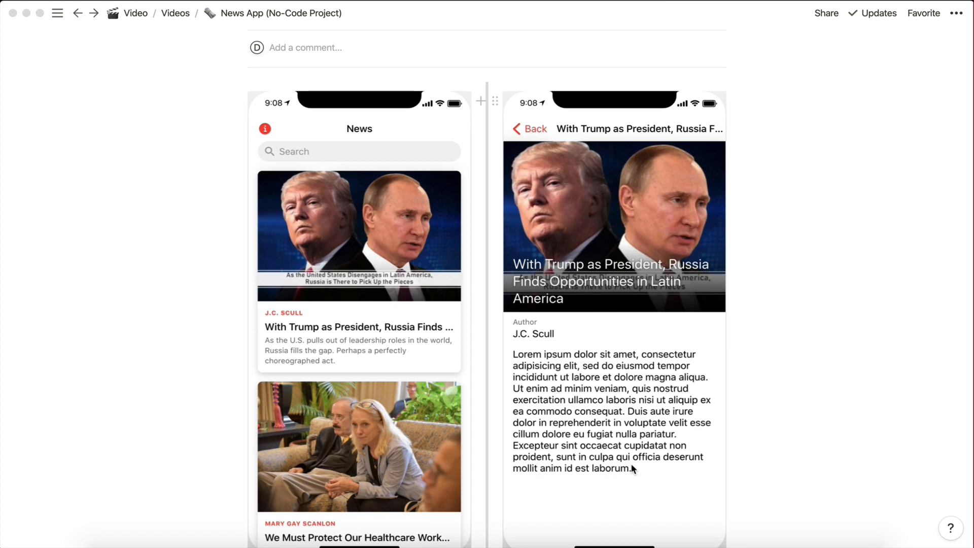
scroll(632, 466, "up", 5)
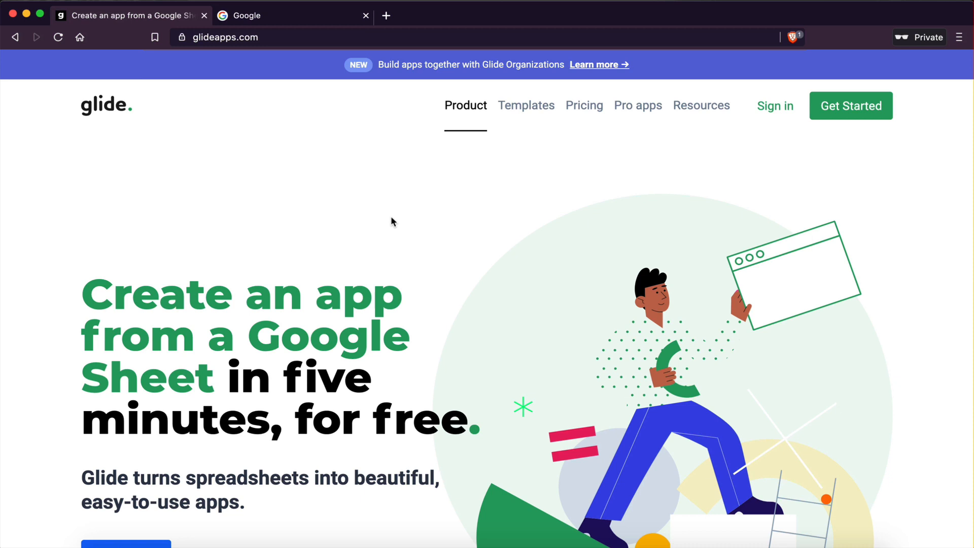
Step: Open Glide's Get Started sign-up page from the glideapps.com home page
scroll(391, 218, "down", 5)
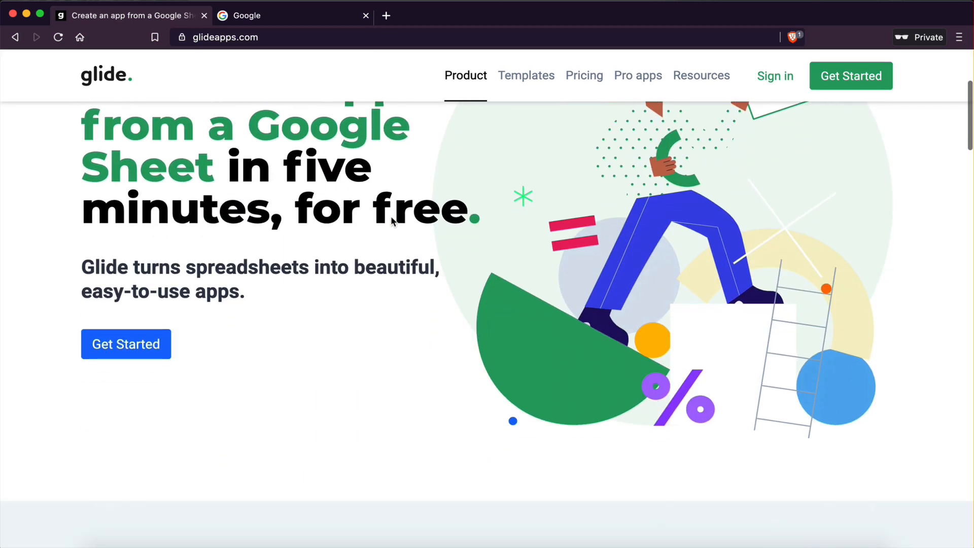
scroll(335, 210, "up", 3)
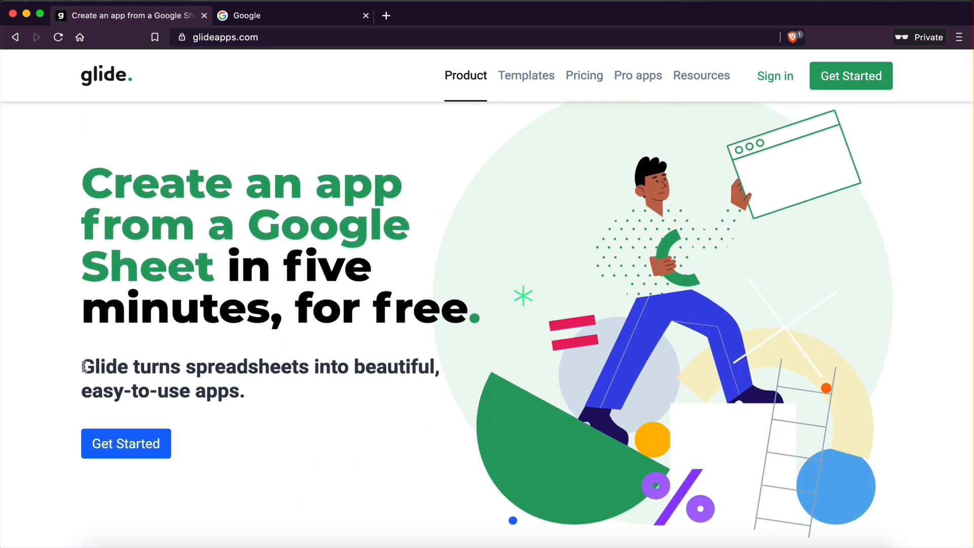
left_click_drag(82, 363, 257, 394)
left_click(257, 394)
left_click(848, 82)
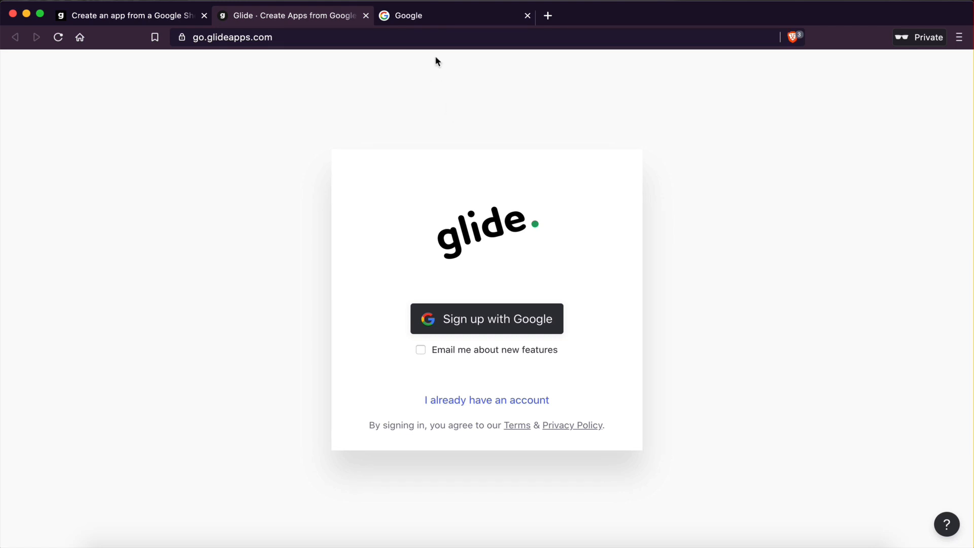
Step: Sign in to Google and sign up to Glide with the Google account
left_click(428, 23)
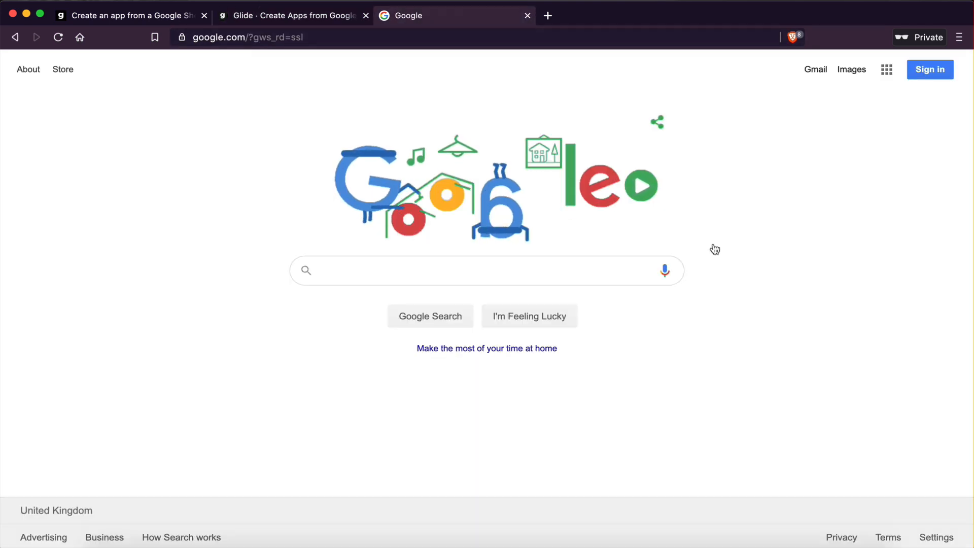
left_click(929, 75)
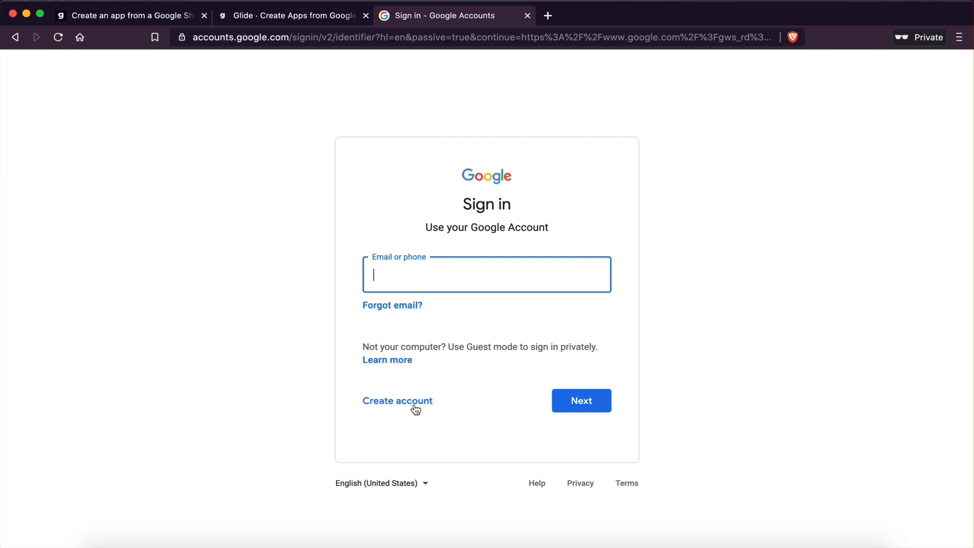
left_click(279, 17)
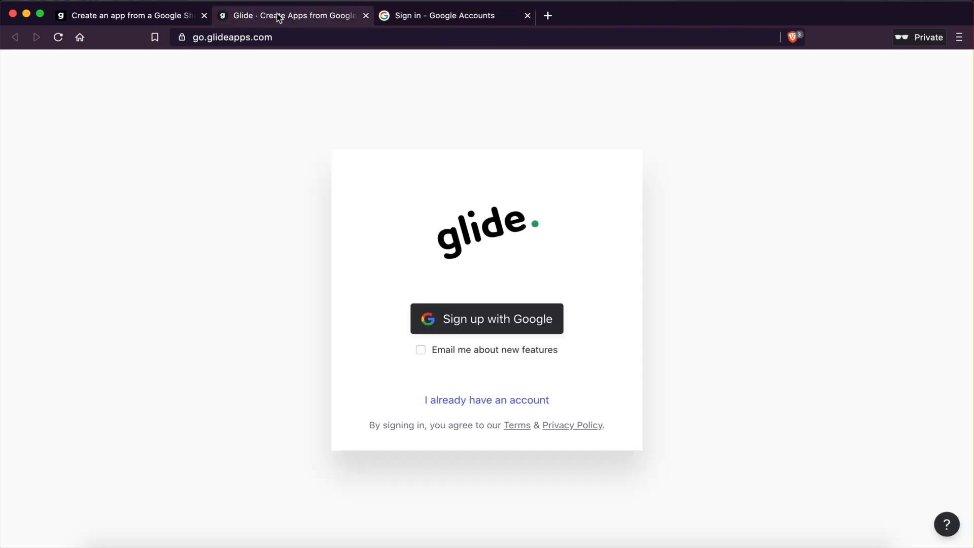
left_click(480, 318)
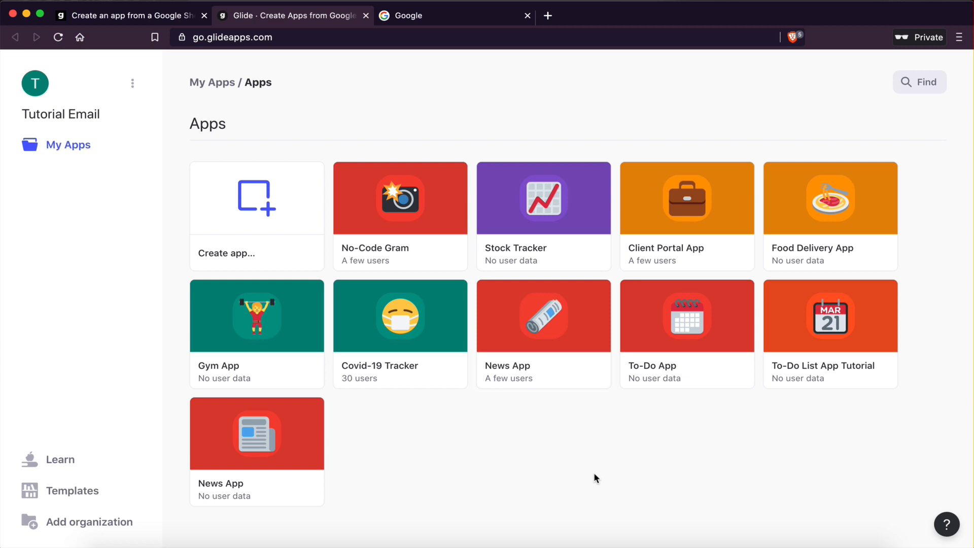
Step: Try to create a new Glide app from a Google Sheet
mouse_move(275, 250)
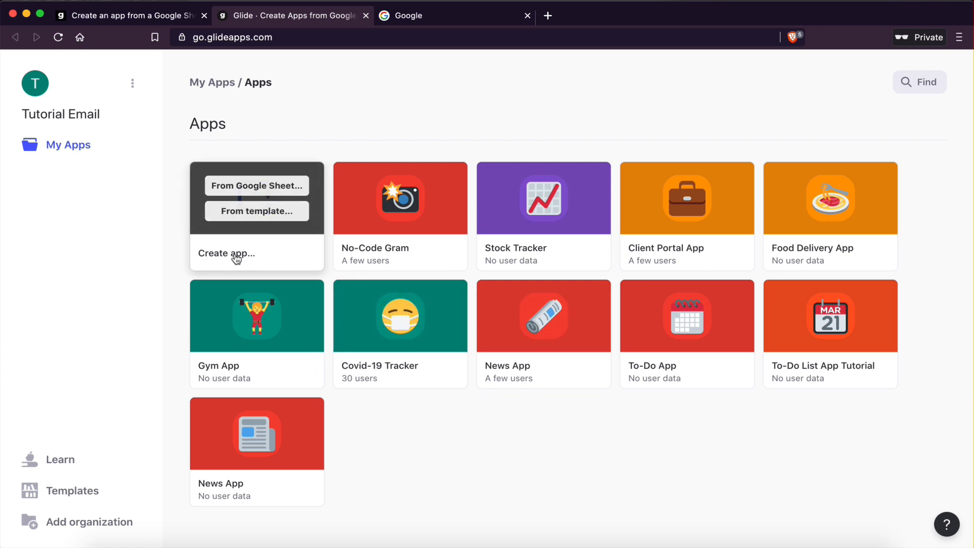
left_click(256, 189)
Step: Open Google Drive from the Google apps launcher
left_click(458, 18)
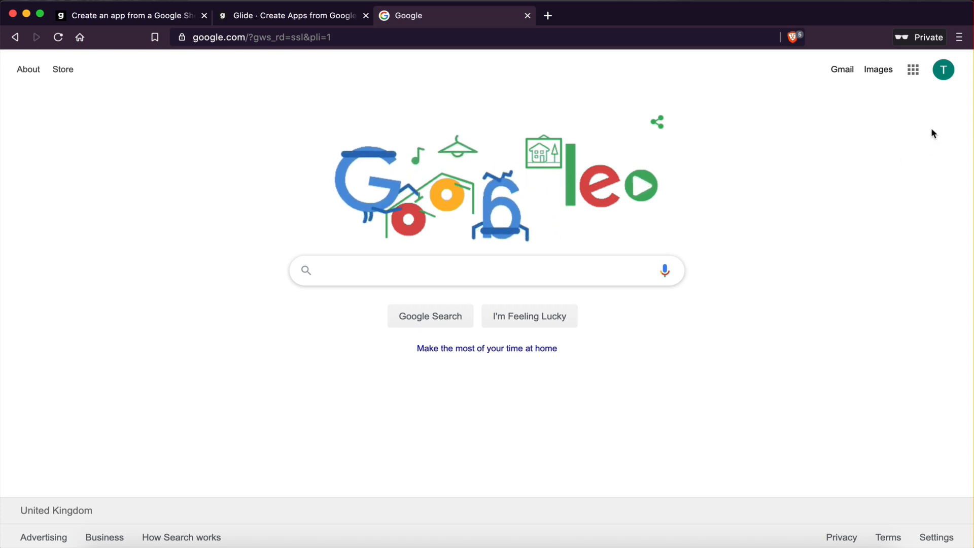
left_click(913, 72)
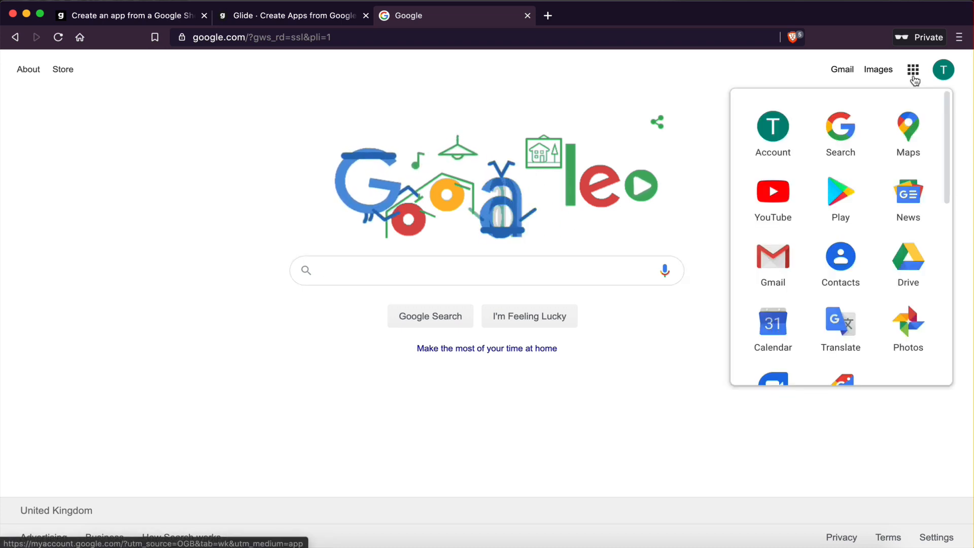
left_click(909, 269)
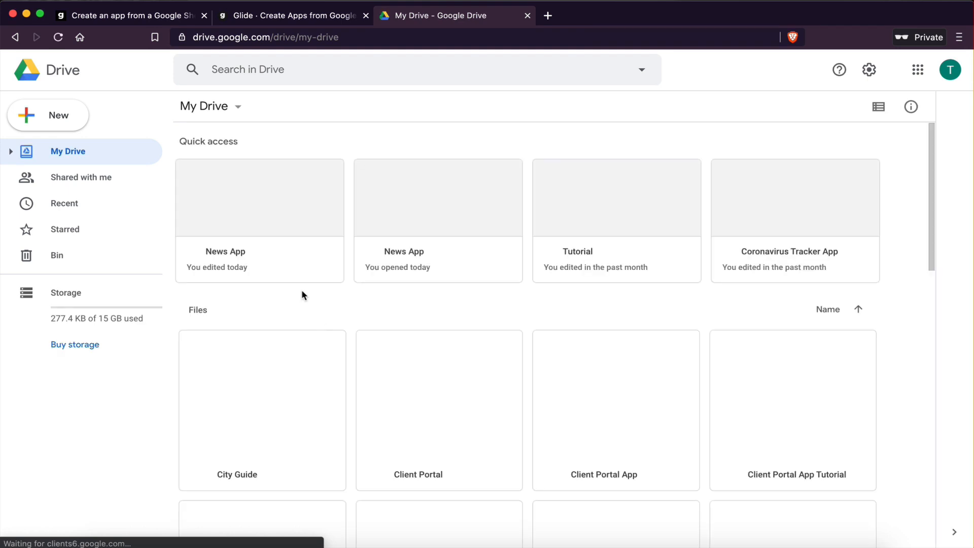
Step: Create a new blank Google Sheets spreadsheet in My Drive
left_click(59, 118)
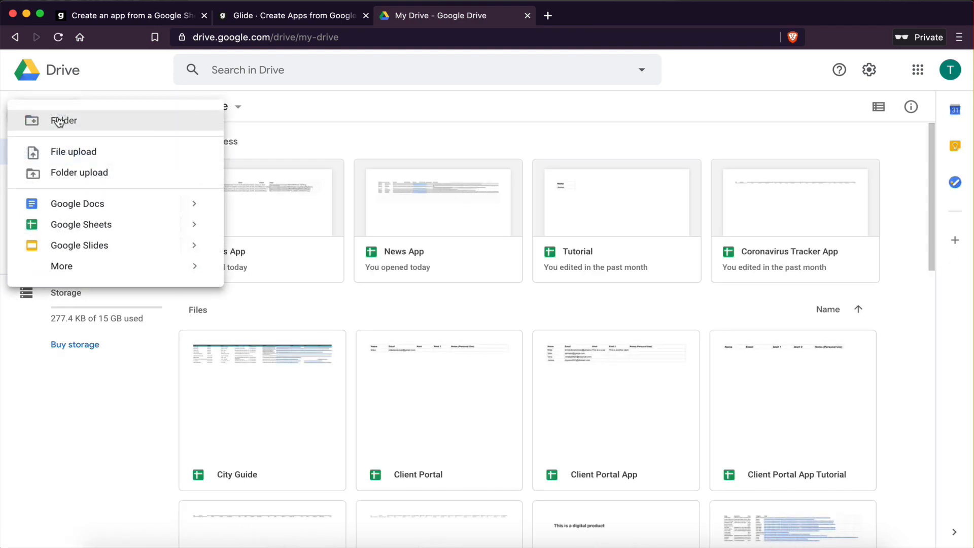
left_click(72, 224)
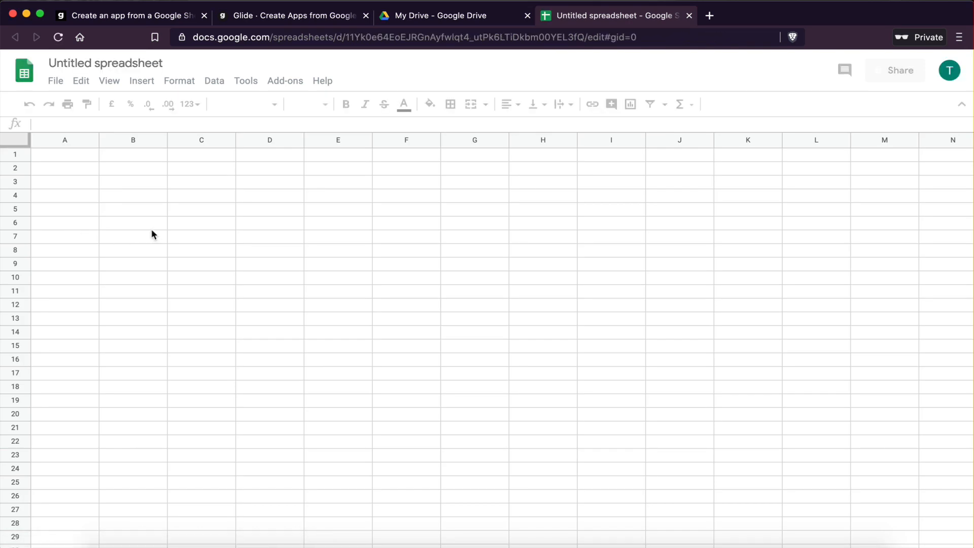
left_click(151, 228)
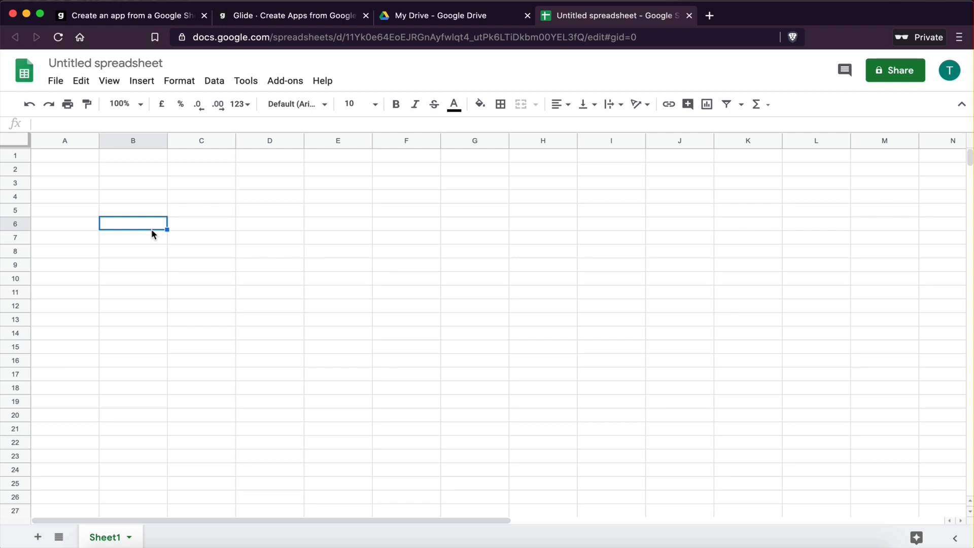
Step: Rename the spreadsheet to News App Tutorial
left_click(112, 65)
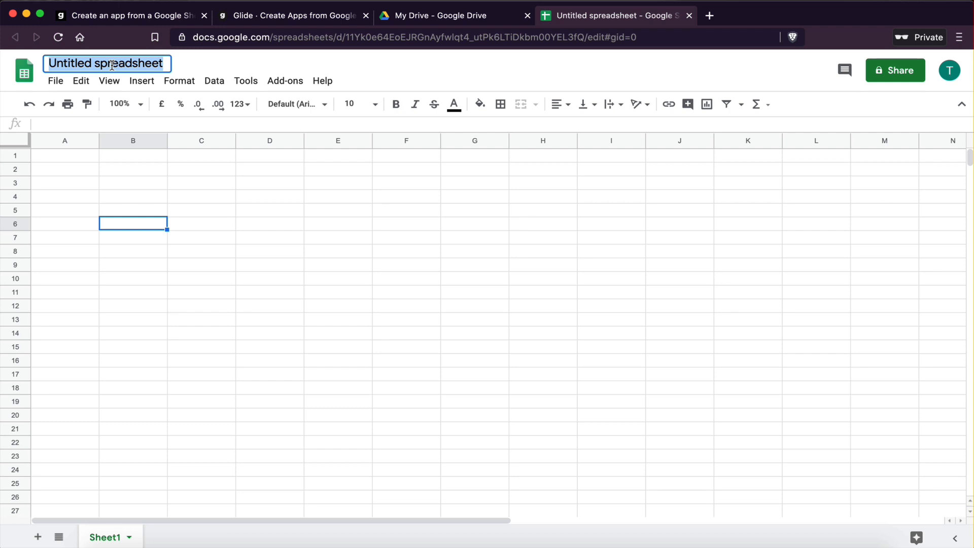
type("N")
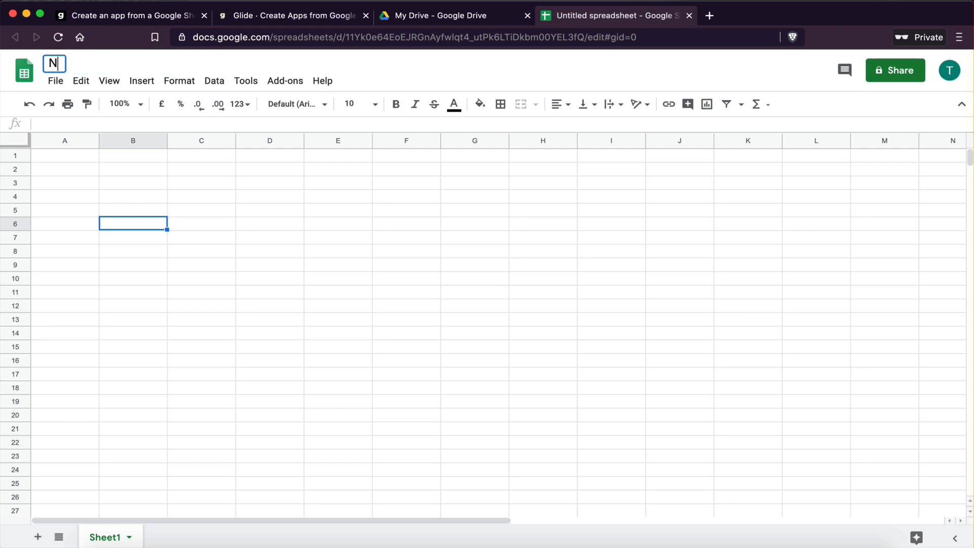
type("ews App Tutorial")
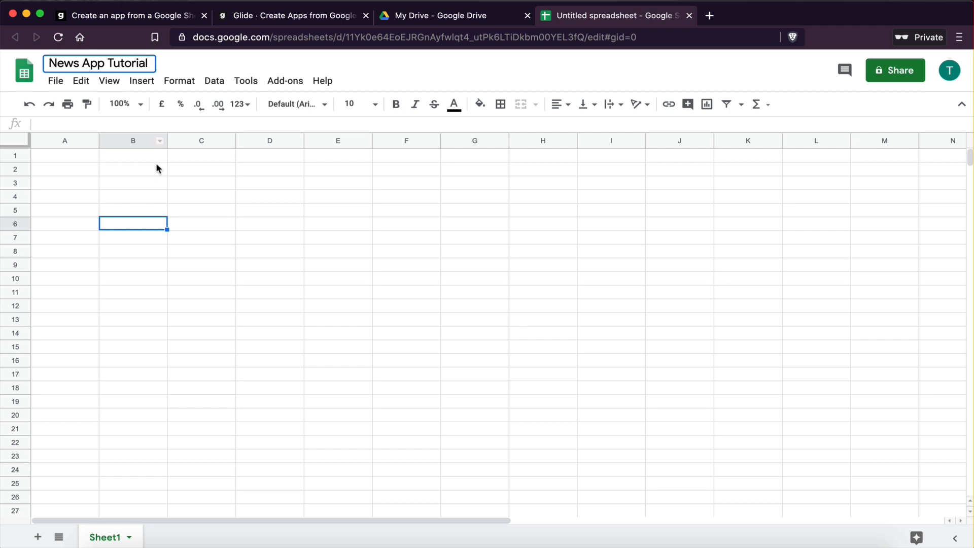
left_click(156, 199)
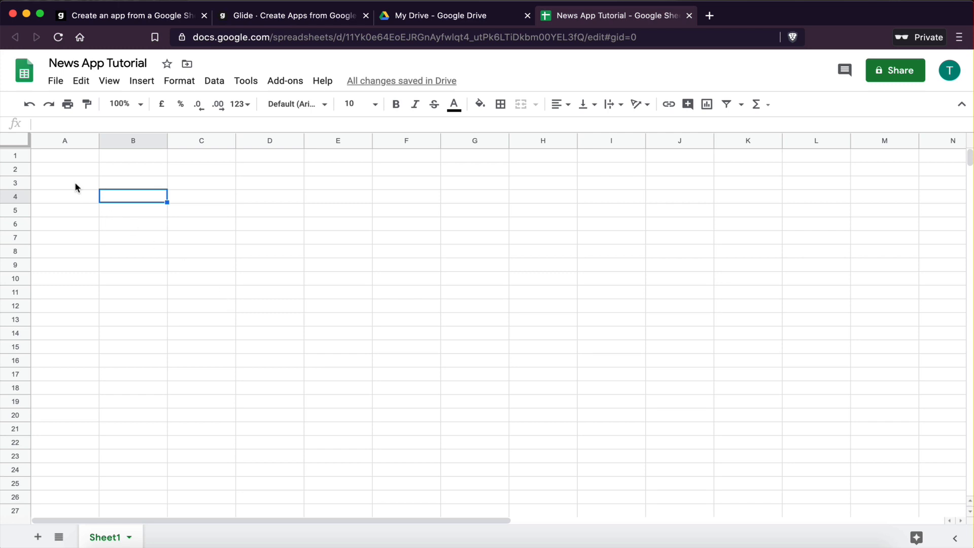
Step: Enter placeholder text dkfhjdhf in cell A1
left_click(62, 159)
type("dkfhjdhf")
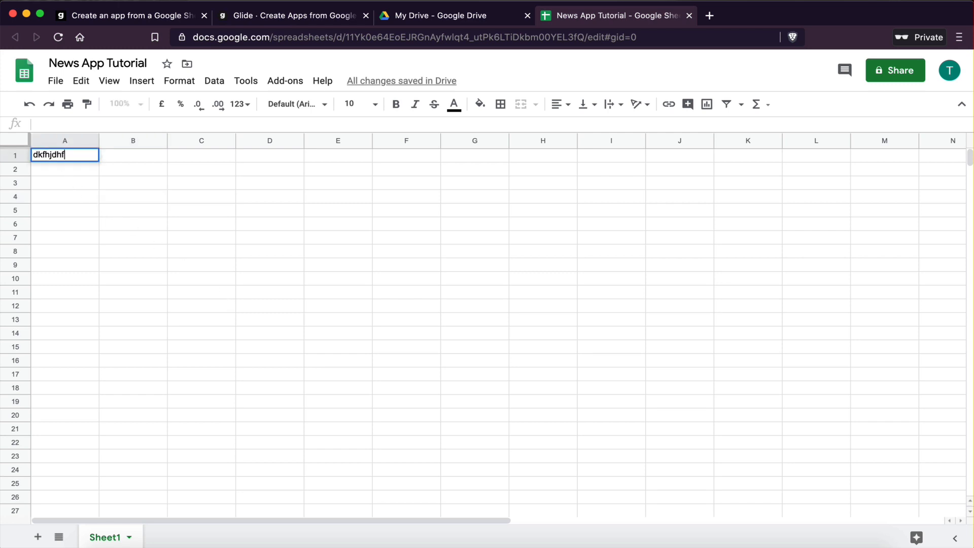
left_click(132, 281)
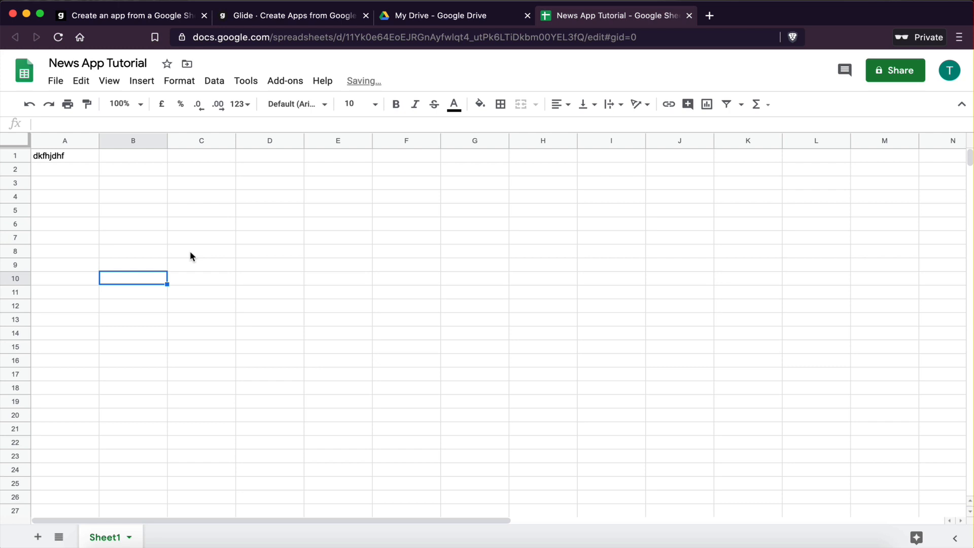
left_click(54, 154)
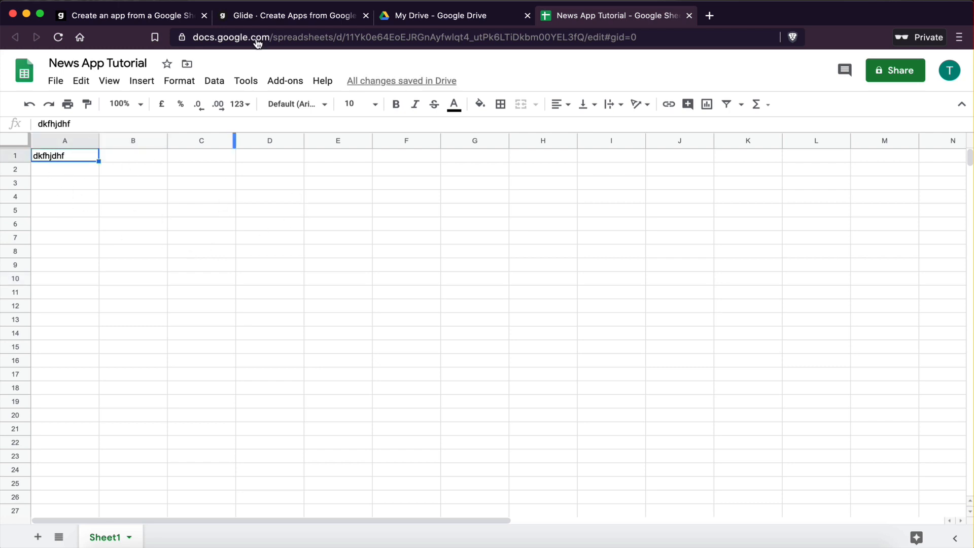
Step: Create a new Glide app from the News App Tutorial Google Sheet
left_click(289, 19)
mouse_move(249, 207)
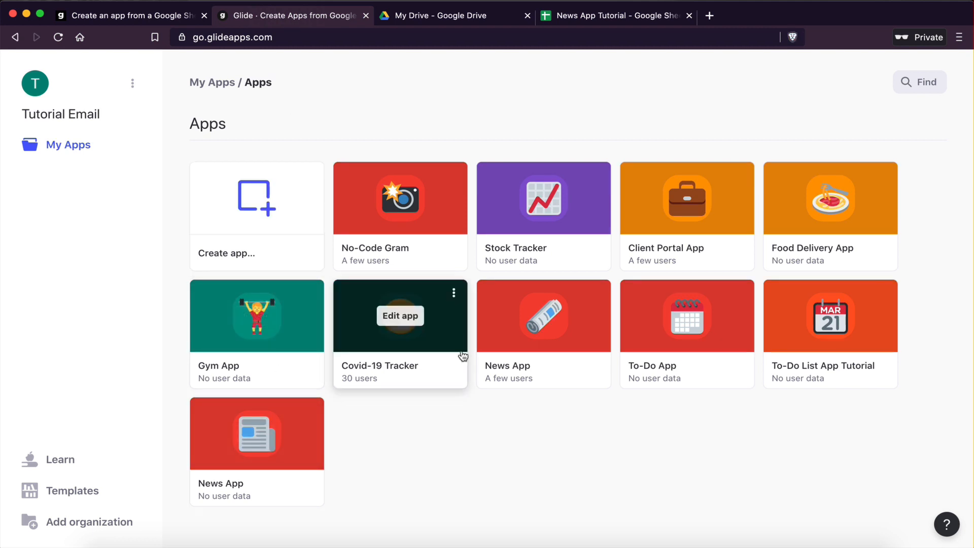
mouse_move(285, 161)
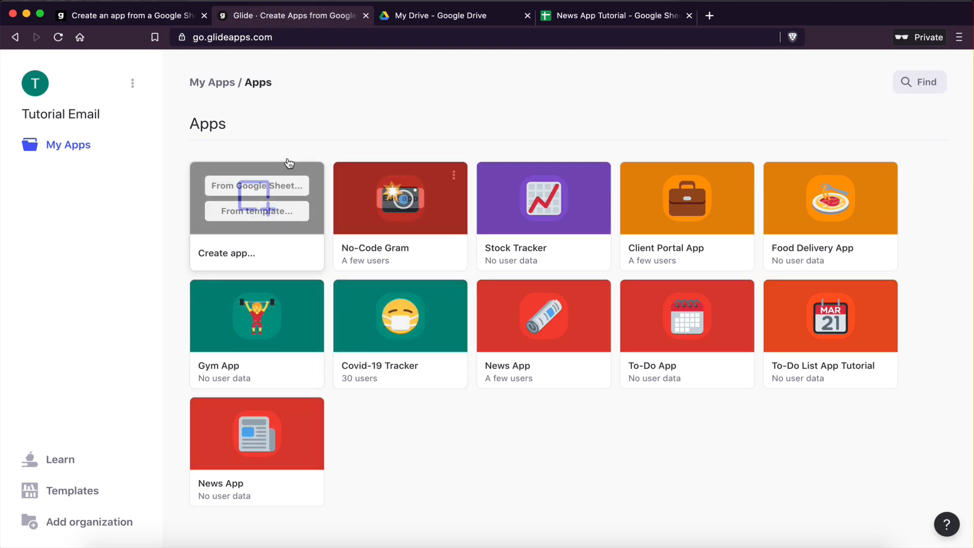
left_click(232, 186)
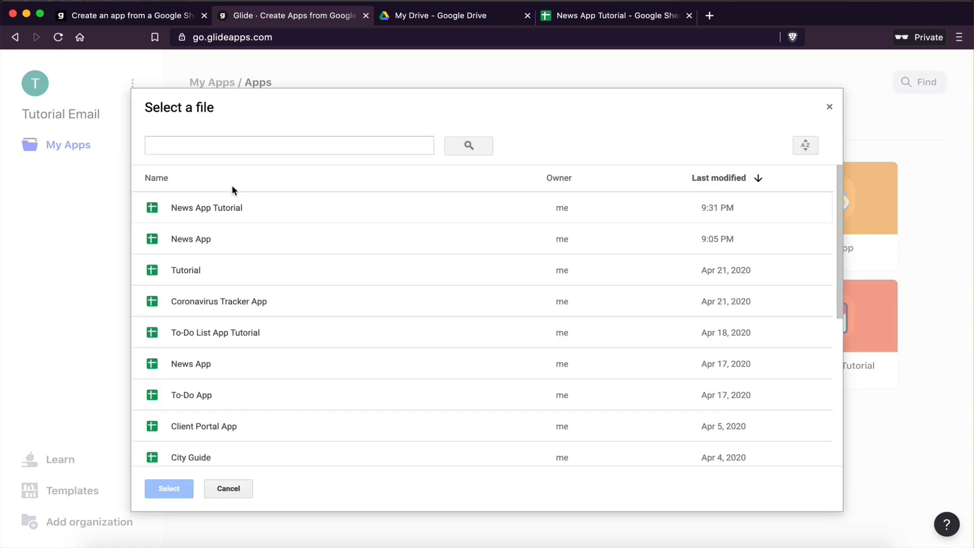
left_click(201, 206)
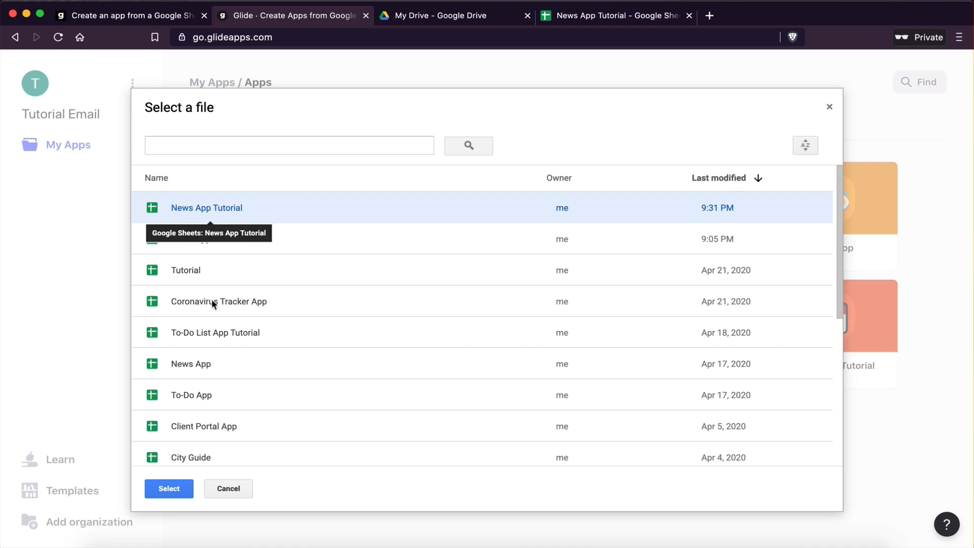
left_click(168, 489)
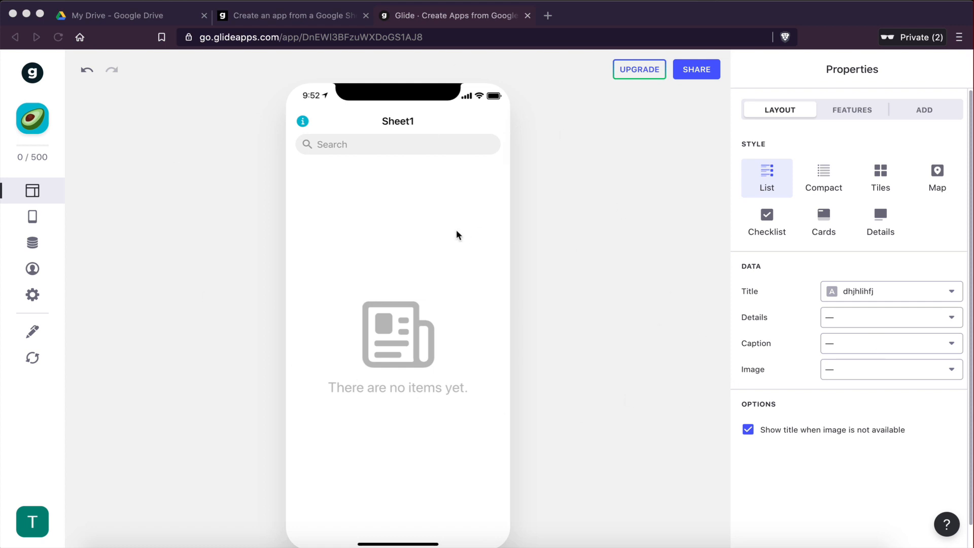
Step: Add a new tab to the app in the Tabs settings
left_click(385, 267)
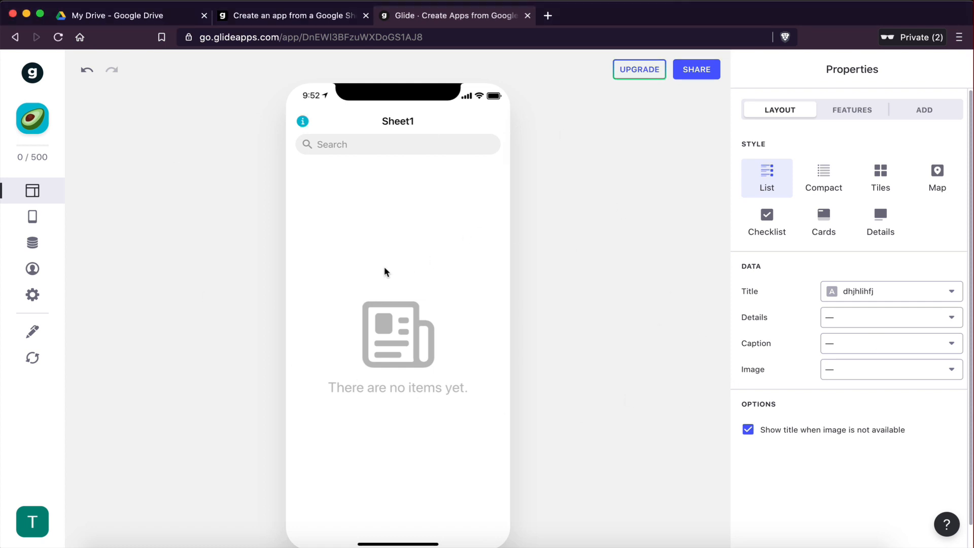
left_click(33, 218)
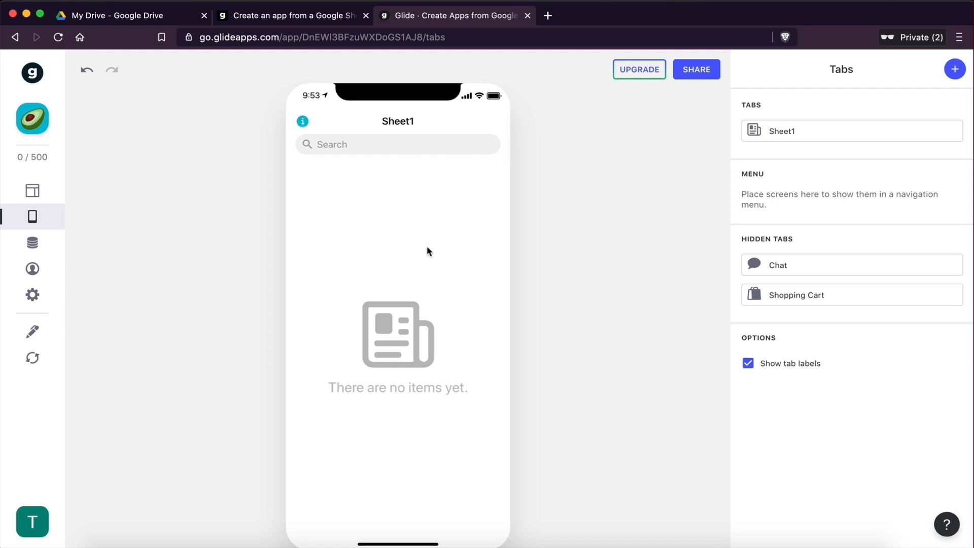
left_click(955, 70)
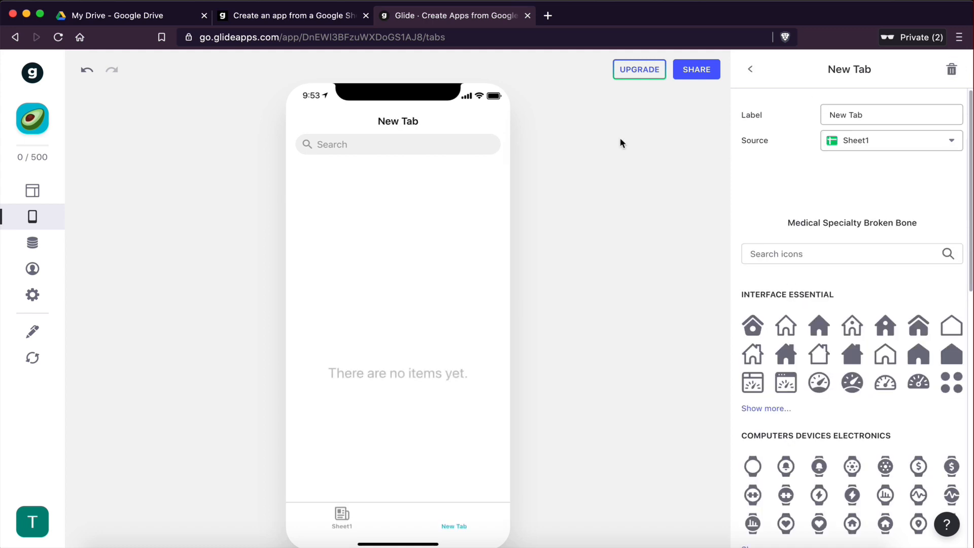
Step: Switch between the Sheet1 and New Tab tabs in the app preview
left_click(350, 518)
left_click(350, 518)
left_click(448, 516)
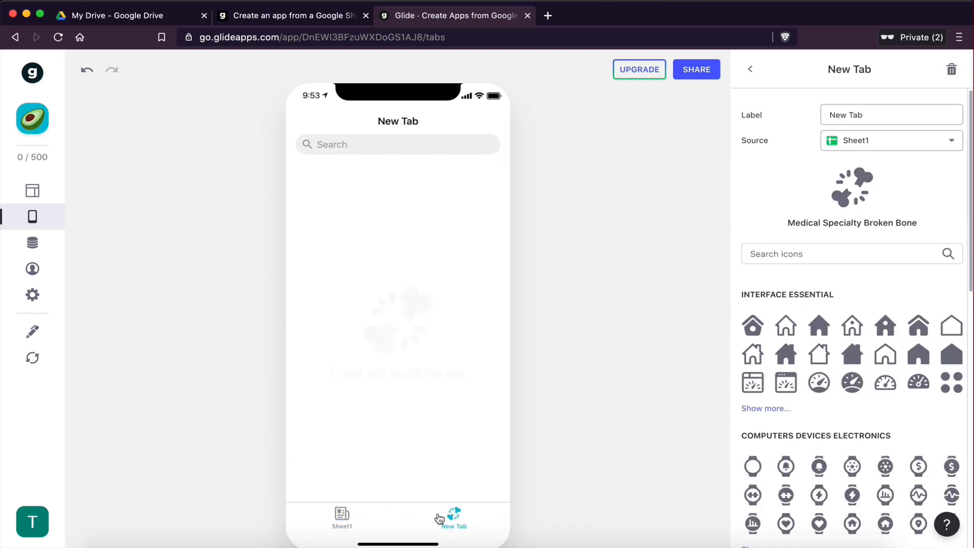
left_click(341, 518)
left_click(465, 515)
left_click(341, 517)
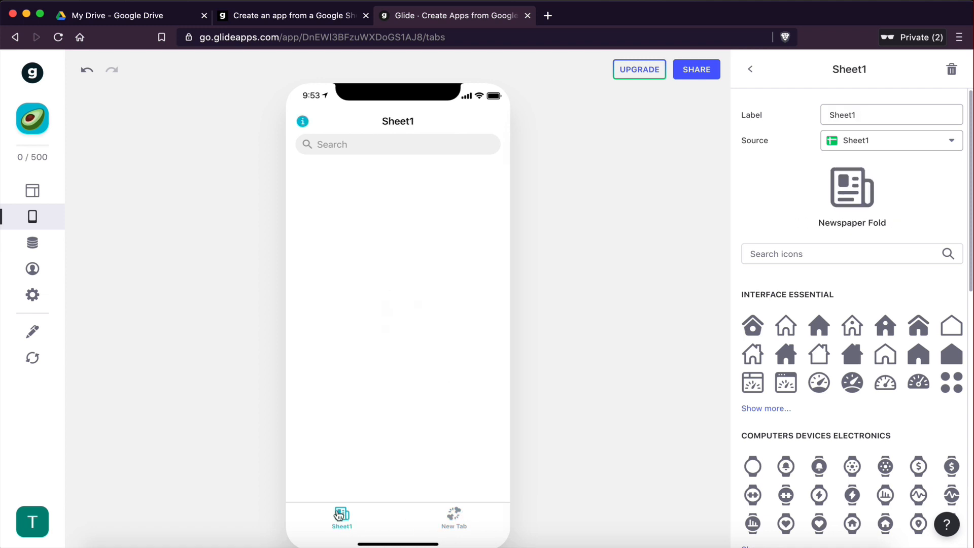
left_click(454, 516)
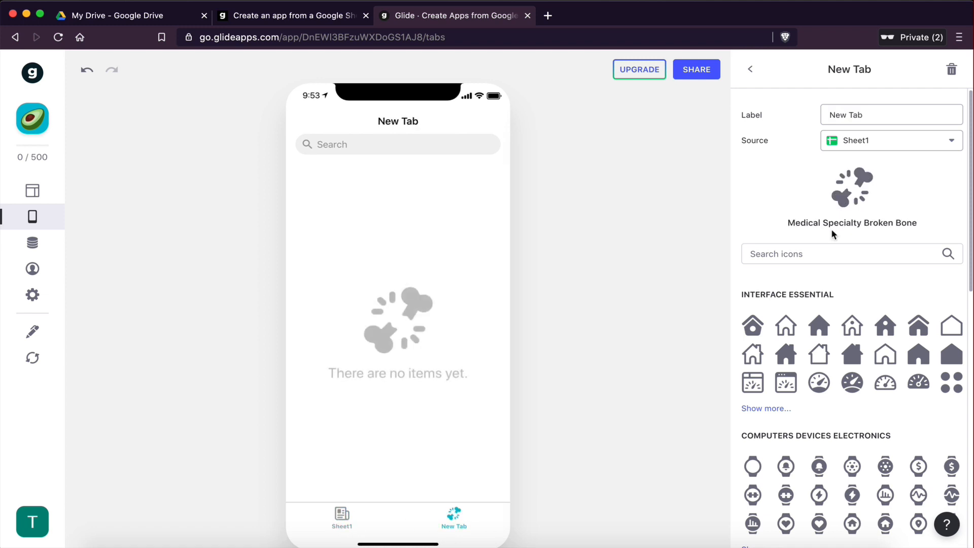
Step: Delete the New Tab tab from the app
left_click(951, 68)
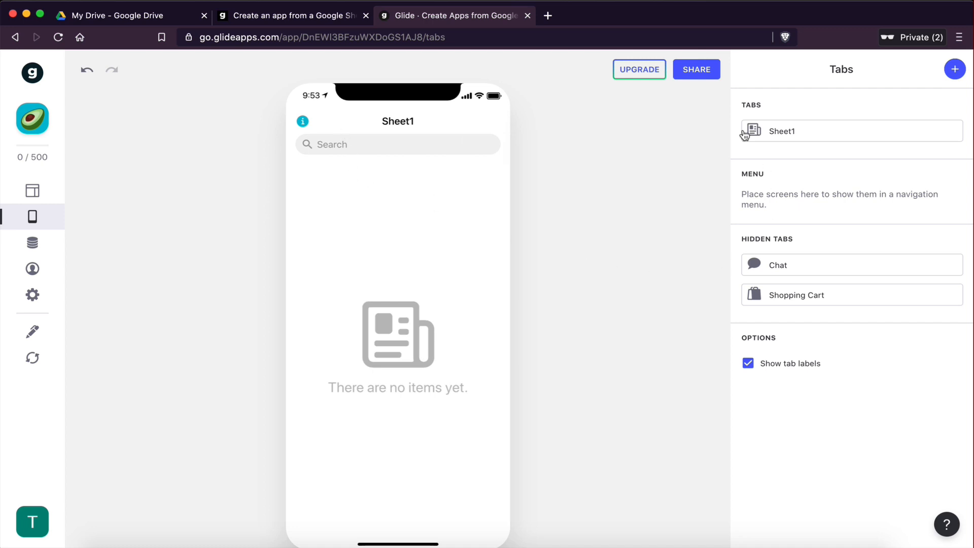
Step: Rename the Sheet1 tab's label to News
left_click(780, 133)
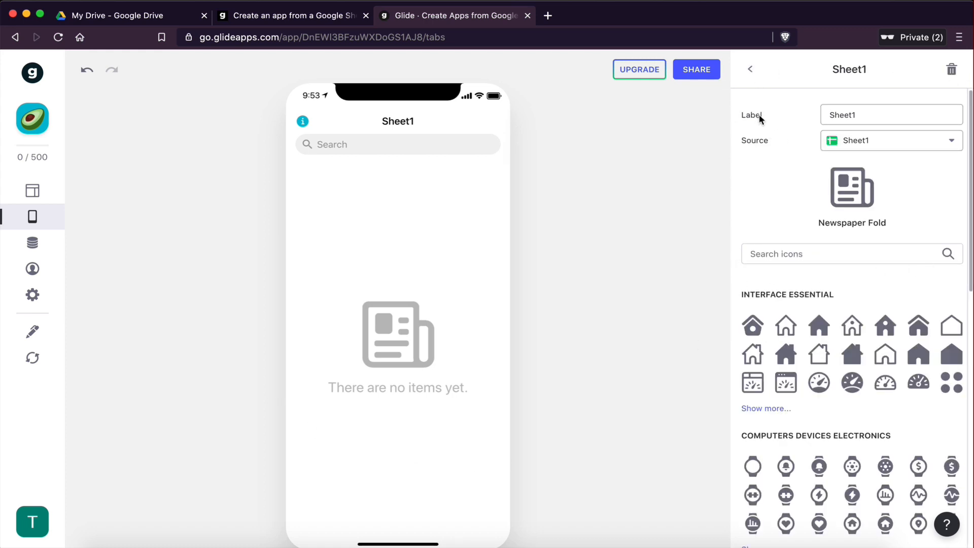
left_click_drag(868, 114, 816, 116)
type("News")
left_click_drag(856, 117, 822, 117)
left_click(718, 241)
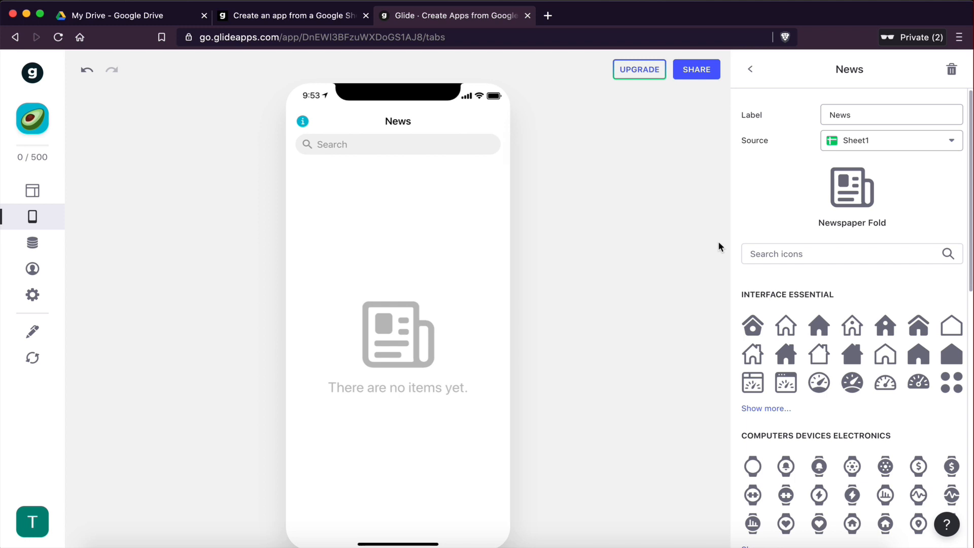
Step: Search the tab icons for news
scroll(883, 257, "down", 1)
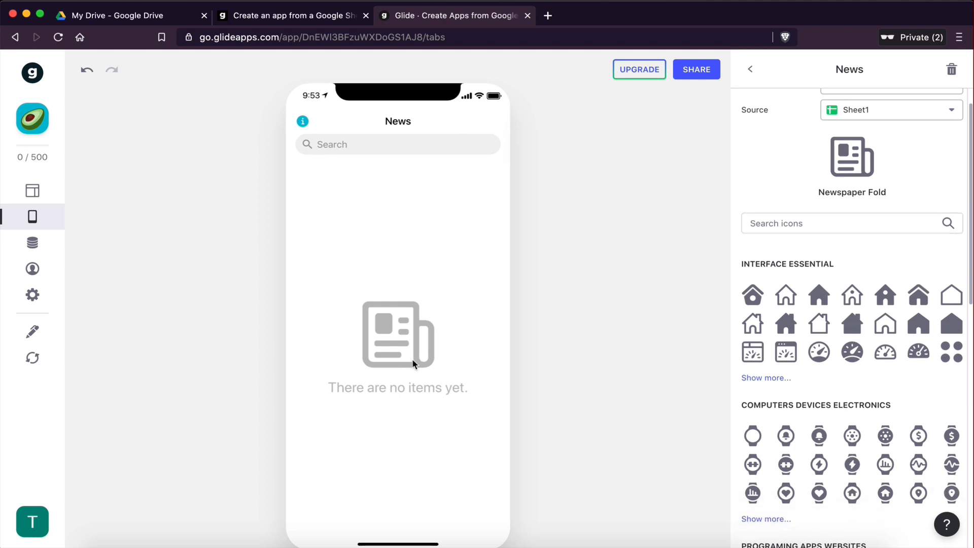
left_click(793, 218)
scroll(878, 338, "up", 1)
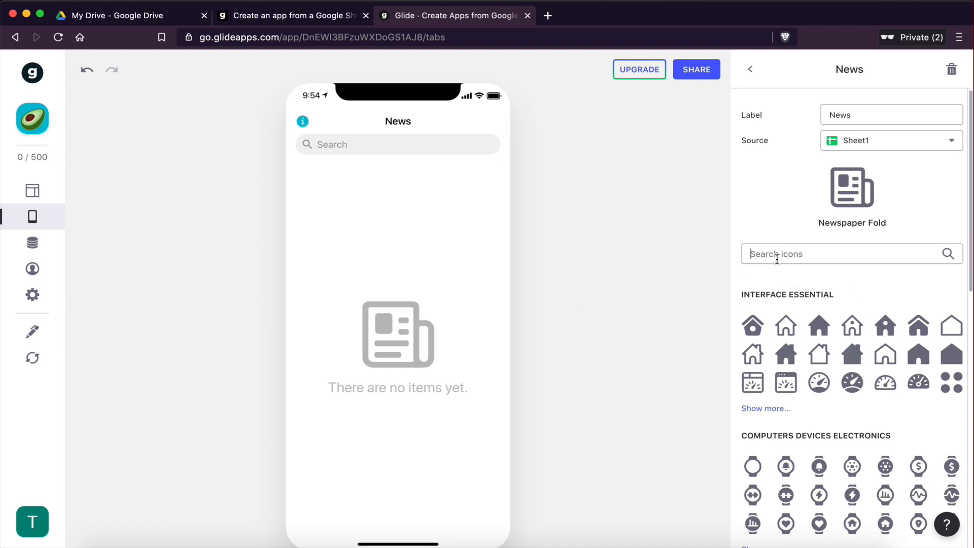
type("news")
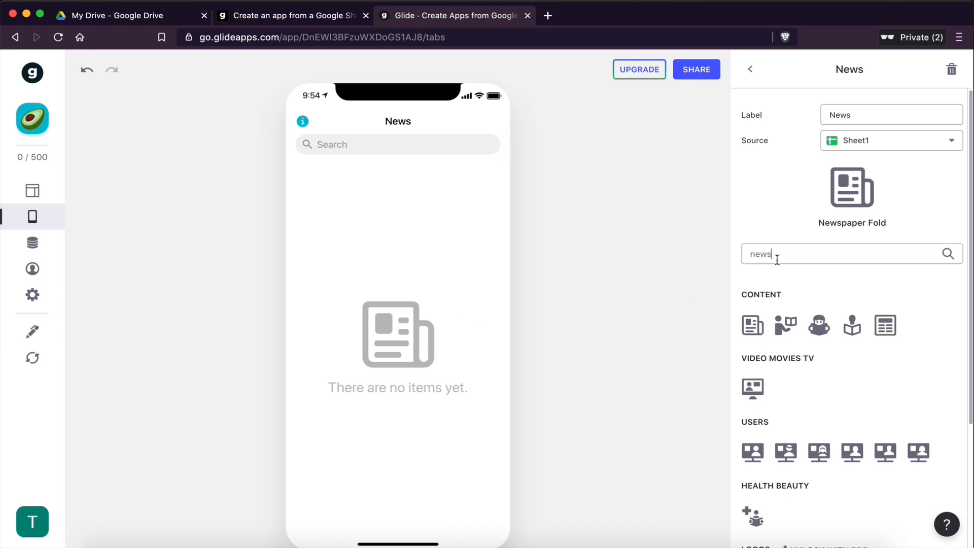
key("BackSpace")
key("BackSpace")
key("BackSpace")
key("BackSpace")
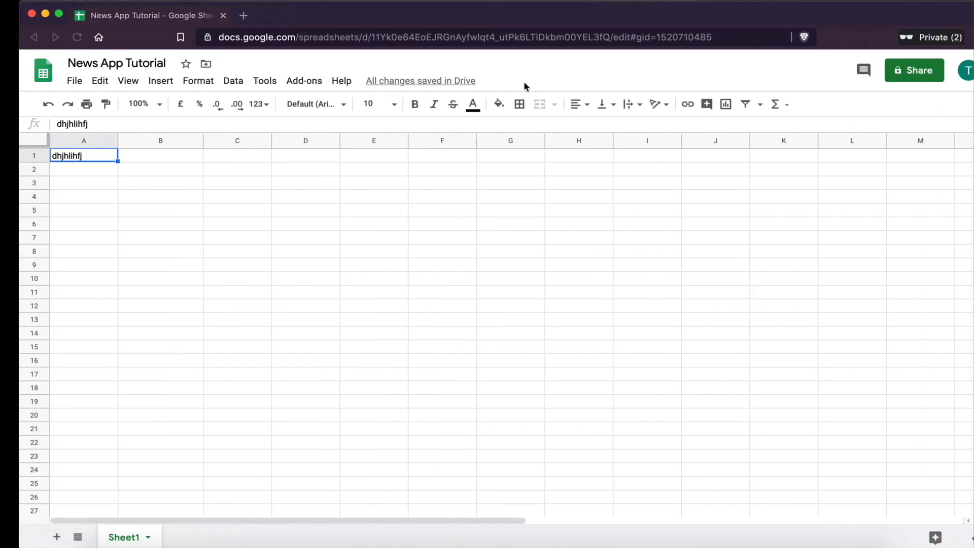
left_click(298, 281)
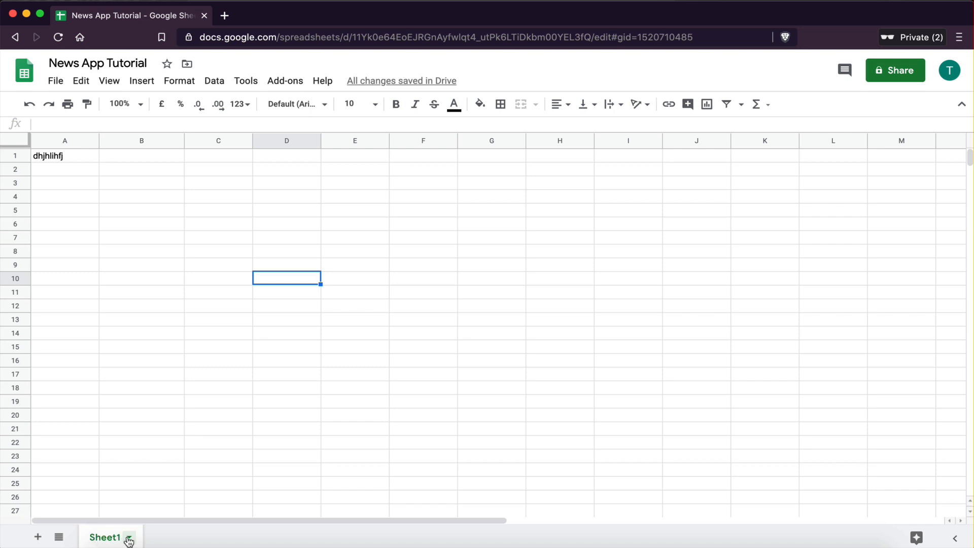
left_click(38, 538)
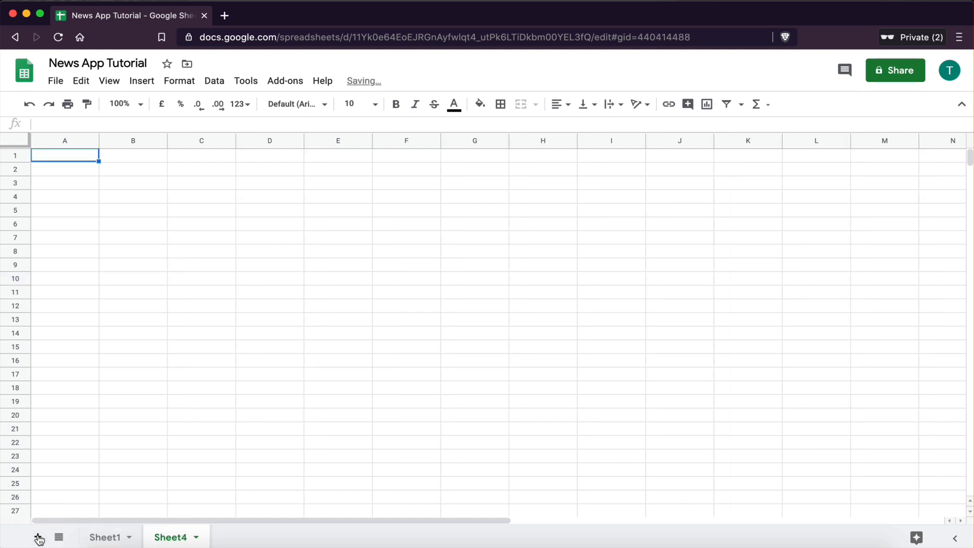
double_click(168, 538)
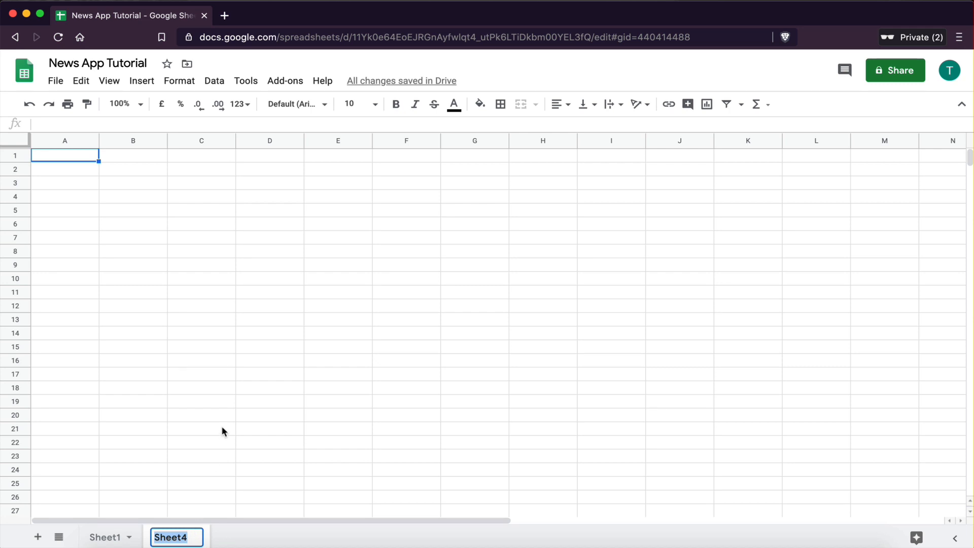
left_click(223, 431)
right_click(168, 536)
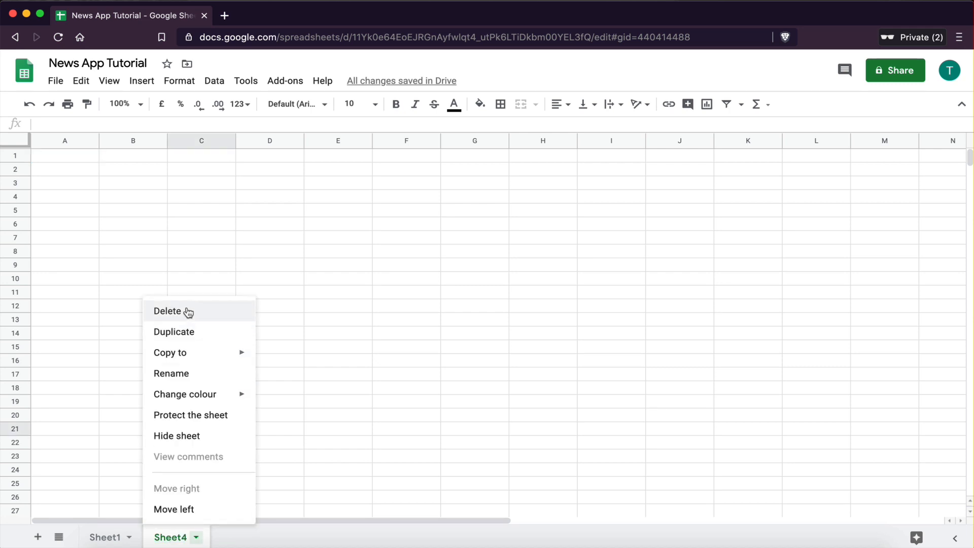
left_click(167, 311)
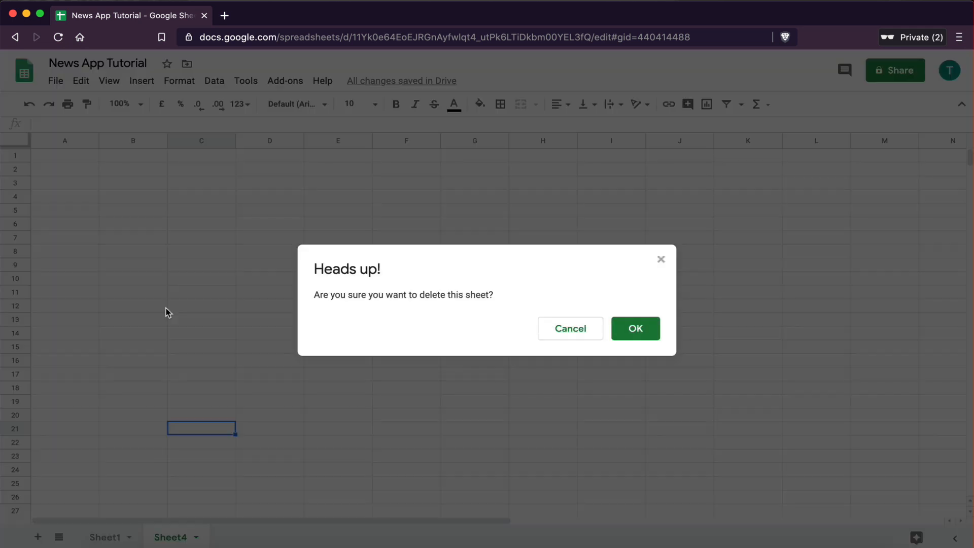
left_click(632, 328)
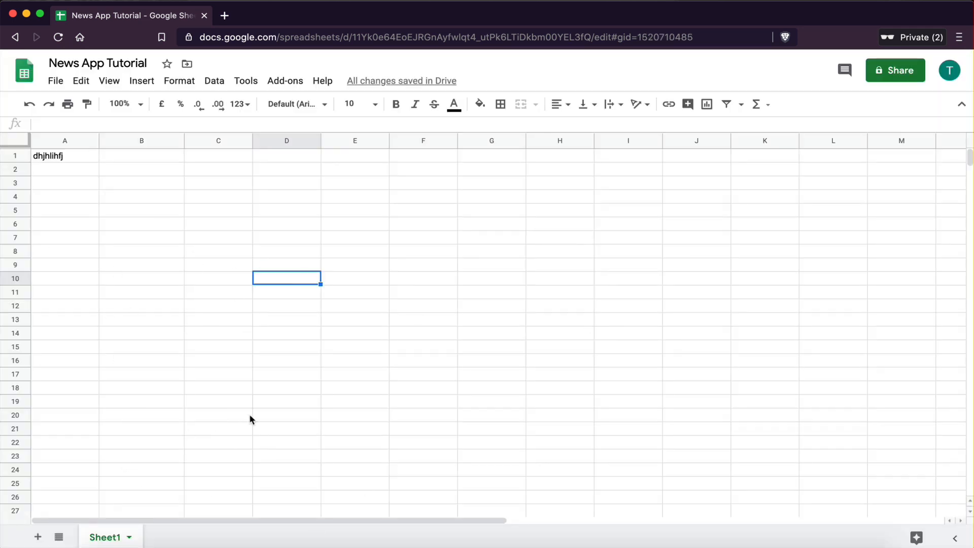
Step: Rename the Sheet1 sheet in the Google Sheet to Articles
double_click(101, 537)
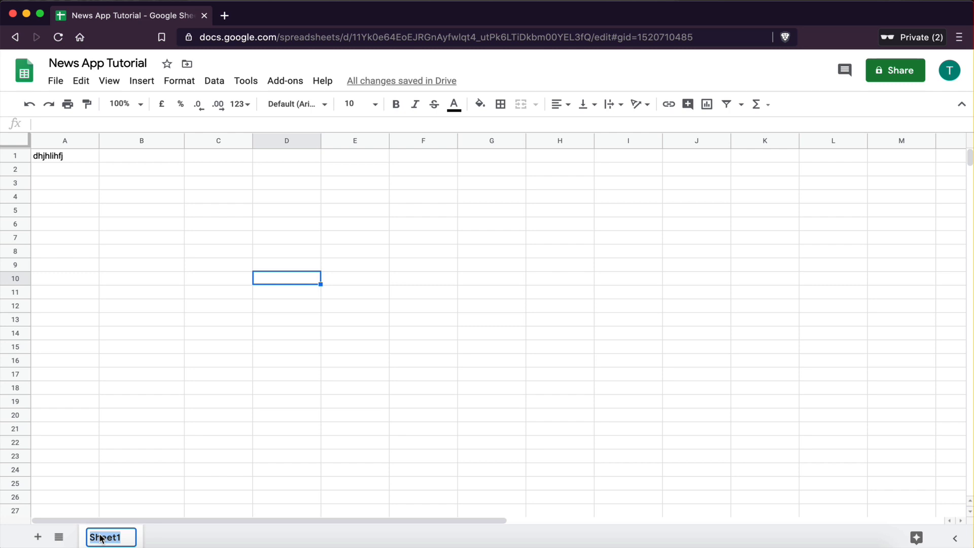
type("Articles")
left_click(135, 468)
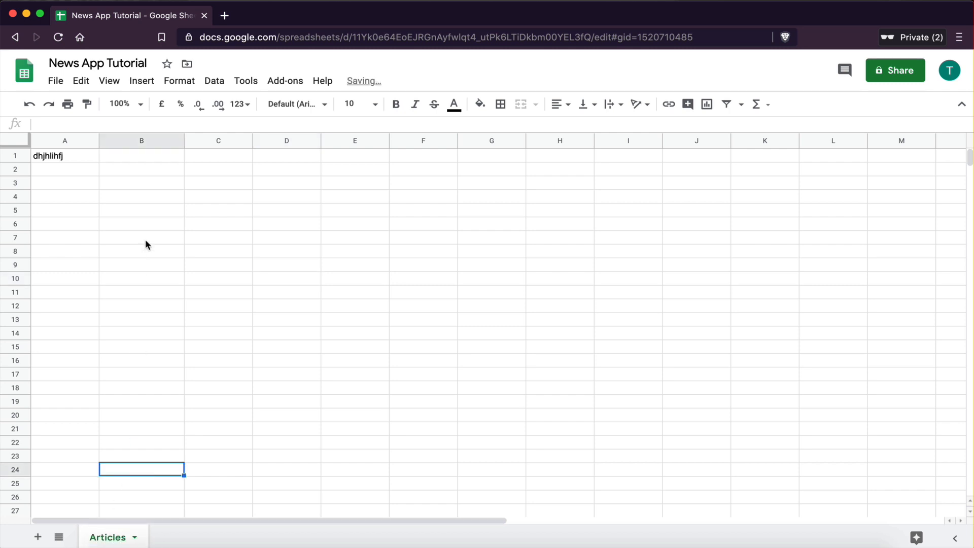
Step: Replace the placeholder in cell A1 with the header Title
left_click_drag(70, 157, 446, 296)
left_click(446, 295)
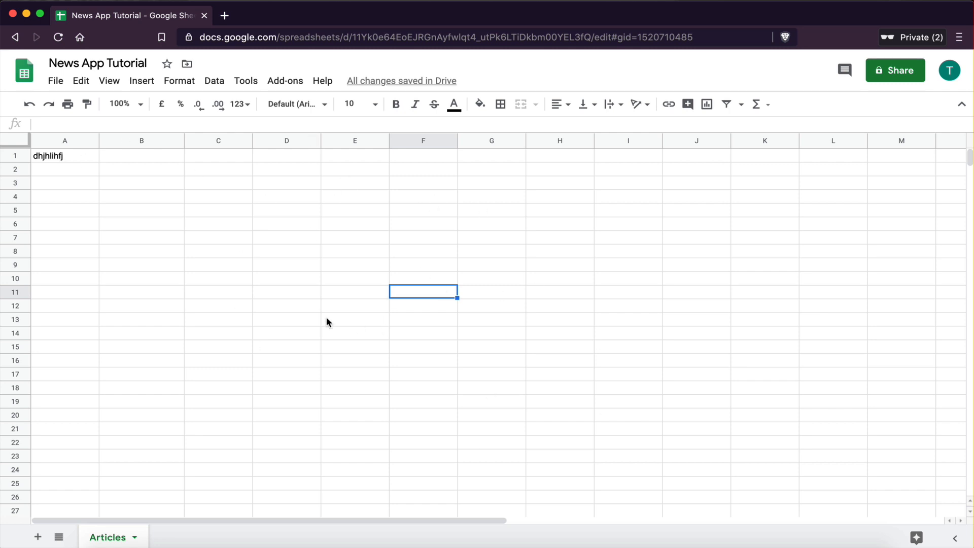
left_click(303, 308)
left_click(81, 155)
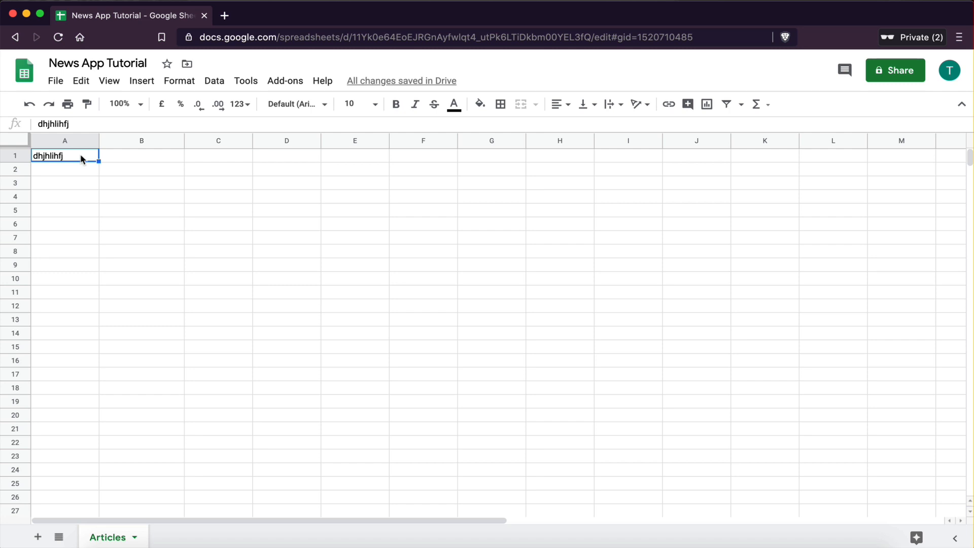
left_click(101, 238)
left_click(67, 158)
type("Ti")
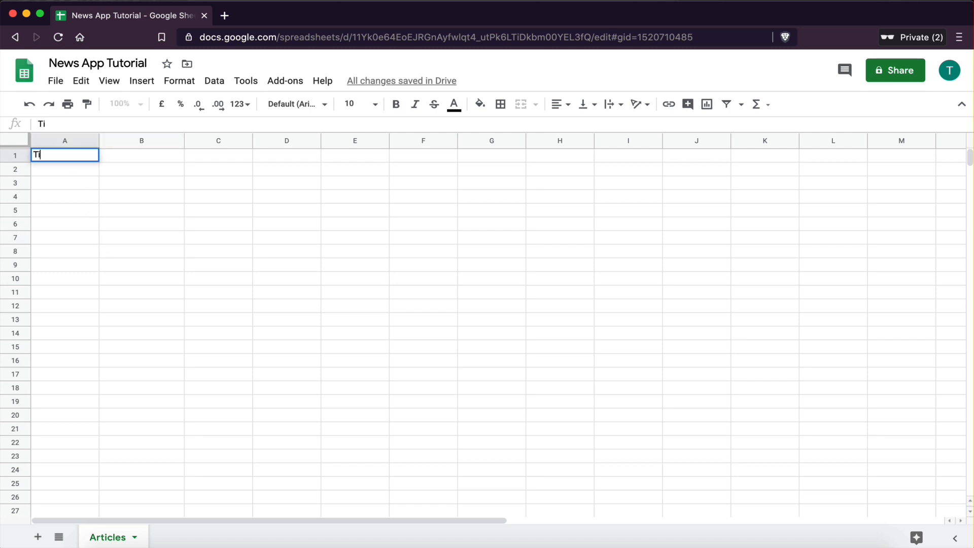
type("tle")
left_click(82, 206)
Step: Enter the header Description in cell B1
left_click(42, 159)
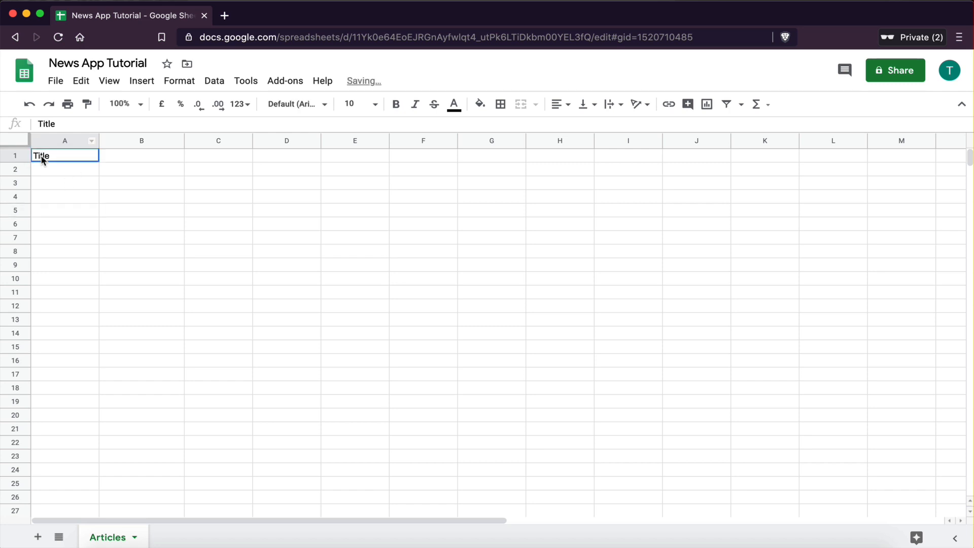
left_click(148, 160)
type("Des")
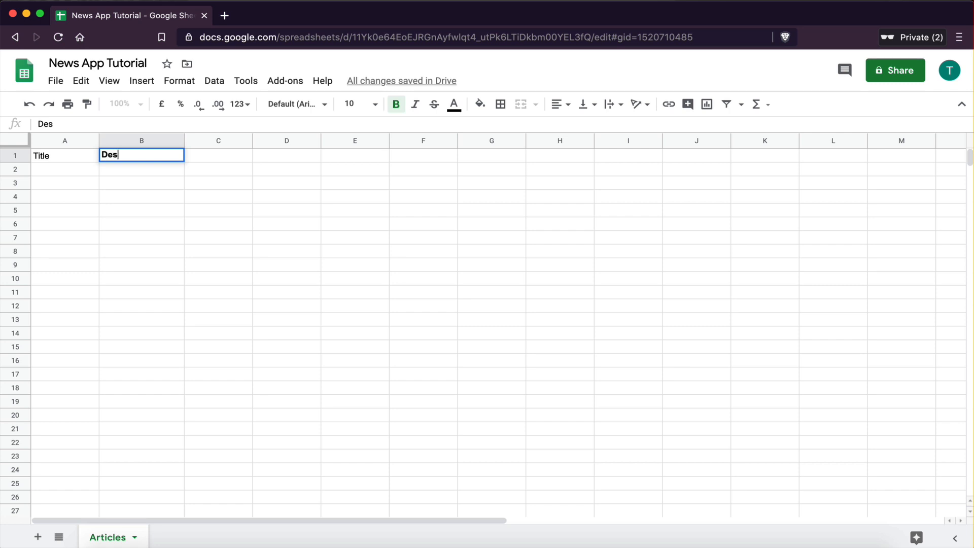
type("cription")
left_click(161, 208)
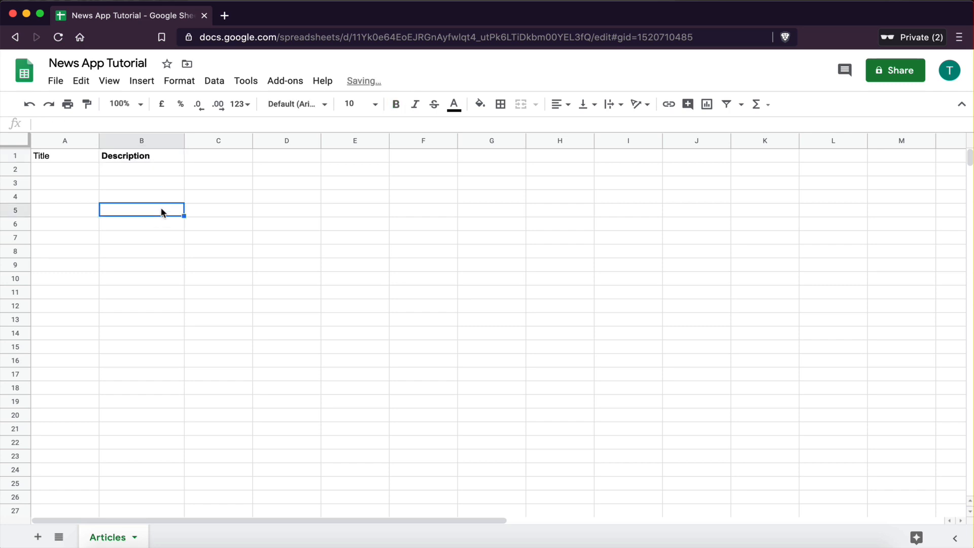
left_click(122, 159)
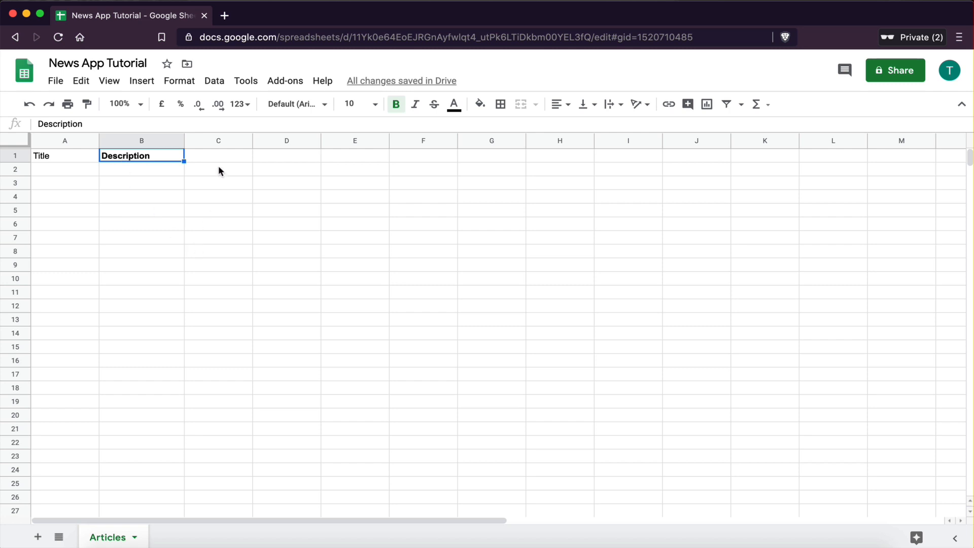
Step: Enter the header Author in cell C1
left_click(207, 158)
type("Auth")
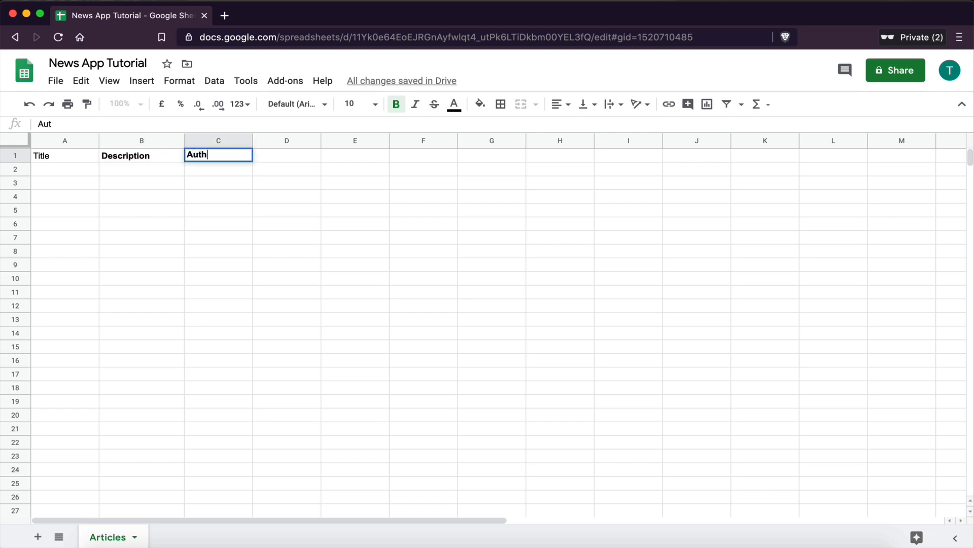
type("ors")
key("BackSpace")
left_click(216, 207)
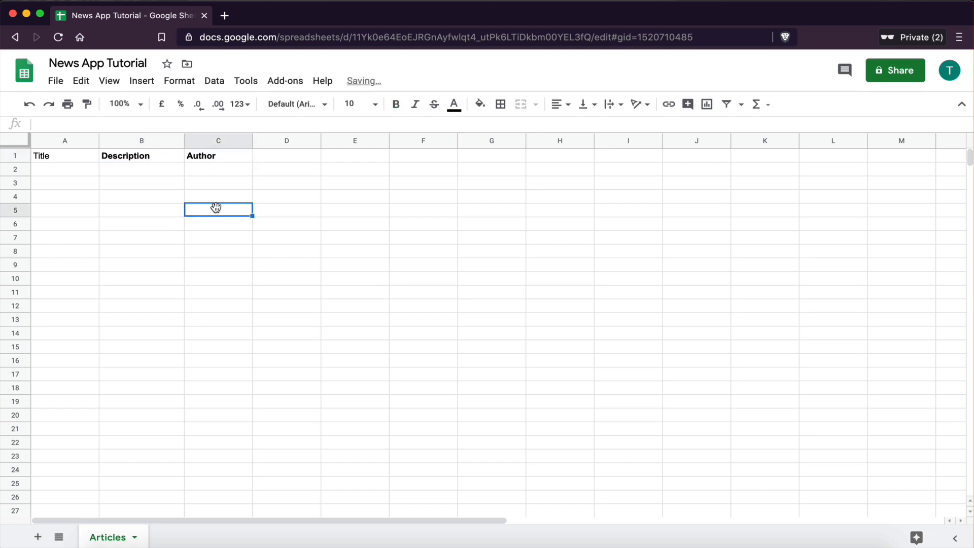
left_click(204, 157)
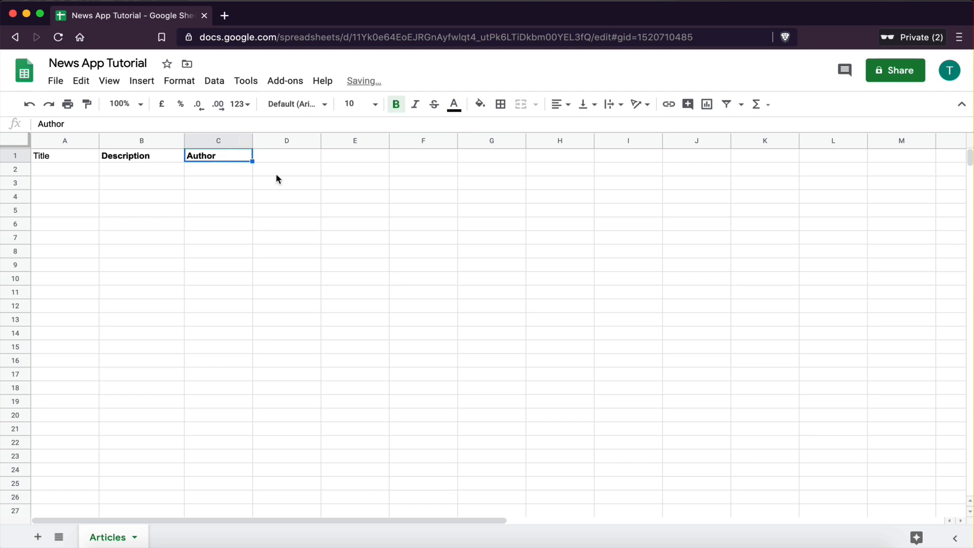
left_click(278, 156)
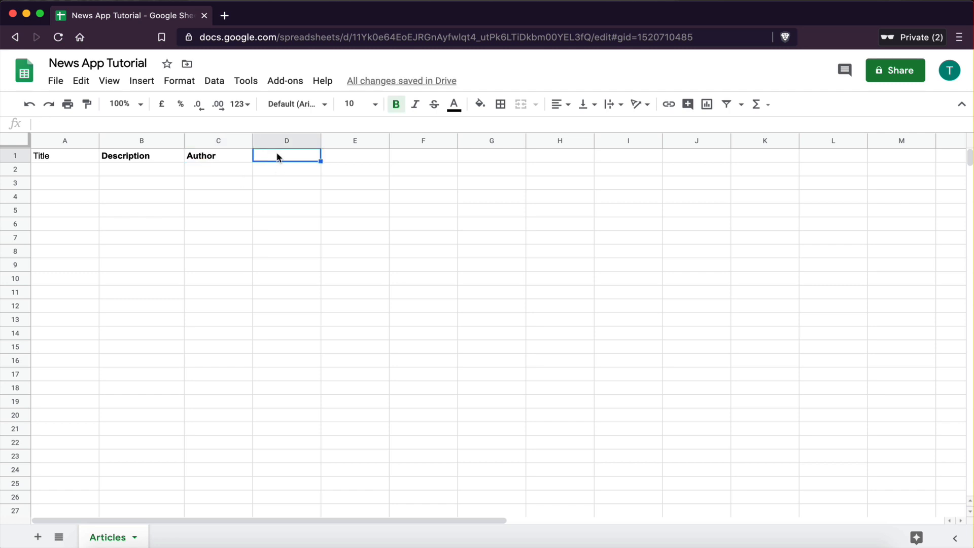
Step: Enter the header Article in cell D1
type("Articl")
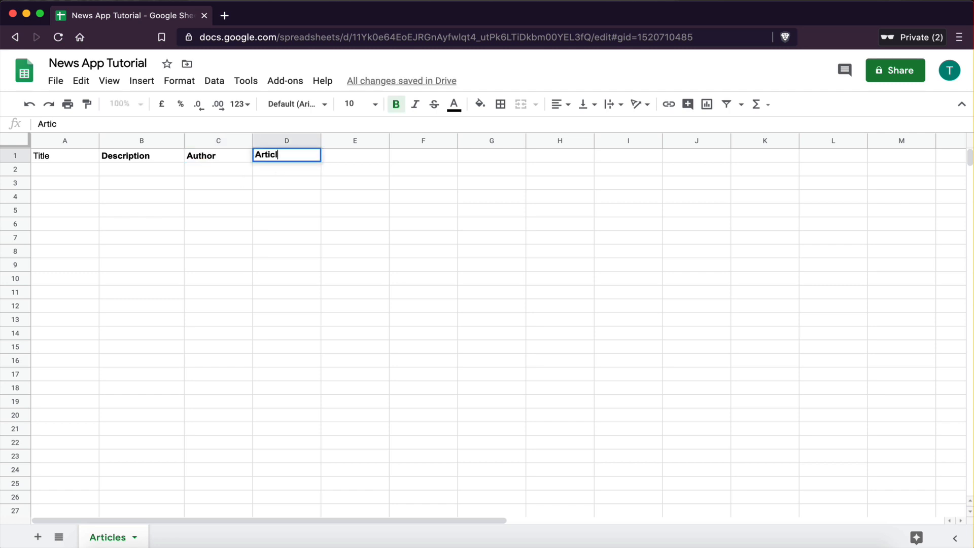
type("e")
key("Return")
left_click(282, 162)
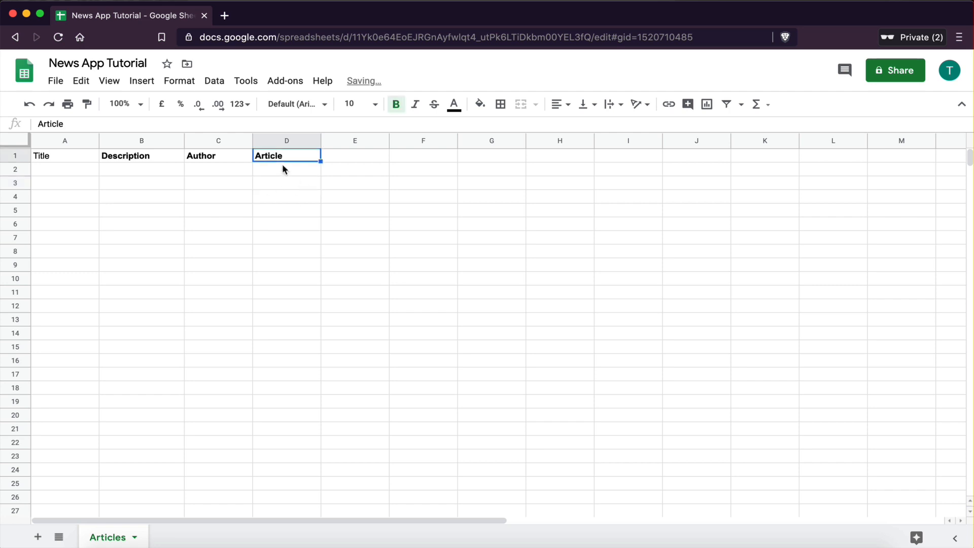
left_click(343, 157)
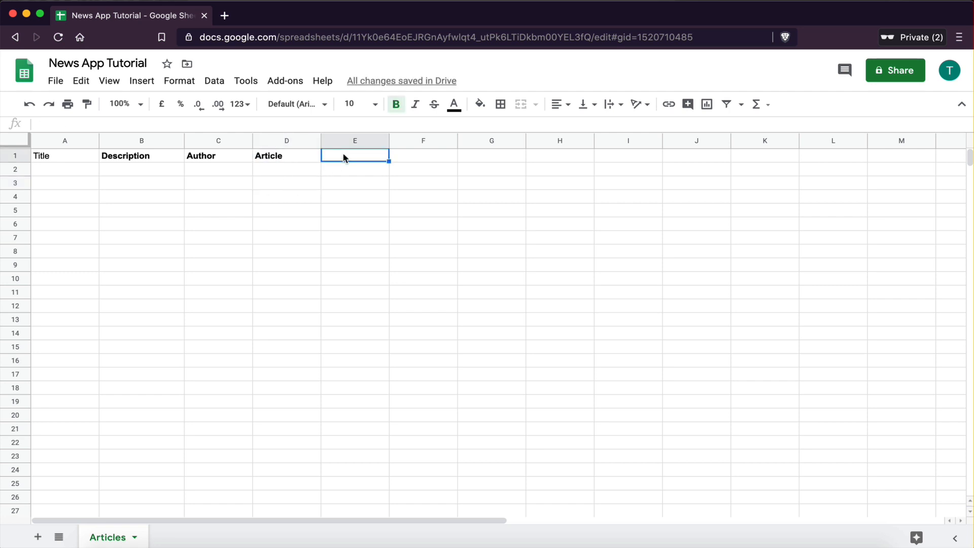
Step: Enter the header Image in cell E1 and select the header row from A1 to E1
type("IM")
key("BackSpace")
type("mage")
left_click(341, 237)
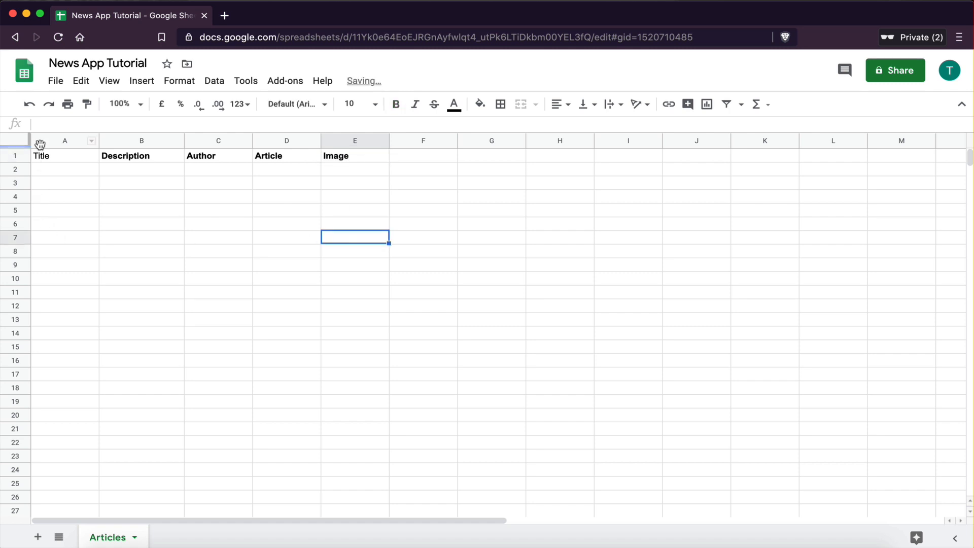
left_click_drag(41, 157, 386, 157)
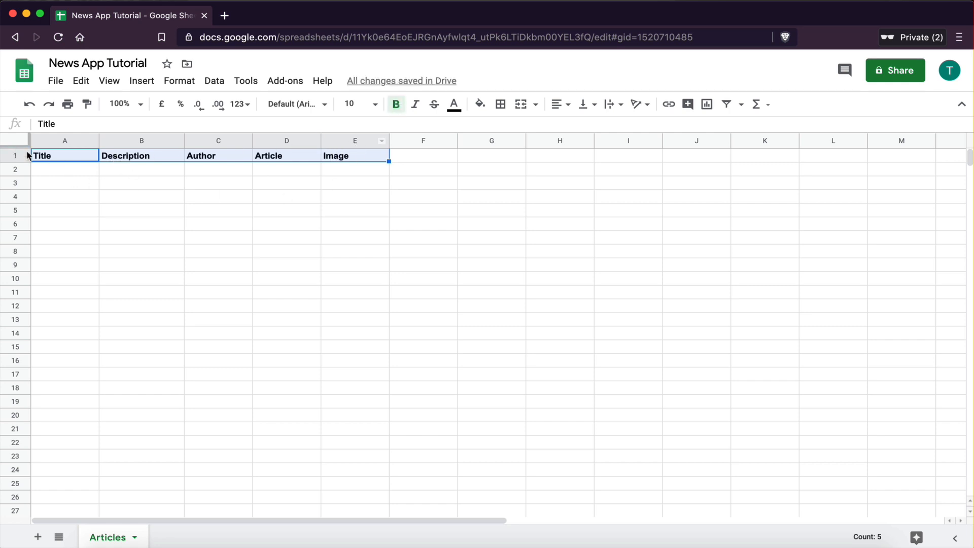
left_click(274, 208)
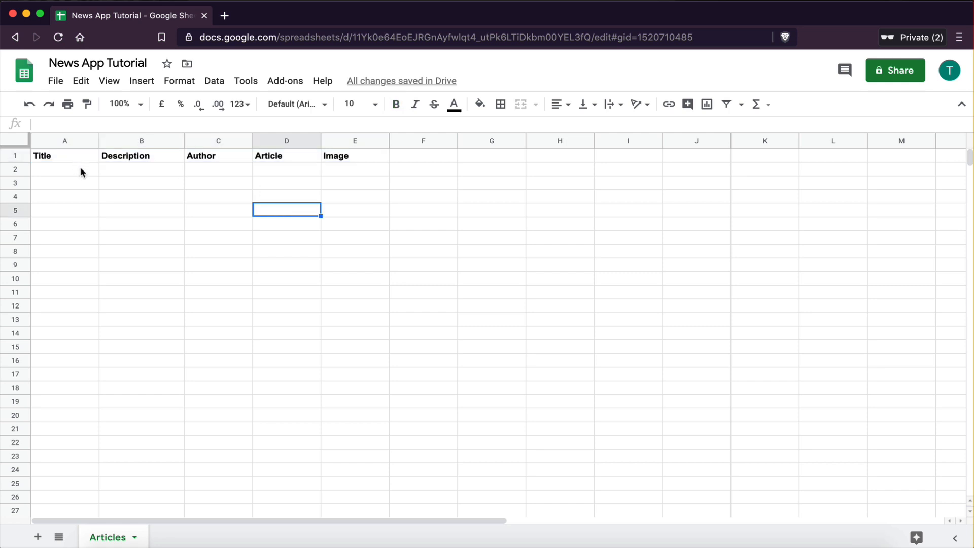
left_click_drag(61, 158, 342, 157)
left_click(355, 209)
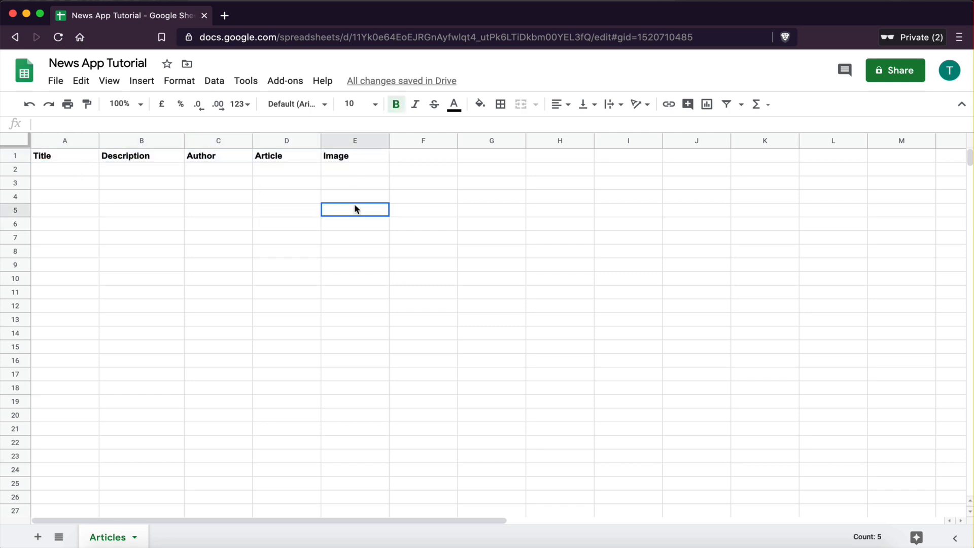
Step: Enter the title Test Article 1 in cell A2
left_click(74, 172)
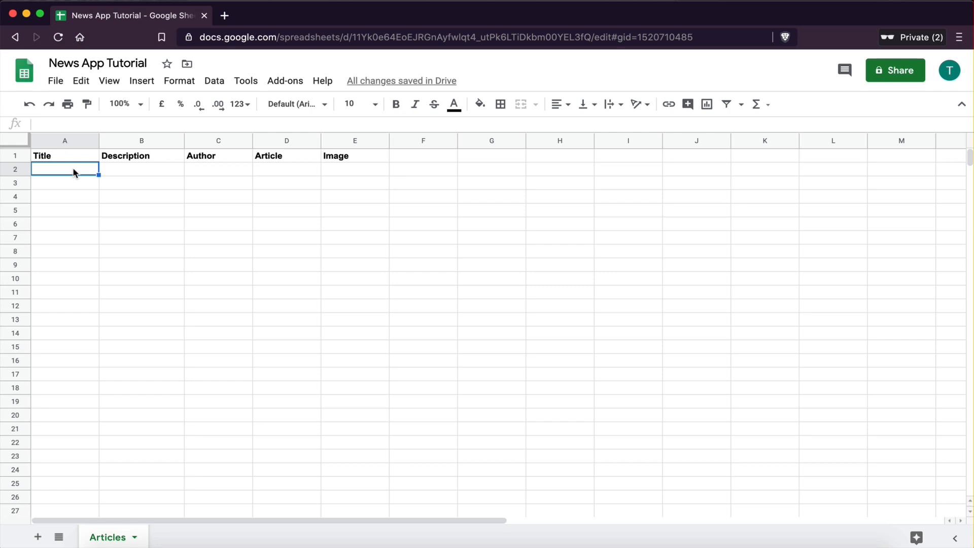
type("Test A")
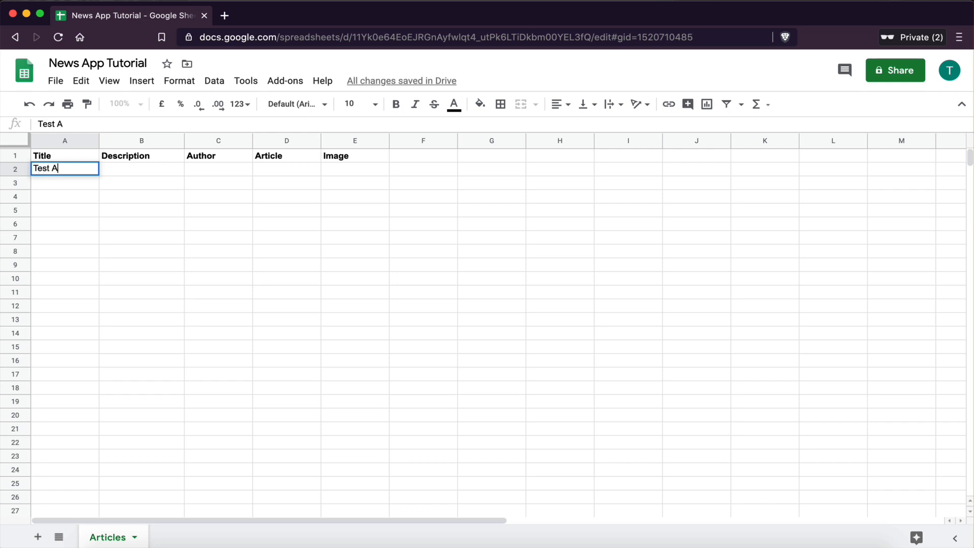
type("rticl")
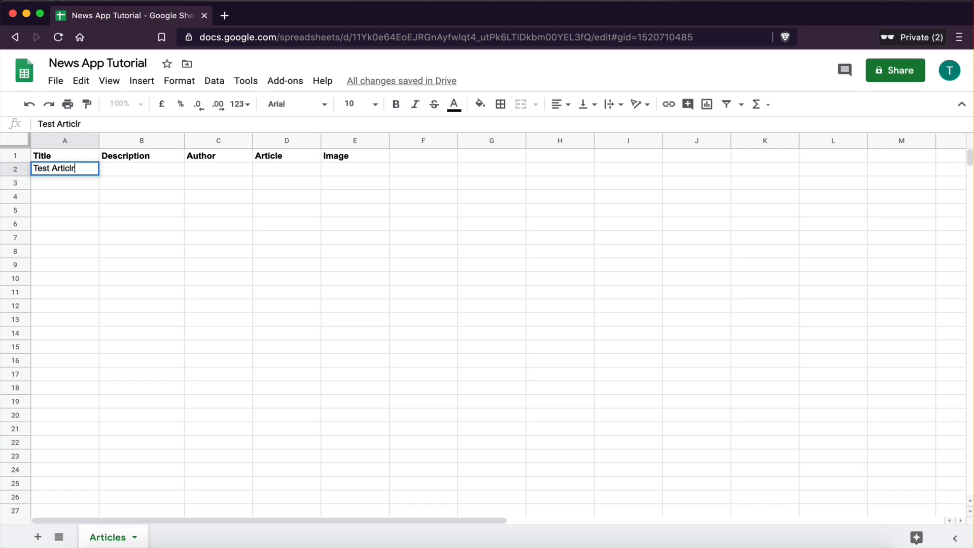
type("e 1")
Step: Enter the description "this is just a random description" in cell B2
left_click(119, 167)
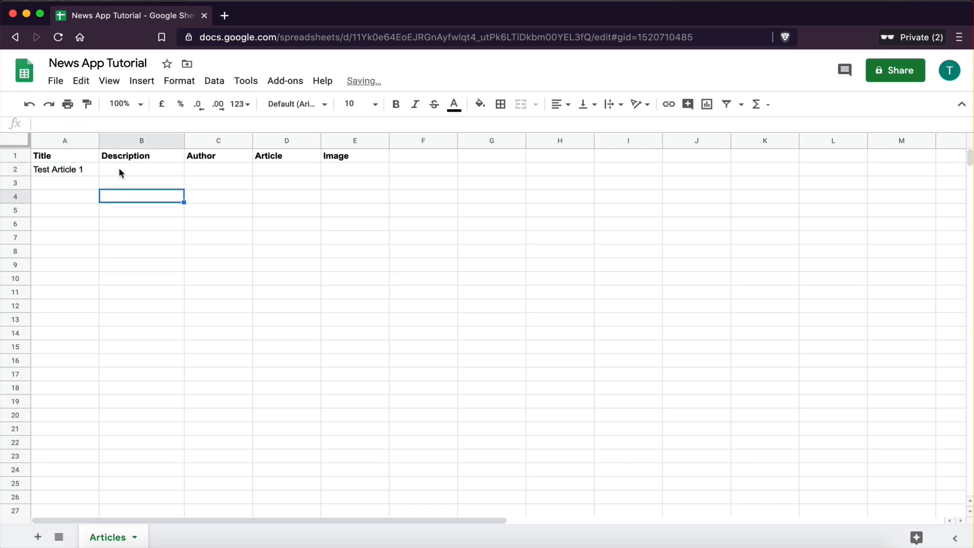
type("this")
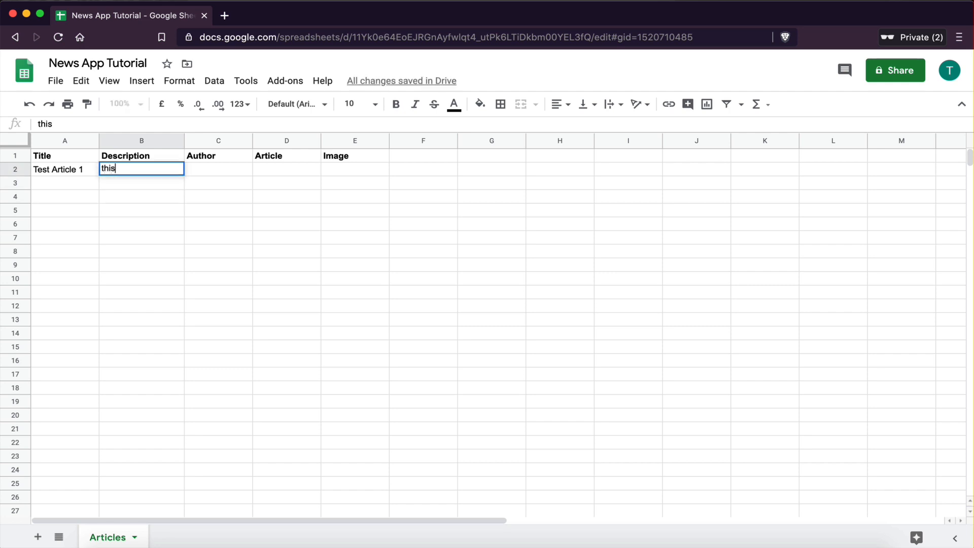
type(" is just a random description")
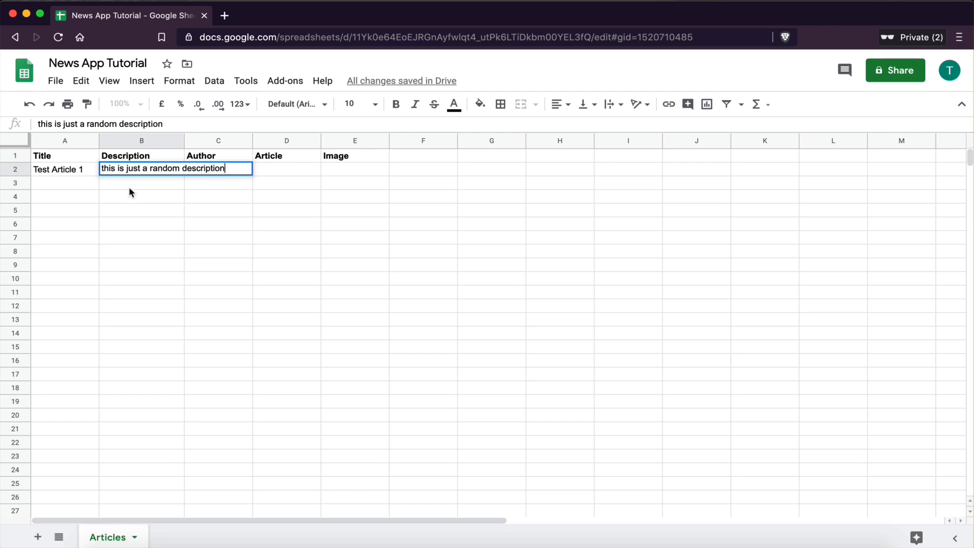
key("Return")
Step: Enter an author's first name in cell C2
left_click(212, 172)
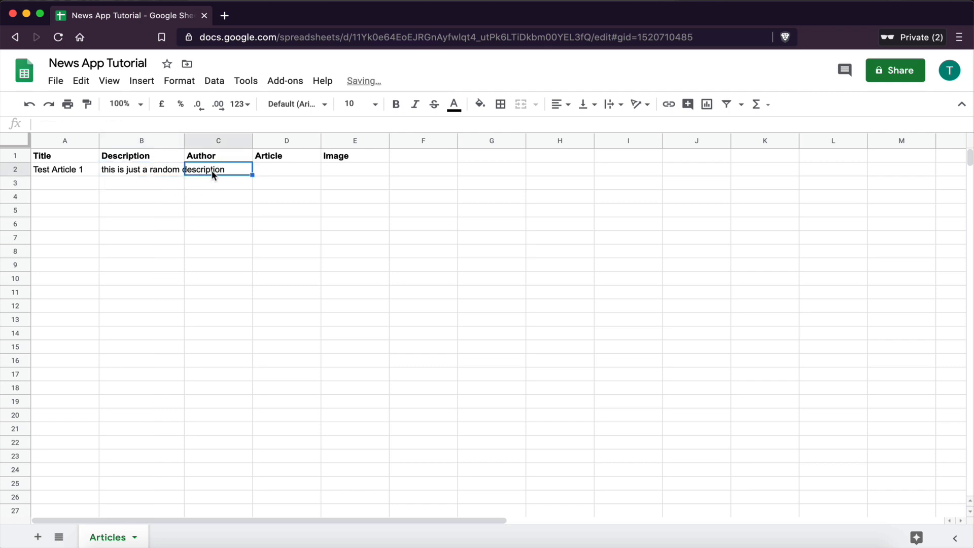
type("D")
key("BackSpace")
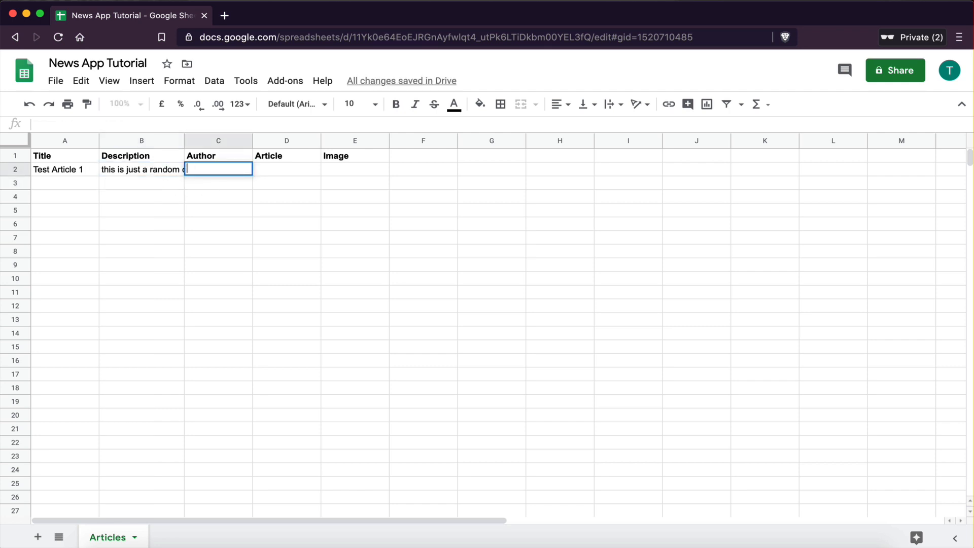
type("Go")
type("orge")
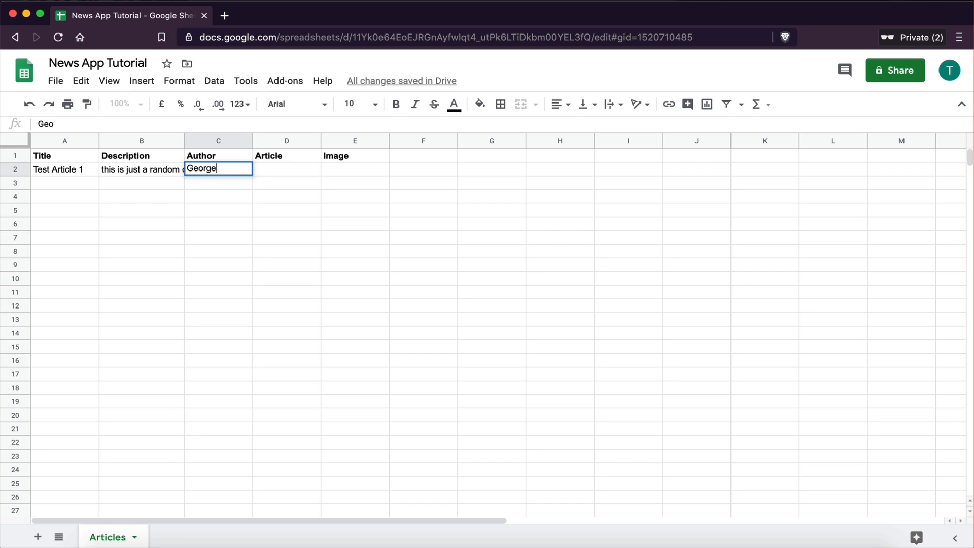
left_click(245, 228)
Step: Enter the article text "this is where the text is going to go" in cell D2
left_click(276, 168)
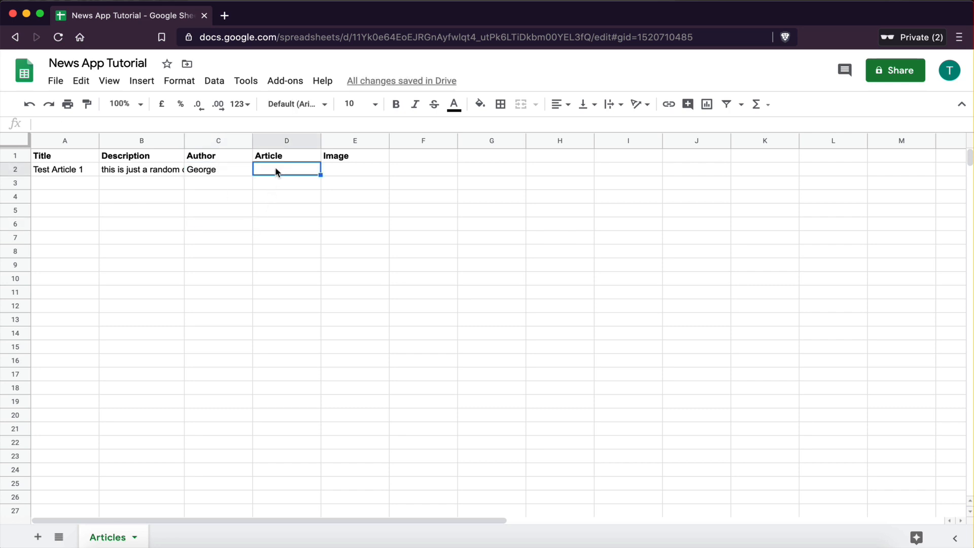
type("this is where the te")
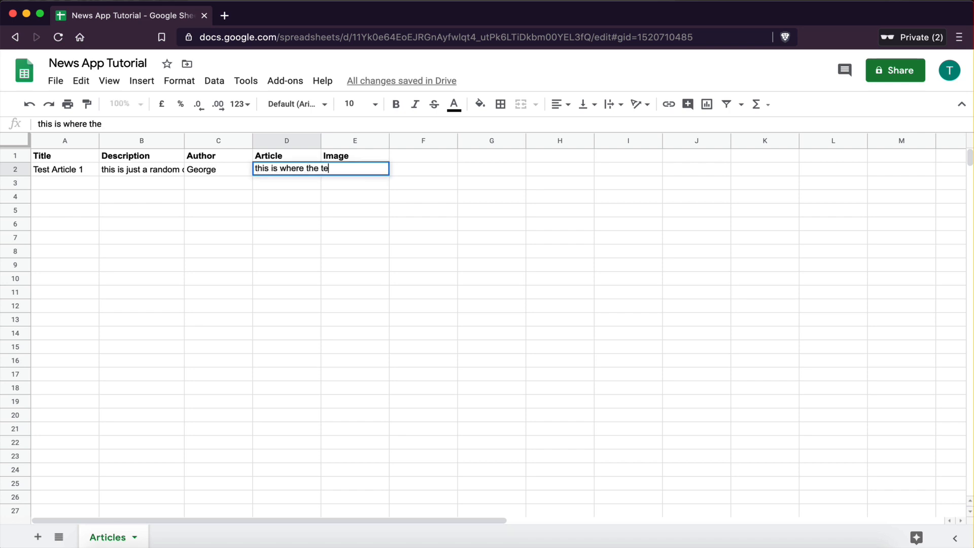
type("xt is going to go")
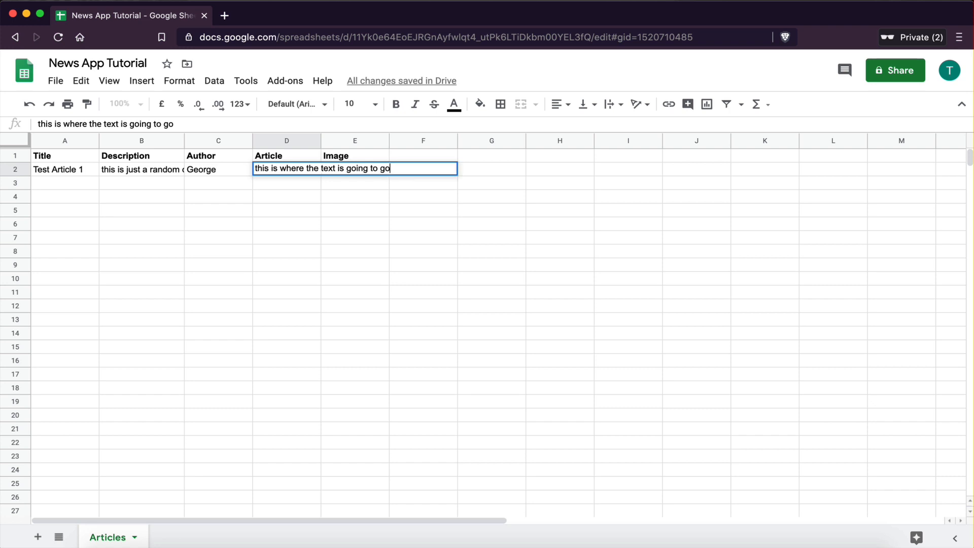
left_click(284, 254)
Step: Reload the sheet in the Glide editor and accept automatically adding components for the new columns
left_click(355, 170)
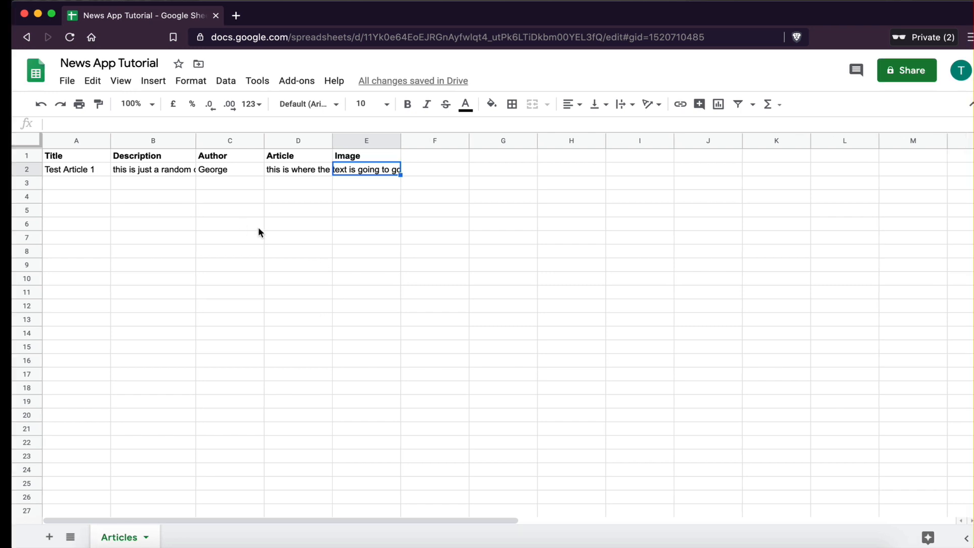
key("ctrl+Left")
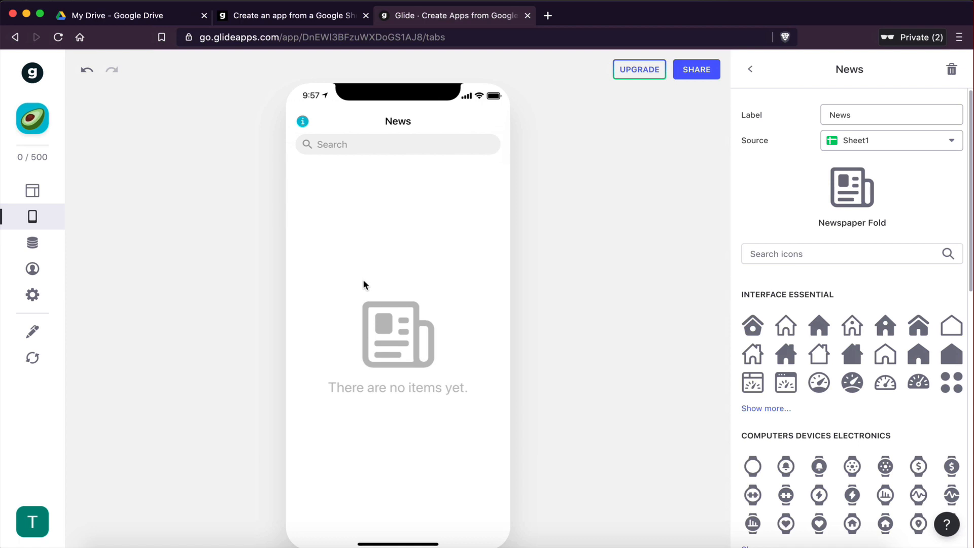
left_click(36, 358)
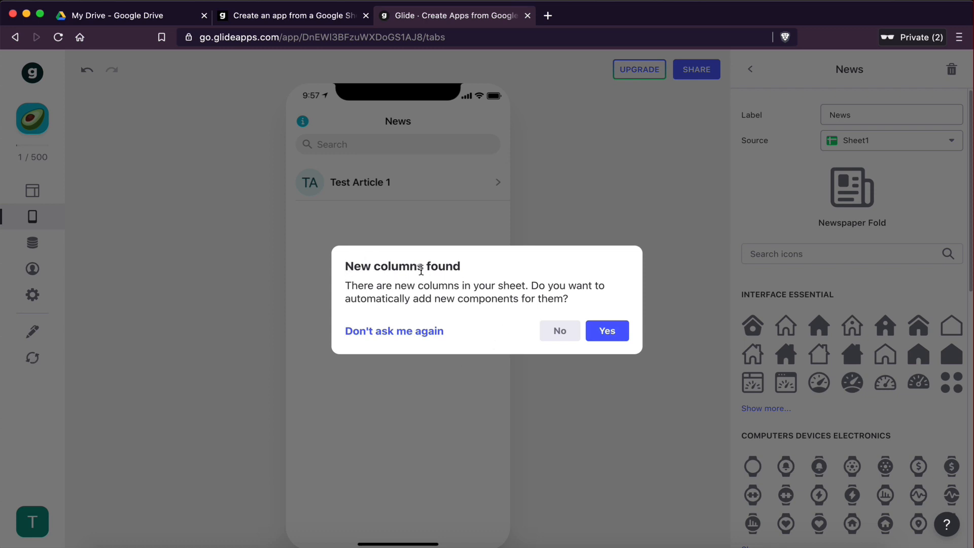
key("ctrl+Right")
left_click(75, 159)
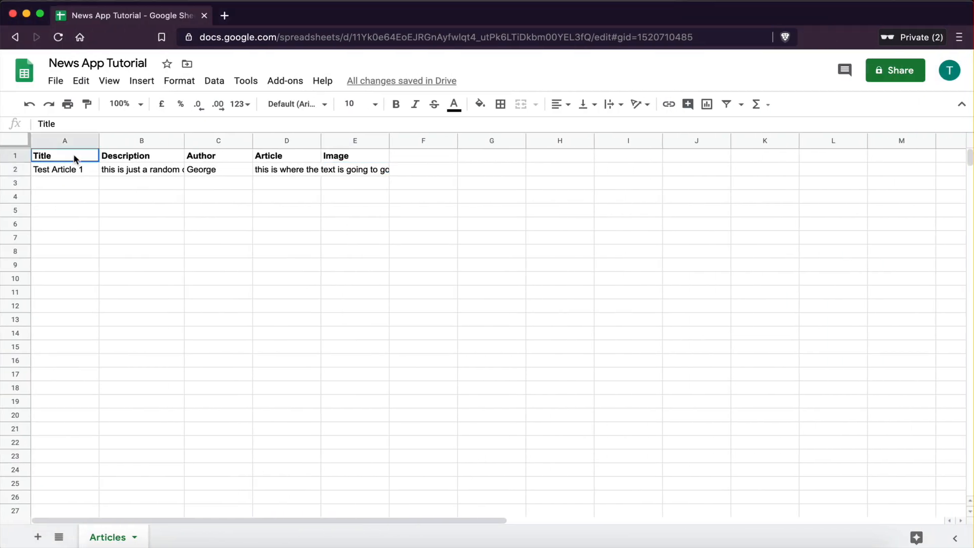
left_click_drag(74, 158, 357, 155)
key("ctrl+Left")
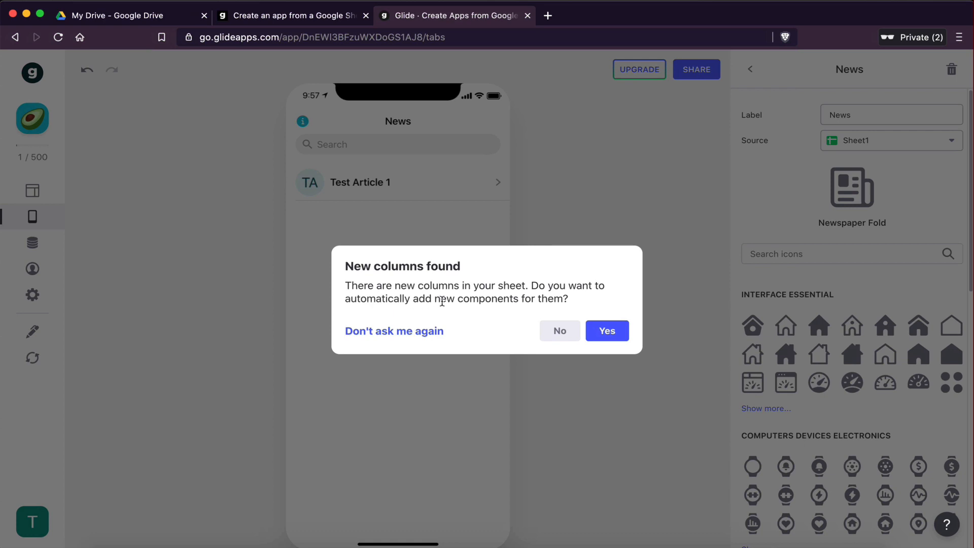
left_click(608, 333)
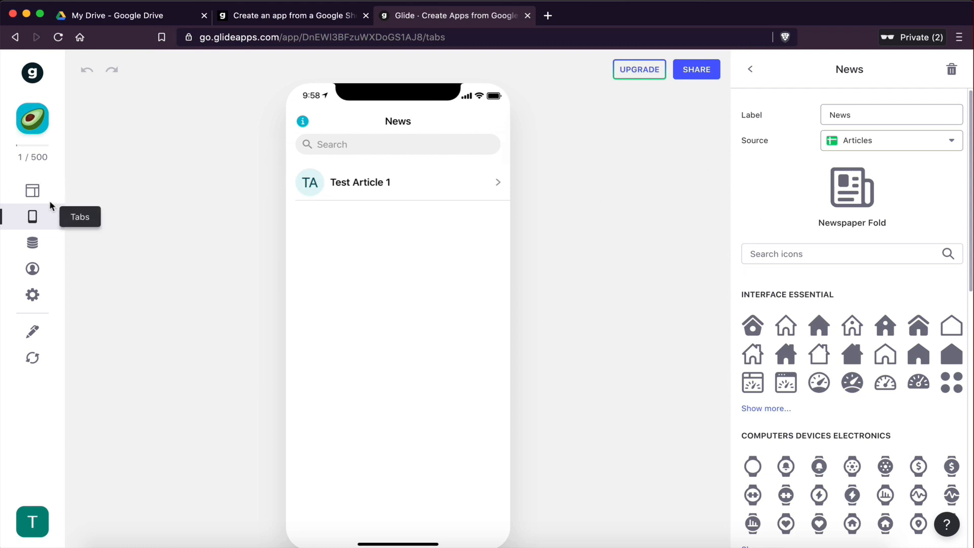
left_click(33, 192)
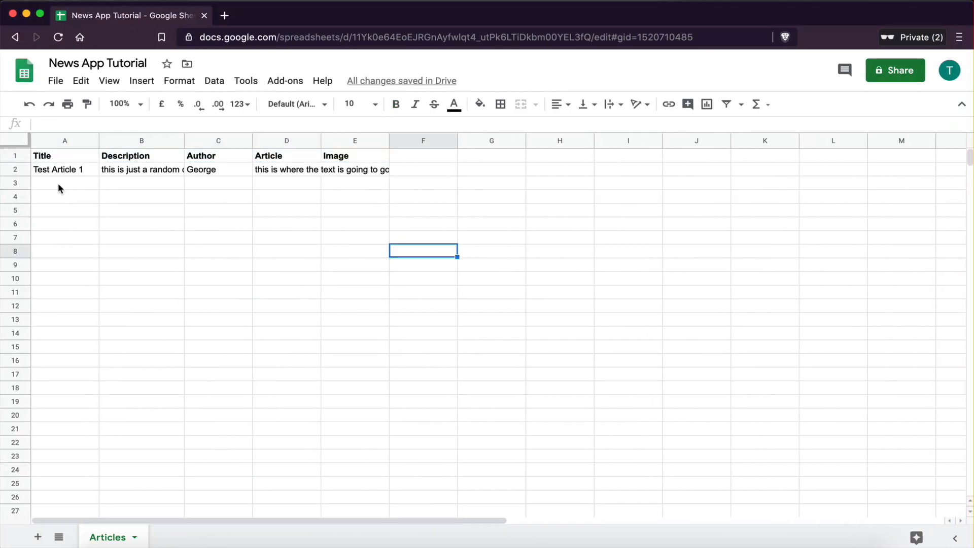
Step: Enter the title Test Article 2 in cell A3
left_click(58, 183)
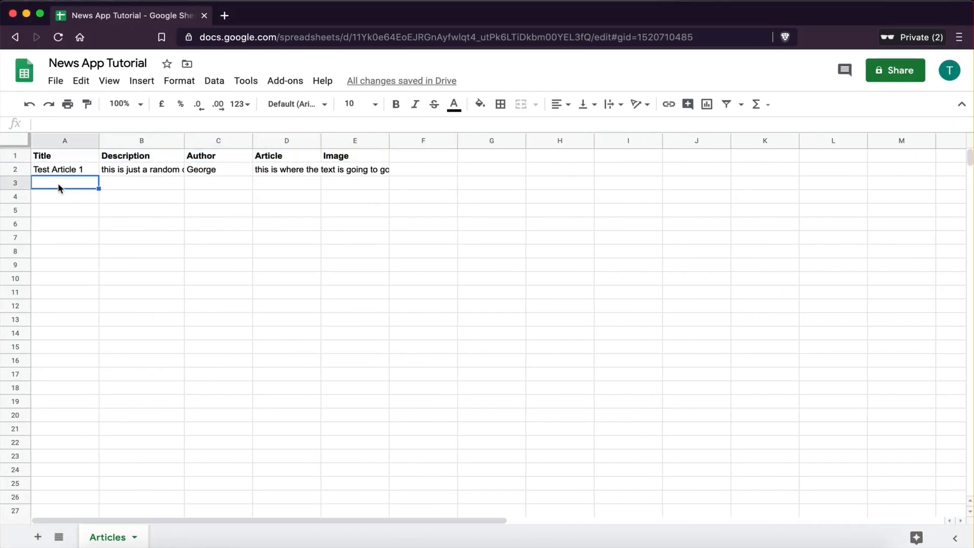
type("Test Article 2")
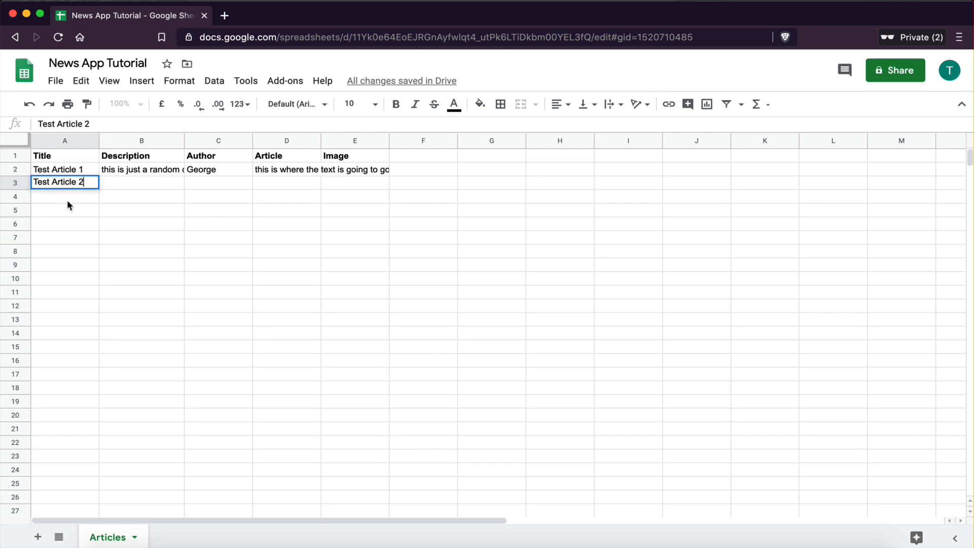
left_click(122, 238)
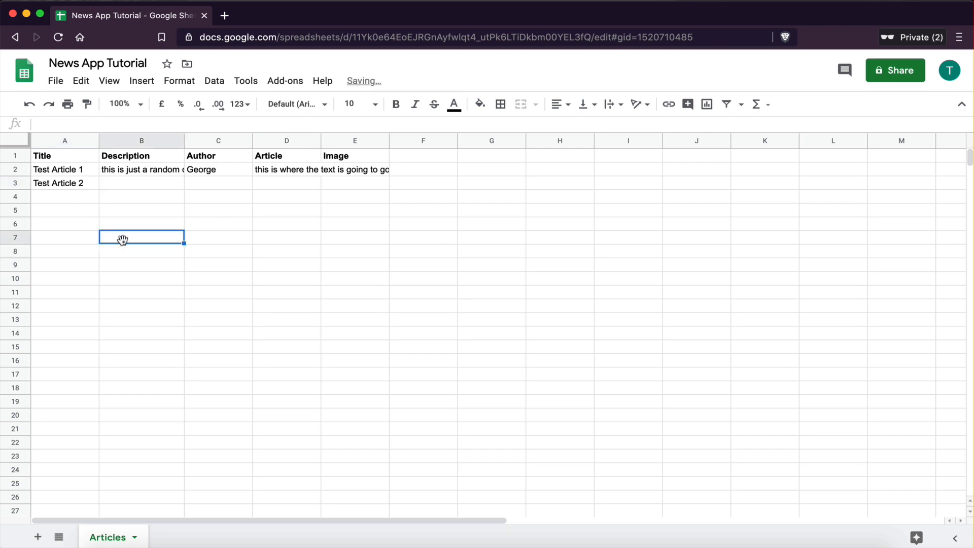
Step: Enter the description "this is an example description" in cell B3
left_click(122, 183)
type("this is an ")
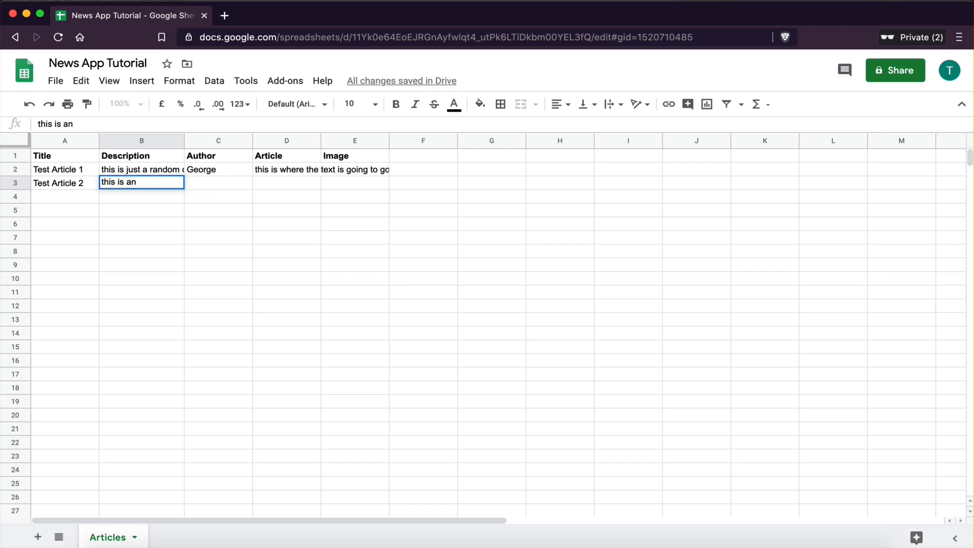
type("example description")
left_click(175, 304)
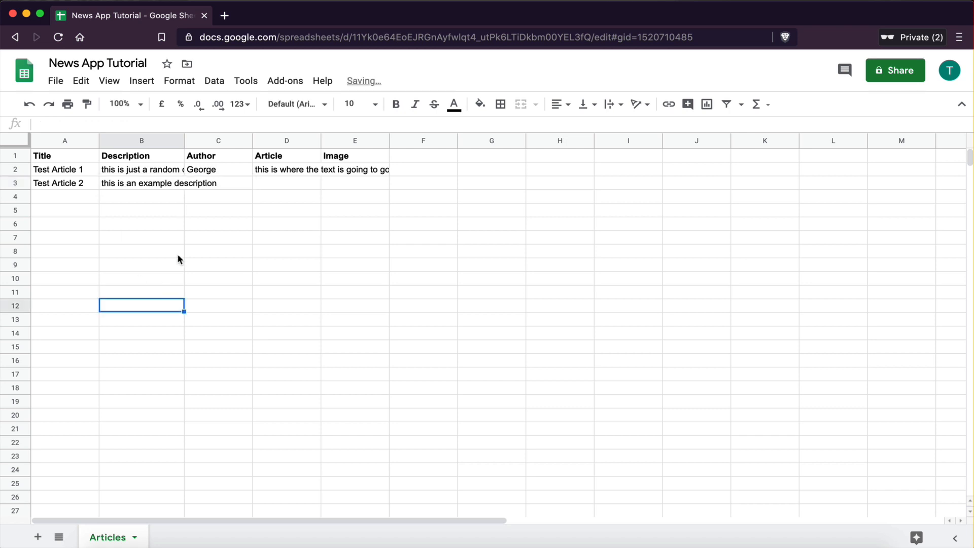
Step: Enter an author's first name in cell C3 and the article text "some text" in cell D3
left_click(209, 186)
type("Jenny")
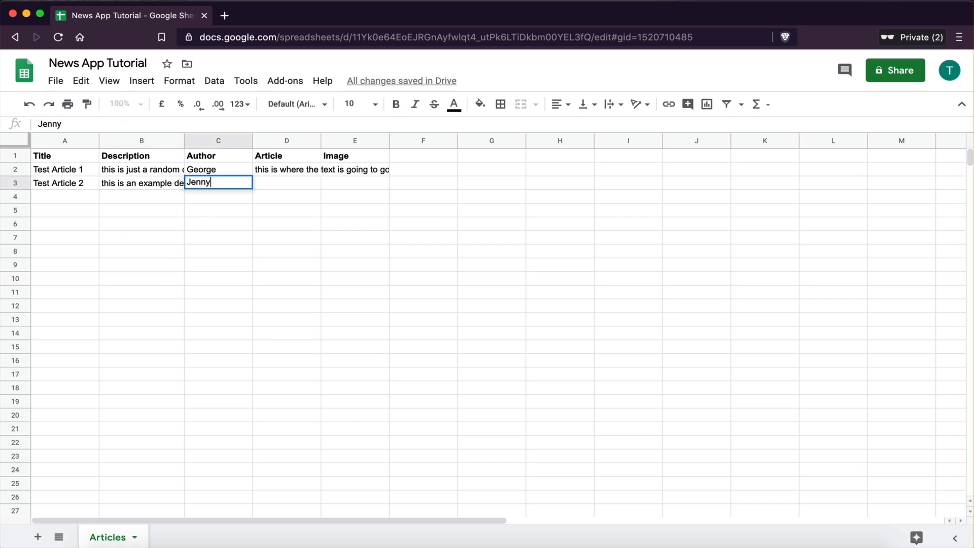
left_click(239, 264)
left_click(273, 184)
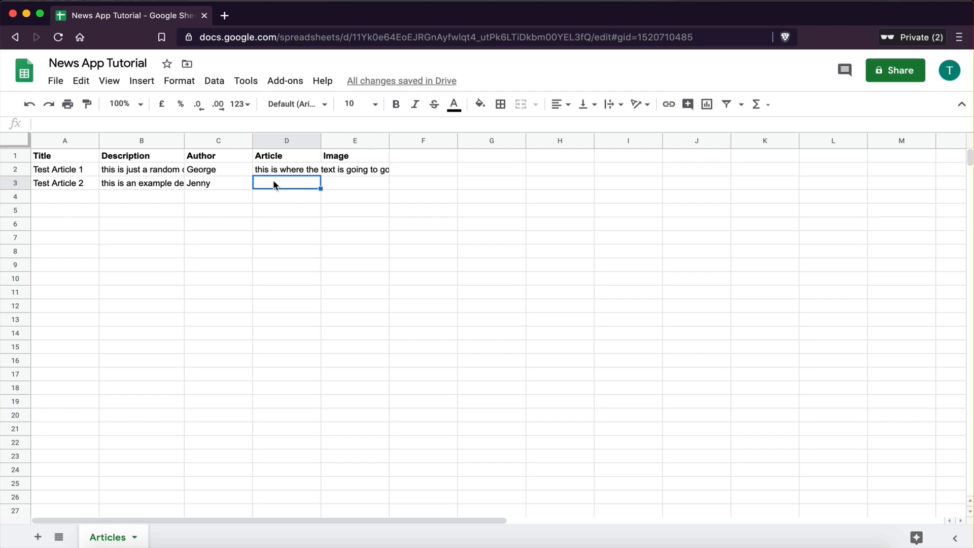
type("some text")
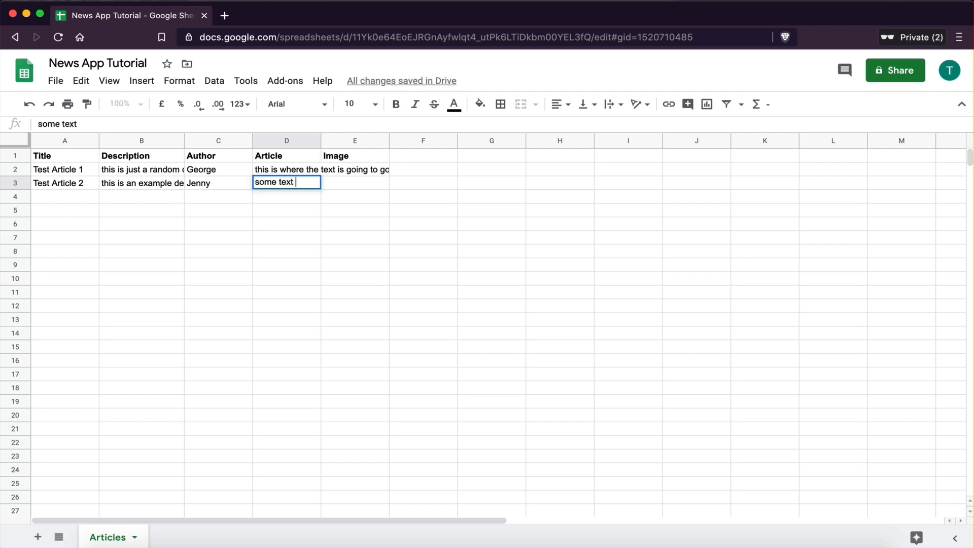
left_click(306, 264)
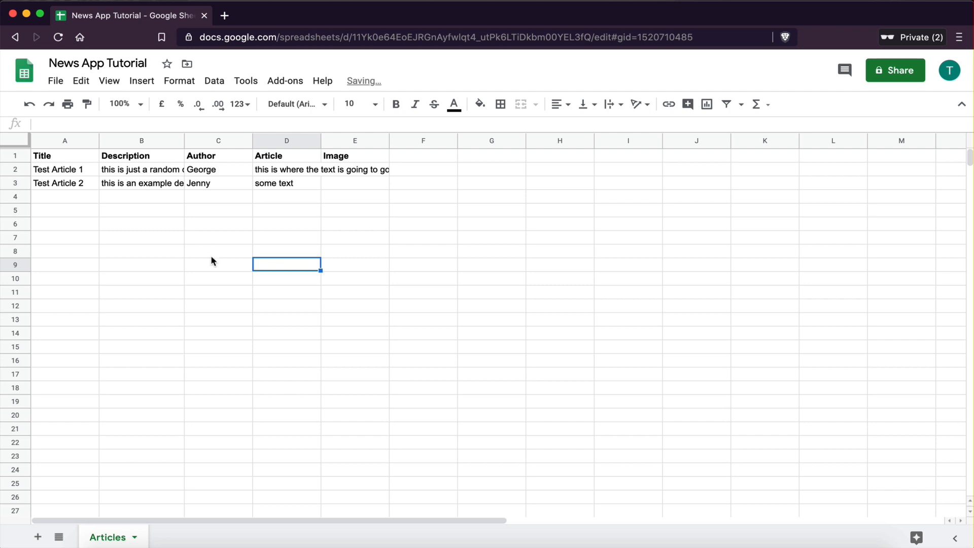
Step: Reload the sheet in Glide and open the News tab's settings
key("ctrl+Left")
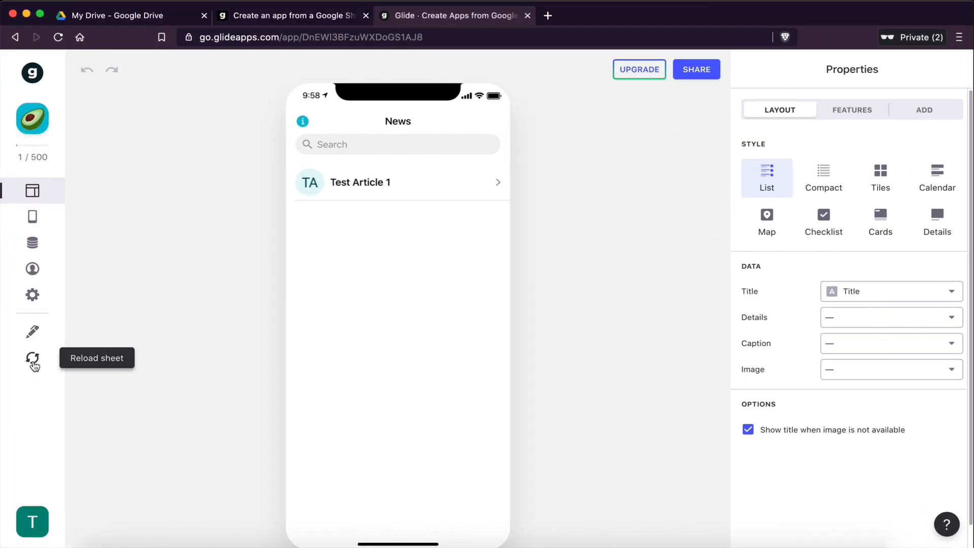
left_click(32, 359)
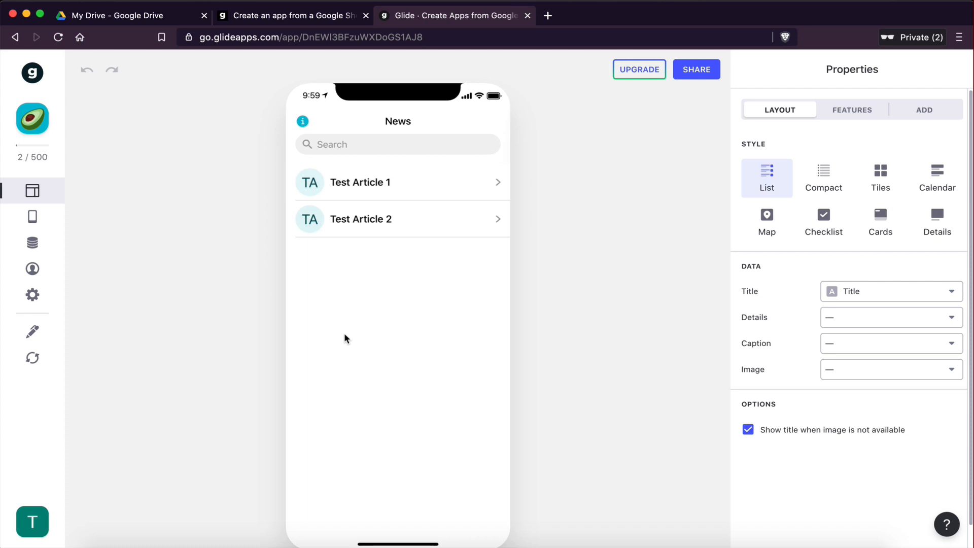
left_click(32, 216)
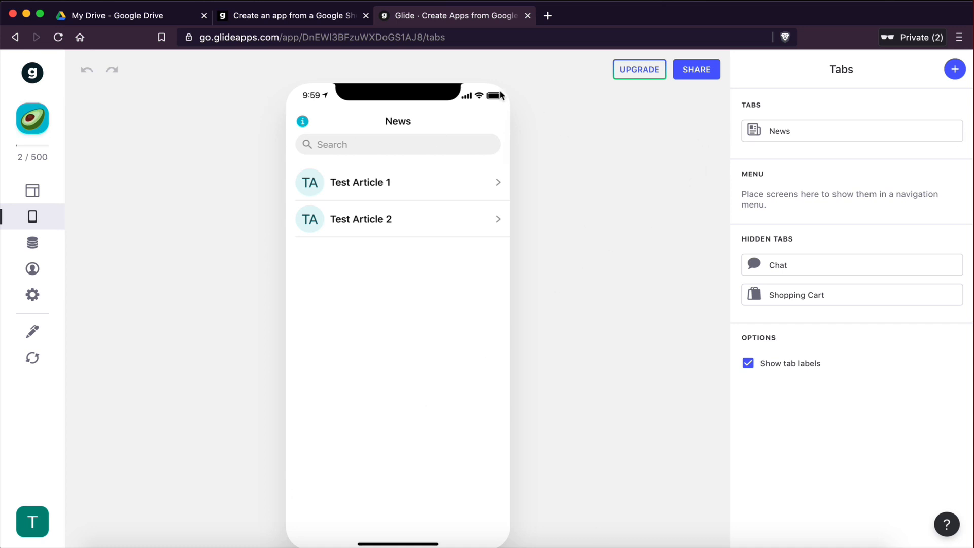
left_click(775, 137)
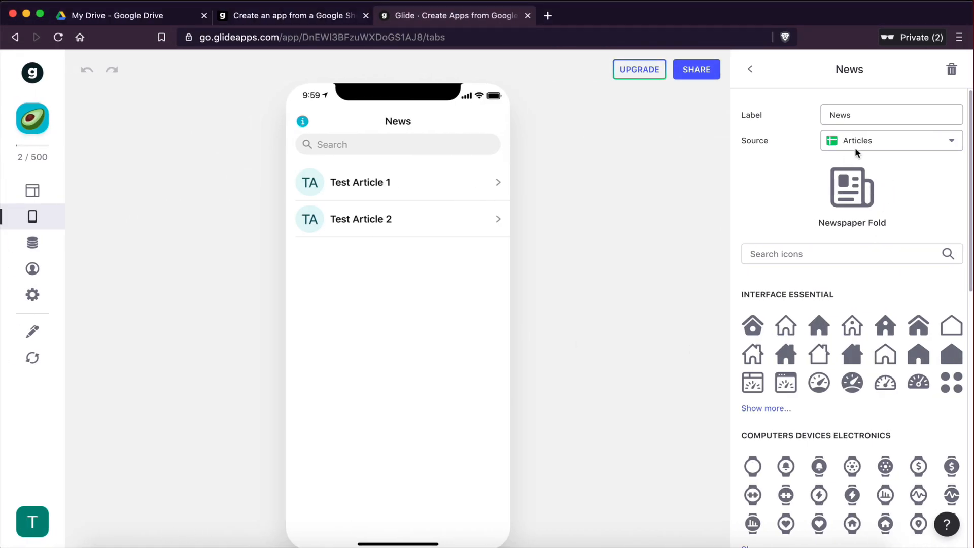
left_click(32, 359)
key("ctrl+Right")
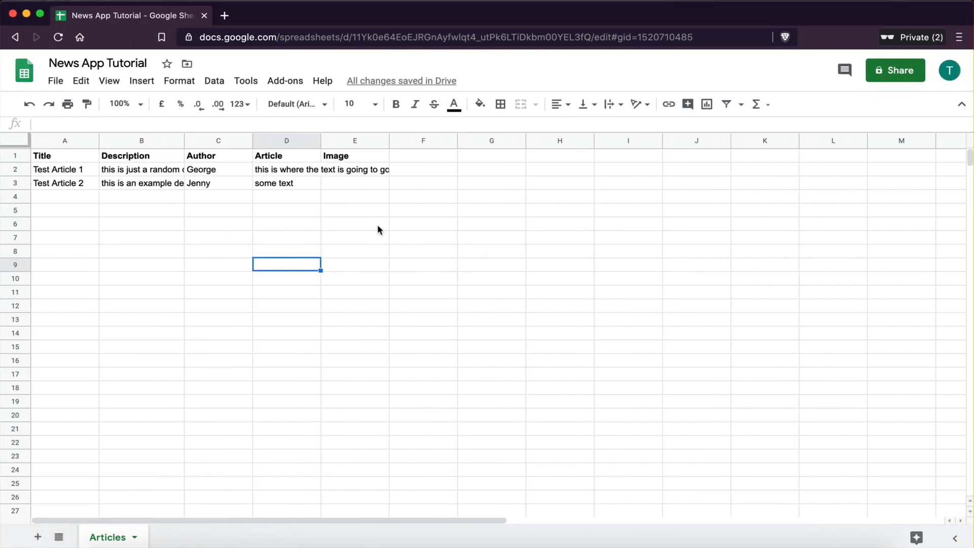
key("ctrl+Left")
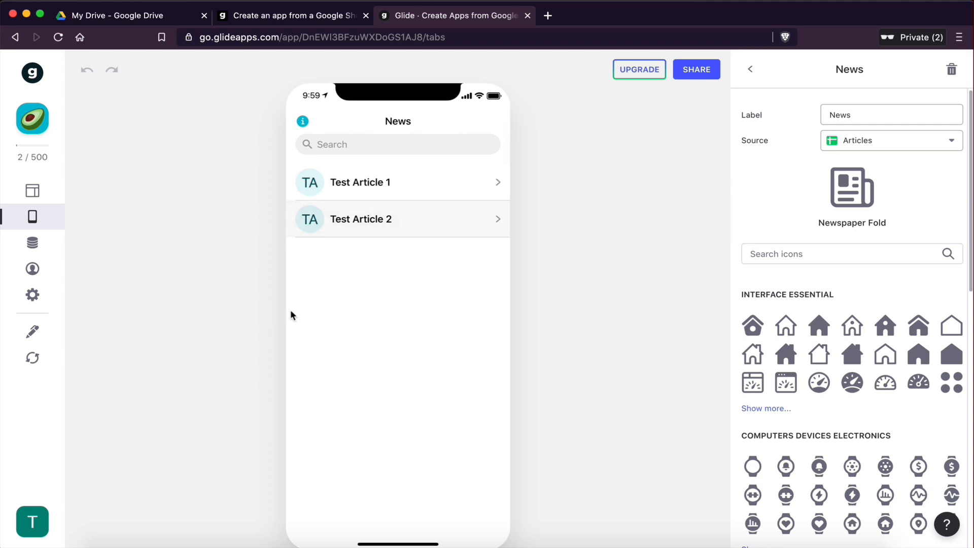
Step: Enter the title Test Article 3 in cell A4 of the articles sheet
left_click(32, 191)
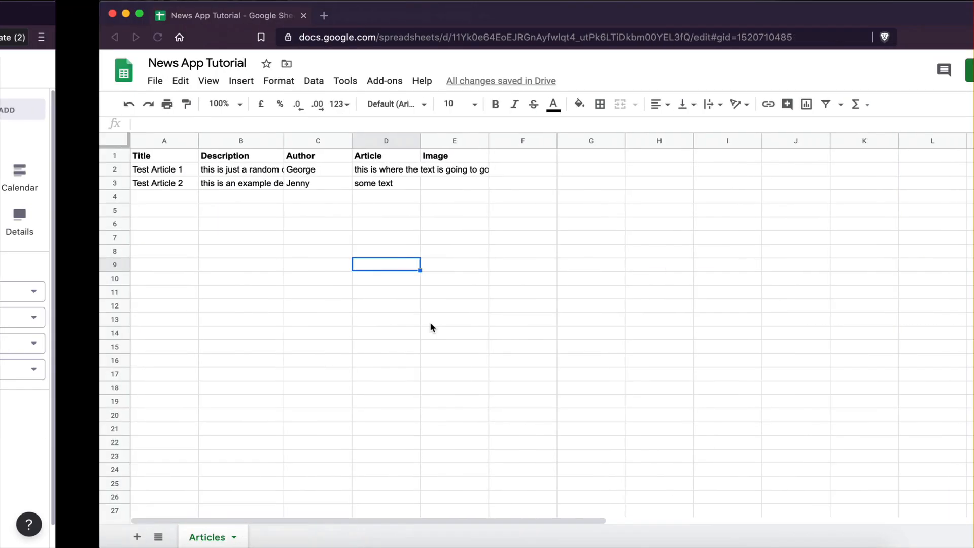
left_click(50, 198)
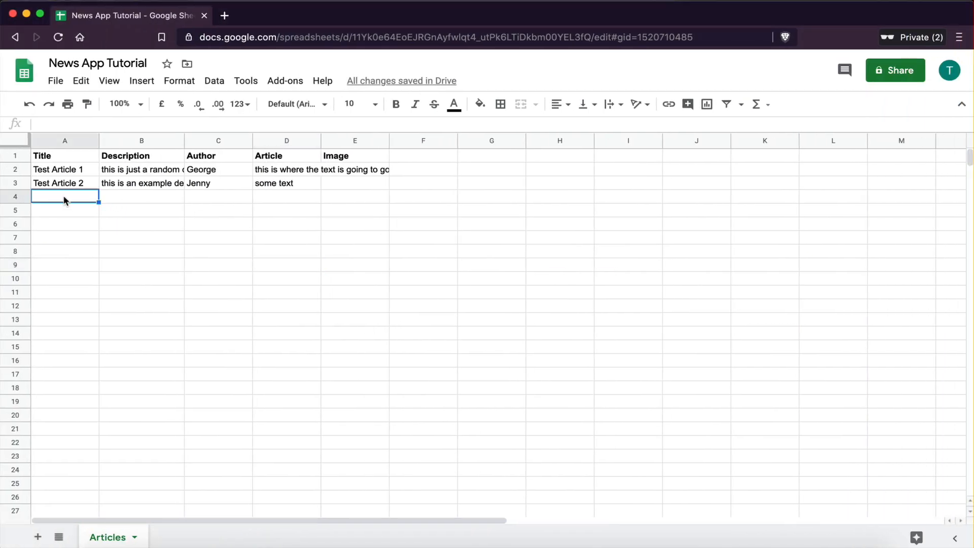
left_click_drag(66, 200, 469, 196)
left_click(470, 196)
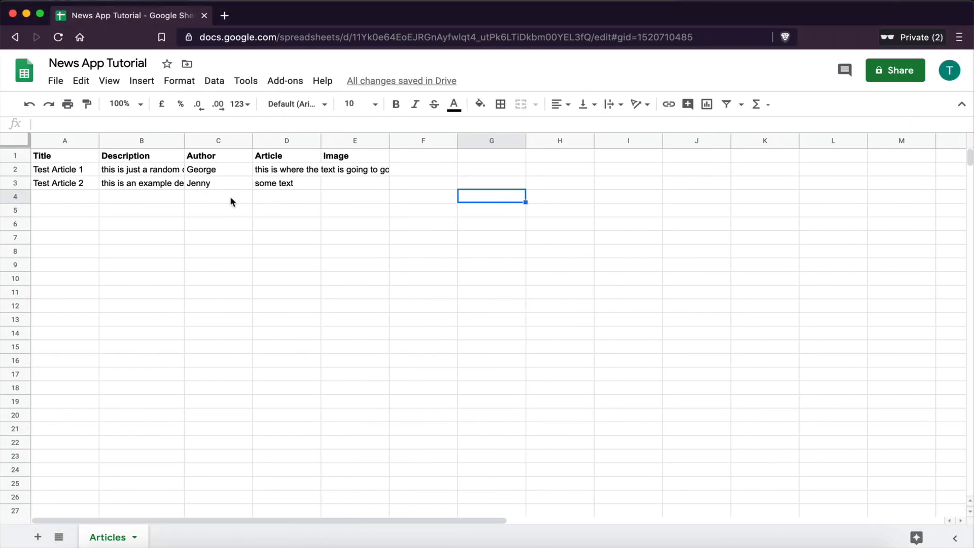
left_click(94, 198)
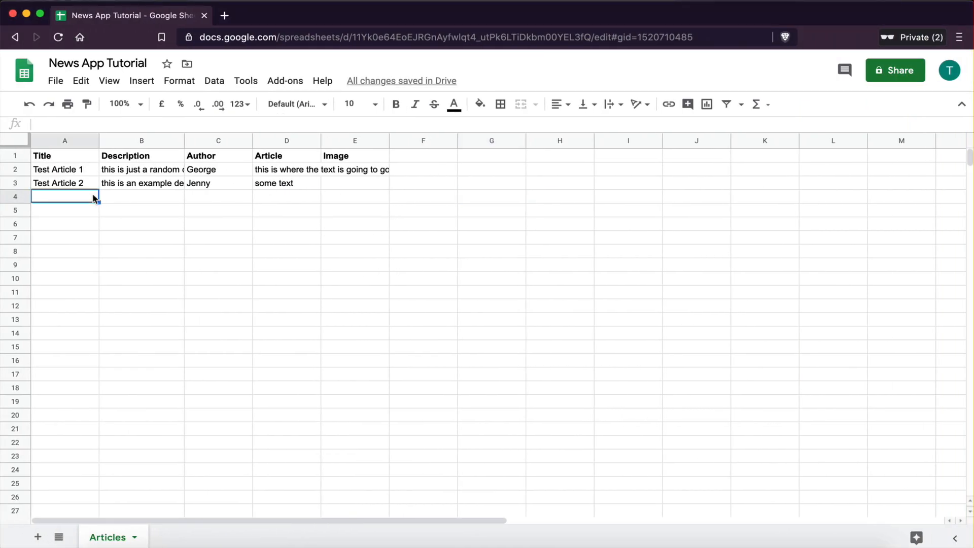
type("Test Art")
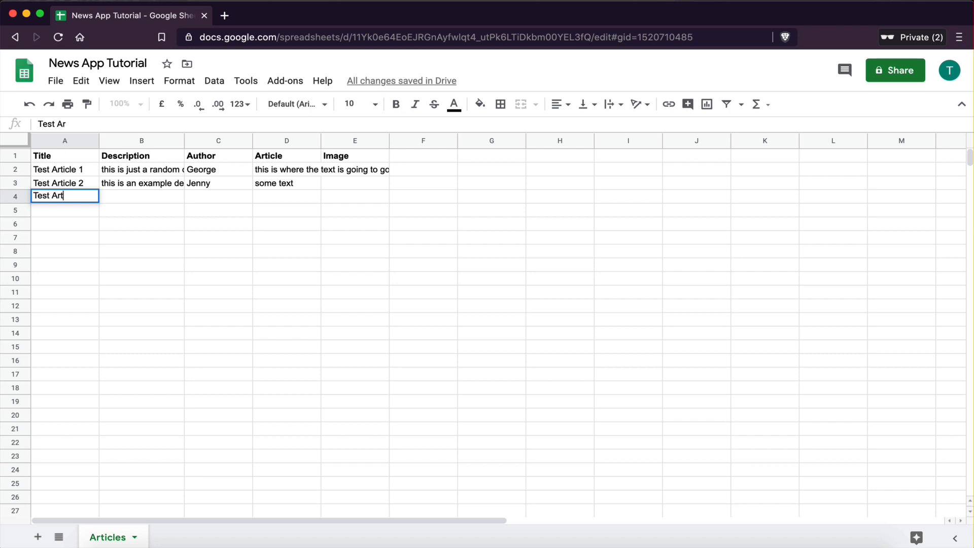
type("icle 3")
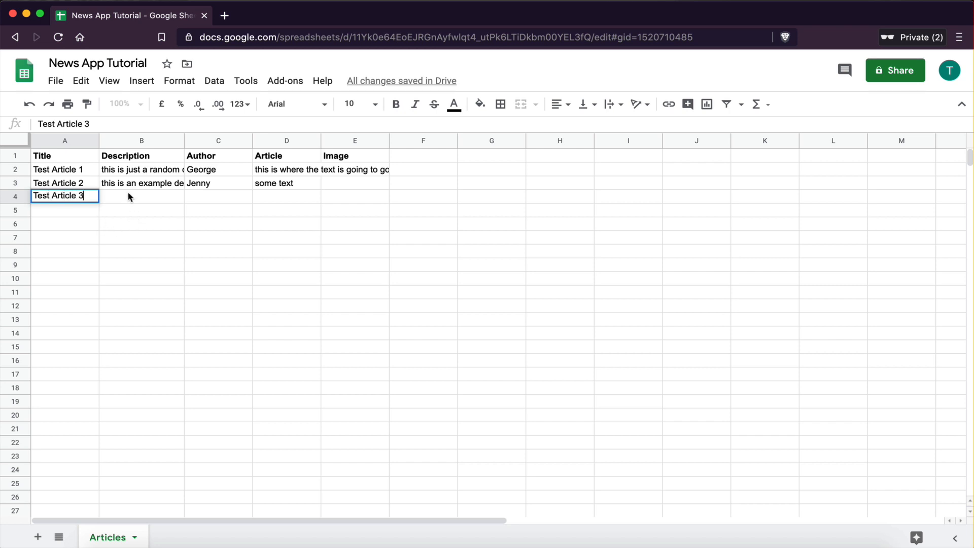
Step: Fill cells B4, C4 and D4 with the placeholder text hdfhjdfhds, jhfjdhfd and jhfjhdf
left_click(129, 196)
type("hdfhjdfhds")
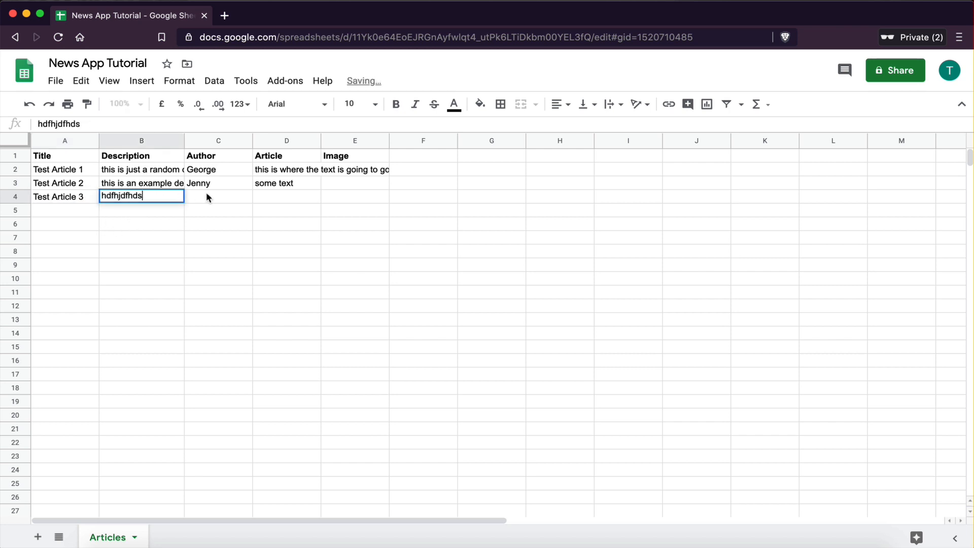
left_click(208, 197)
type("jhfjdhfd")
left_click(287, 196)
type("jhfjhdf")
Step: Reload the sheet data in Glide so the third article appears in the News list
left_click(294, 280)
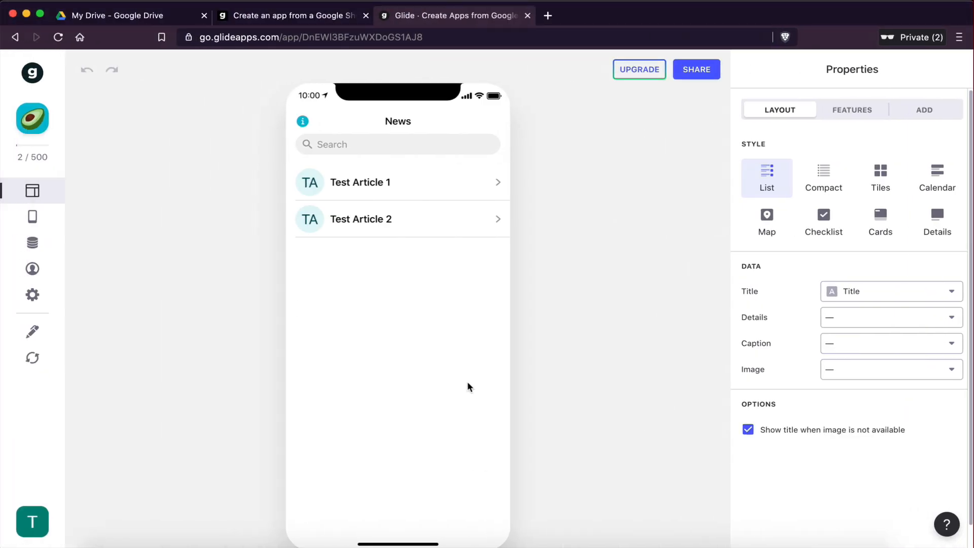
left_click(27, 358)
left_click(609, 33)
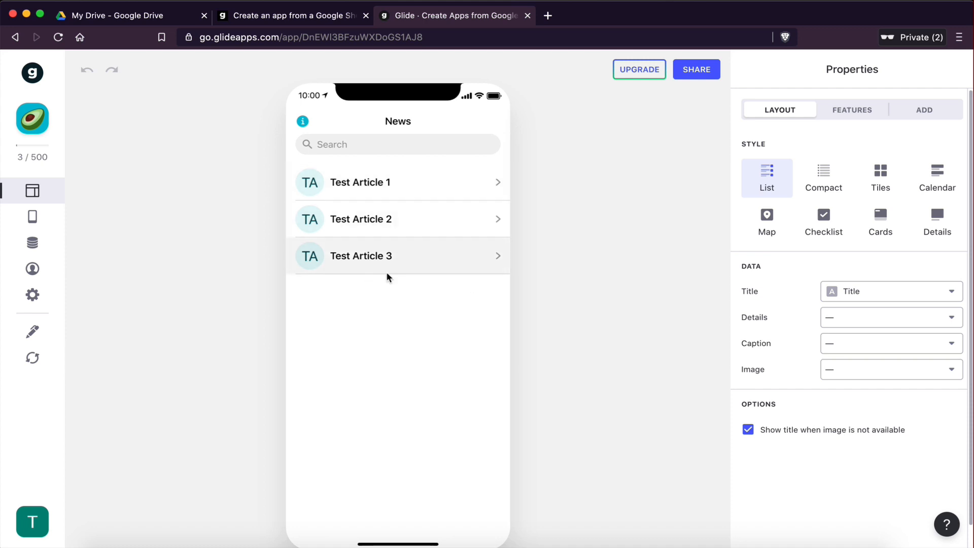
Step: Review the finished example news app's card list and article detail screen
key("ctrl+Right")
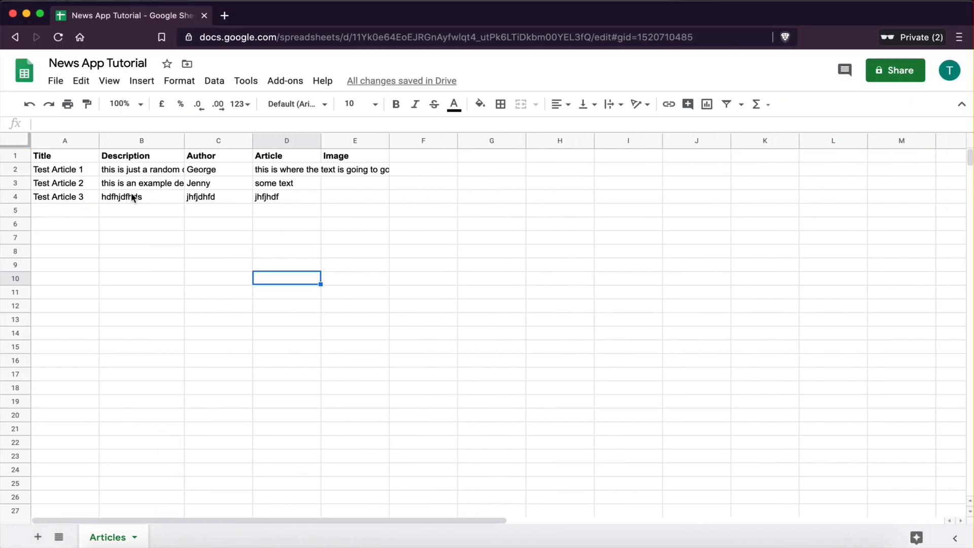
key("ctrl+Left")
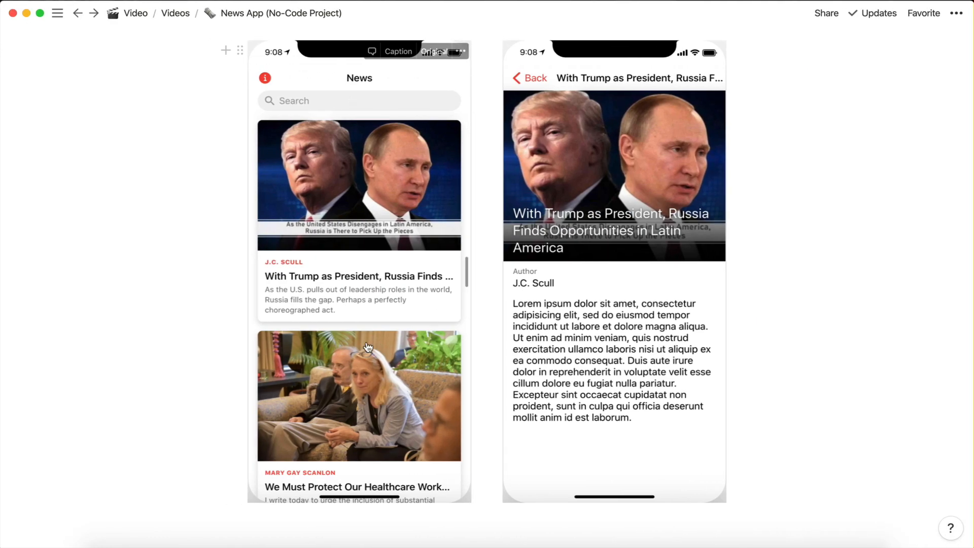
scroll(355, 356, "up", 5)
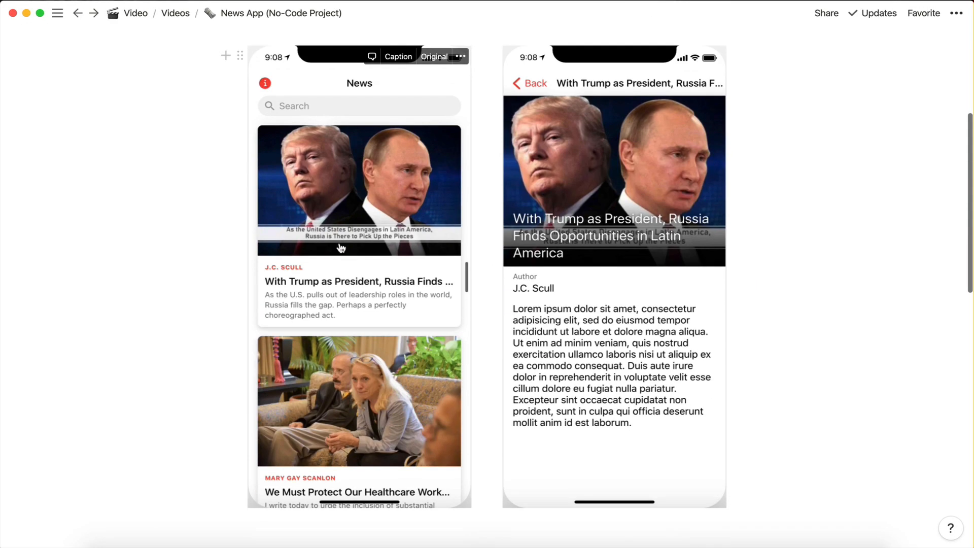
scroll(365, 421, "down", 5)
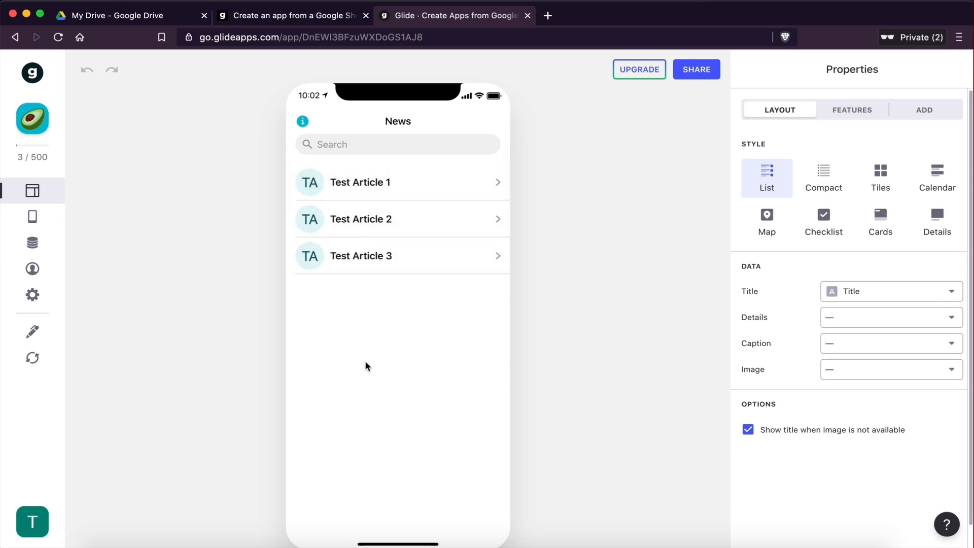
key("ctrl+Right")
key("ctrl+Left")
Step: Compare the Compact, Tiles, Checklist and List styles, then set the News list style to Cards
left_click(823, 175)
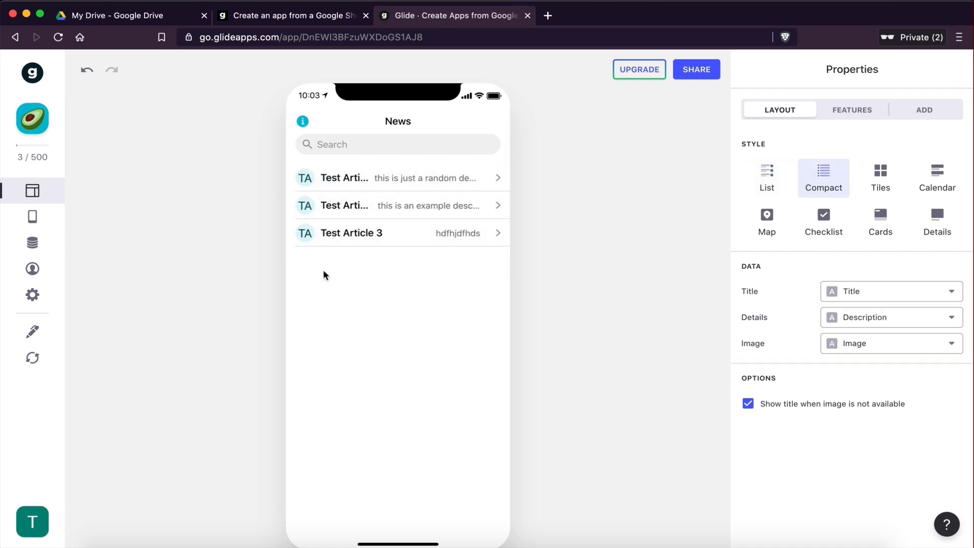
left_click(877, 179)
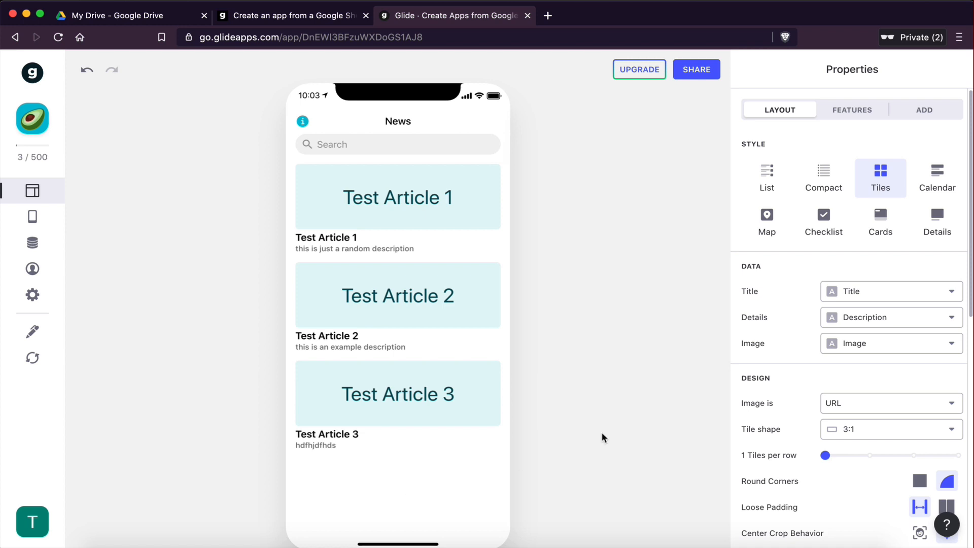
left_click(819, 218)
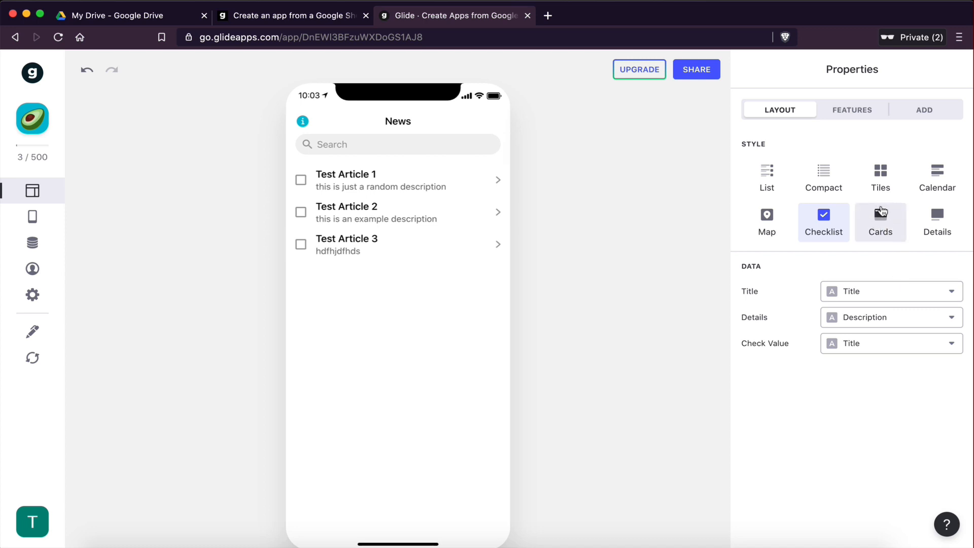
left_click(877, 223)
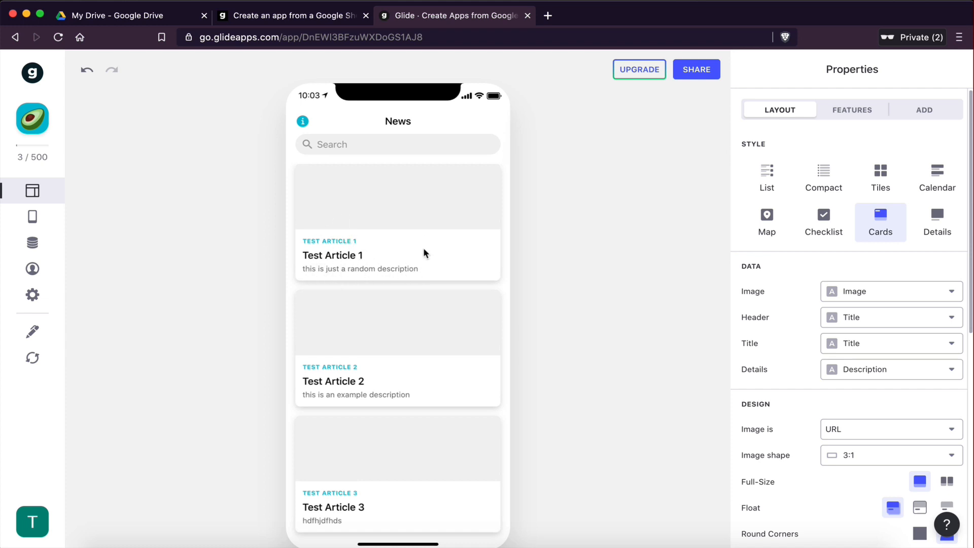
left_click(766, 188)
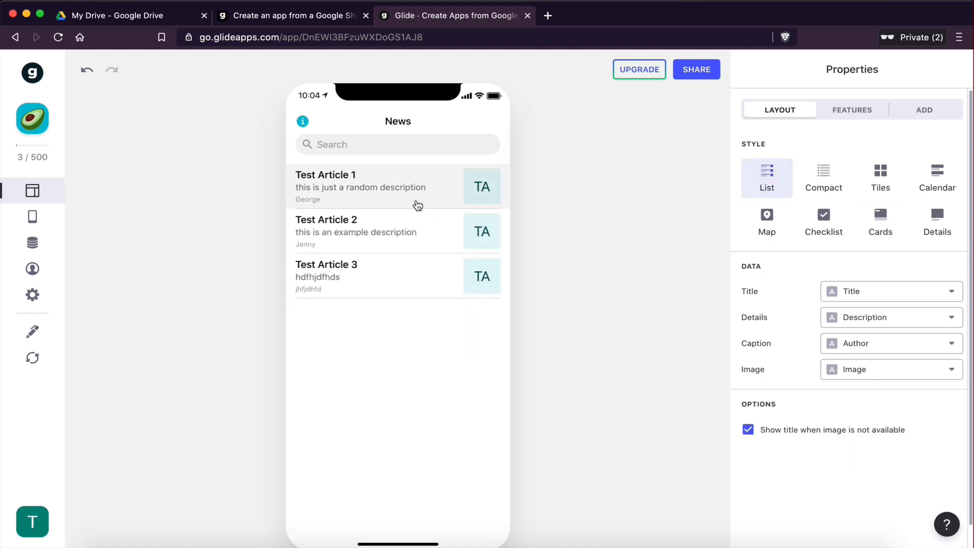
left_click(881, 223)
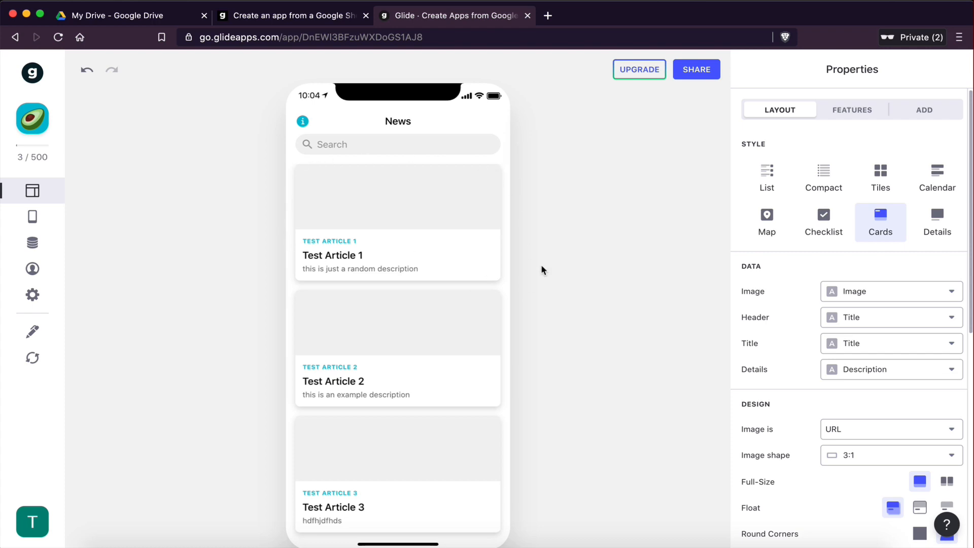
Step: Examine the sheet's column headers Title, Description, Author, Article and Image
key("ctrl+Right")
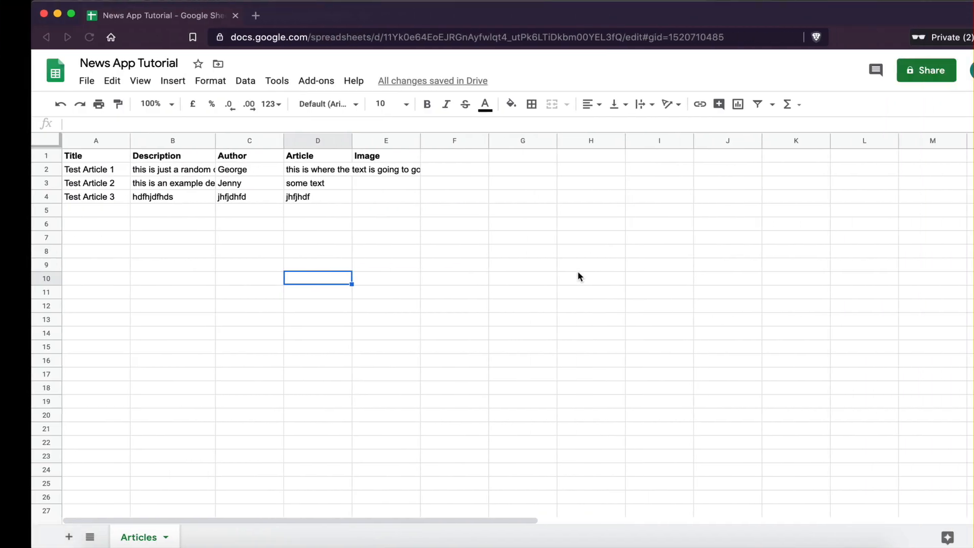
left_click(557, 262)
left_click(70, 159)
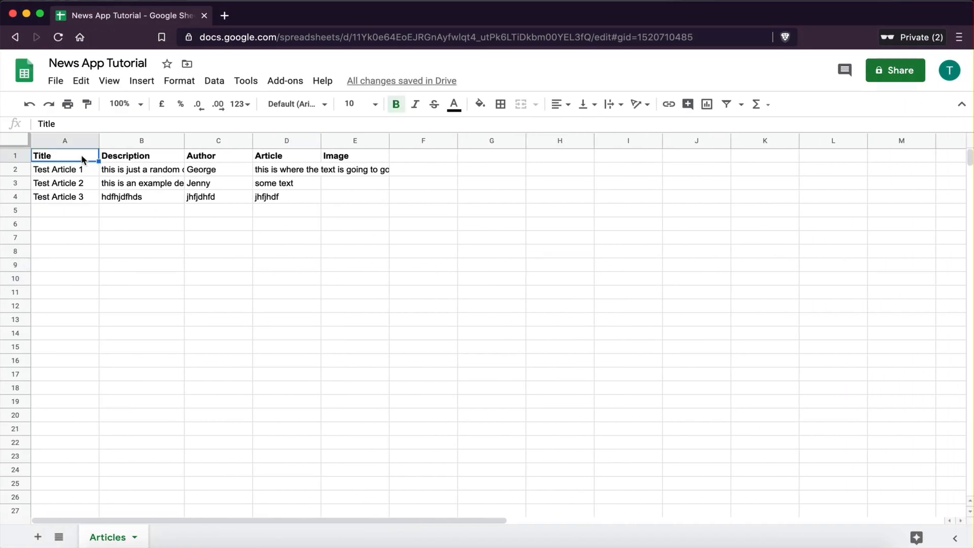
left_click(126, 160)
left_click(233, 157)
left_click(283, 160)
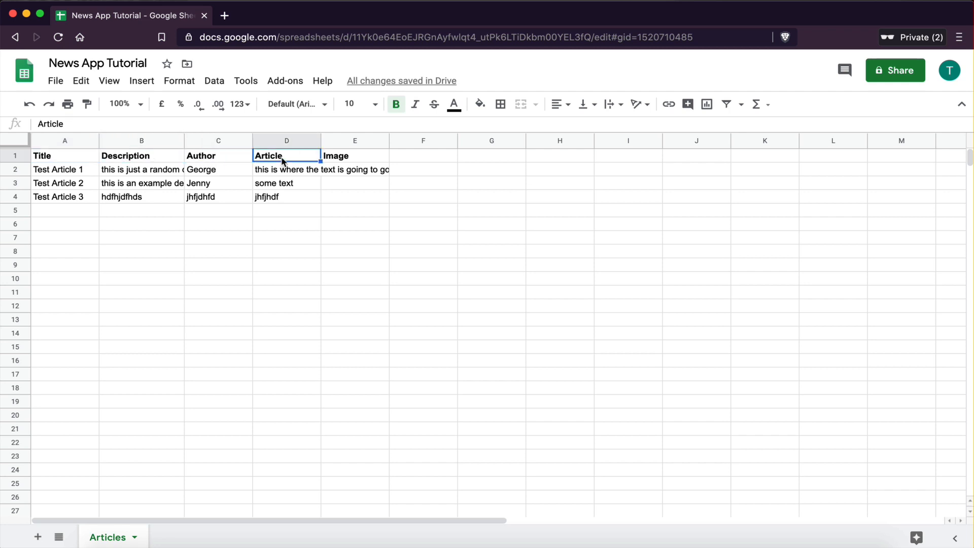
left_click(344, 161)
key("ctrl+Left")
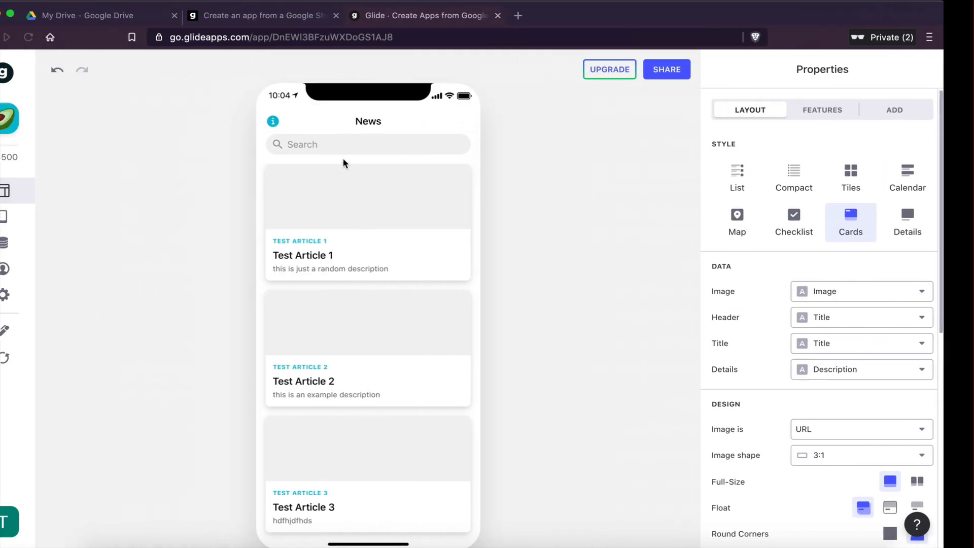
Step: Inspect the column choices available for the cards' Image field
left_click(857, 292)
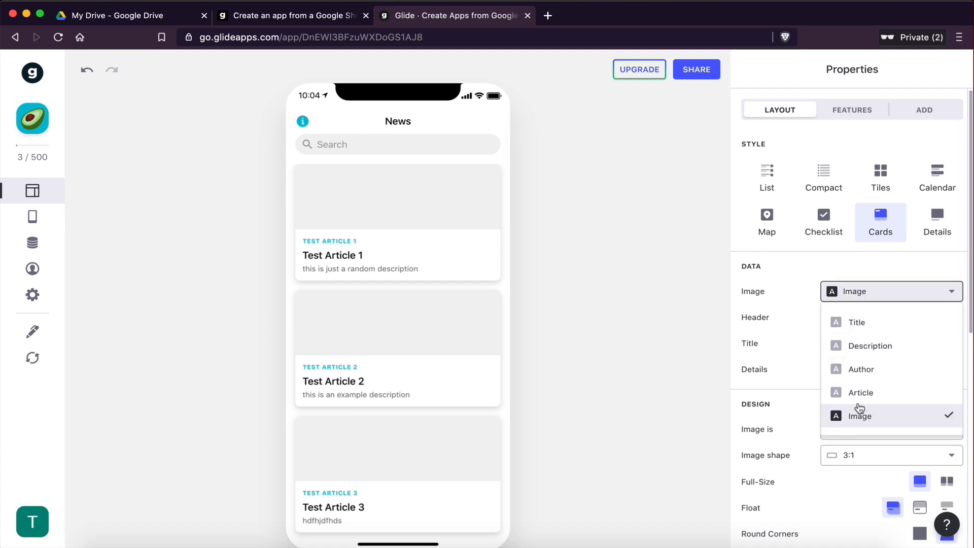
key("ctrl+Right")
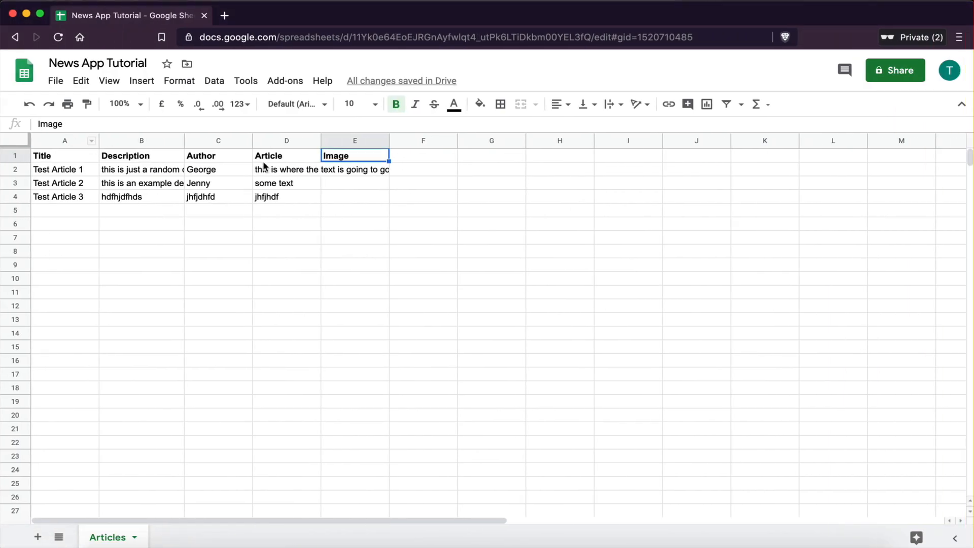
key("ctrl+Left")
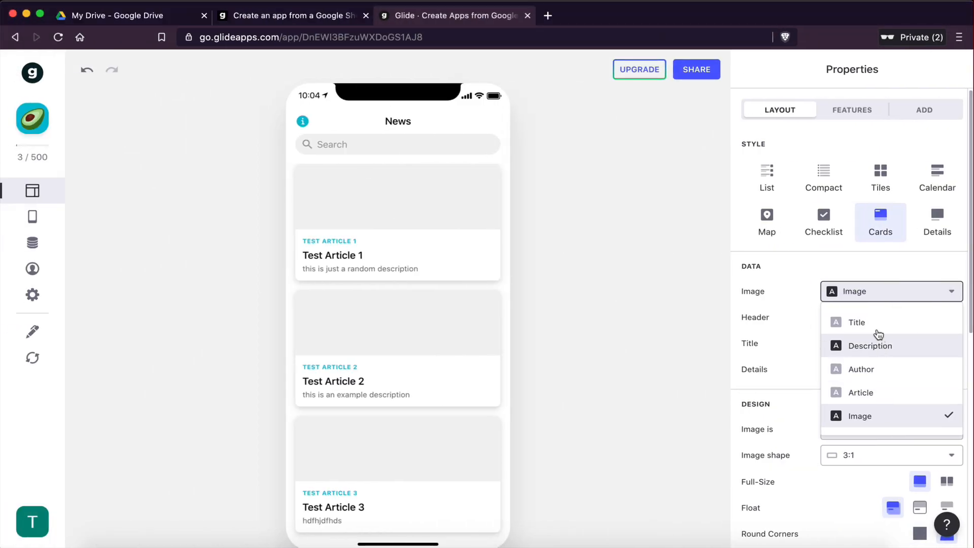
left_click(800, 337)
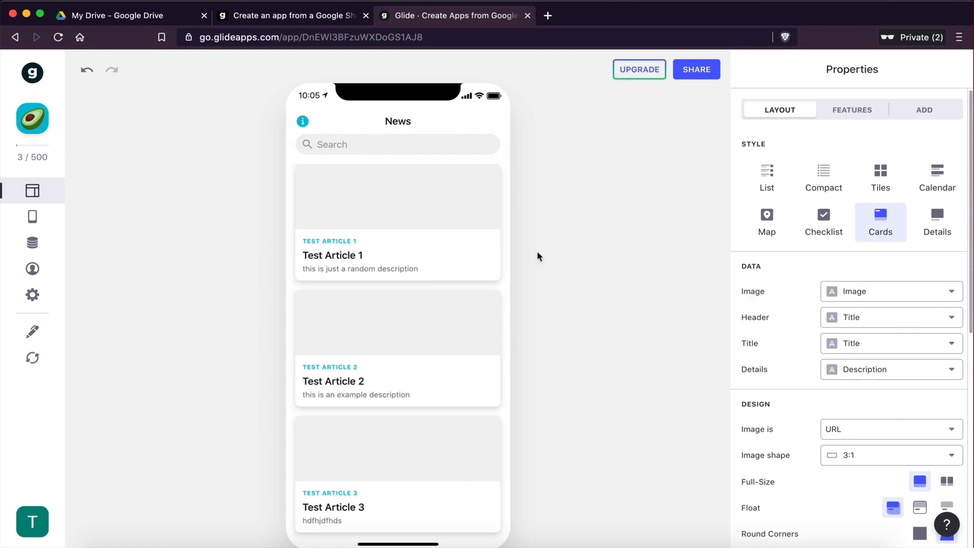
left_click(851, 294)
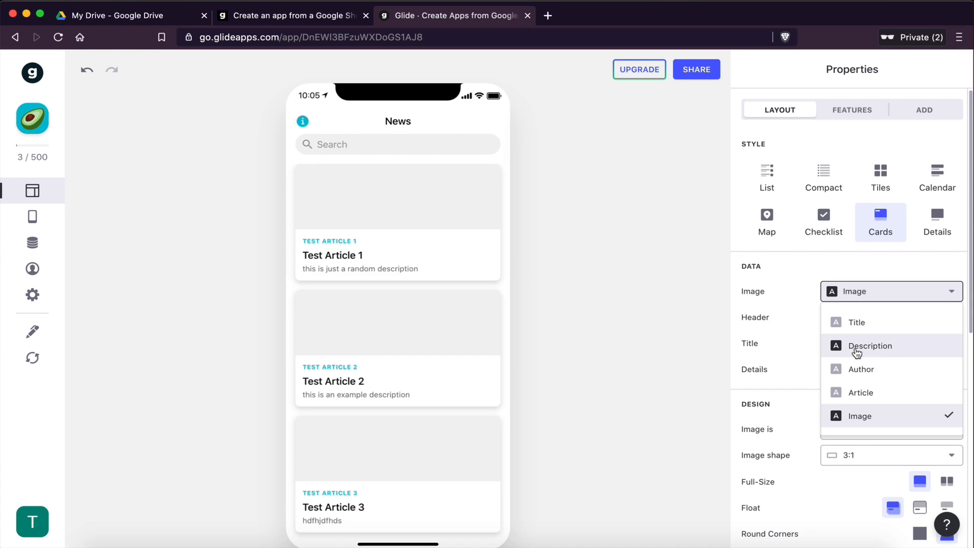
left_click(802, 312)
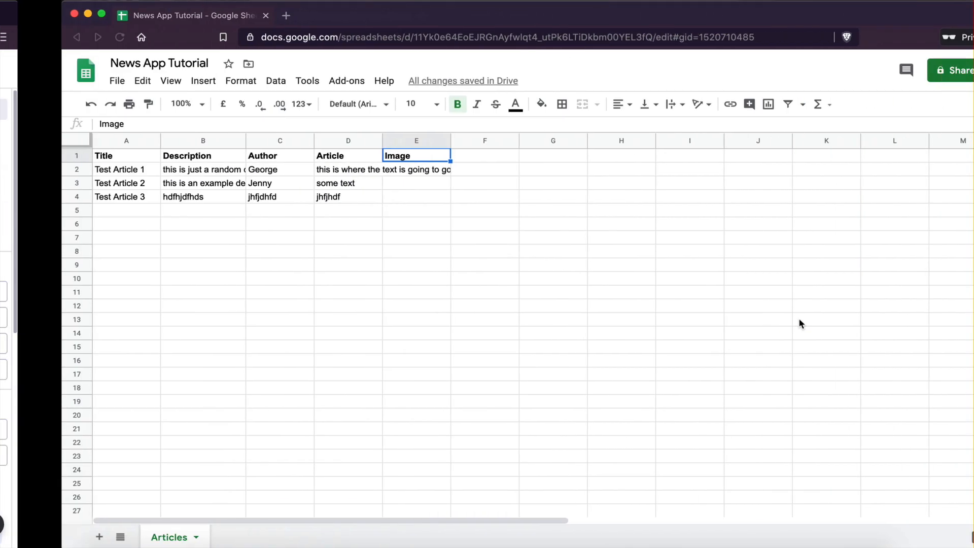
Step: Delete the three test article rows from cells A2 to E4
left_click_drag(44, 166, 351, 201)
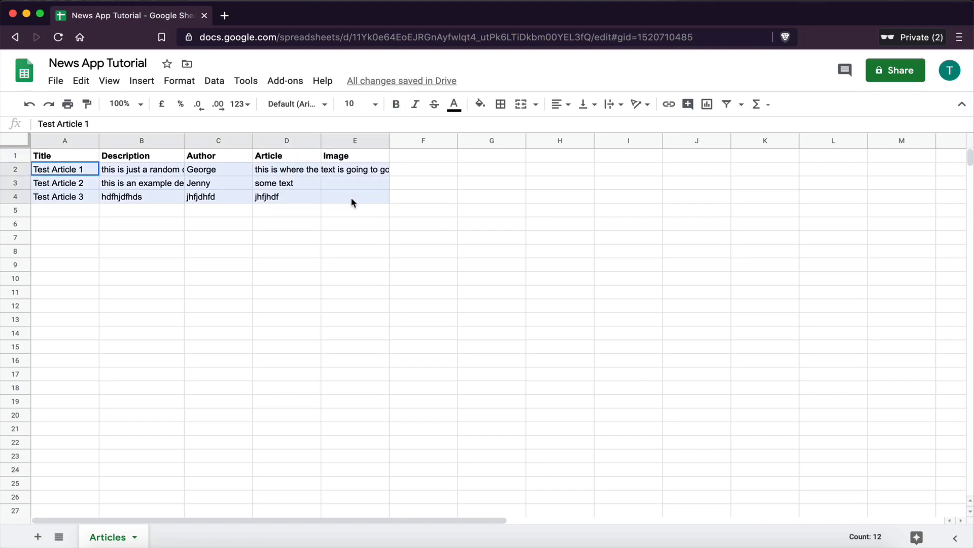
key("Delete")
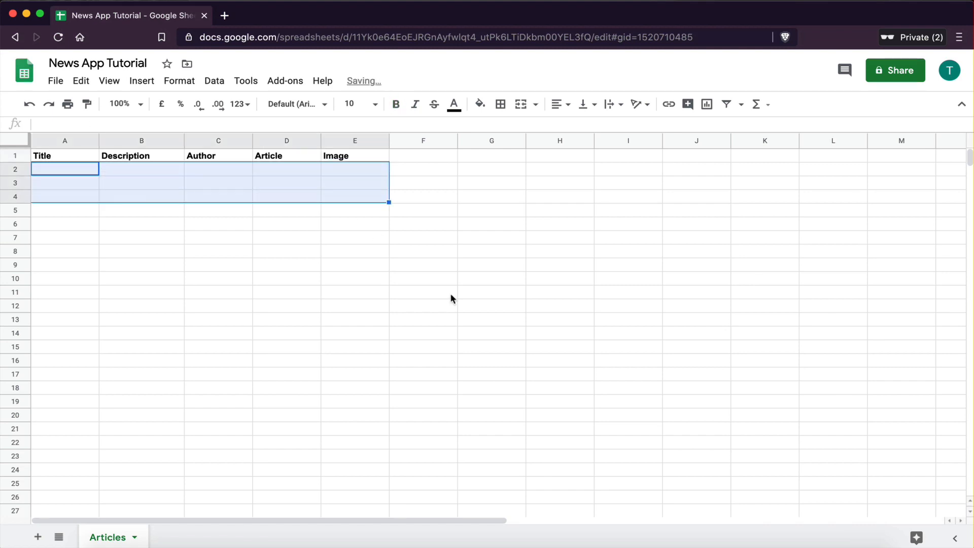
left_click(287, 251)
Step: Copy the first article row, Title to Image, from the Excel workbook into row 2 of the Articles sheet
key("ctrl+Right")
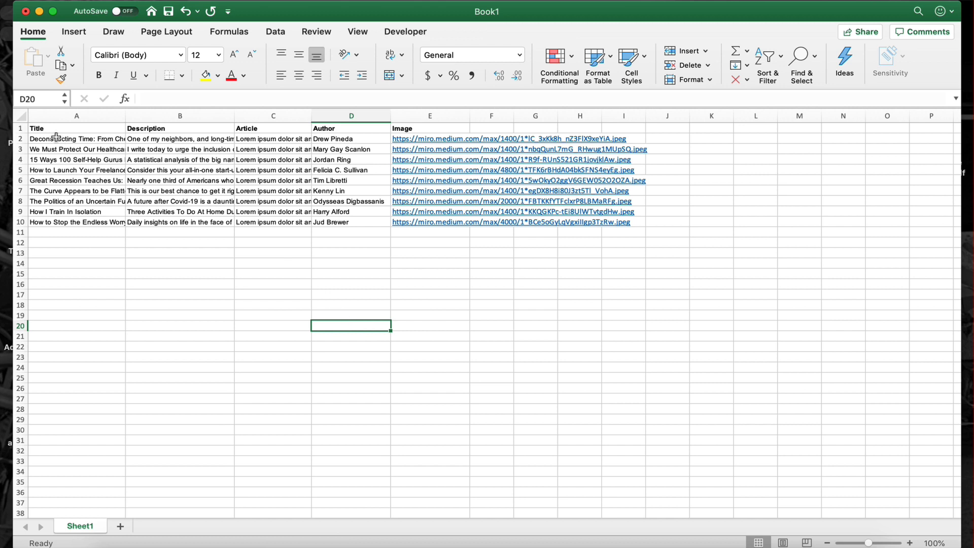
left_click(158, 313)
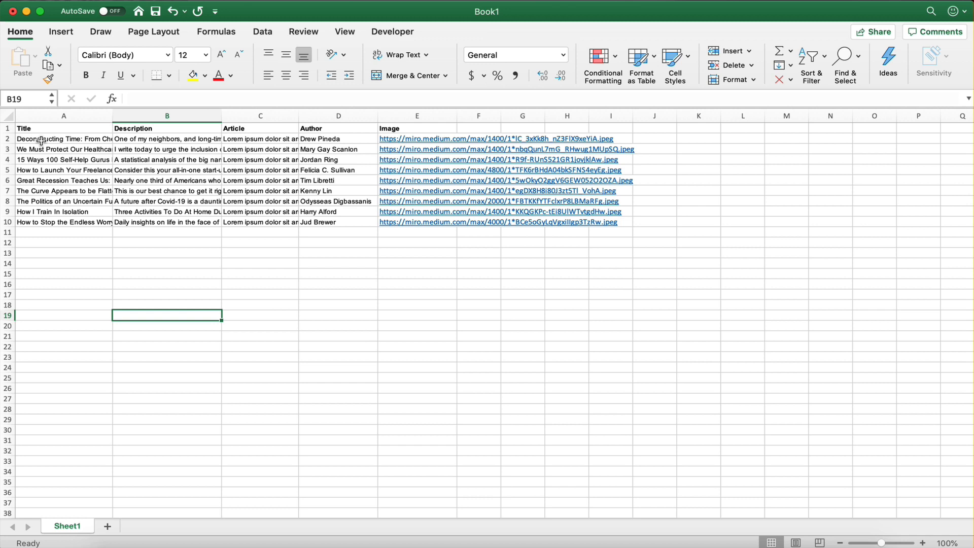
left_click_drag(41, 140, 339, 136)
left_click(145, 167)
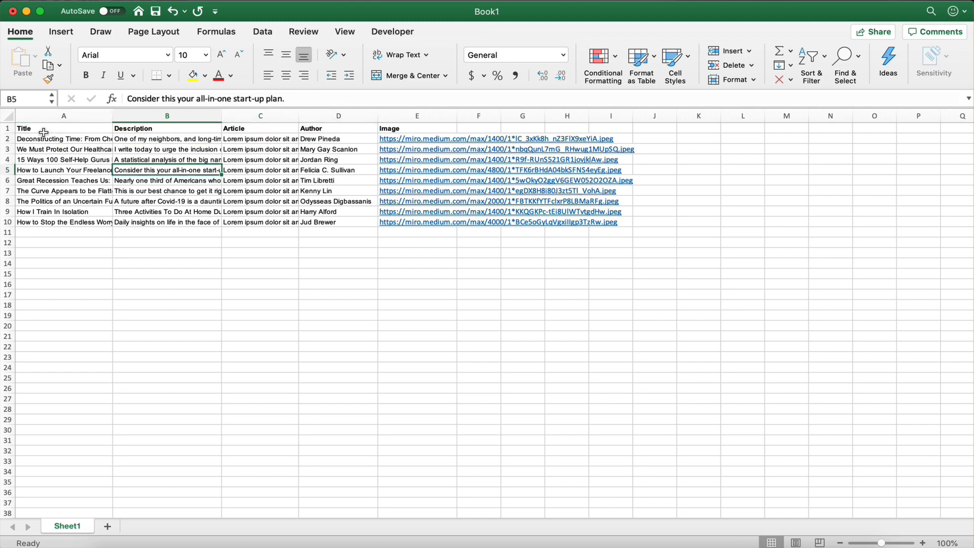
left_click(43, 142)
left_click_drag(42, 142, 418, 133)
left_click_drag(417, 137, 417, 137)
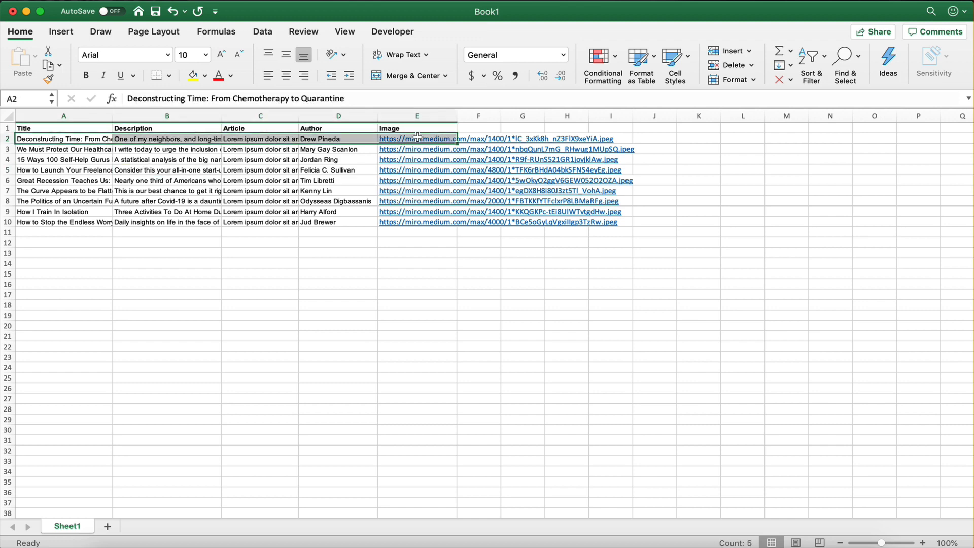
key("super+c")
key("super+Tab")
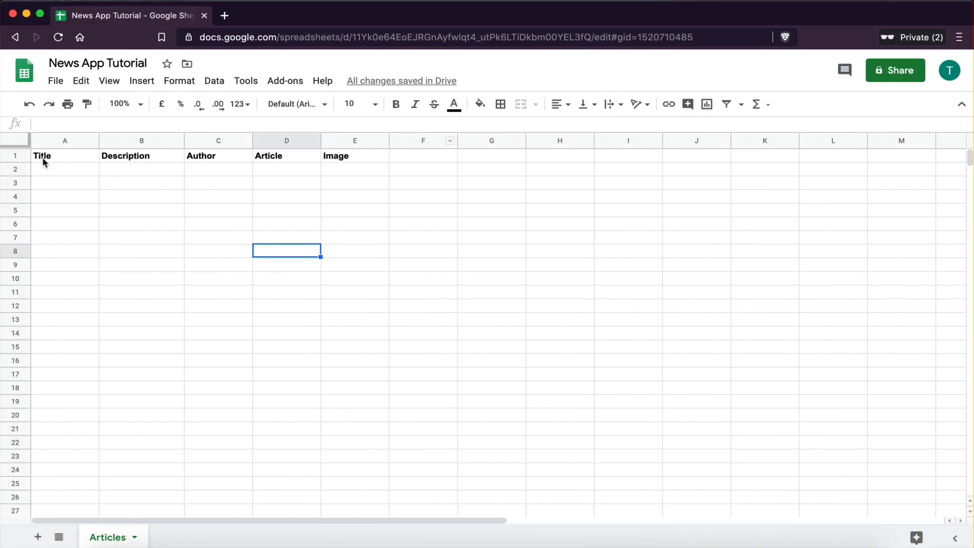
left_click(45, 173)
key("super+v")
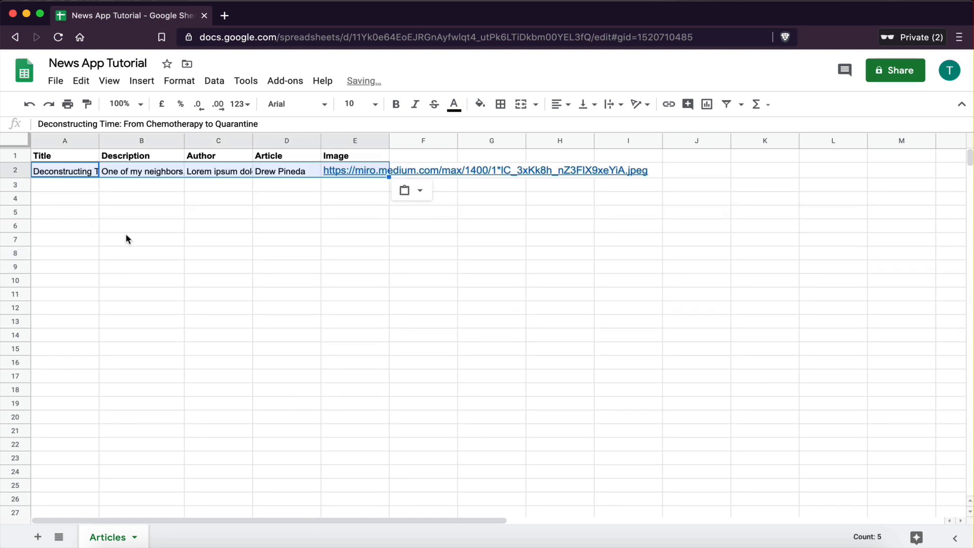
left_click(127, 236)
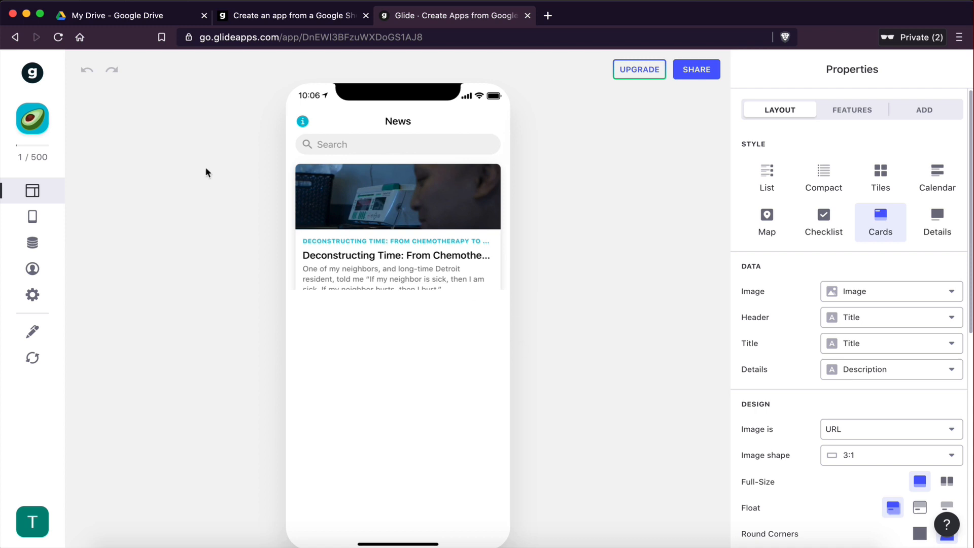
Step: Preview the article card in the app, then open the Image cell's link in row 2 to view the picture
left_click(58, 38)
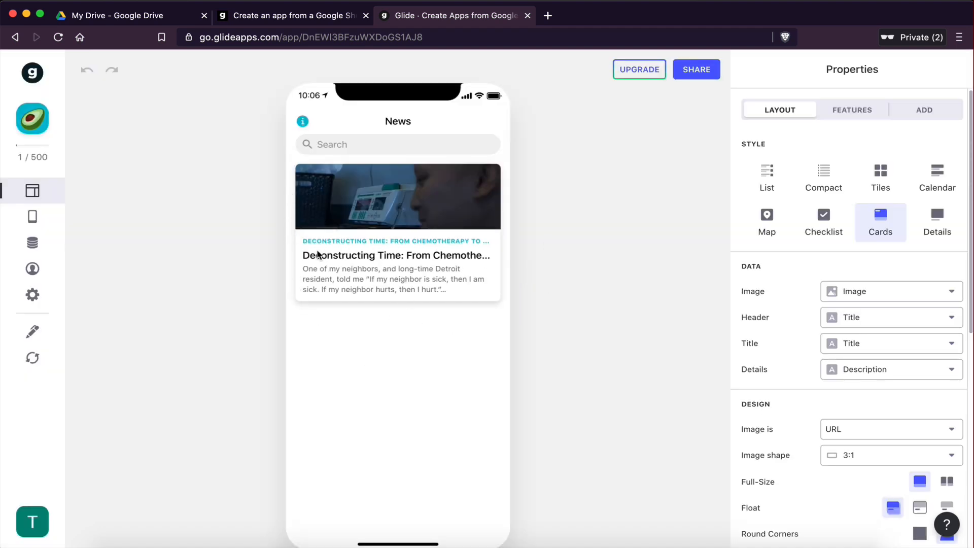
key("ctrl+Right")
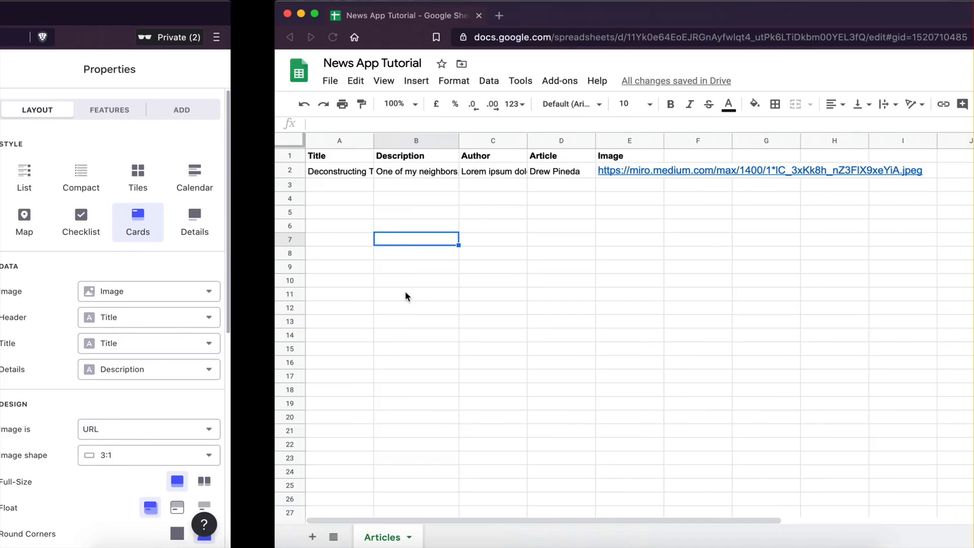
key("ctrl+Left")
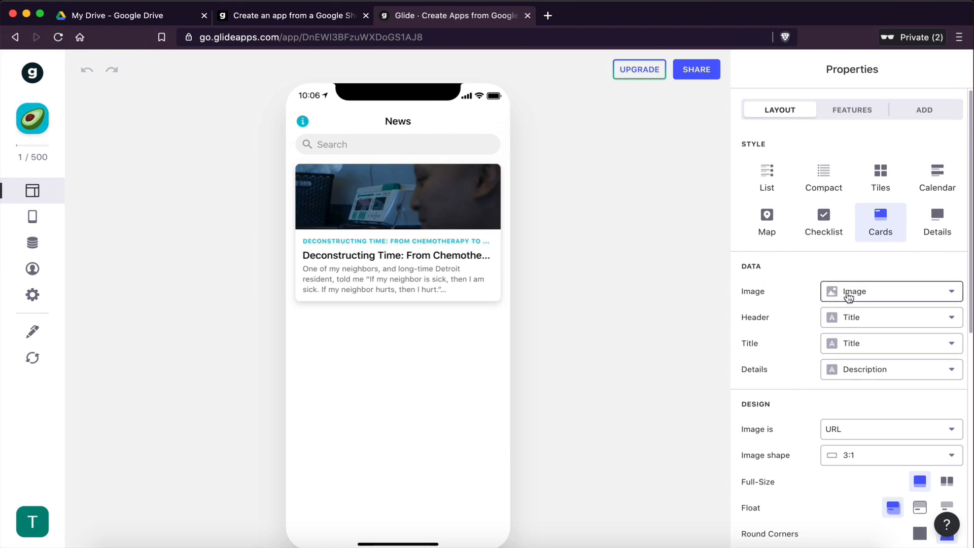
key("ctrl+Right")
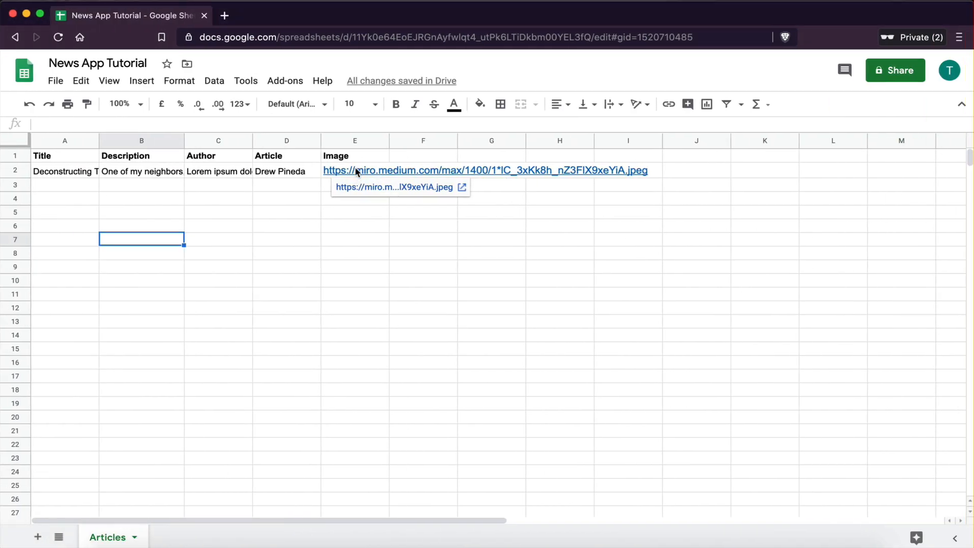
left_click(350, 174)
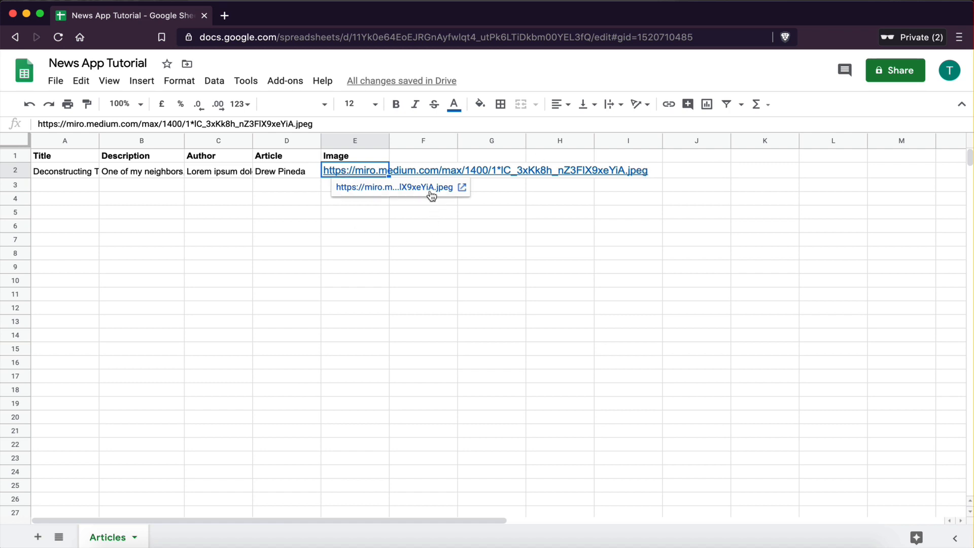
left_click(390, 191)
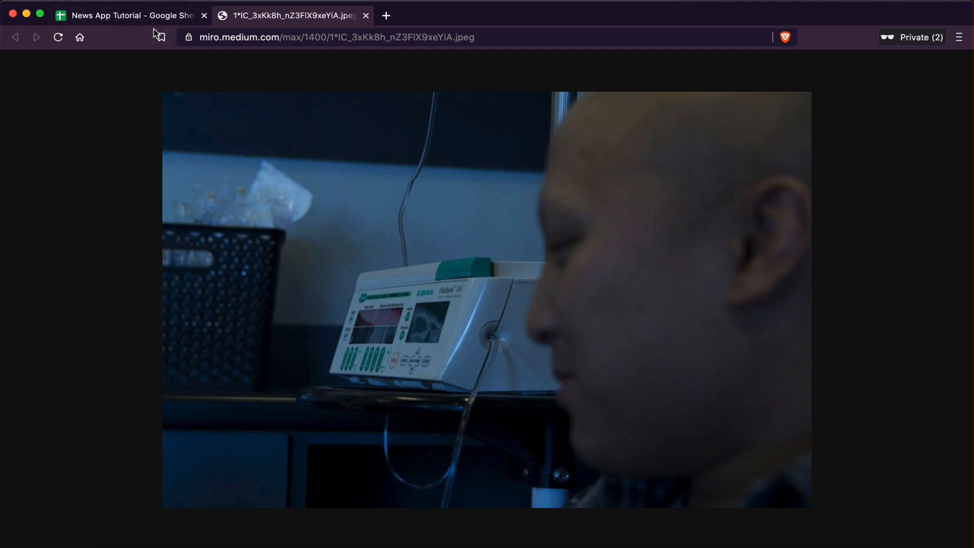
left_click(129, 15)
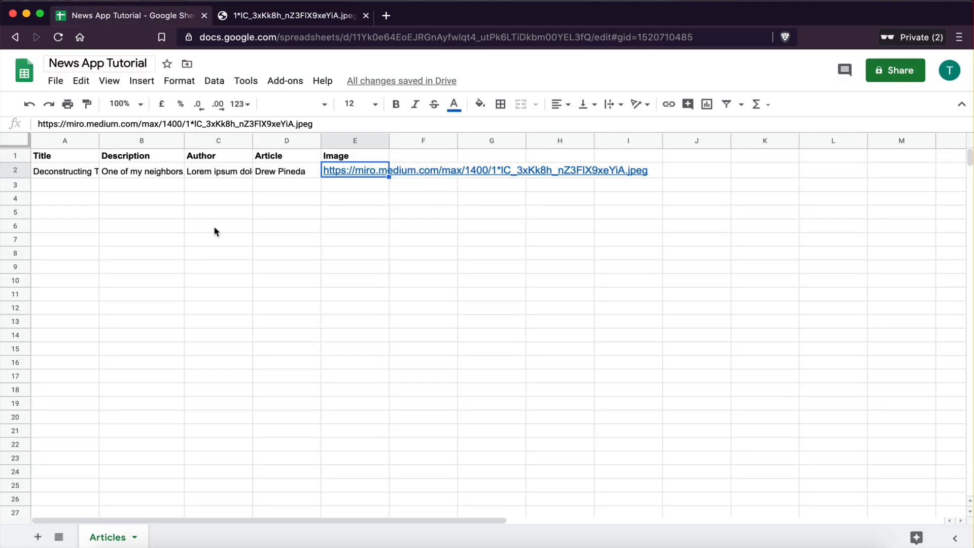
left_click(362, 223)
Step: Search the web for upsplash and open the Unsplash website
mouse_move(354, 176)
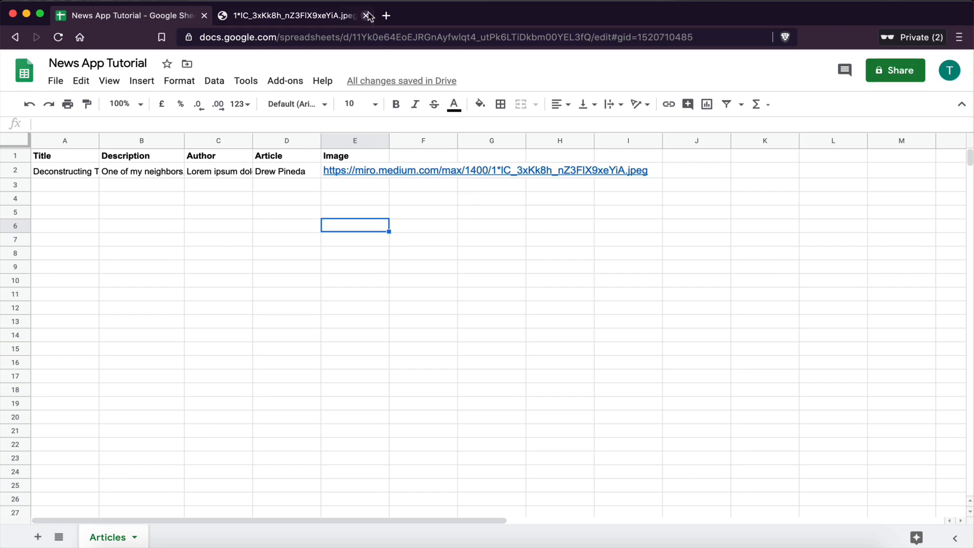
left_click(386, 15)
type("up")
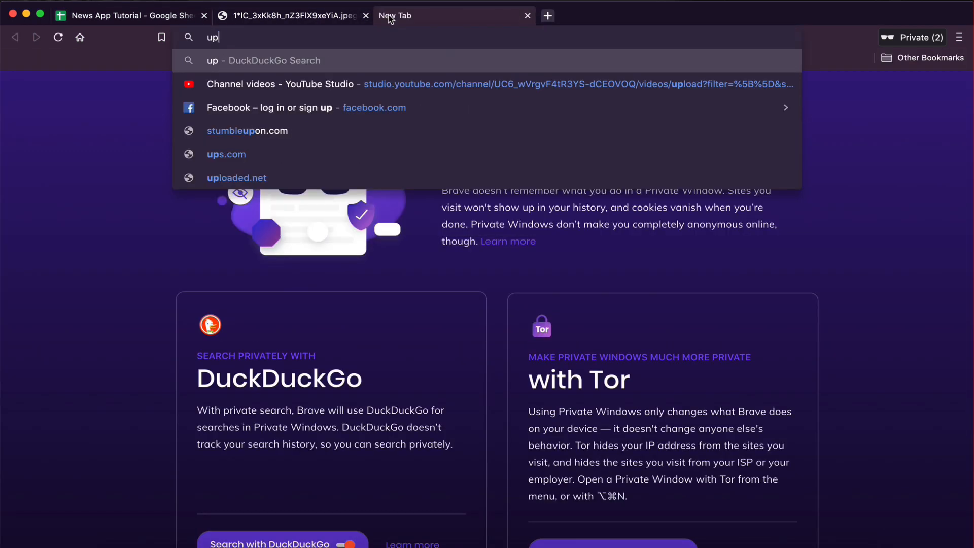
type("splash")
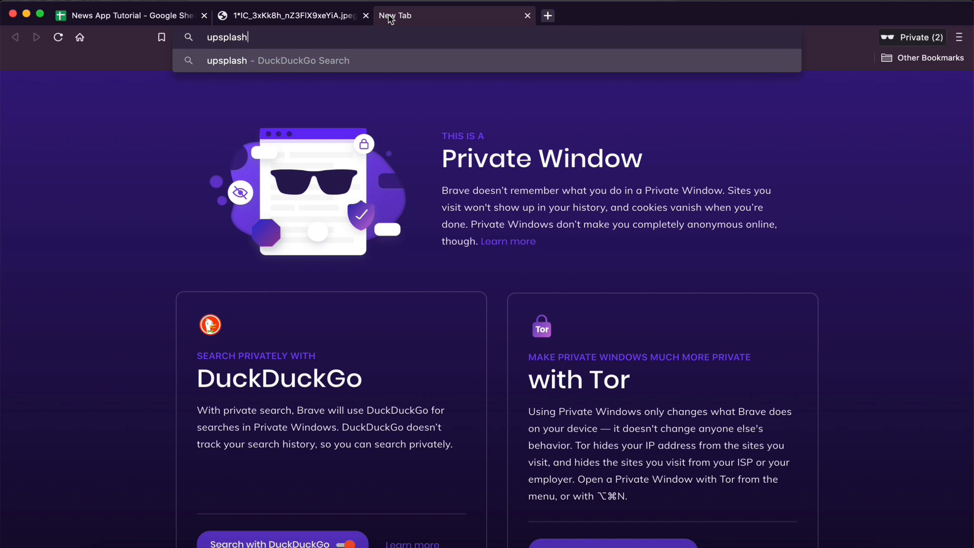
key("Return")
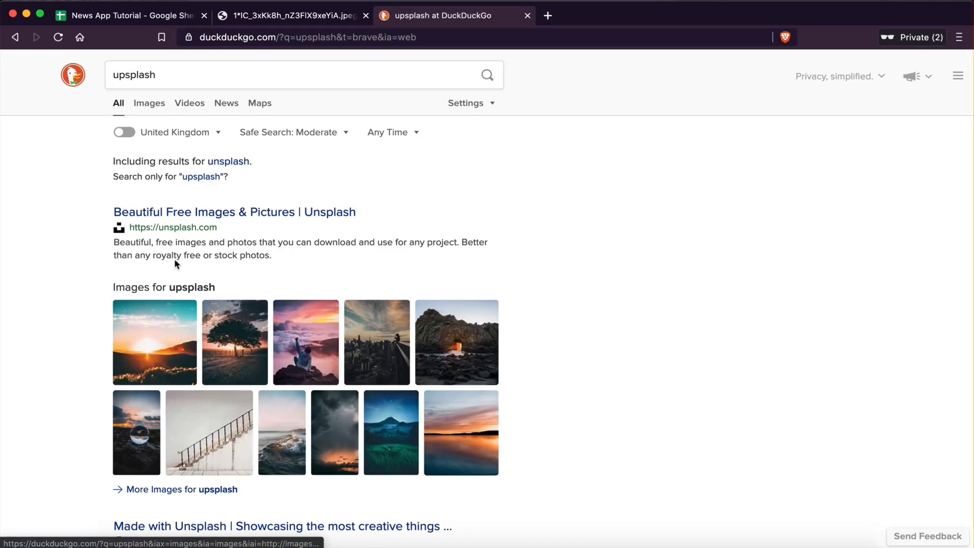
left_click(159, 212)
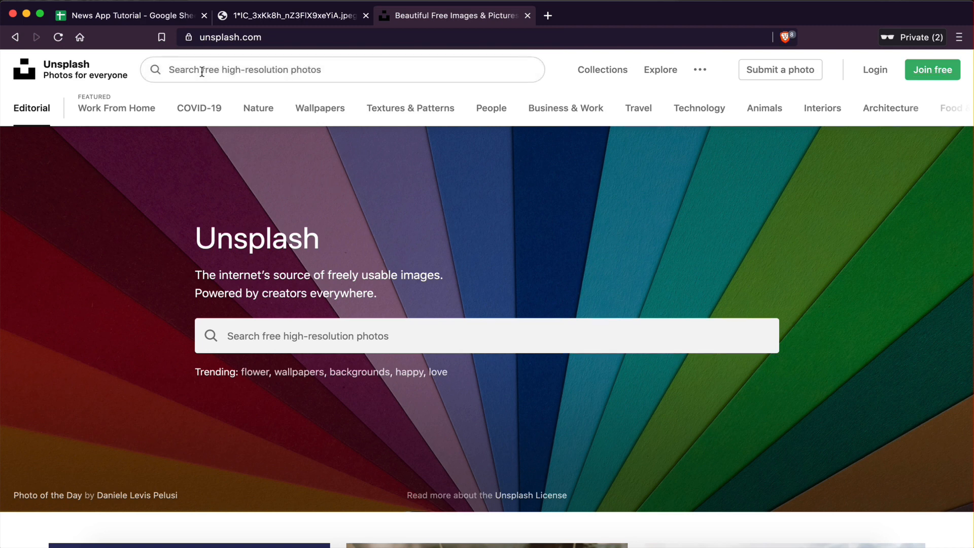
Step: Browse the Unsplash photo feed and open the photo of a surfer at sea
scroll(204, 144, "down", 15)
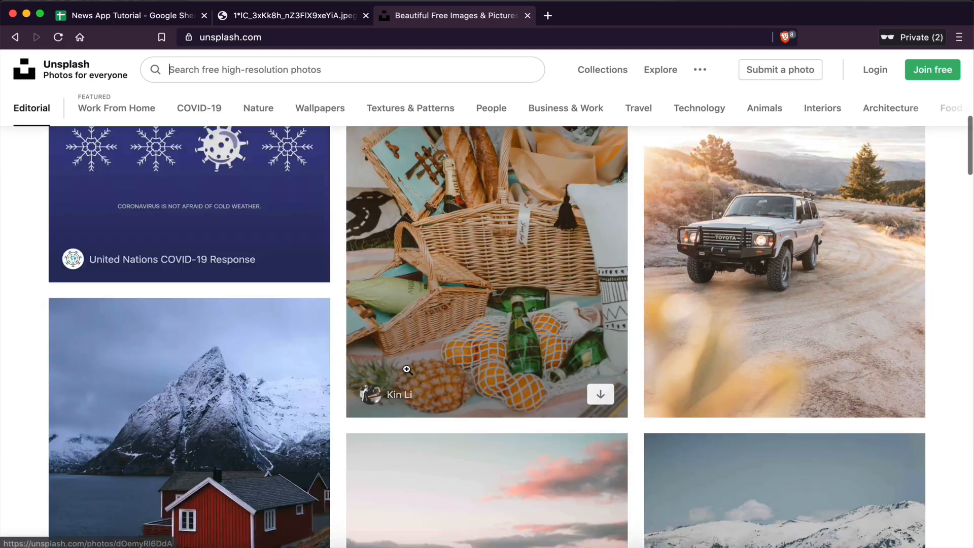
scroll(406, 369, "down", 20)
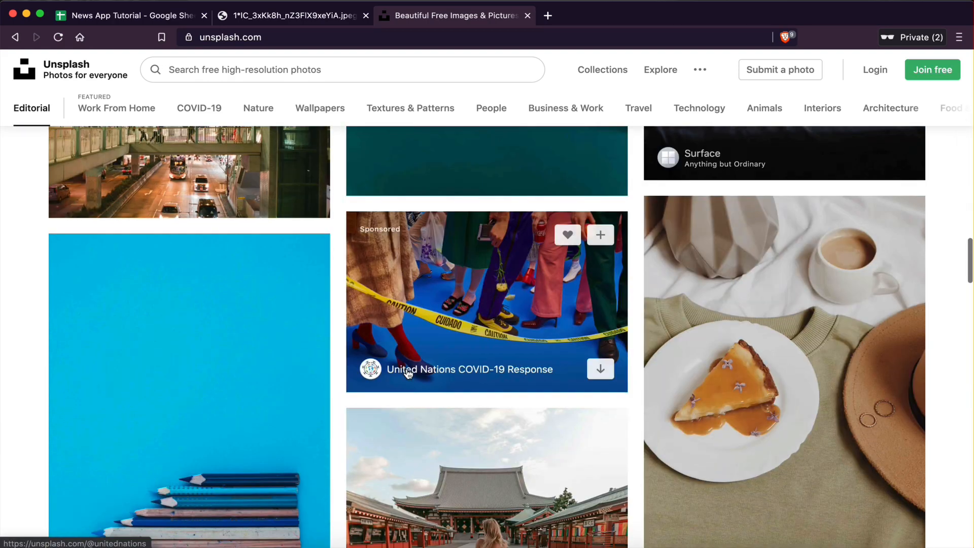
scroll(491, 391, "up", 8)
left_click(491, 391)
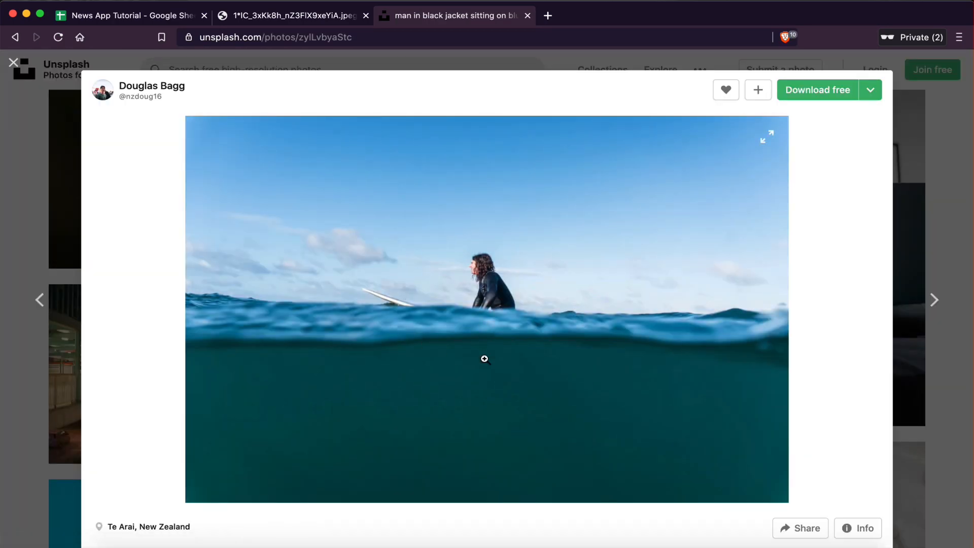
Step: Open the surfer photo in its own tab, copy its image address and paste it into the Image cell of row 2
right_click(432, 253)
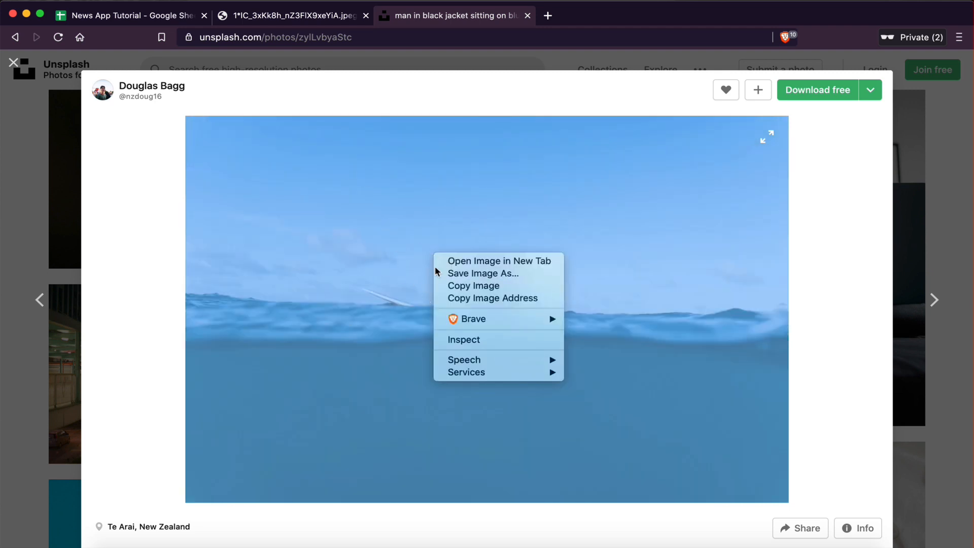
left_click(532, 260)
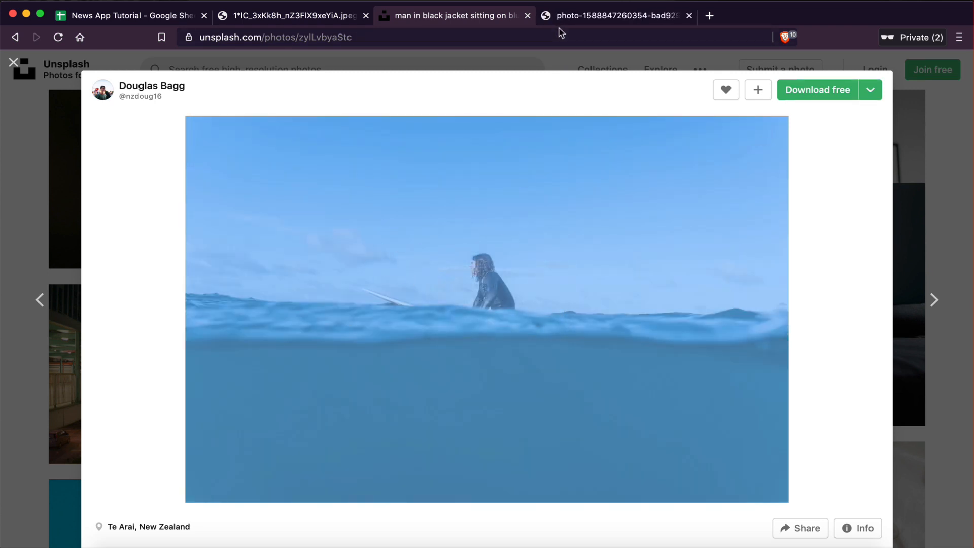
left_click(569, 25)
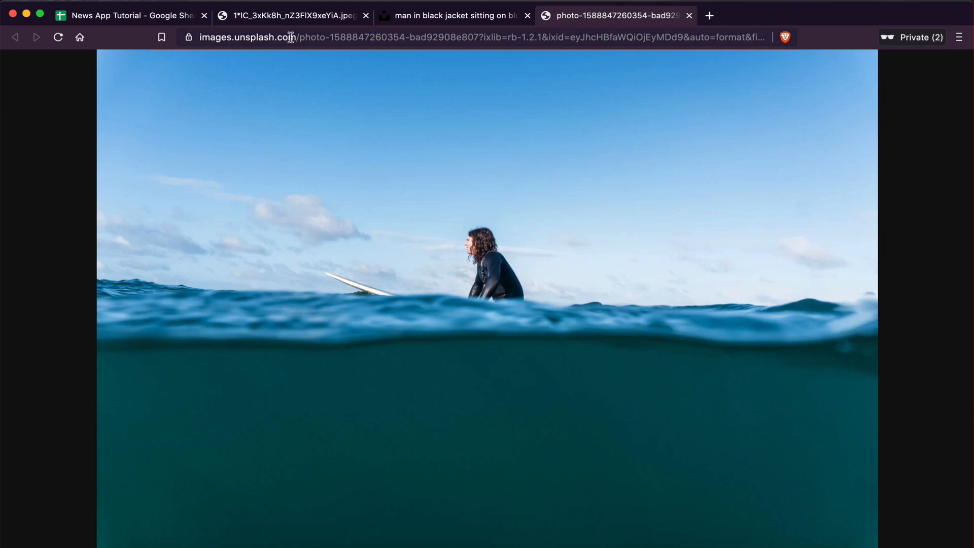
left_click(434, 37)
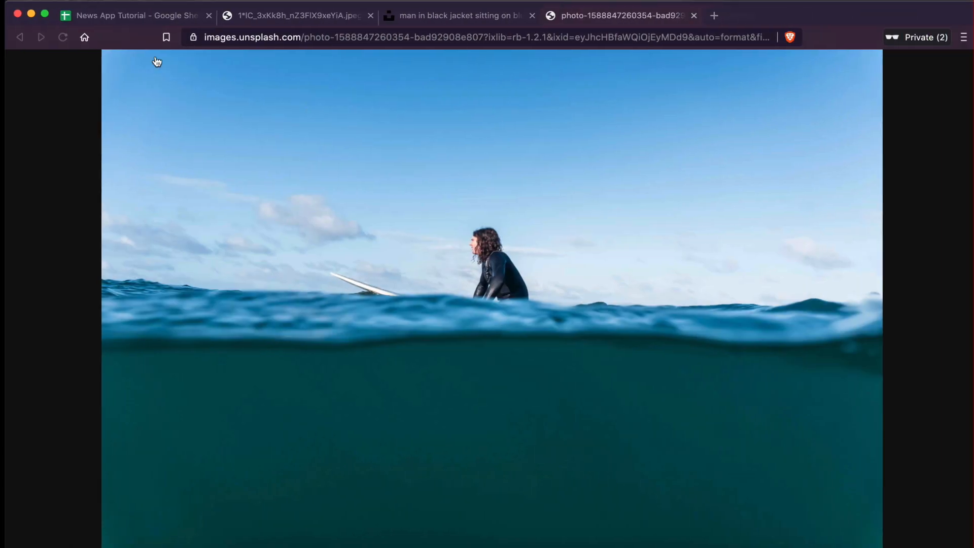
left_click(104, 17)
left_click(354, 171)
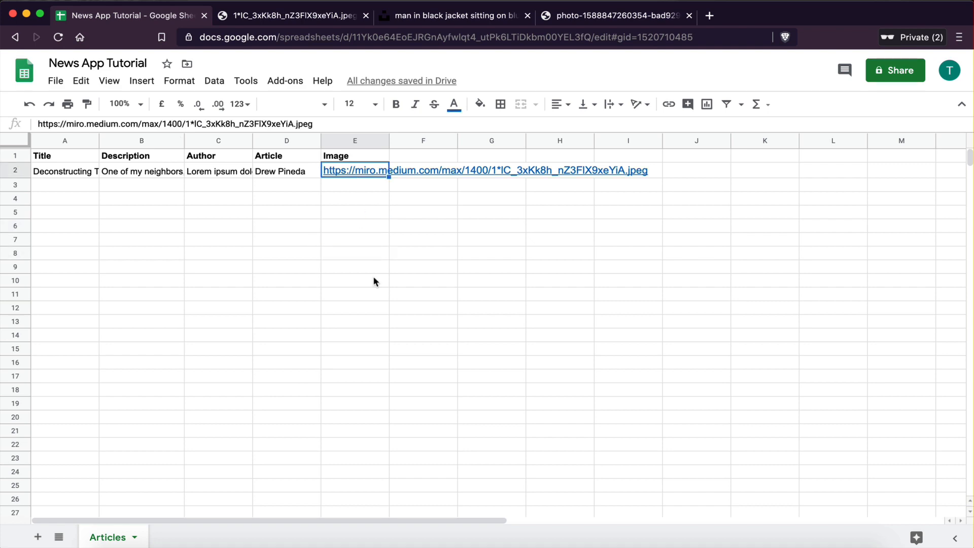
key("super+v")
left_click(386, 334)
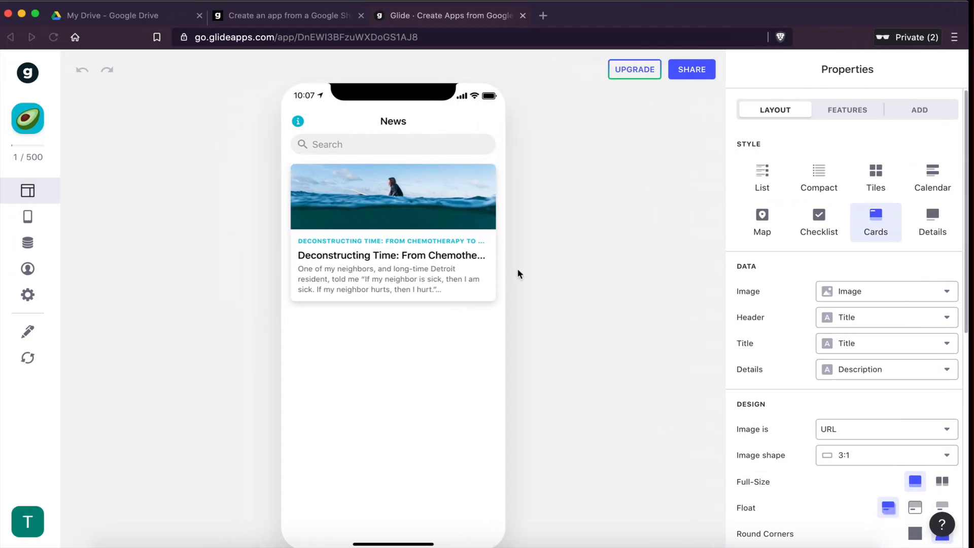
Step: Copy the original image URL from cell E2 of the Excel workbook back into the sheet's Image cell E2
key("ctrl+Right")
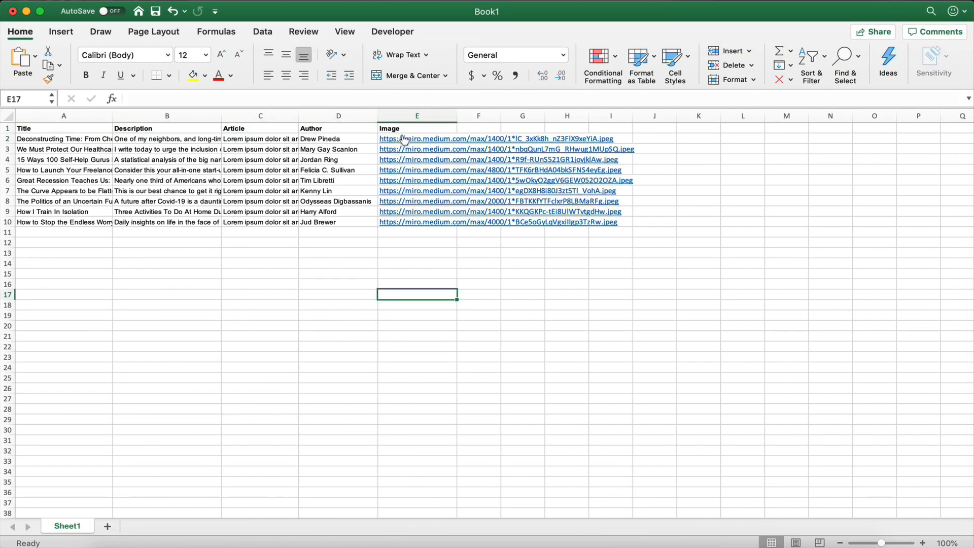
left_click(404, 140)
left_click(94, 15)
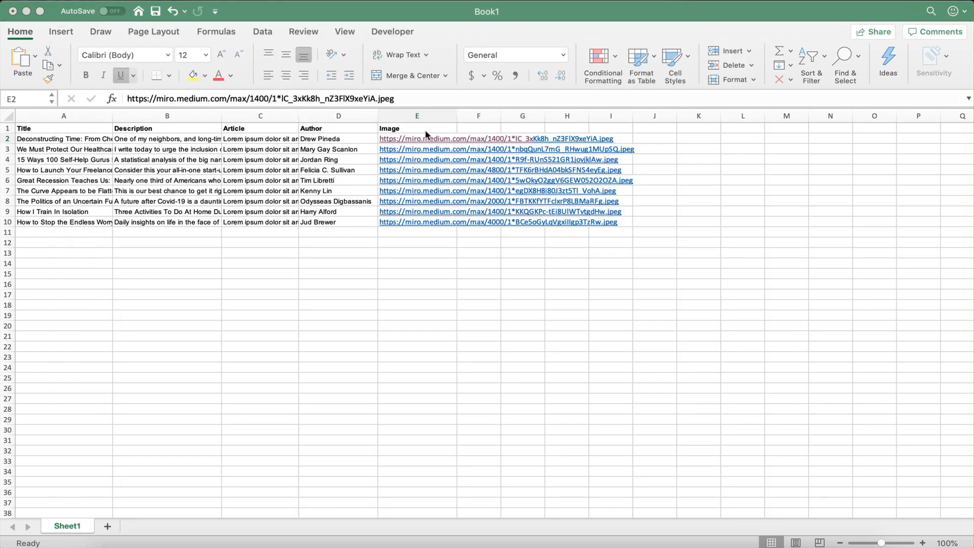
key("cmd+c")
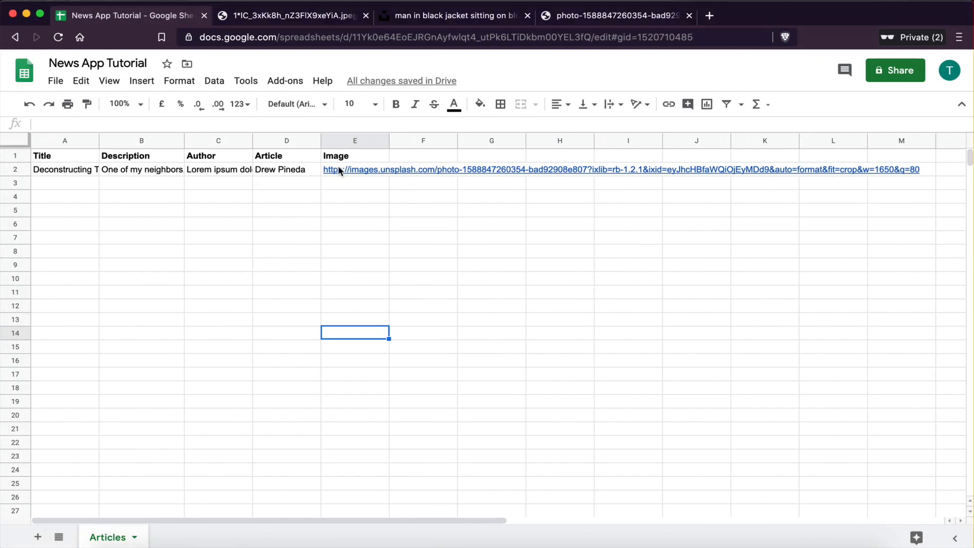
left_click(340, 171)
key("cmd+v")
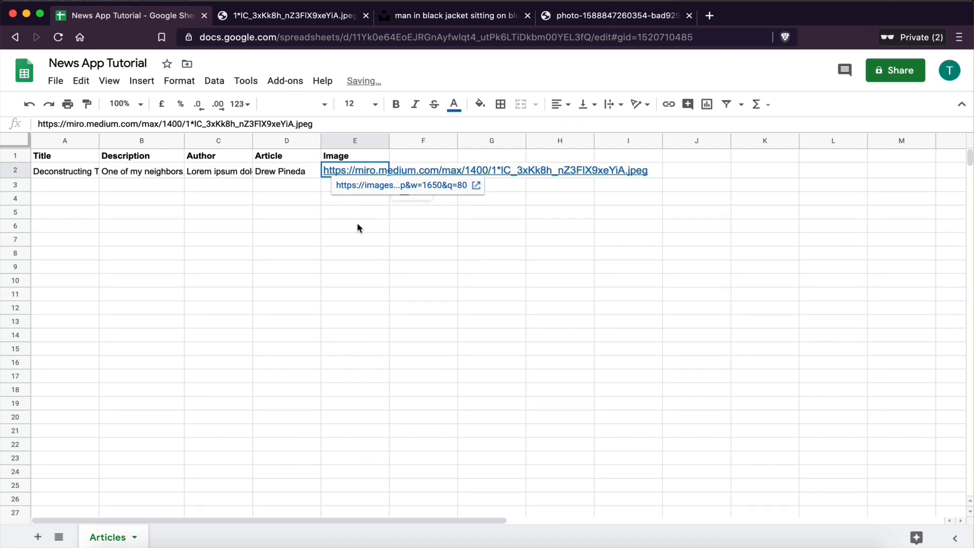
left_click(357, 223)
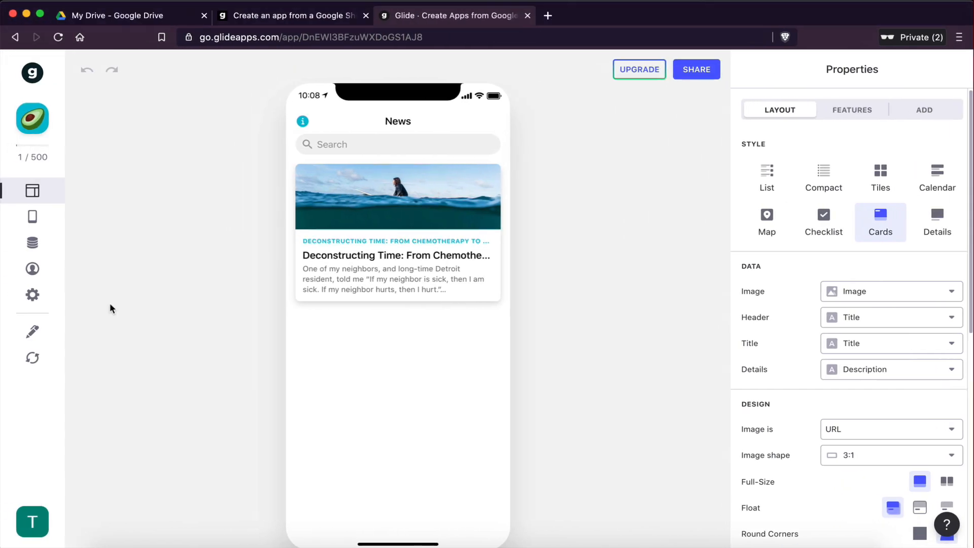
Step: Refresh the app data and set the cards' Header field to Author
left_click(32, 357)
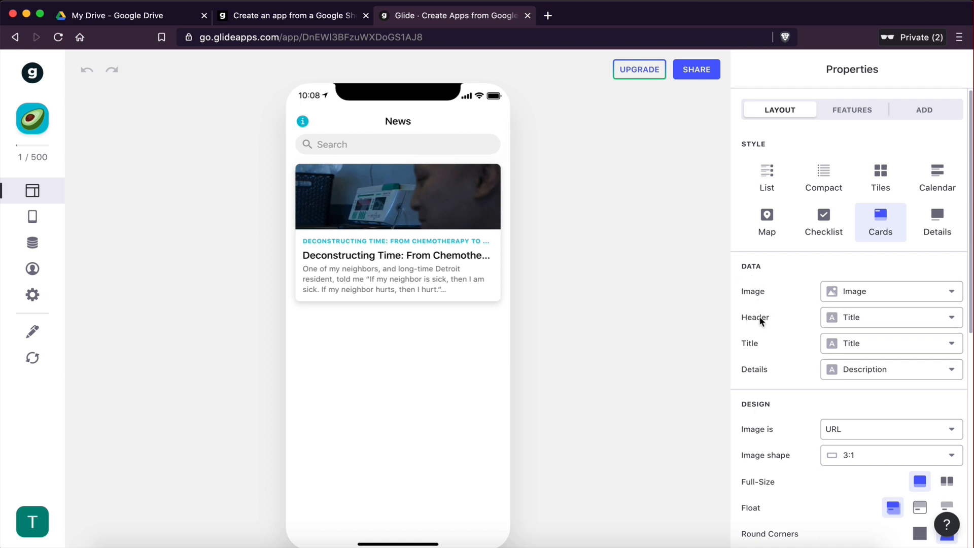
left_click(851, 321)
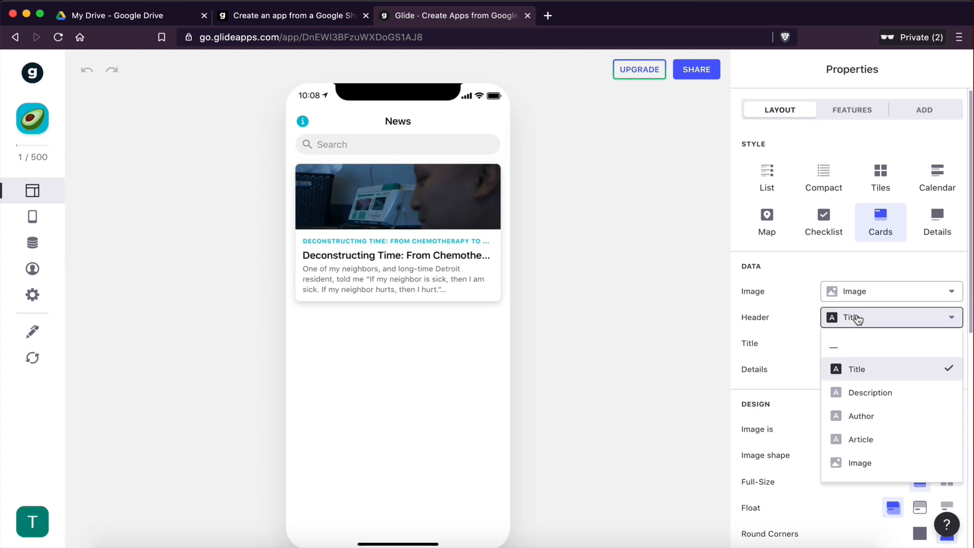
left_click(861, 415)
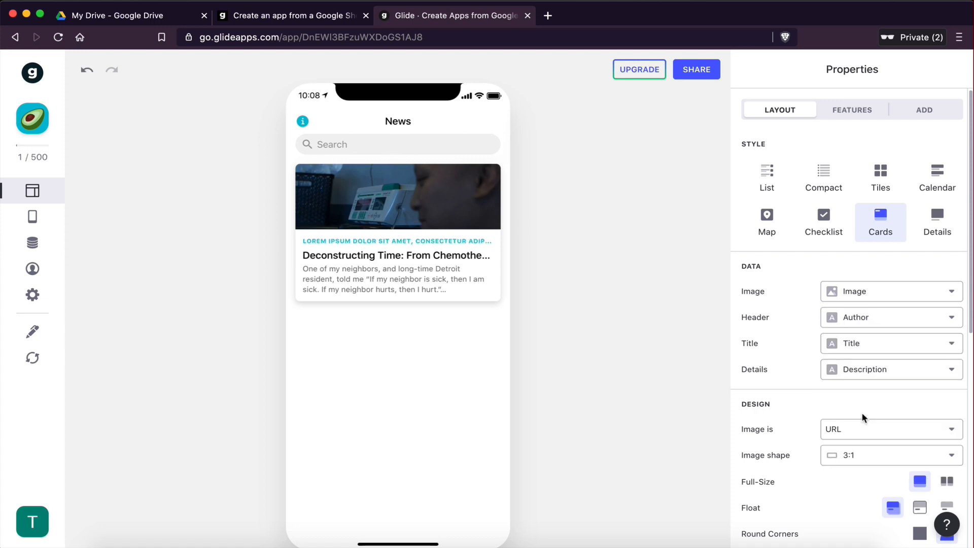
Step: Move the Author column so it sits after the Article column in the sheet
key("ctrl+Right")
left_click(560, 268)
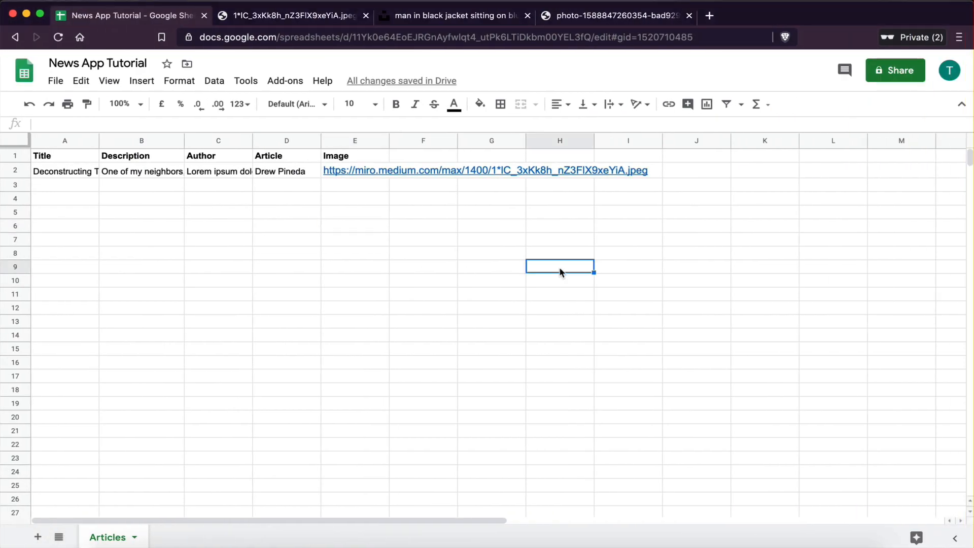
left_click(263, 200)
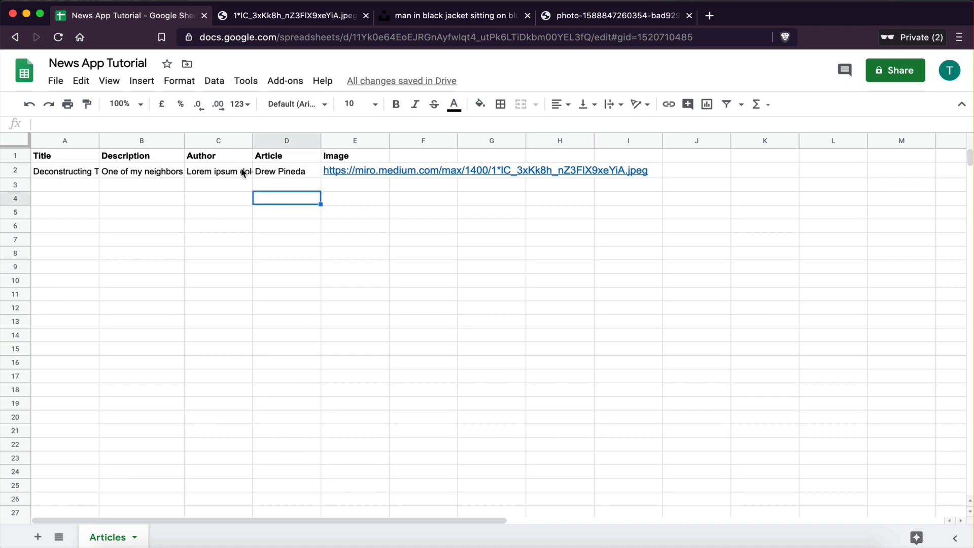
left_click(211, 147)
left_click_drag(211, 147, 307, 144)
left_click(287, 267)
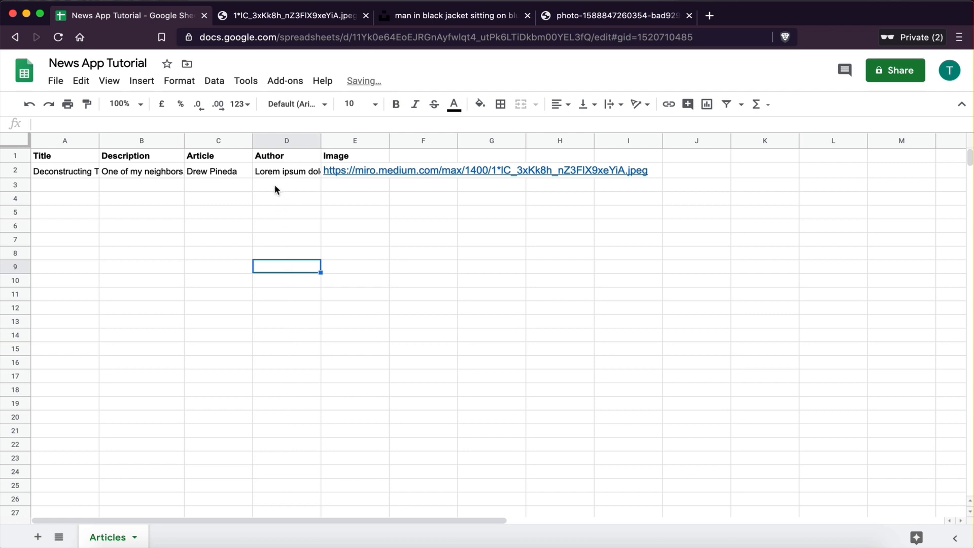
Step: Copy the lorem ipsum text from cell D2 into the Article cell C2
left_click(274, 172)
key("super+c")
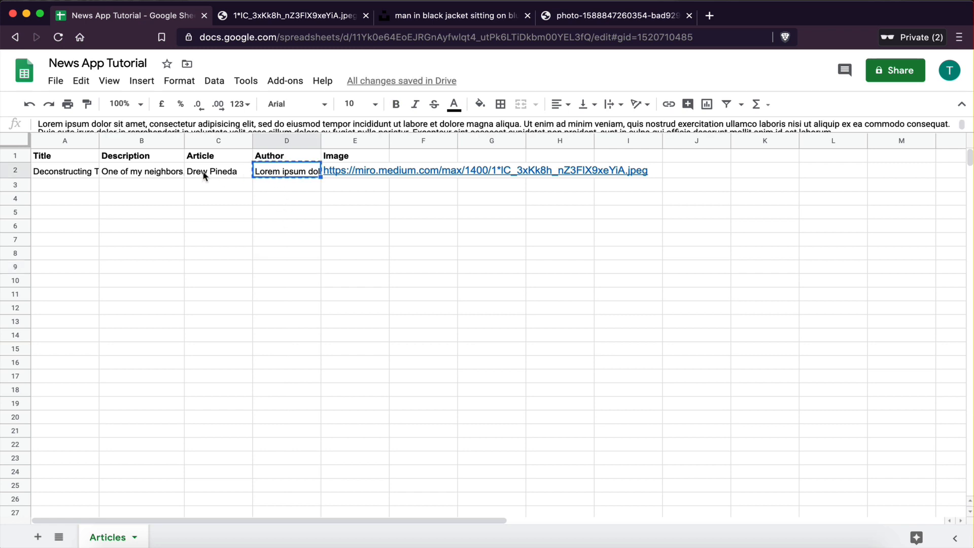
left_click(204, 175)
key("super+v")
left_click(223, 239)
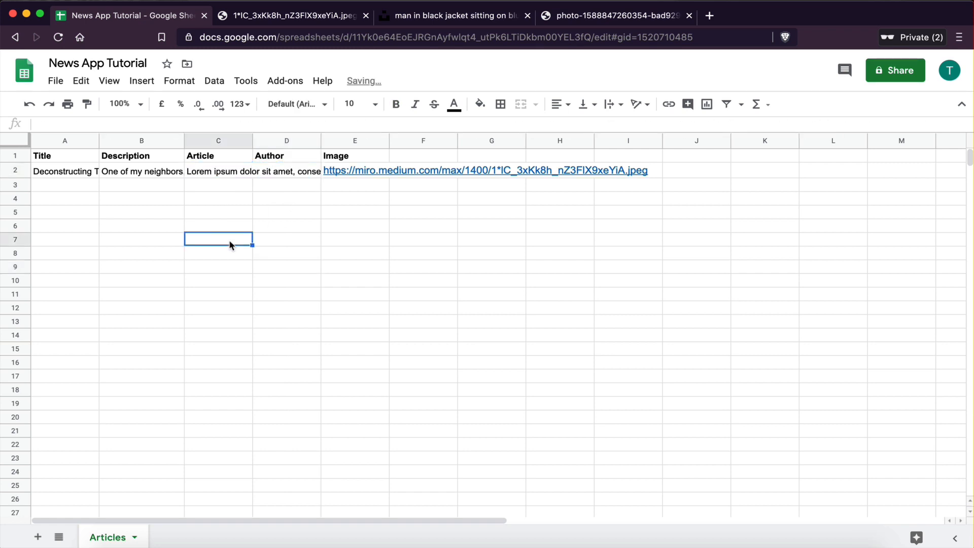
Step: Copy the author name from cell D2 of the Excel workbook into the sheet's Author cell D2
key("ctrl+Right")
left_click(373, 294)
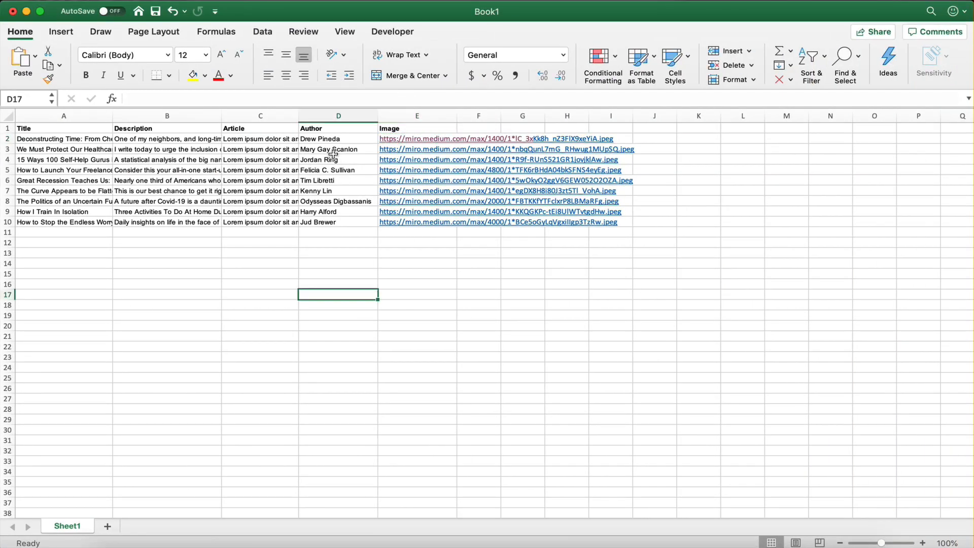
left_click(320, 138)
key("super+c")
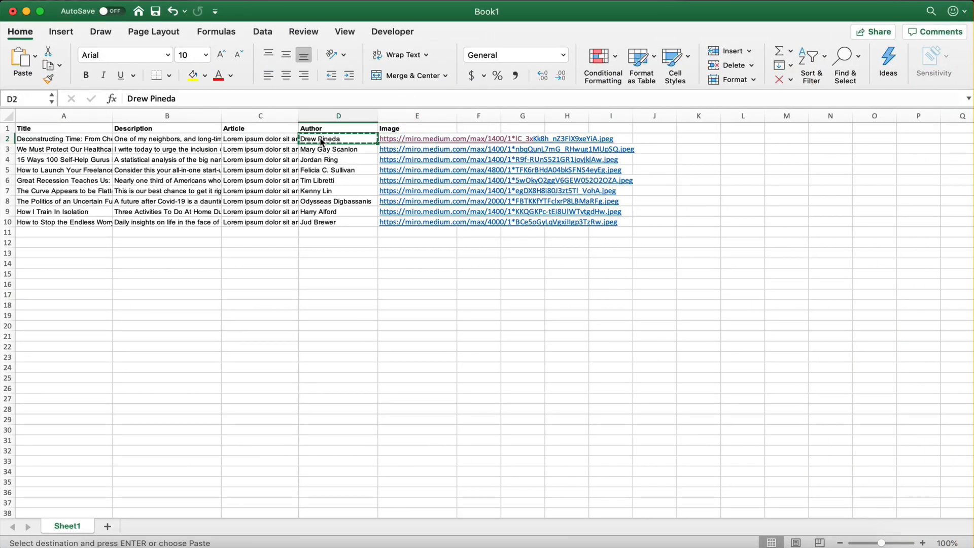
left_click(324, 201)
left_click(323, 140)
key("ctrl+Left")
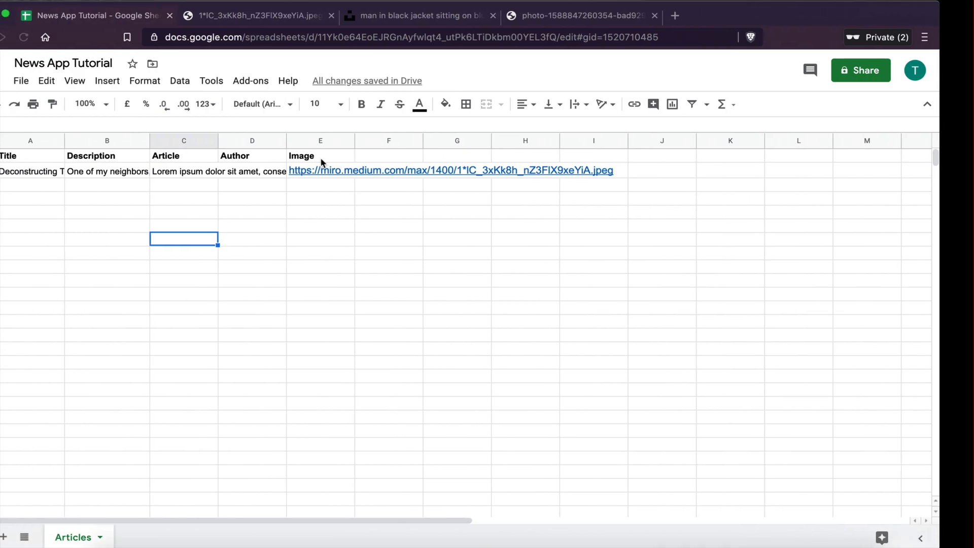
left_click(285, 171)
key("super+v")
left_click(287, 236)
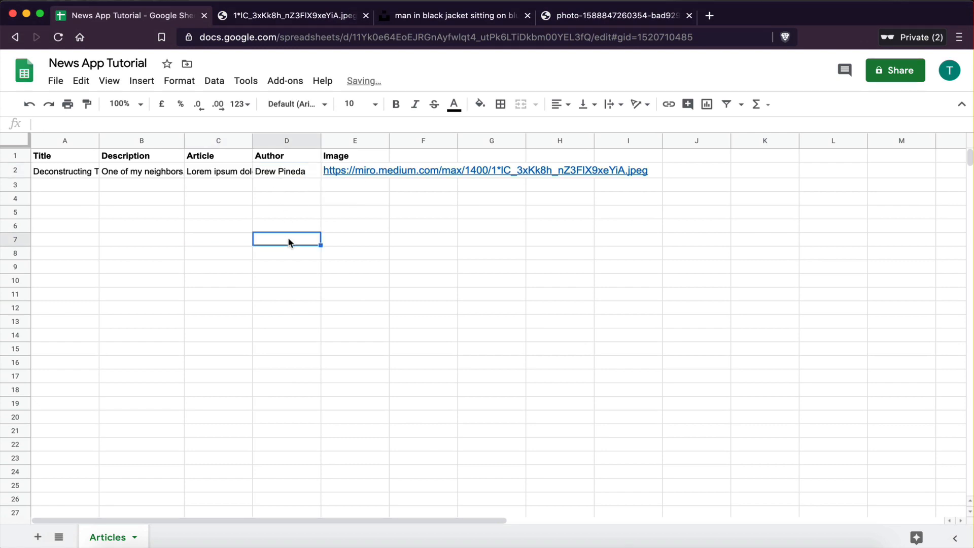
Step: Review the cards' Title and Details column mappings against the sheet
key("ctrl+Left")
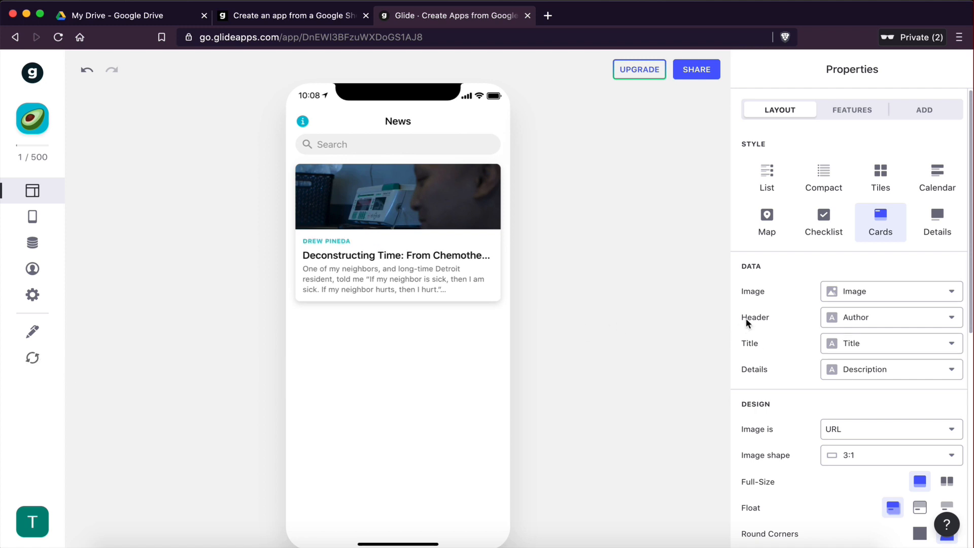
left_click(859, 323)
left_click(862, 419)
left_click(848, 347)
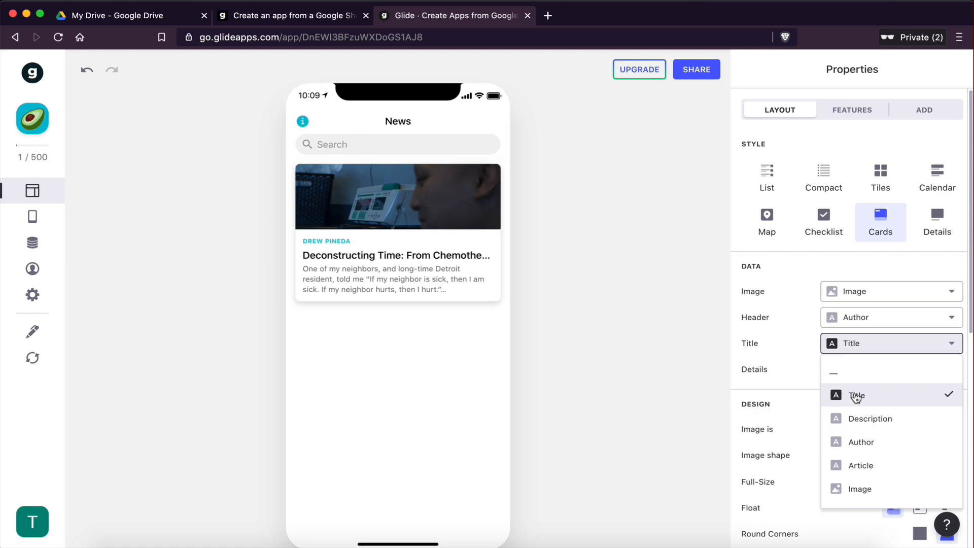
key("ctrl+Right")
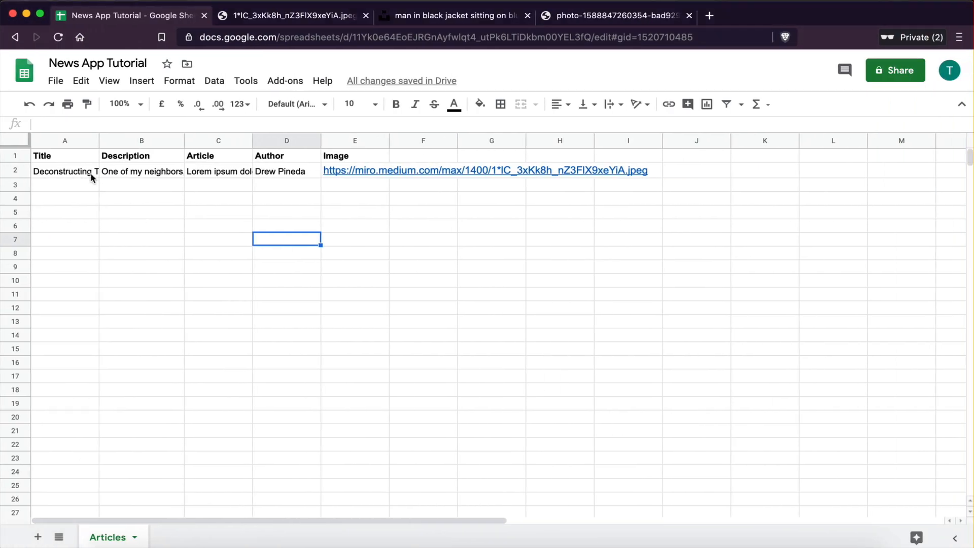
key("ctrl+Left")
left_click(857, 397)
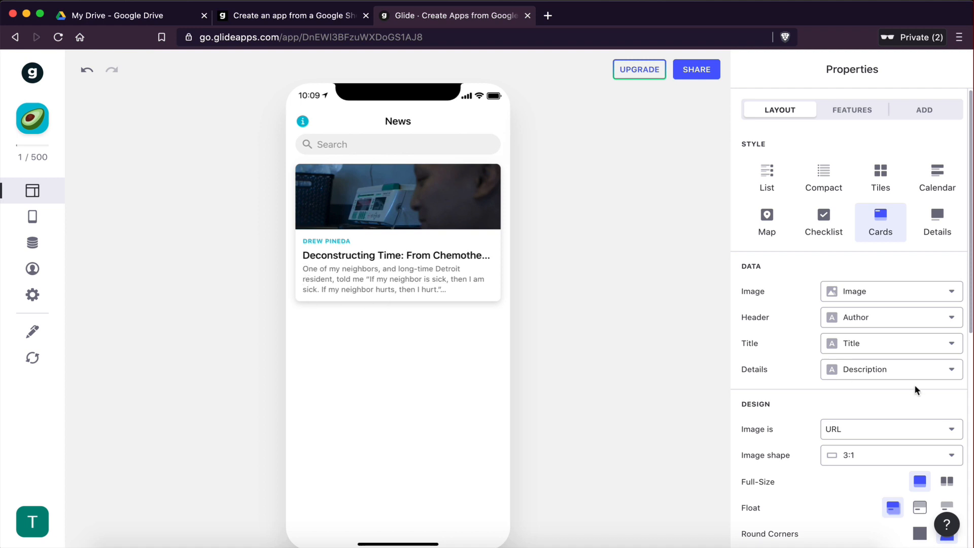
left_click(856, 373)
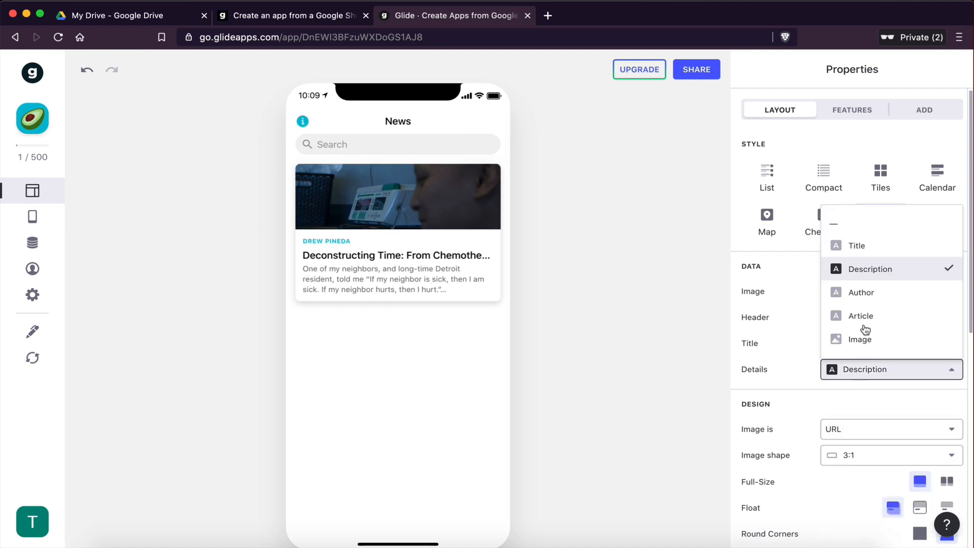
left_click(866, 274)
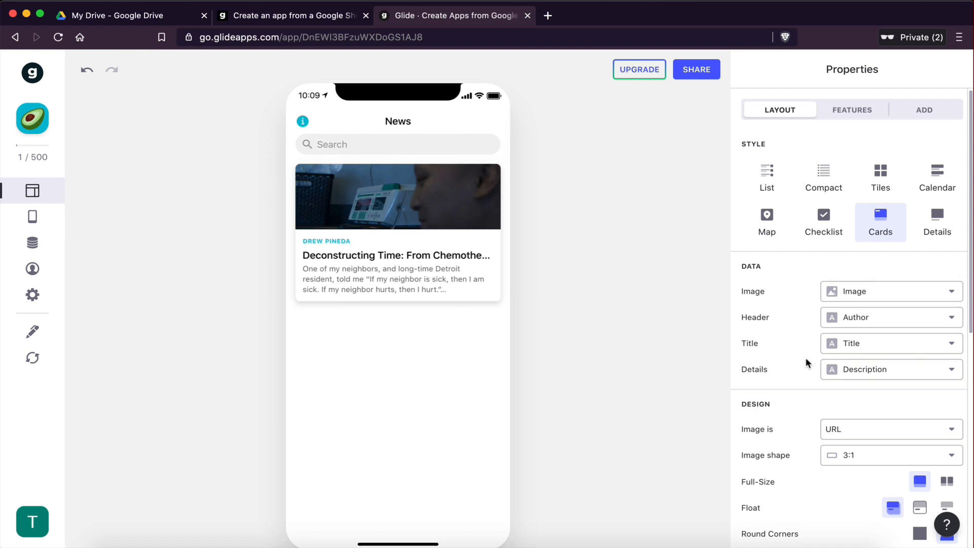
Step: Try several image shapes and set the cards' image shape to 3:2
scroll(806, 360, "down", 5)
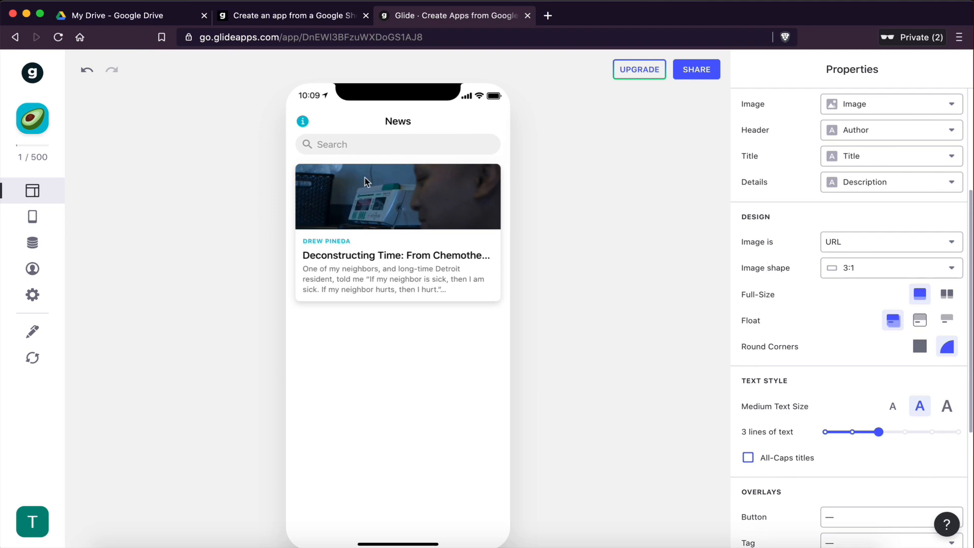
left_click(858, 273)
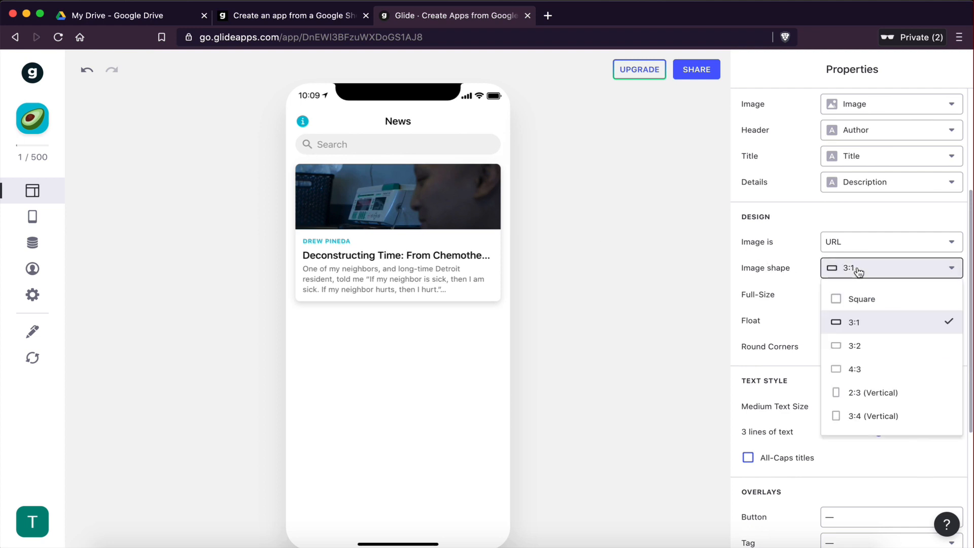
left_click(855, 348)
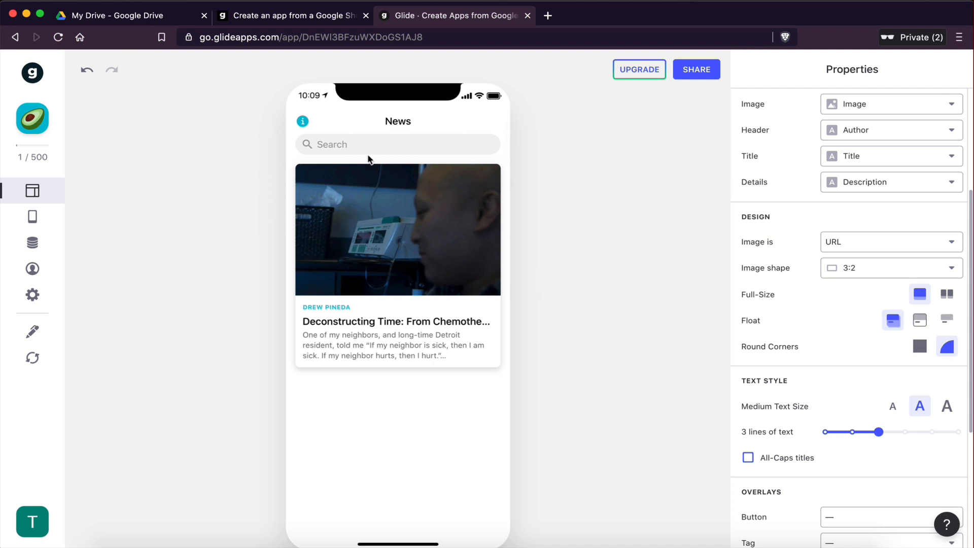
left_click(873, 278)
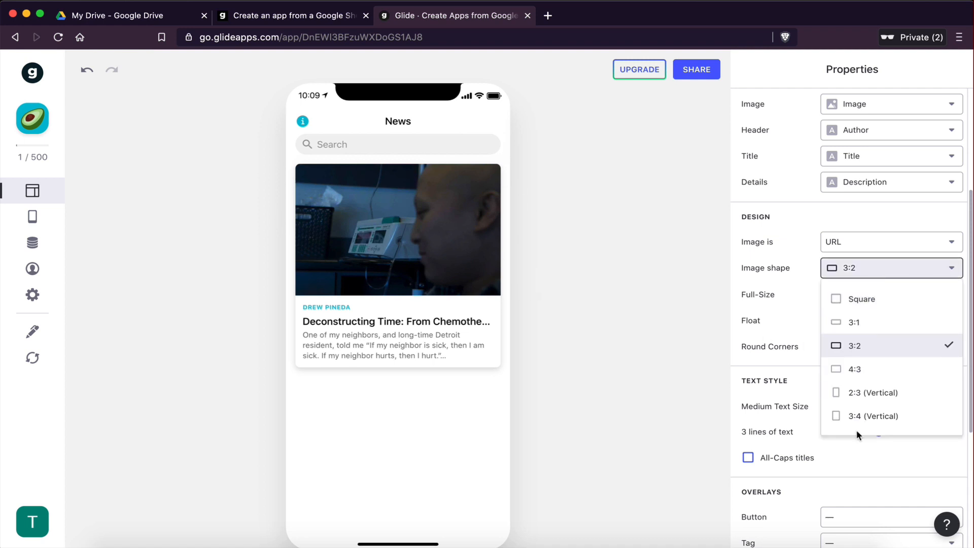
left_click(862, 394)
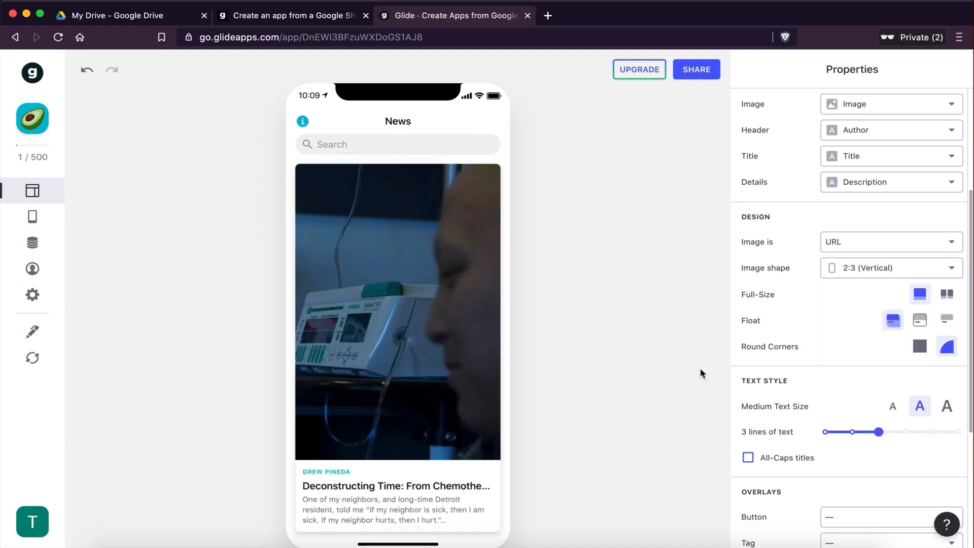
left_click(868, 267)
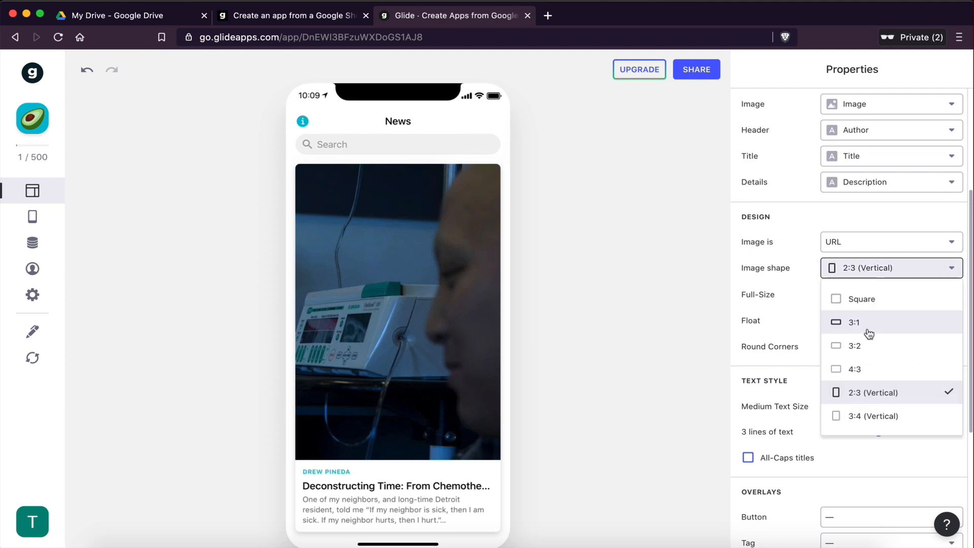
left_click(849, 304)
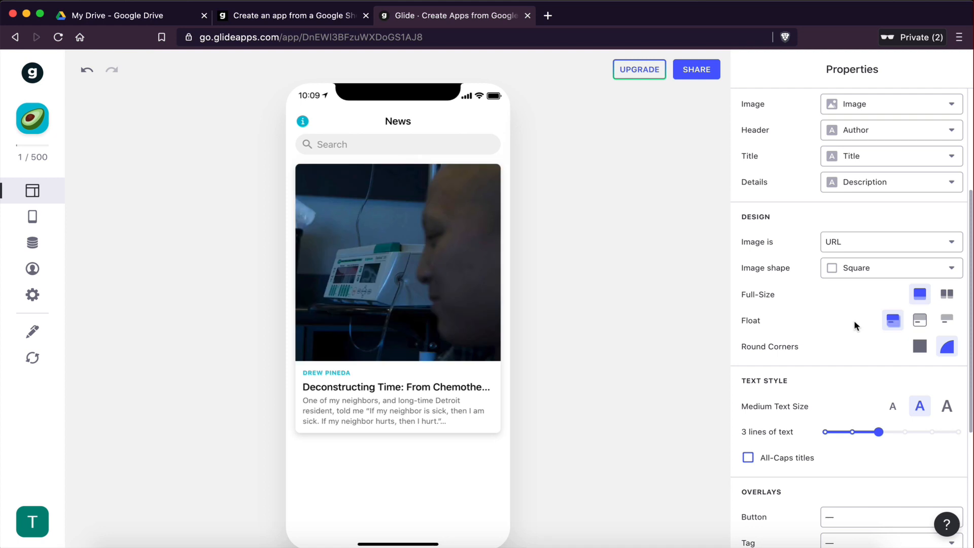
left_click(854, 269)
left_click(856, 347)
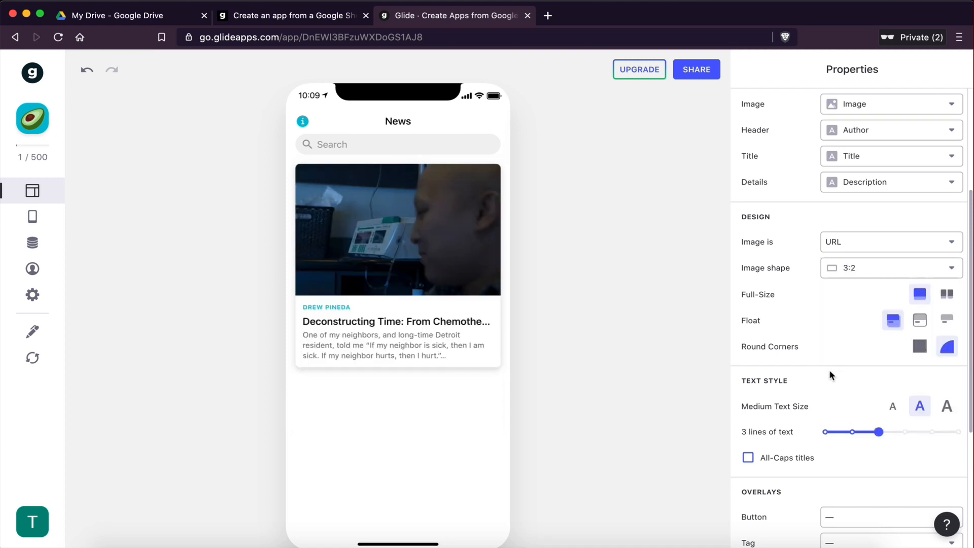
Step: Try the half-size card layout and the lines-of-text slider, returning to full-size cards
scroll(821, 355, "down", 1)
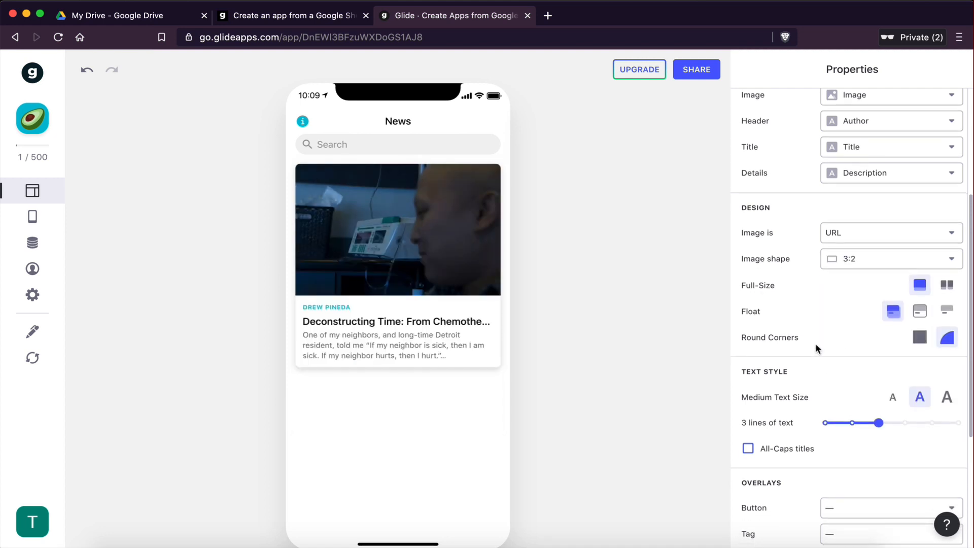
left_click(948, 288)
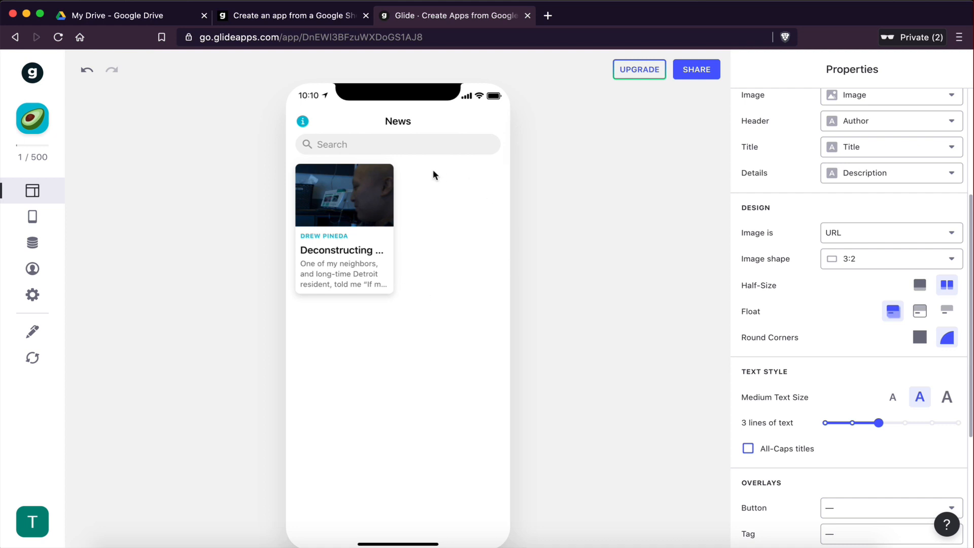
left_click(920, 285)
scroll(881, 395, "down", 2)
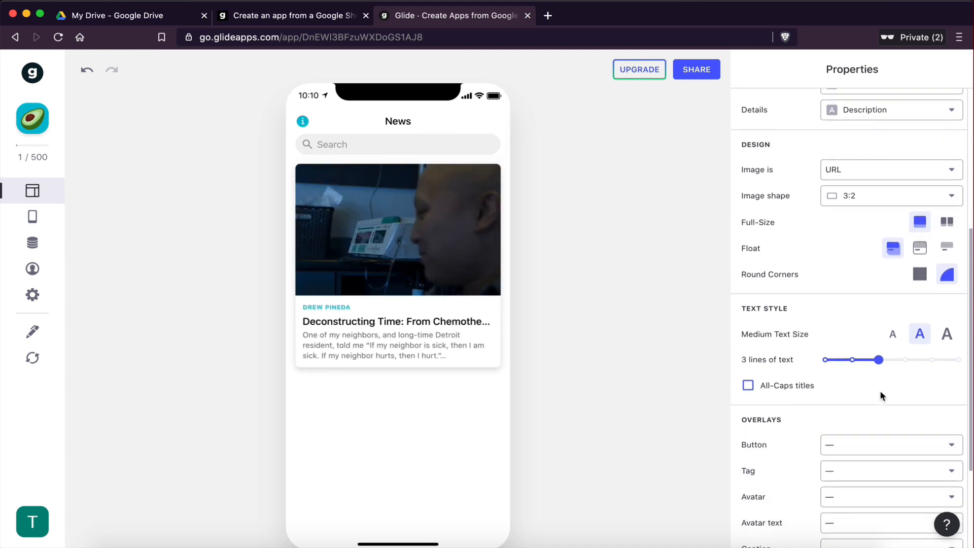
scroll(881, 396, "down", 2)
scroll(841, 362, "up", 3)
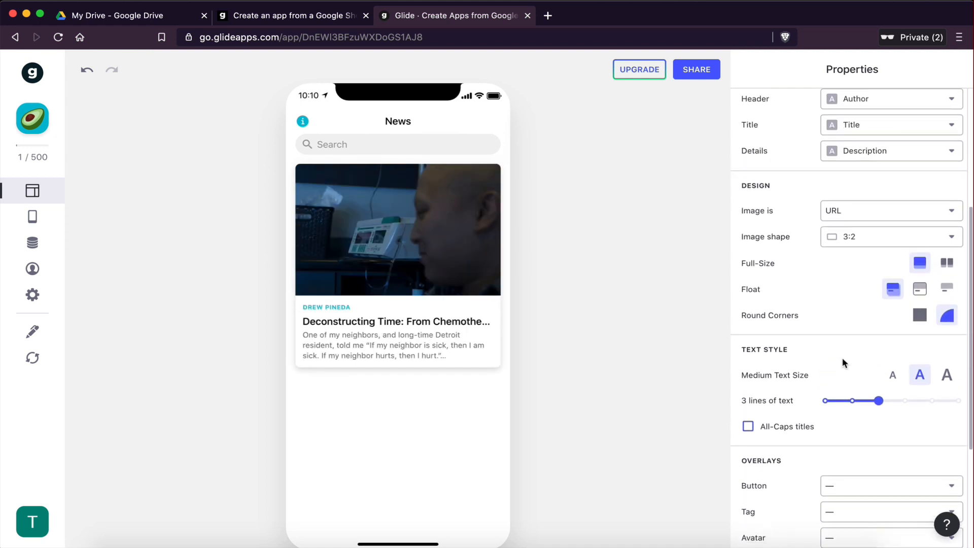
left_click(897, 400)
left_click_drag(920, 398, 886, 399)
scroll(830, 275, "up", 3)
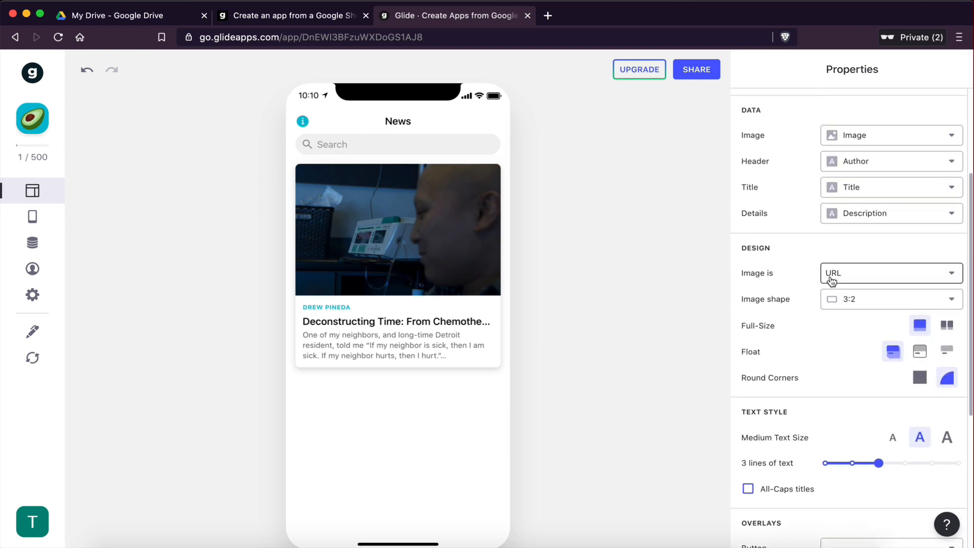
Step: Try the Outline and None card styles, returning the cards to Float
left_click(921, 355)
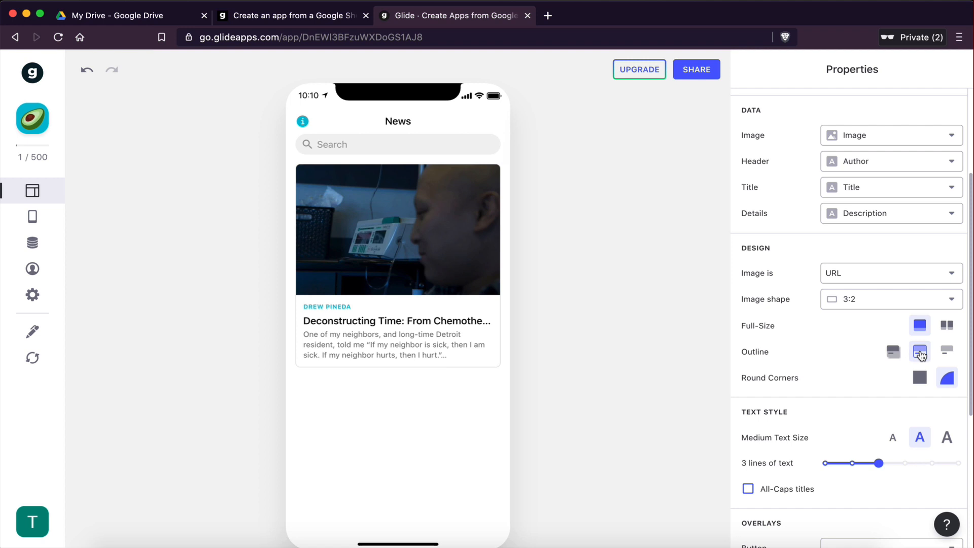
left_click(949, 354)
left_click(921, 353)
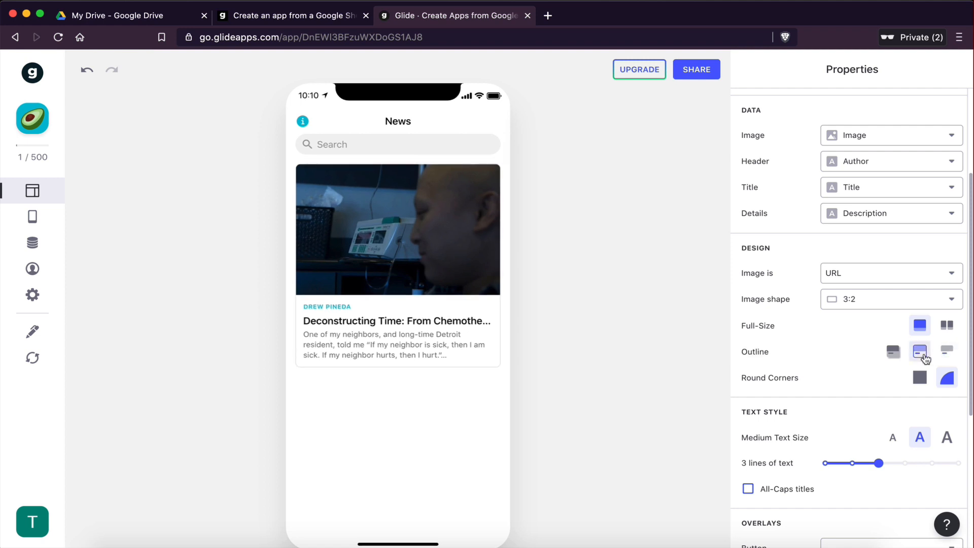
left_click(892, 352)
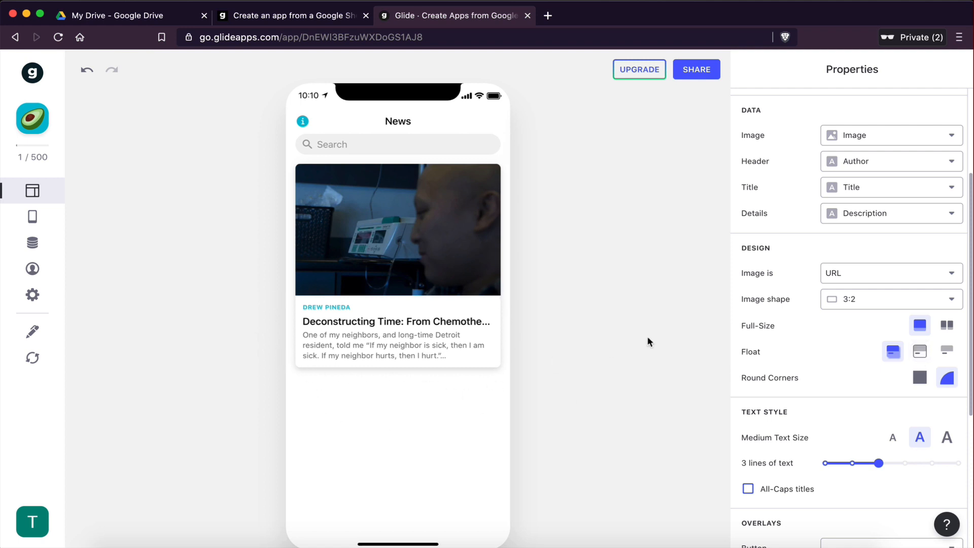
left_click(921, 352)
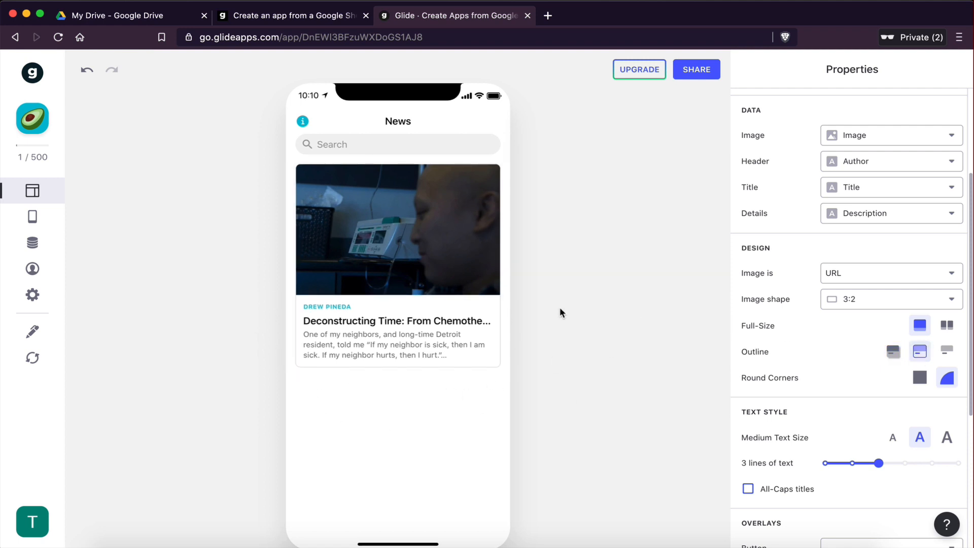
left_click(947, 351)
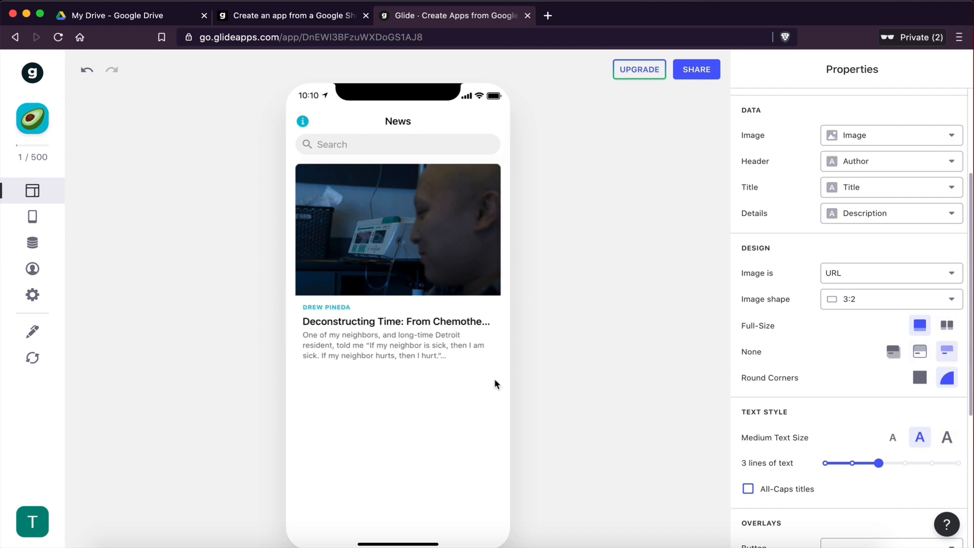
left_click(893, 351)
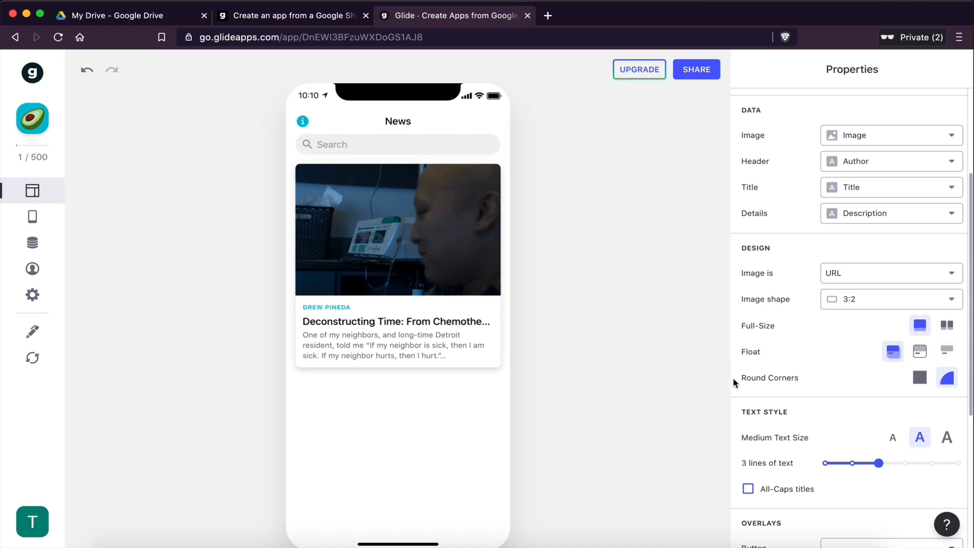
scroll(877, 375, "down", 3)
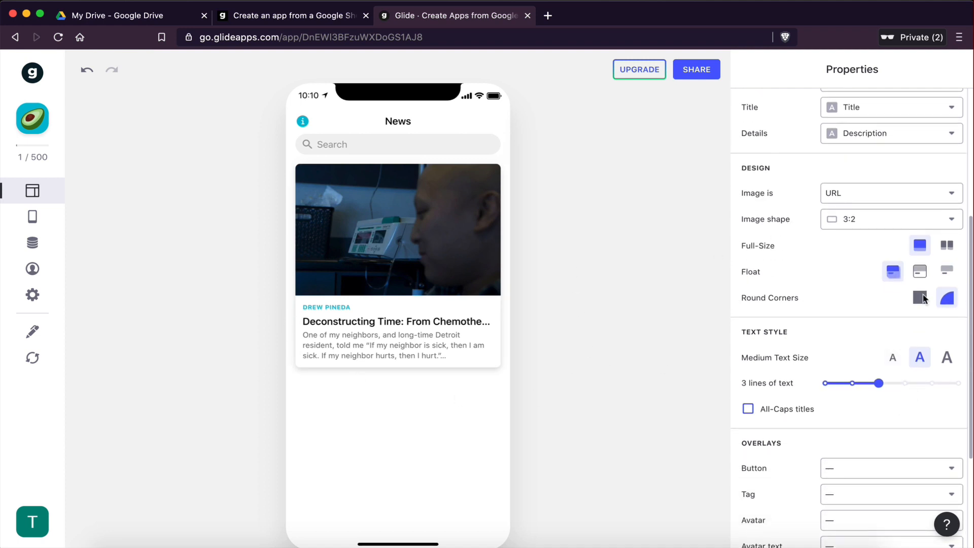
Step: Try sharp corners on the cards, returning them to round corners
left_click(918, 300)
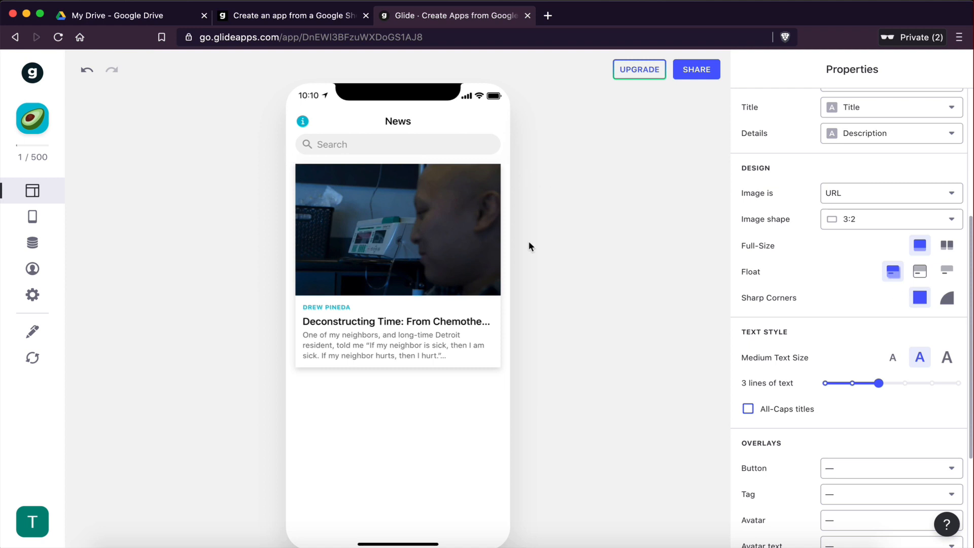
left_click(947, 297)
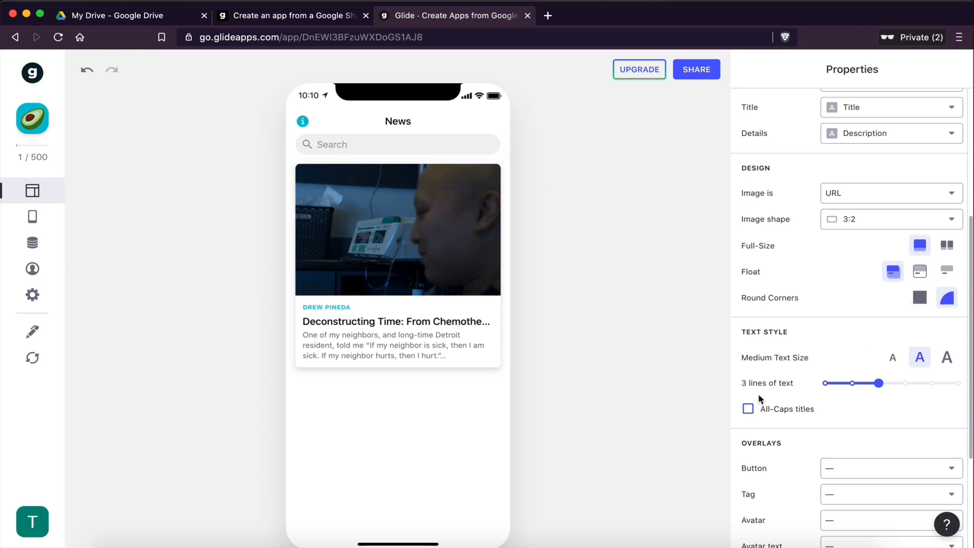
Step: Try large and small text sizes and 2 and 4 lines of text on the cards, returning to 3 lines
scroll(758, 394, "down", 3)
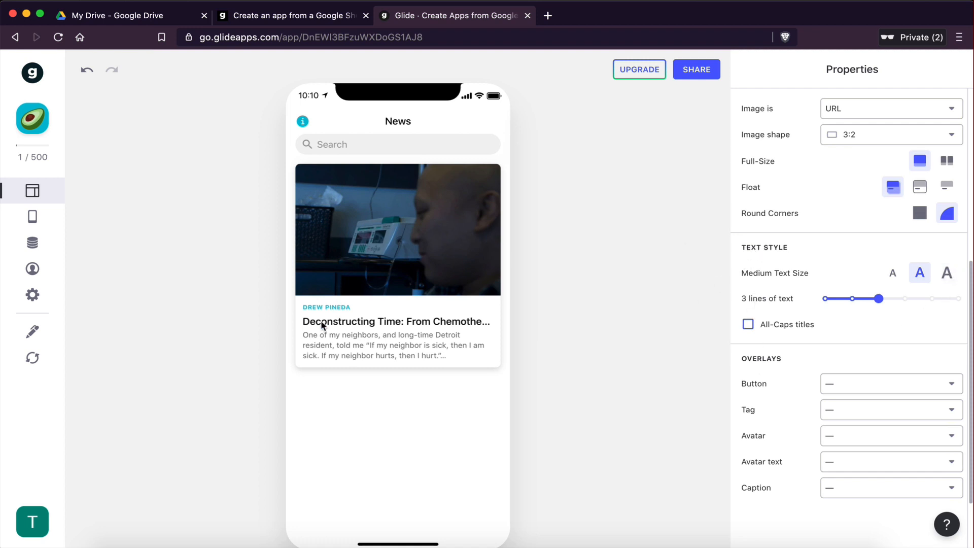
left_click(948, 274)
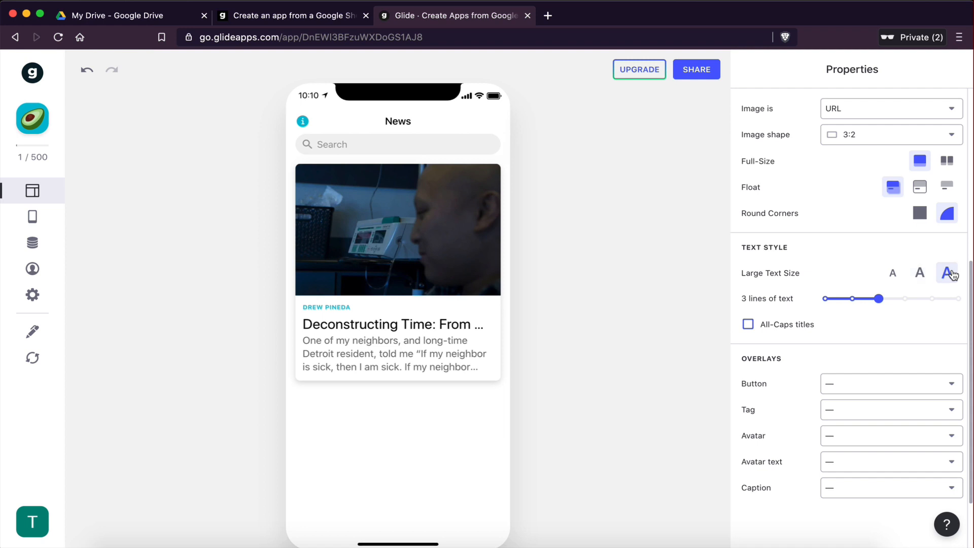
left_click(894, 277)
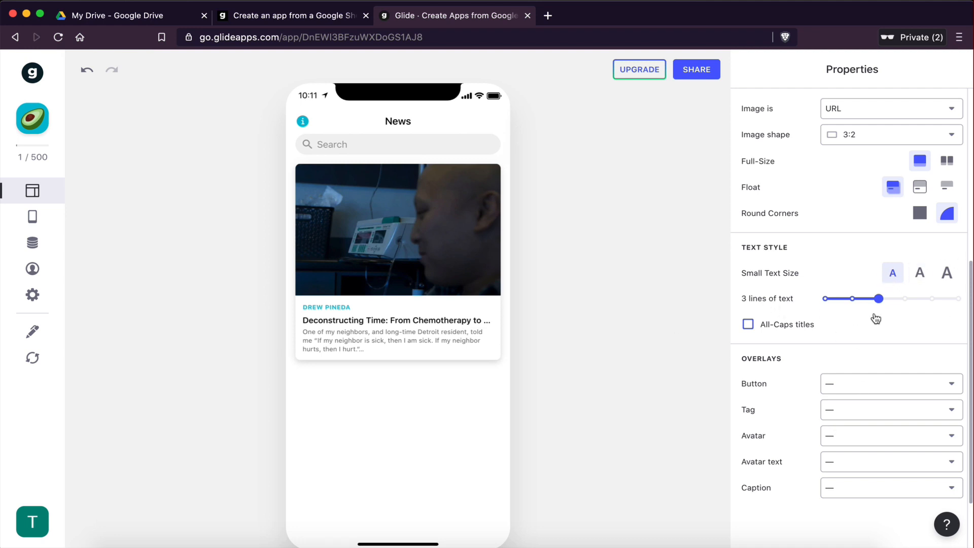
mouse_move(877, 298)
left_mouse_down()
mouse_move(919, 300)
mouse_move(812, 301)
mouse_move(861, 299)
left_mouse_up()
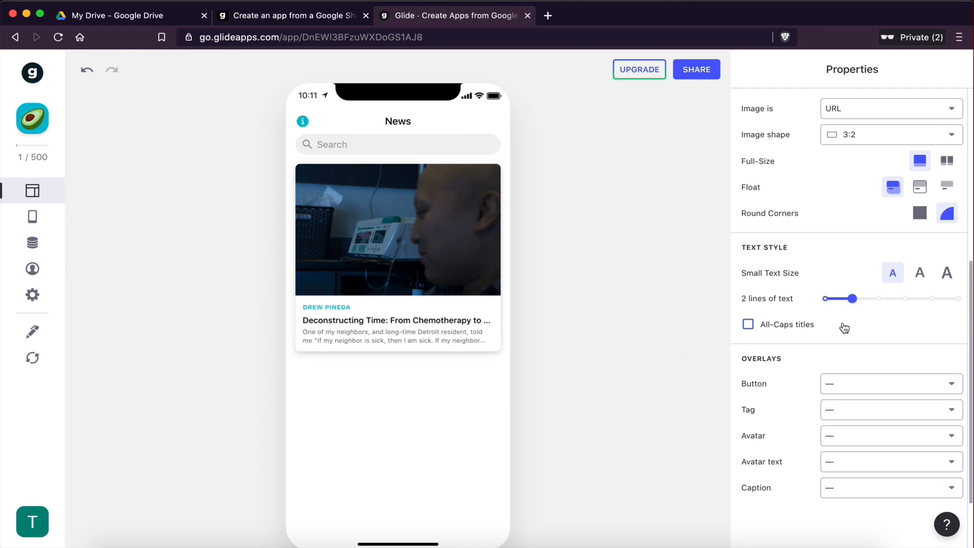
left_click_drag(849, 296, 874, 298)
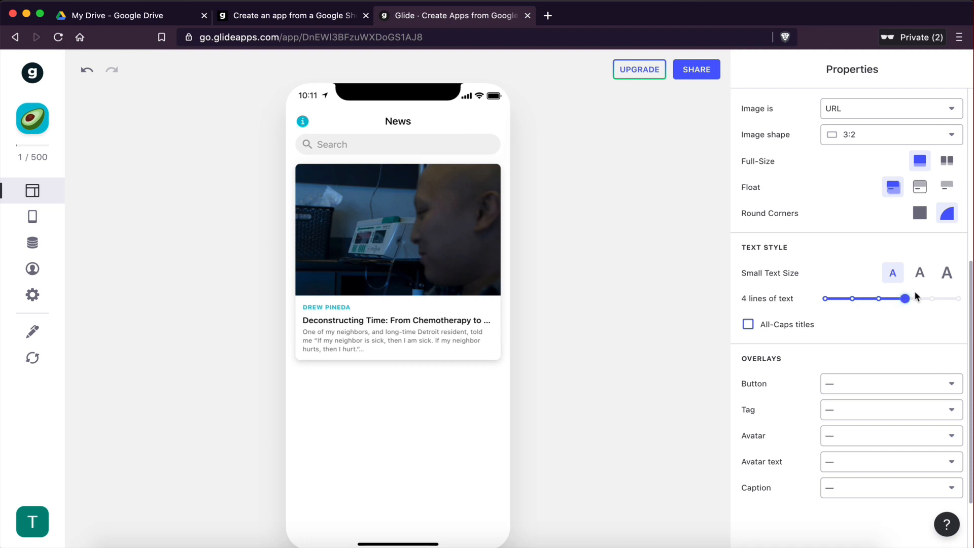
left_click(879, 298)
Step: Toggle All-Caps titles on and off for the cards
left_click(747, 326)
left_click(747, 327)
left_click(747, 326)
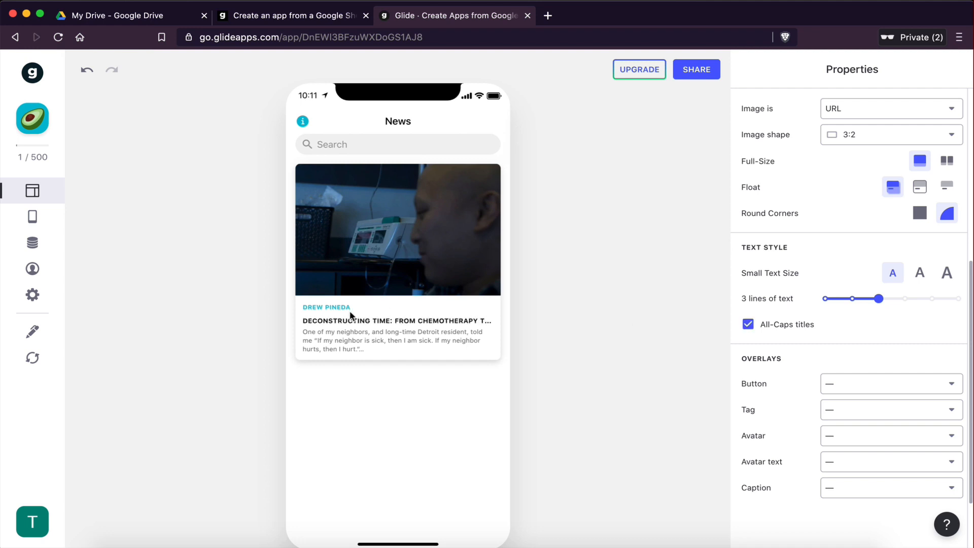
left_click(746, 325)
Step: Examine the card Overlays options for Button, Tag, Avatar, Avatar text and Caption
scroll(868, 370, "down", 3)
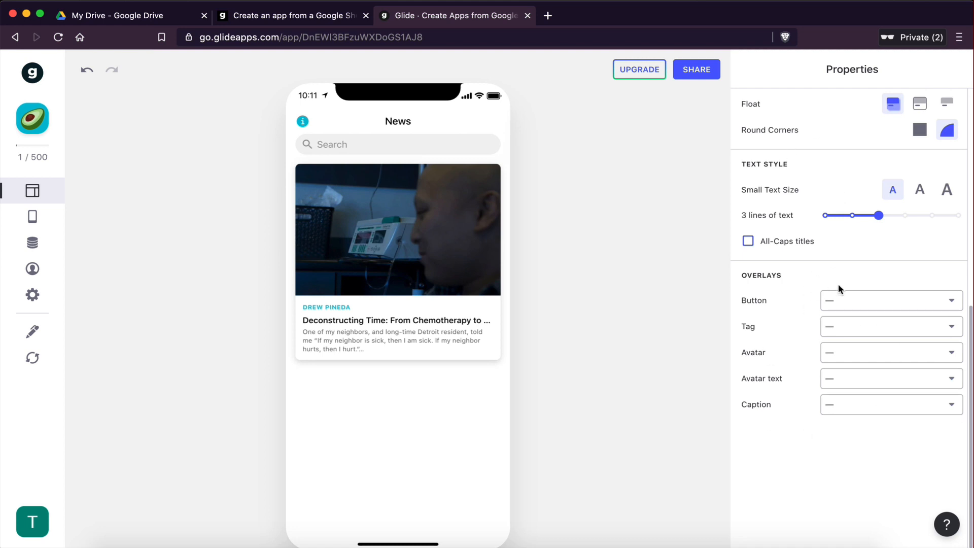
left_click(838, 303)
left_click(802, 369)
Step: Set the cards' text size to Medium
scroll(857, 409, "up", 1)
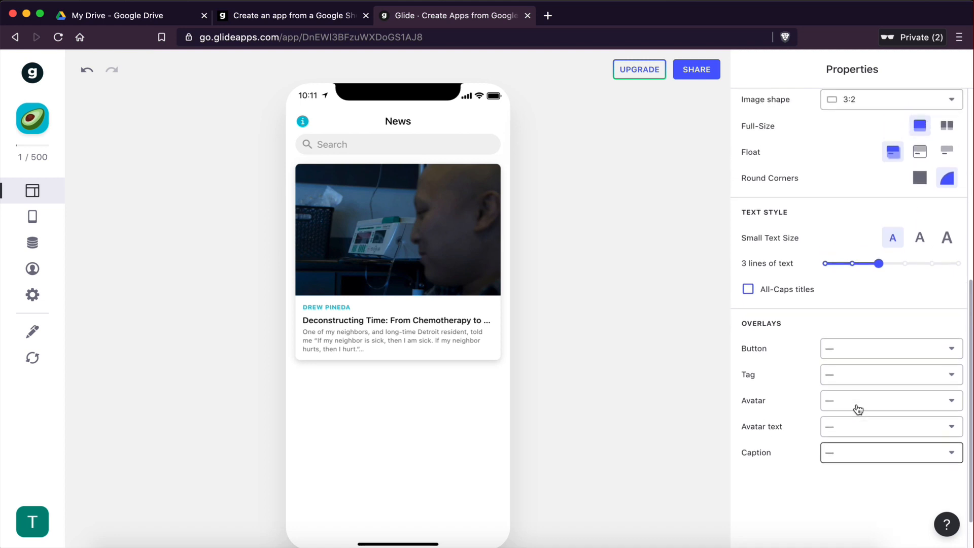
scroll(833, 382, "up", 3)
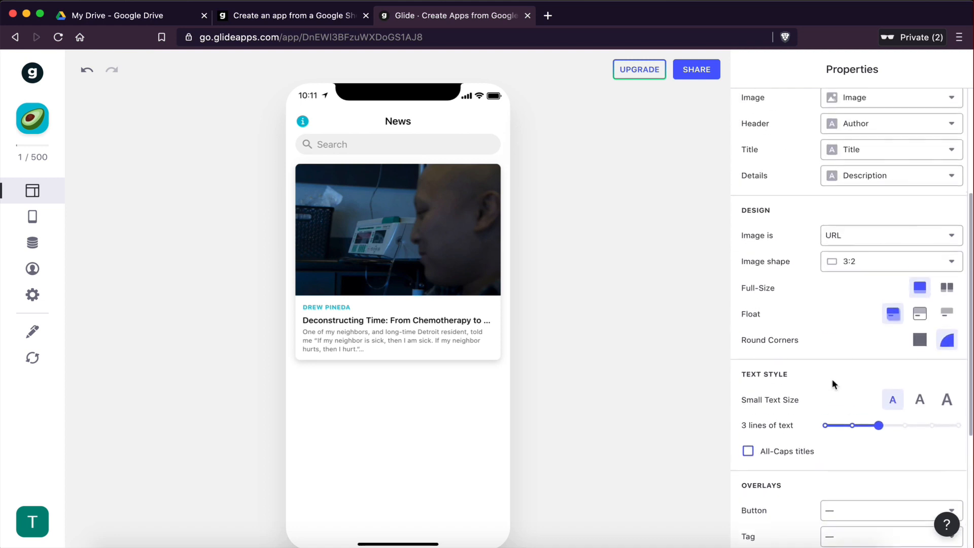
scroll(833, 383, "up", 4)
scroll(832, 379, "down", 4)
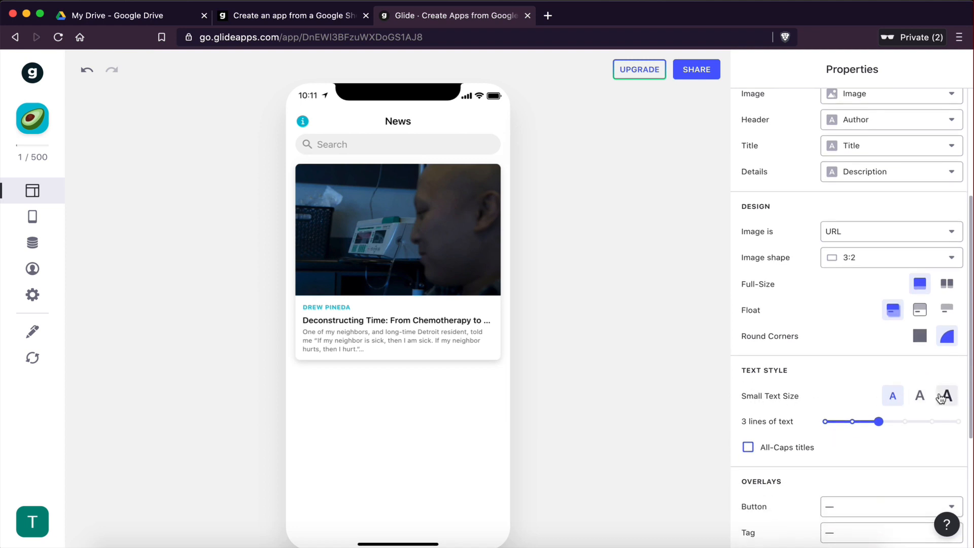
left_click(920, 396)
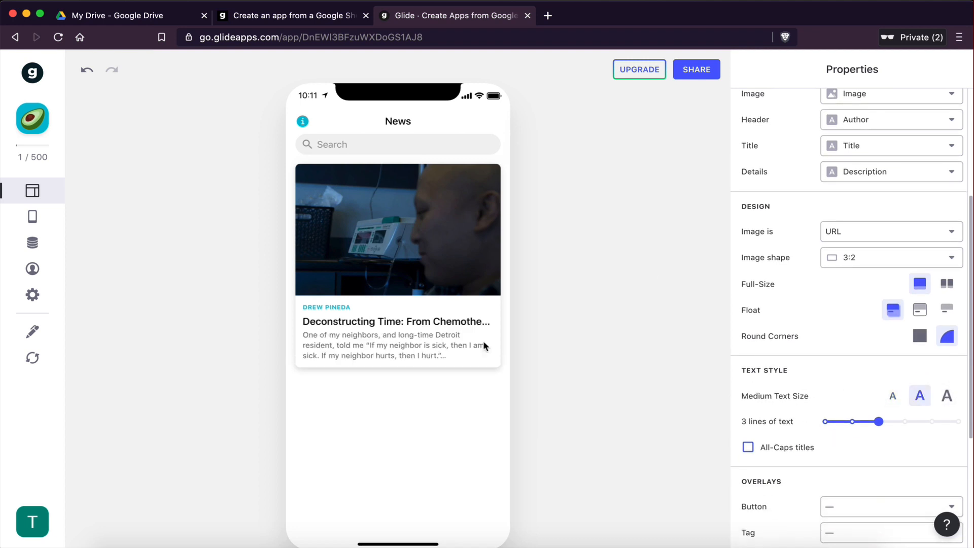
scroll(831, 312, "up", 4)
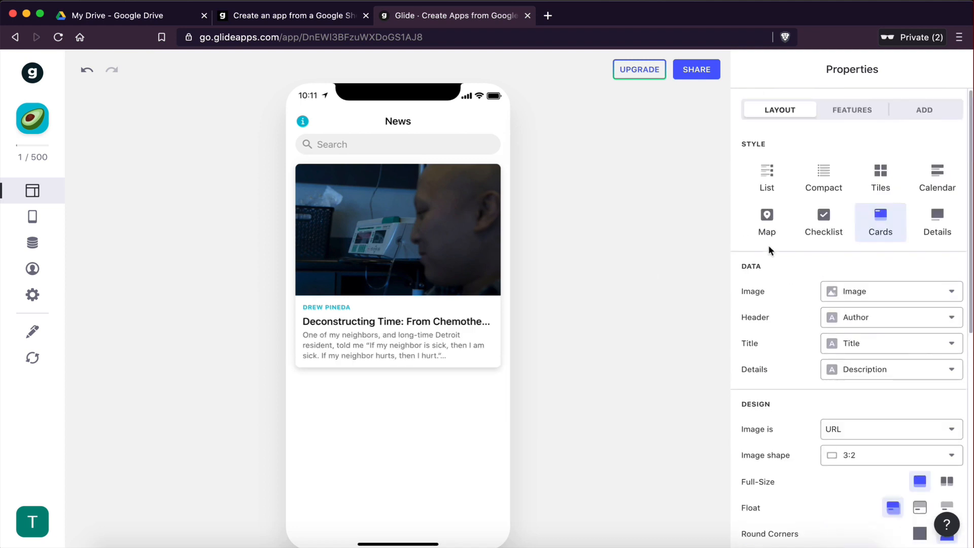
Step: Switch to the Excel workbook and copy the remaining article rows 3 to 10 across the Title to Image columns
key("ctrl+Right")
left_click(251, 244)
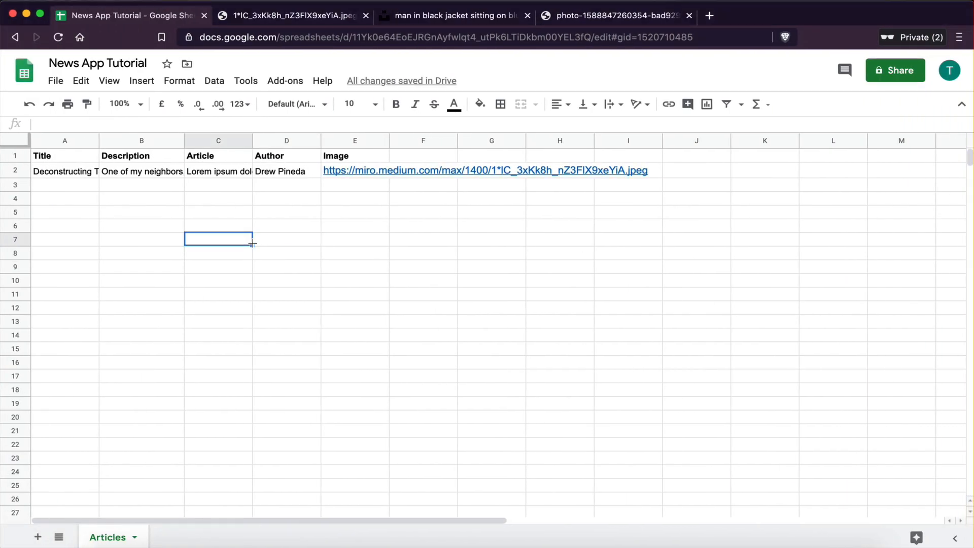
left_click(57, 191)
key("ctrl+Right")
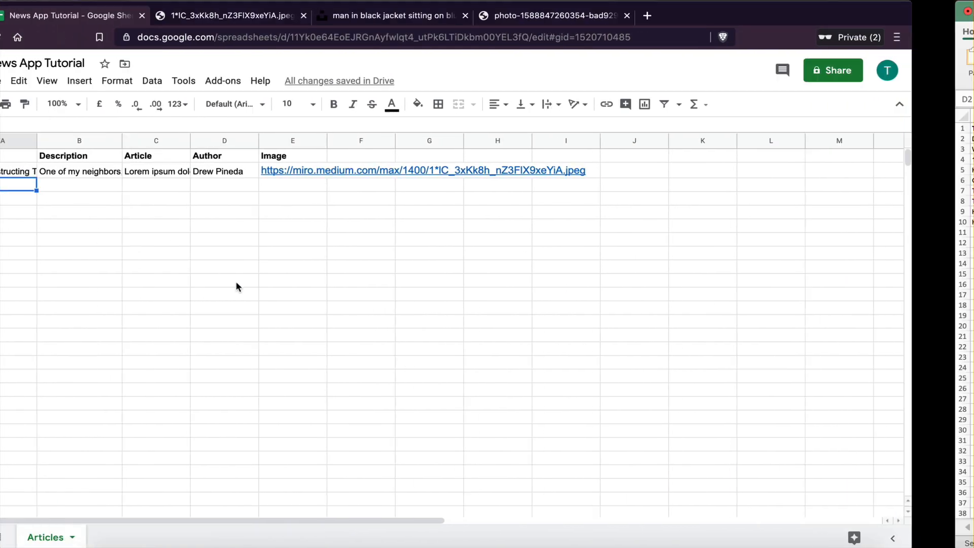
left_click(250, 253)
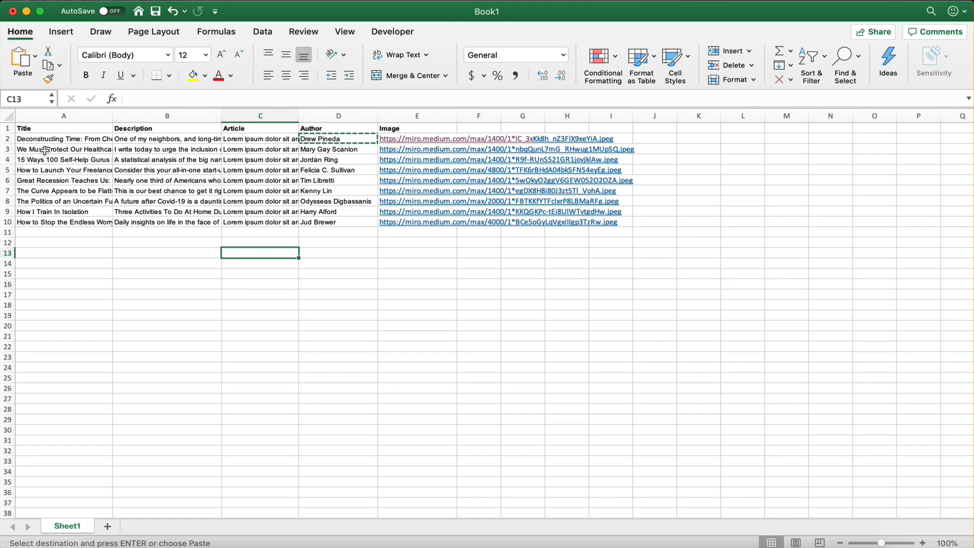
left_click_drag(51, 149, 383, 250)
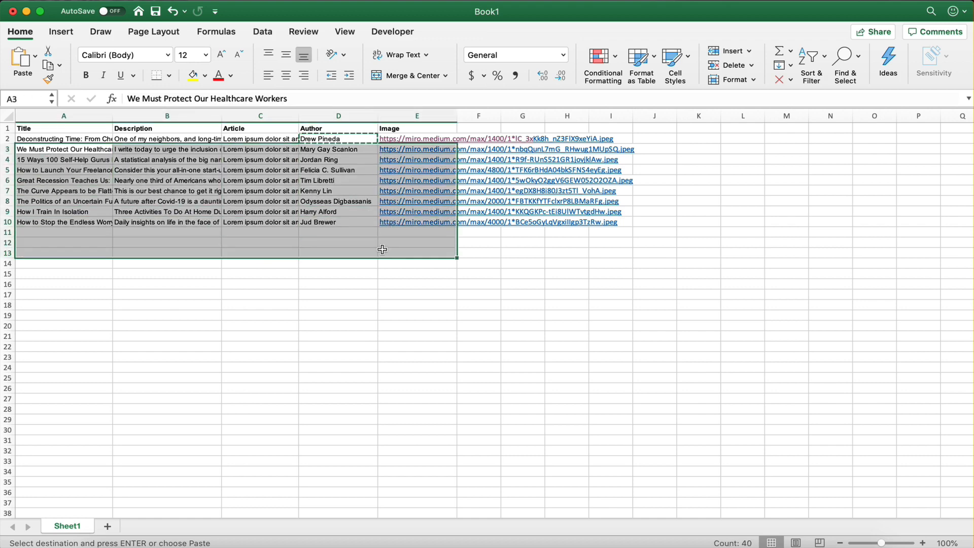
left_click(383, 251)
left_click(304, 116)
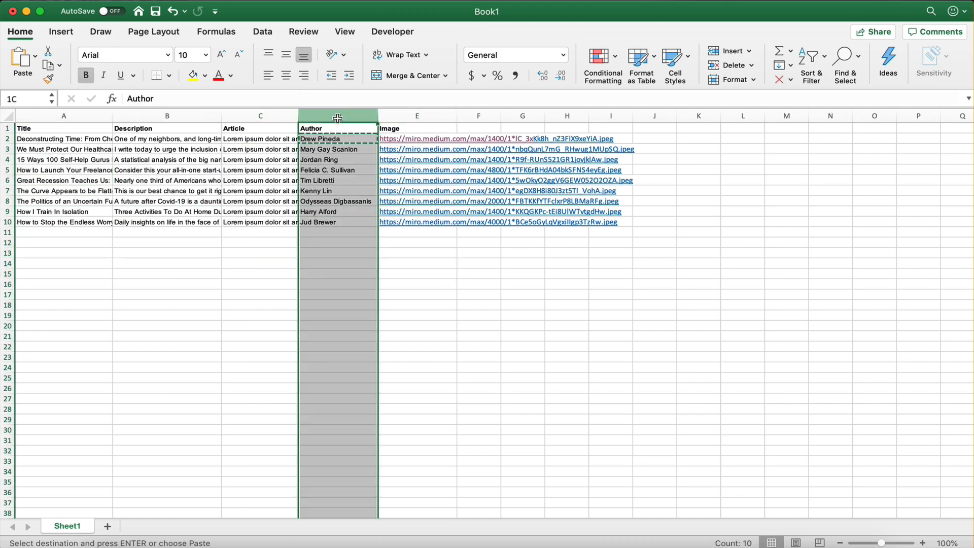
key("ctrl+Left")
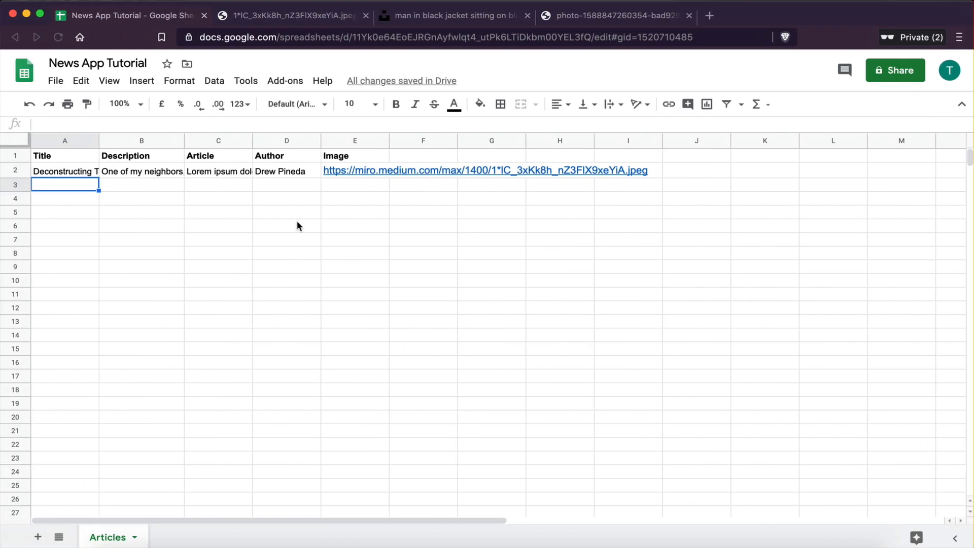
key("ctrl+Right")
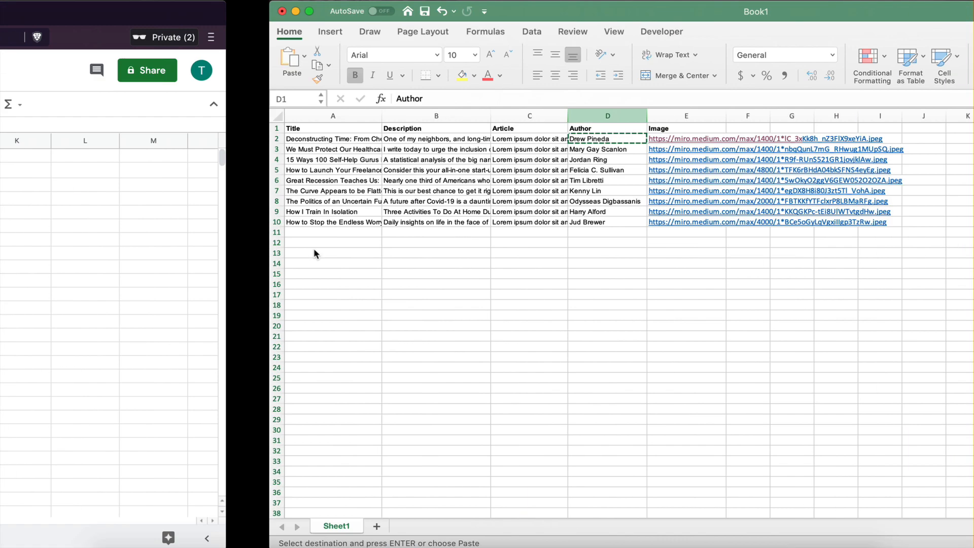
left_click(323, 346)
left_click_drag(42, 150, 393, 225)
key("super+c")
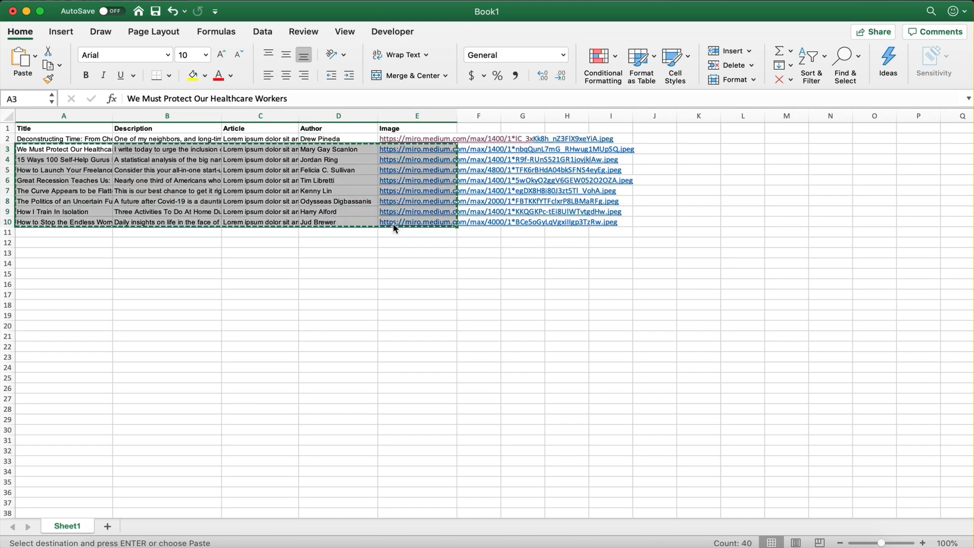
Step: Paste the copied article rows into the Articles Google Sheet starting at row 3
key("ctrl+Left")
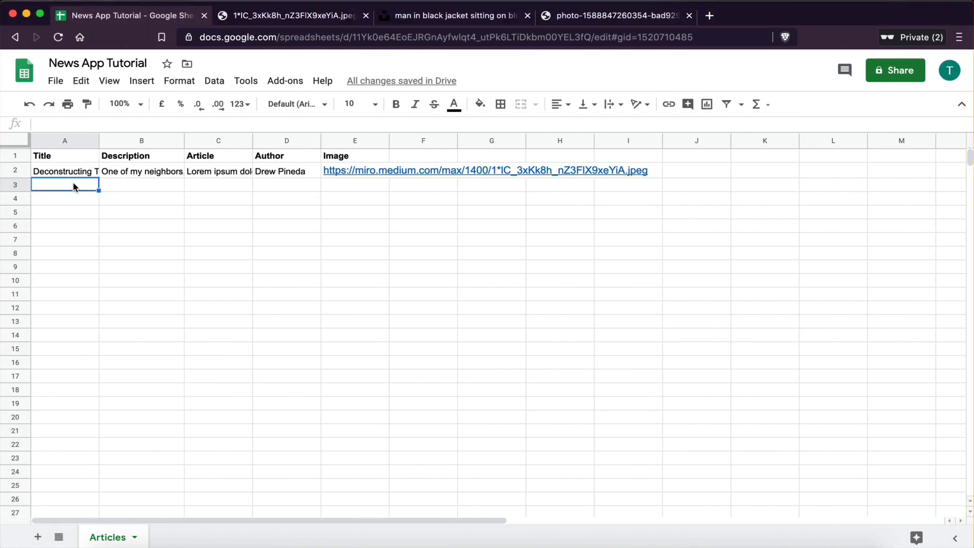
key("super+v")
left_click(229, 406)
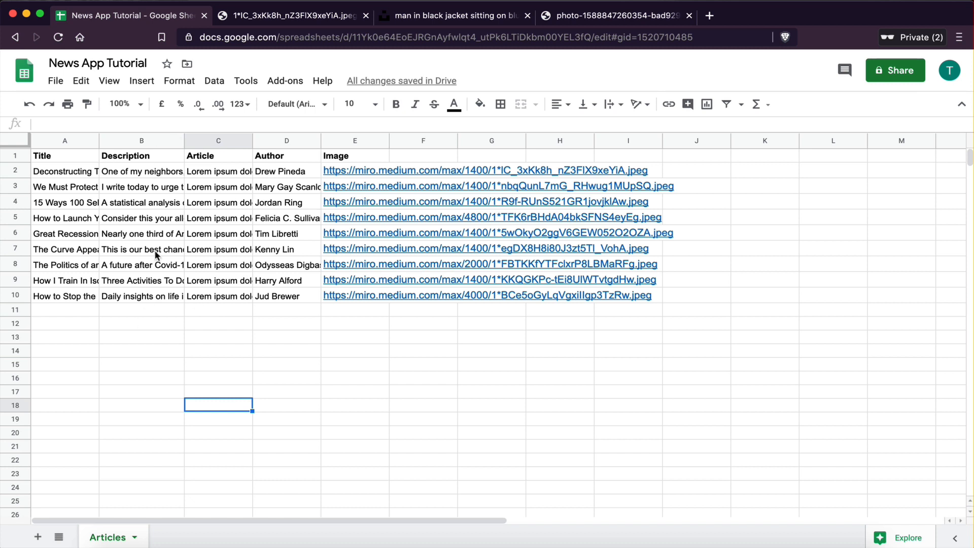
left_click_drag(63, 311, 358, 314)
left_click(358, 315)
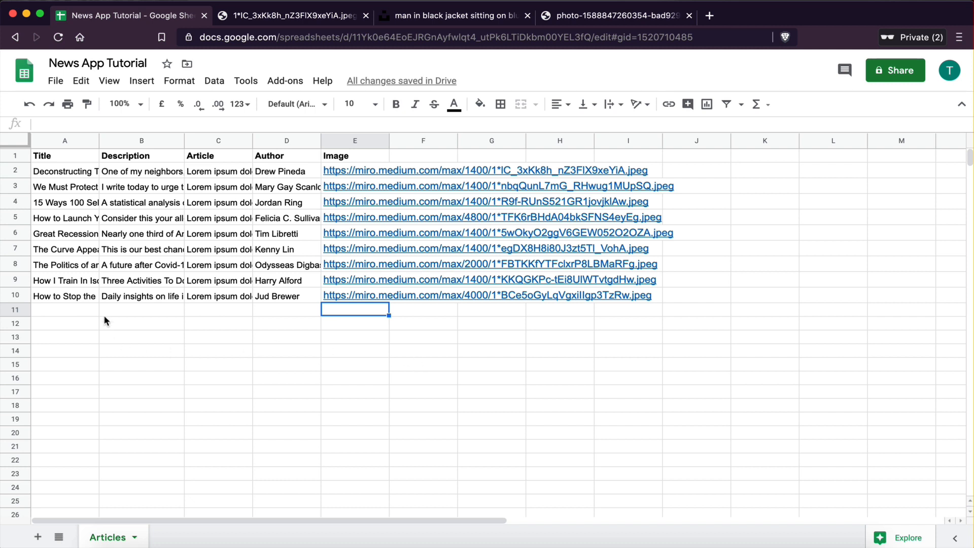
left_click_drag(60, 308, 348, 394)
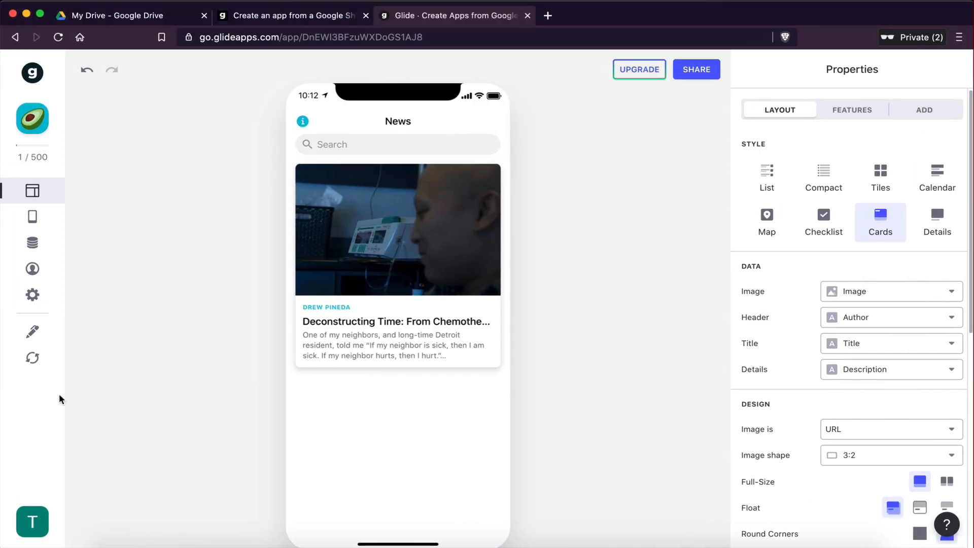
Step: Reload the sheet in Glide so the new articles appear as cards
left_click(32, 358)
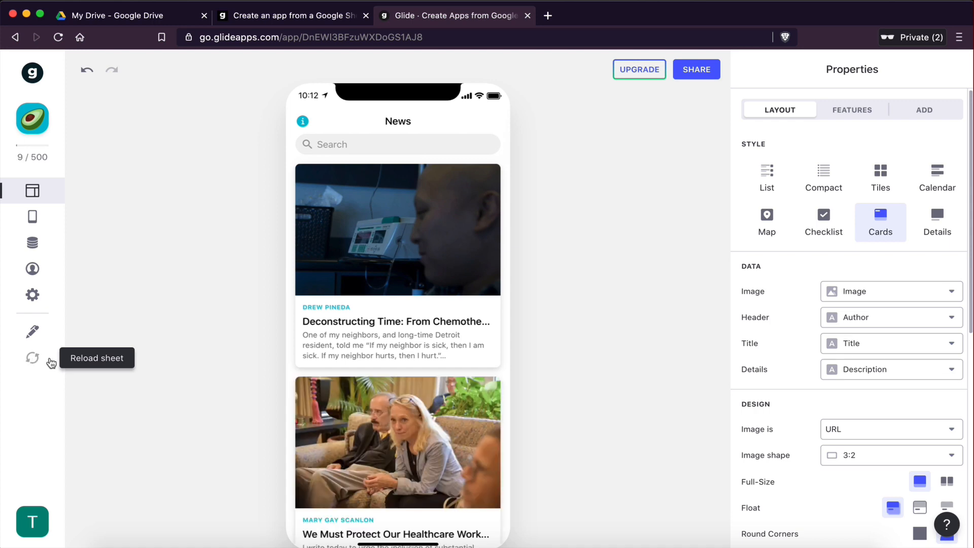
scroll(430, 403, "down", 3)
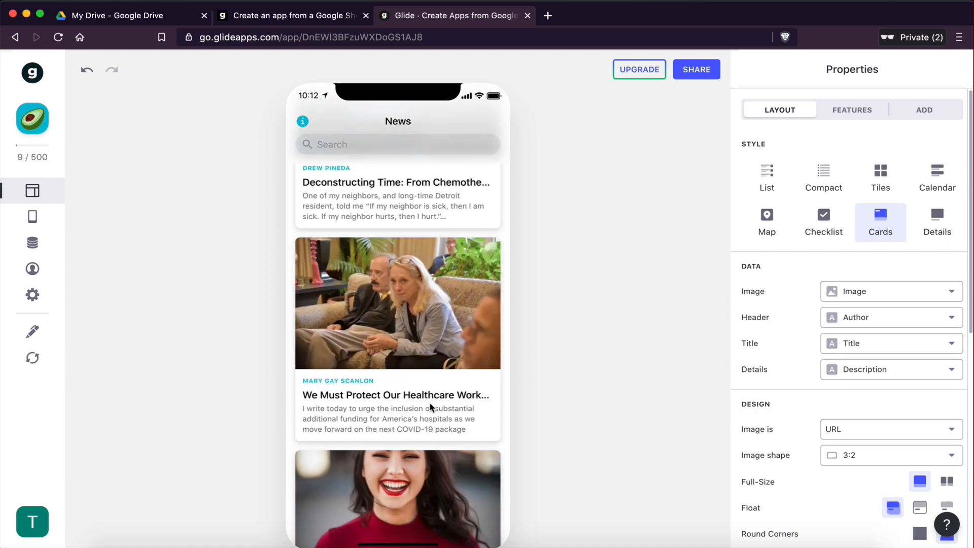
Step: Scroll through the article cards in the app preview
scroll(429, 402, "down", 10)
scroll(430, 407, "up", 3)
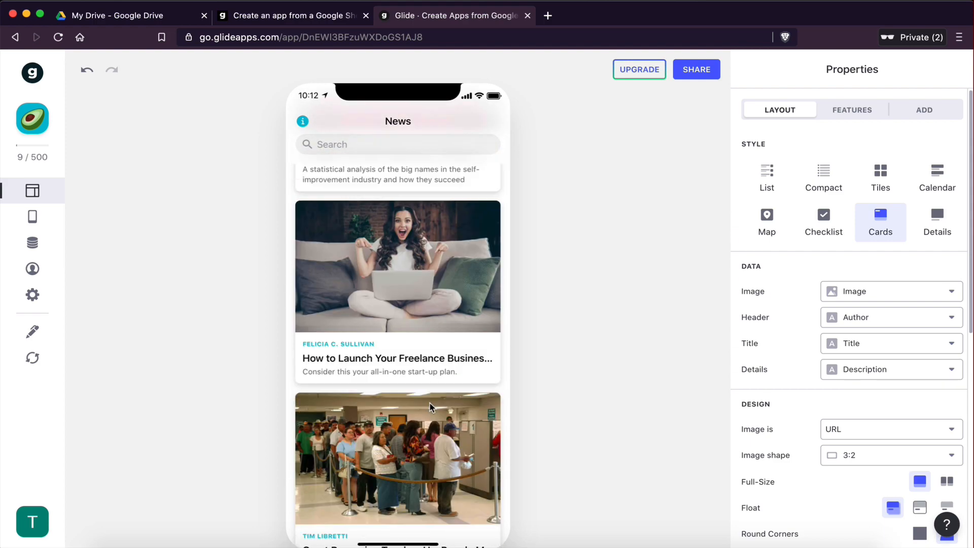
scroll(430, 407, "down", 10)
scroll(430, 403, "up", 10)
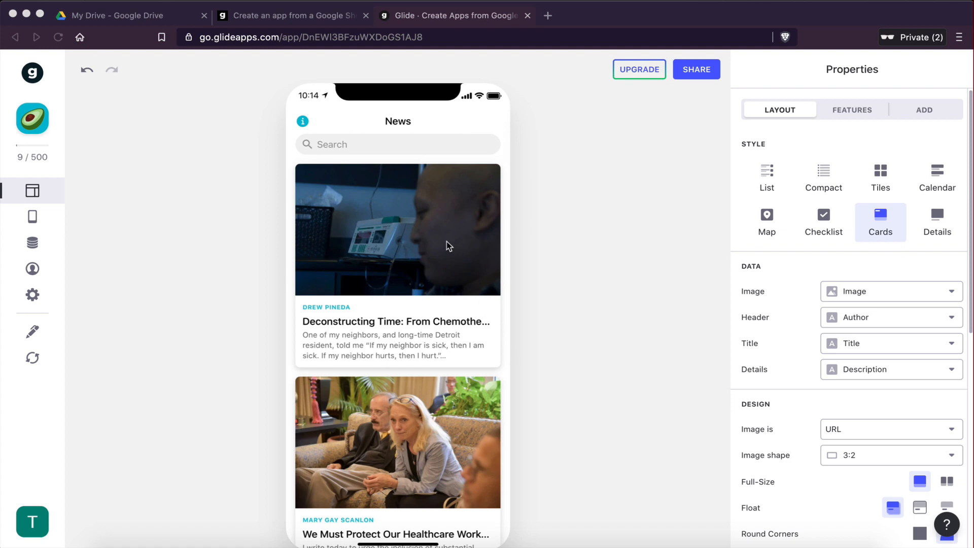
scroll(433, 395, "down", 10)
scroll(432, 406, "up", 10)
scroll(434, 418, "down", 3)
scroll(431, 418, "up", 3)
scroll(361, 421, "down", 3)
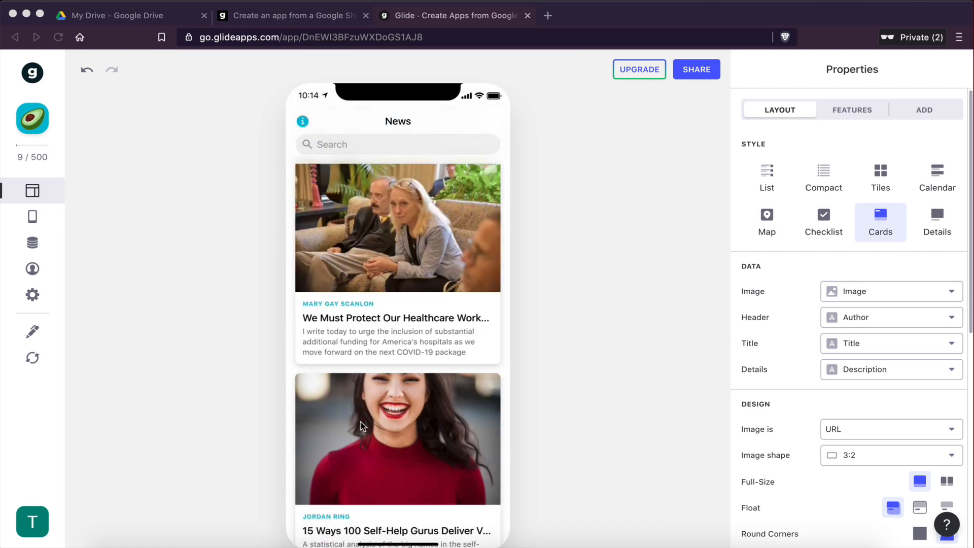
scroll(361, 422, "up", 3)
scroll(382, 479, "down", 3)
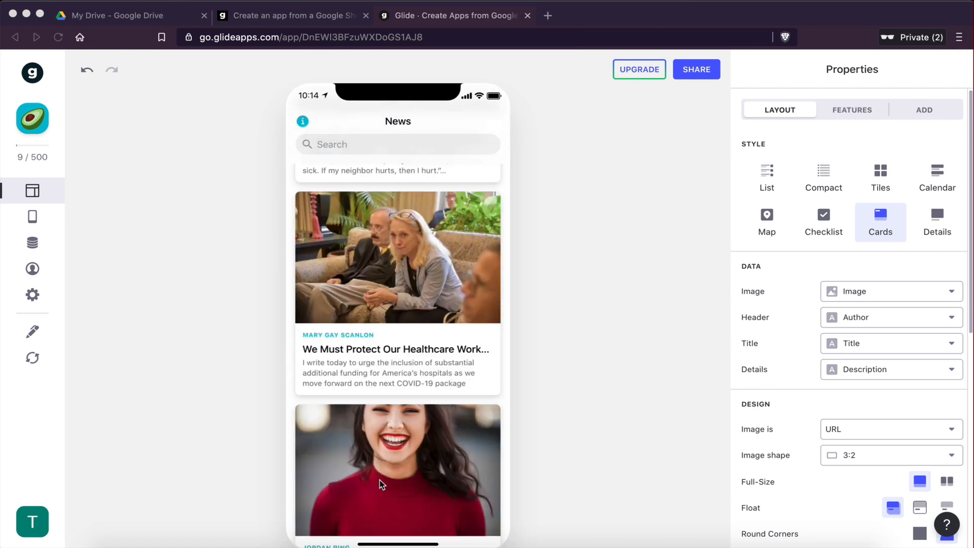
scroll(406, 292, "up", 3)
Step: Scroll through the finished news app example on the project page
scroll(391, 377, "up", 1)
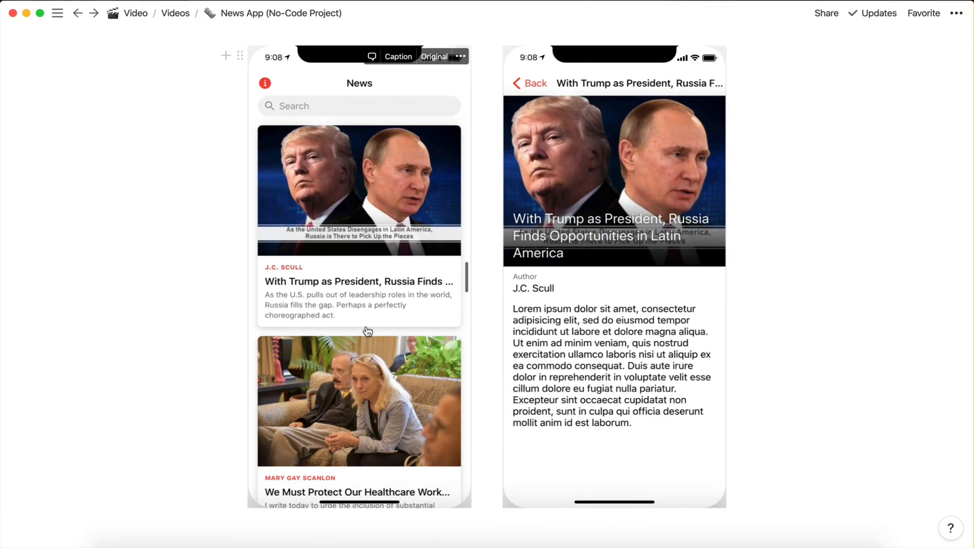
scroll(368, 331, "up", 1)
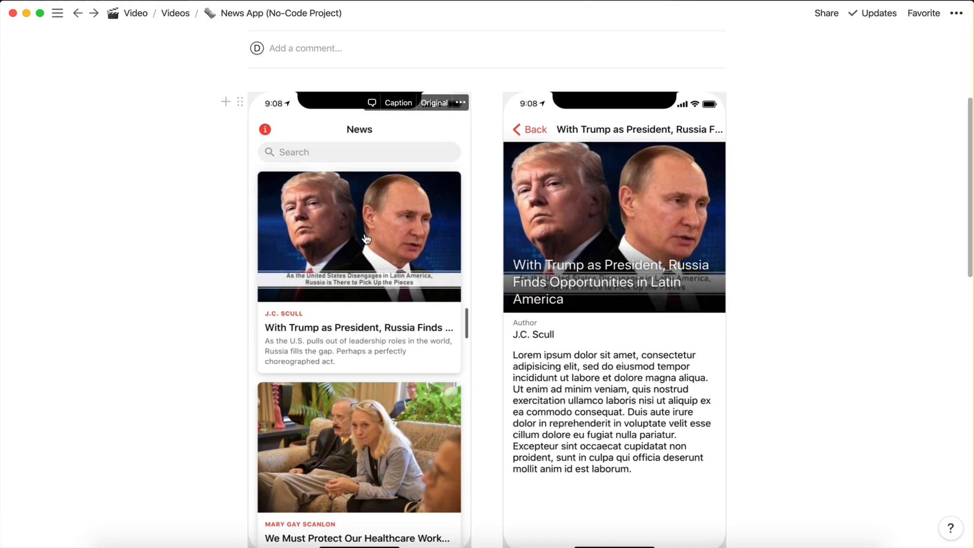
scroll(391, 327, "down", 1)
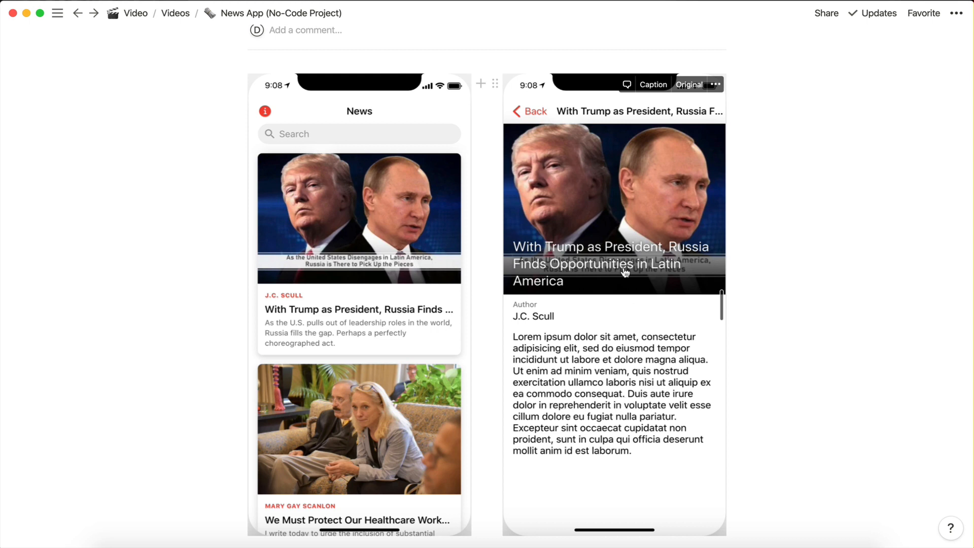
scroll(376, 218, "down", 2)
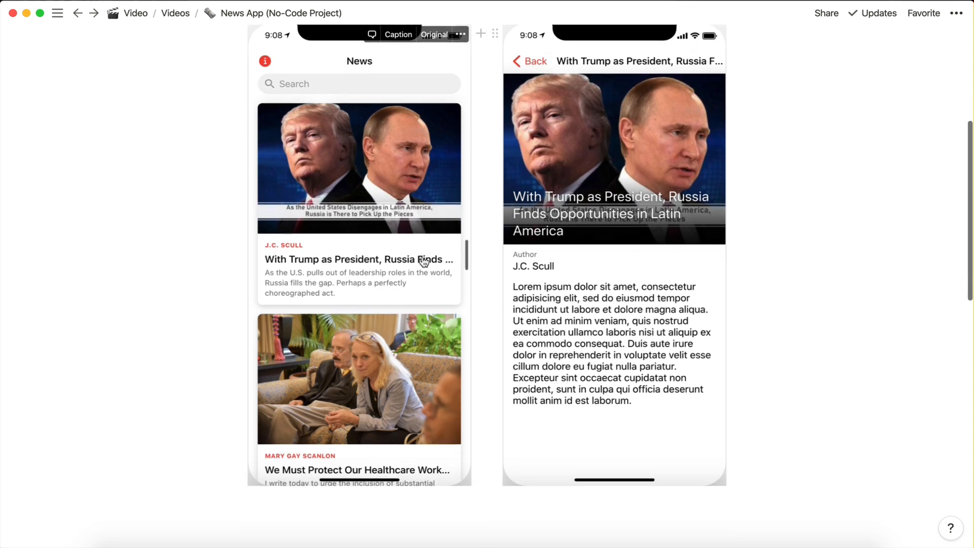
scroll(364, 330, "up", 1)
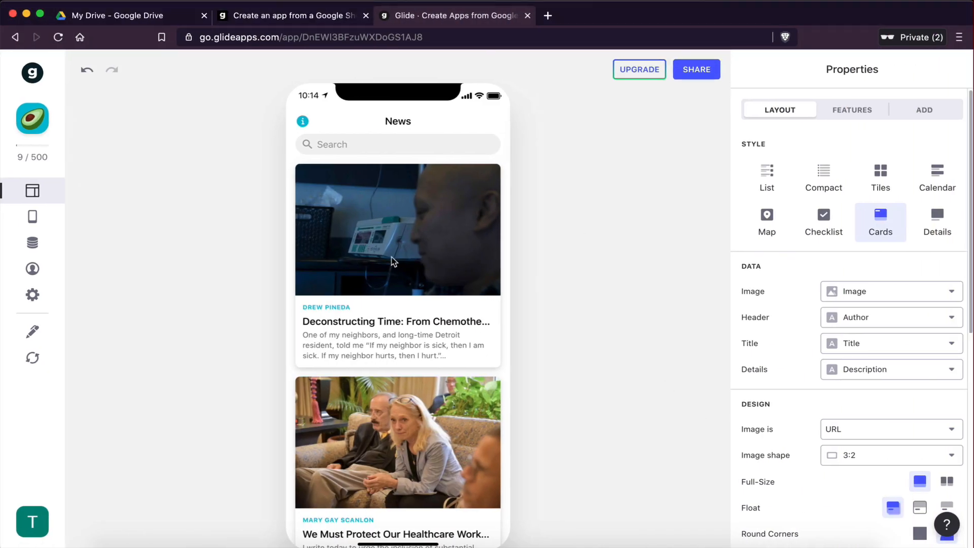
Step: Open several article cards in the preview to inspect their detail screens
left_click(394, 261)
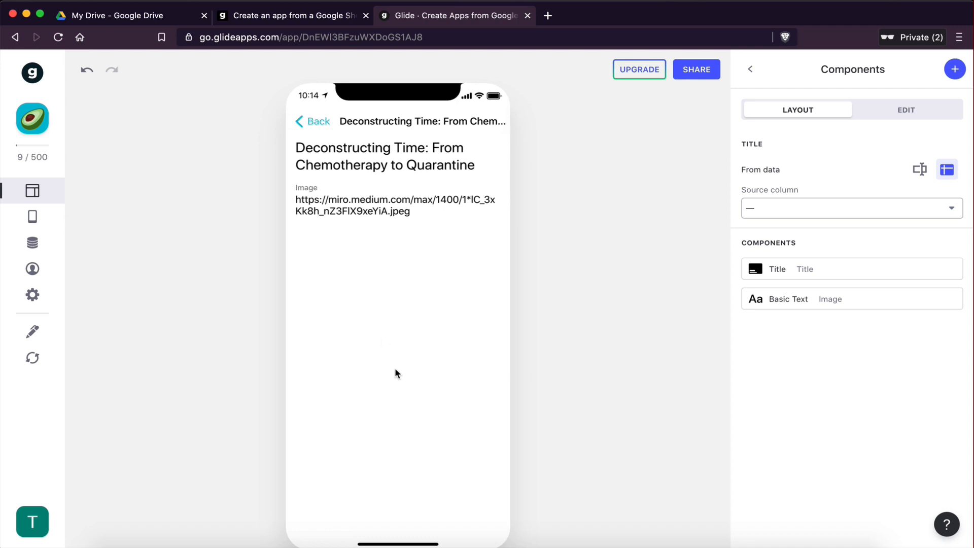
left_click(314, 122)
scroll(403, 337, "down", 4)
left_click(392, 272)
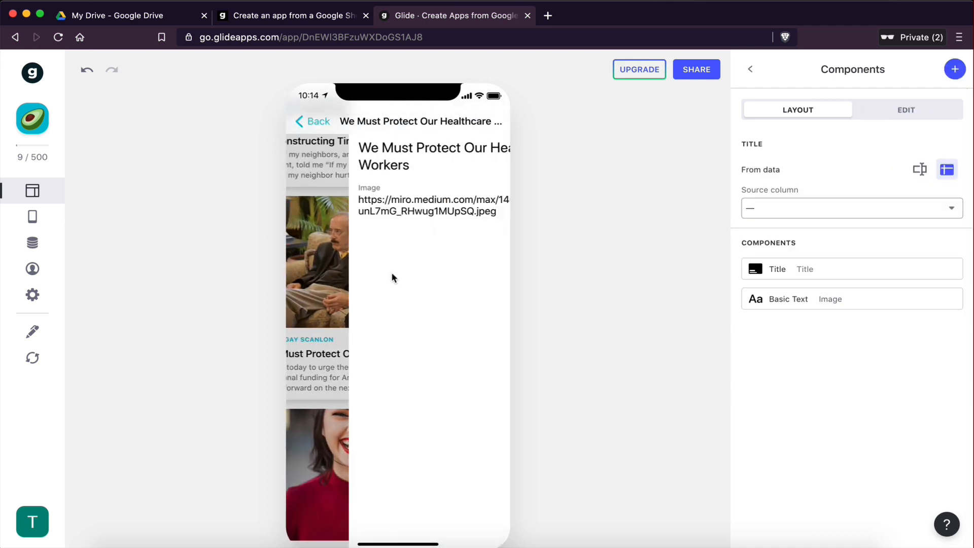
left_click(313, 122)
scroll(390, 279, "down", 4)
left_click(388, 266)
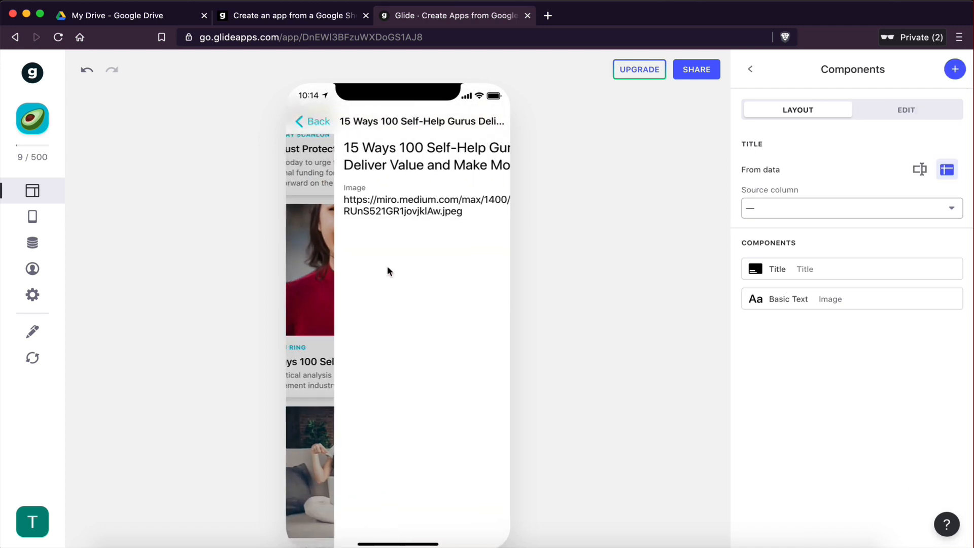
left_click(312, 122)
scroll(371, 337, "down", 4)
left_click(375, 278)
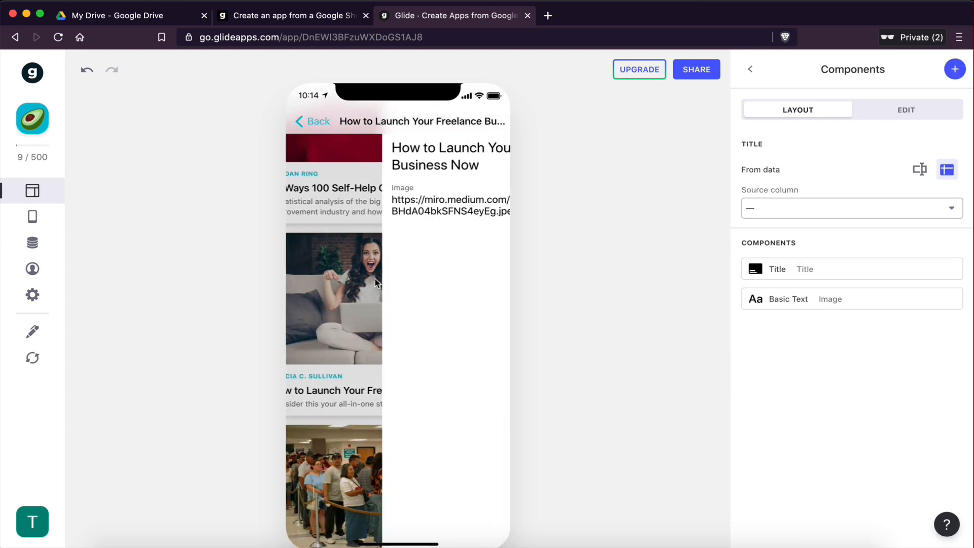
left_click(315, 122)
scroll(358, 246, "down", 4)
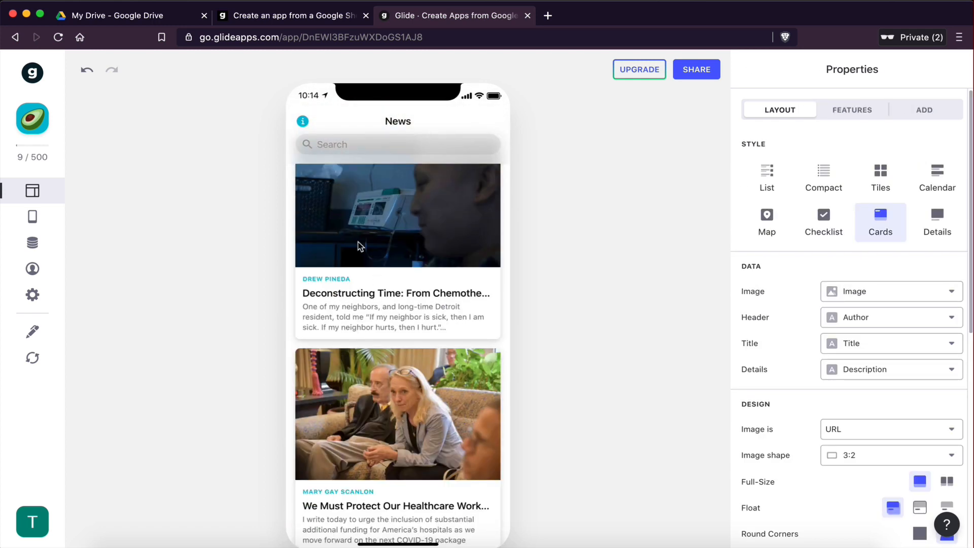
scroll(439, 472, "up", 1)
Step: Open the first article's detail screen and delete its Basic Text and Title components
left_click(376, 226)
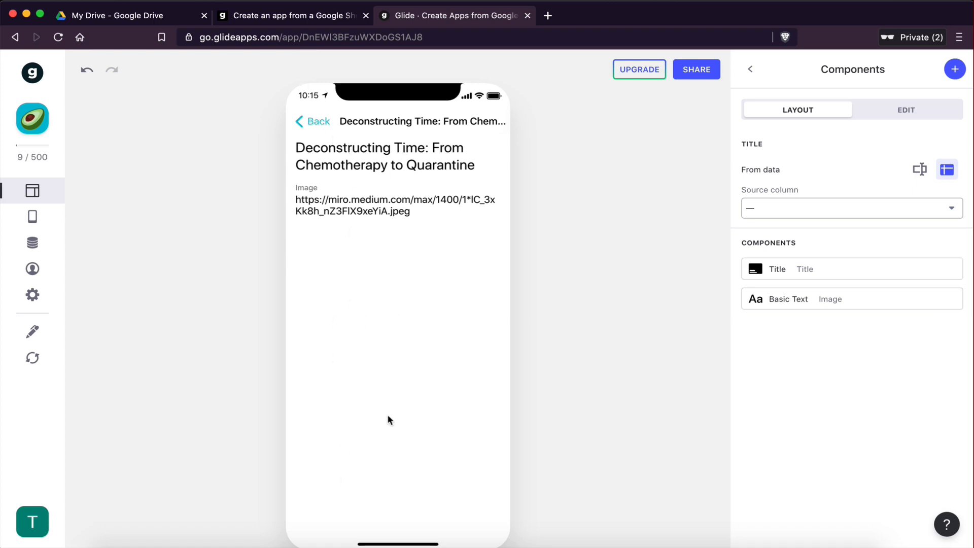
key("ctrl+Right")
key("ctrl+Left")
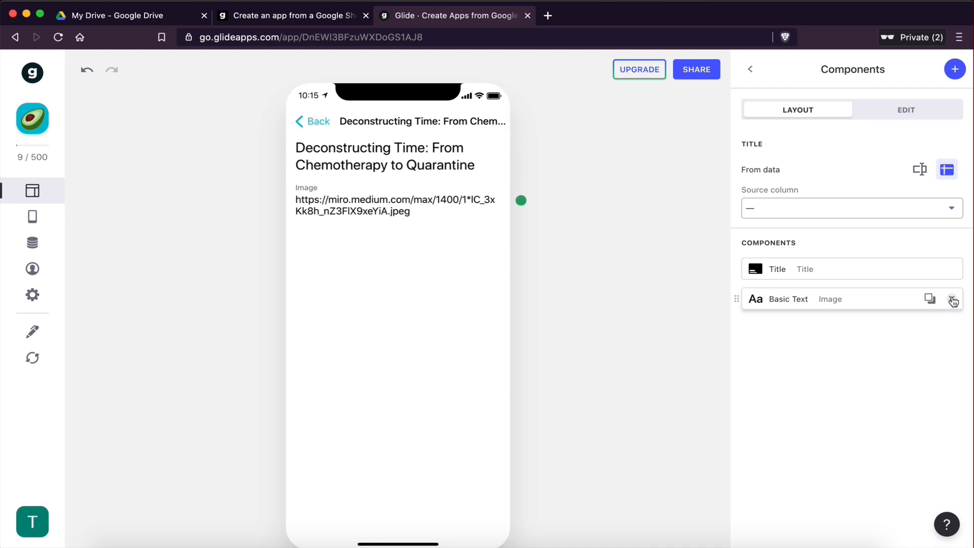
left_click(952, 300)
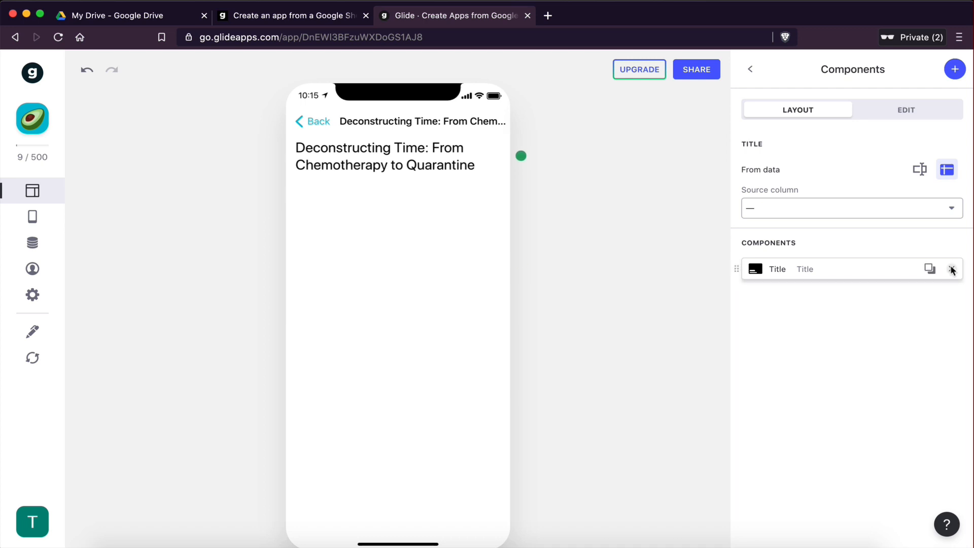
left_click(952, 270)
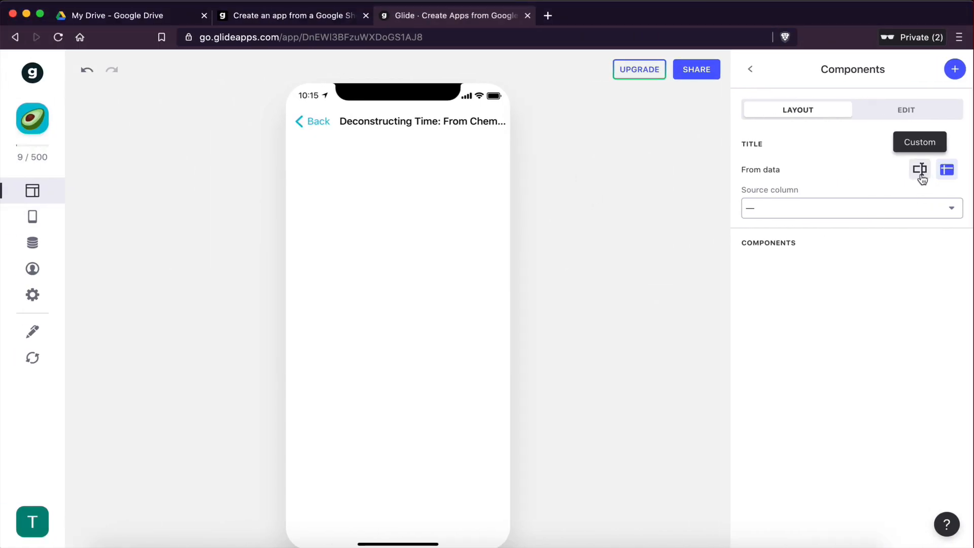
Step: Set the detail screen title to the custom text Article
left_click(919, 172)
left_click(761, 195)
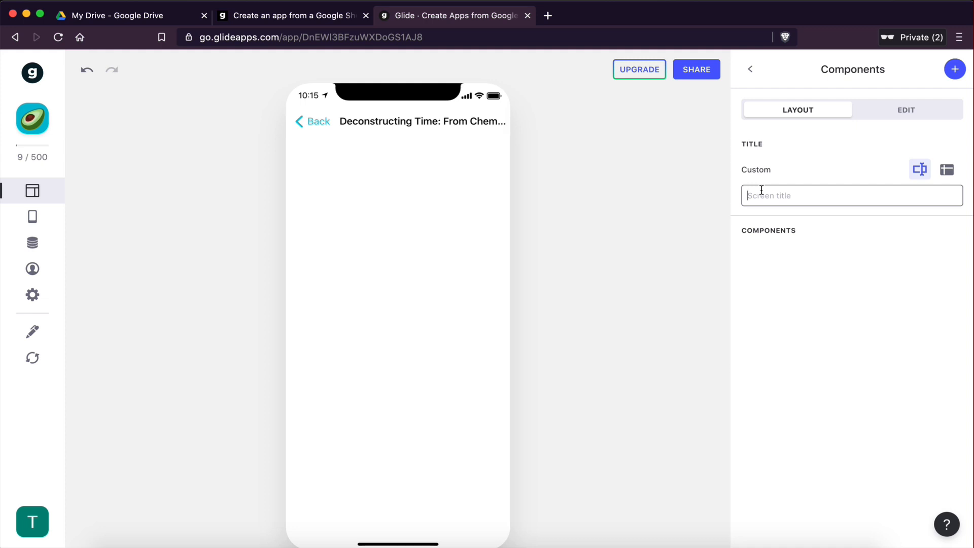
type("Article")
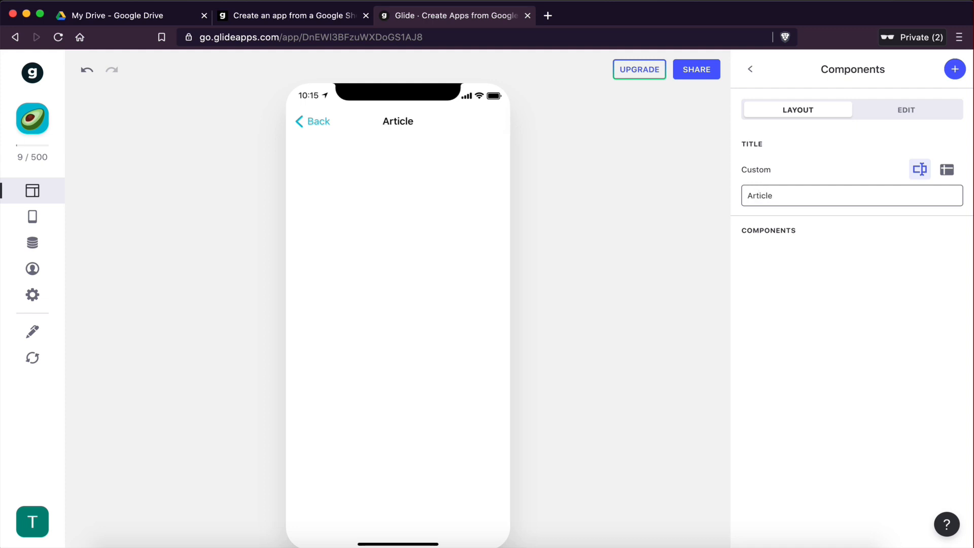
left_click(892, 298)
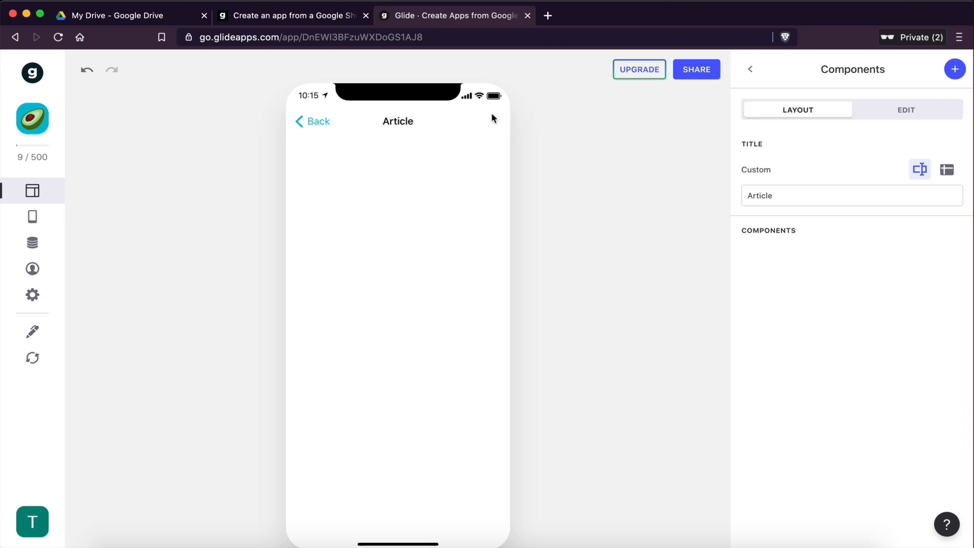
key("ctrl+Right")
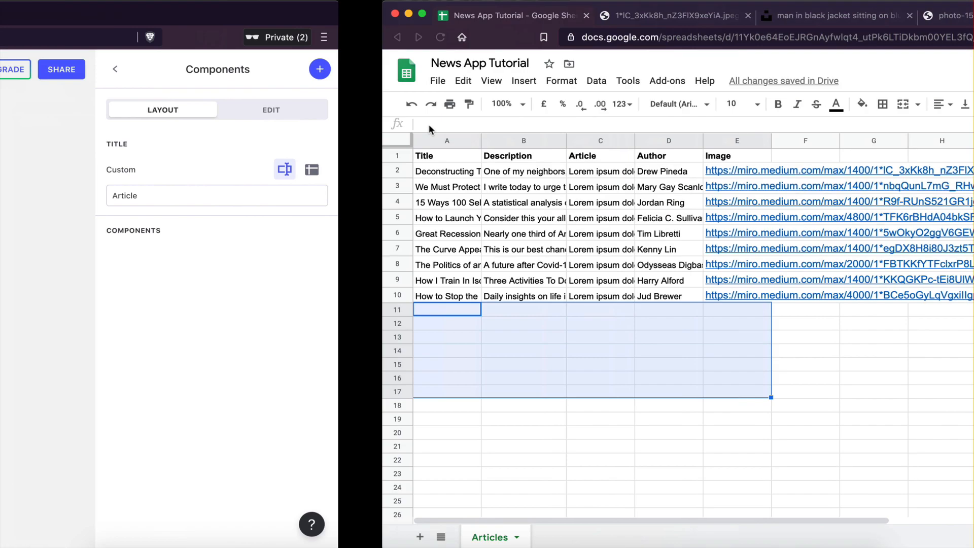
key("ctrl+Left")
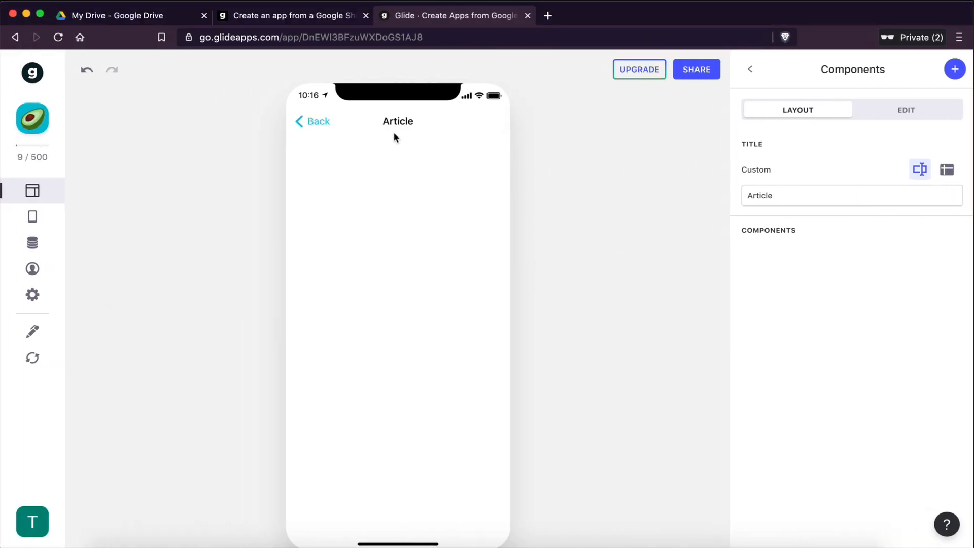
Step: Open several other article detail screens to check the custom title
left_click_drag(789, 195, 730, 195)
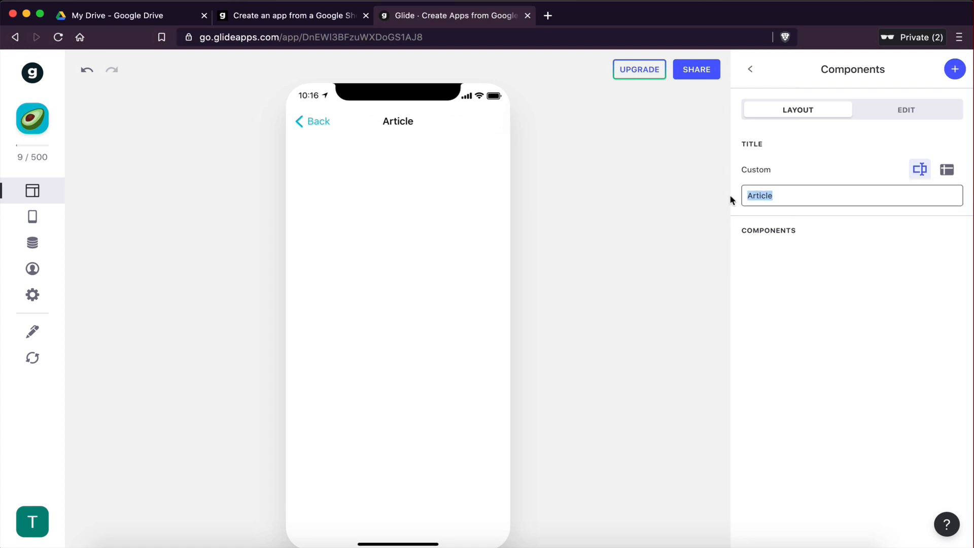
left_click(326, 119)
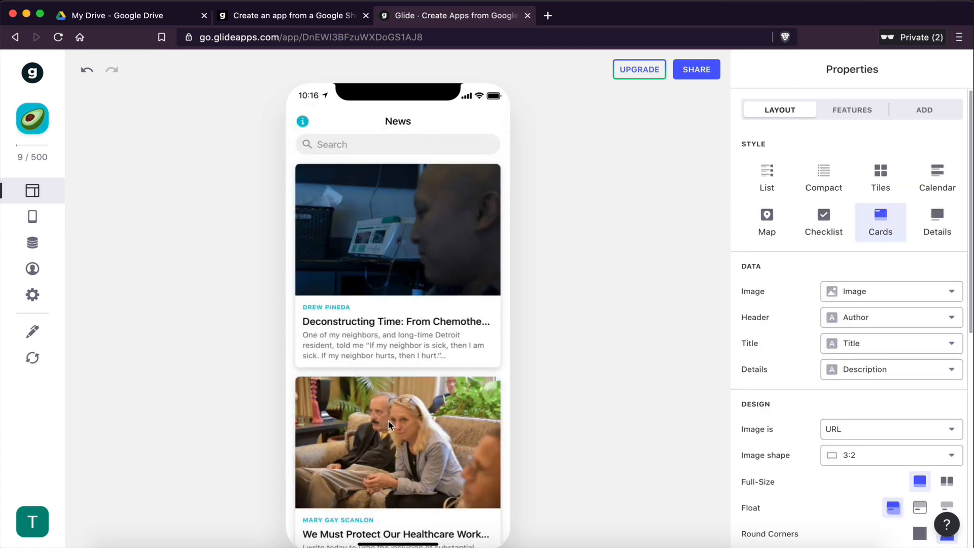
left_click(389, 425)
left_click(319, 120)
scroll(357, 316, "down", 6)
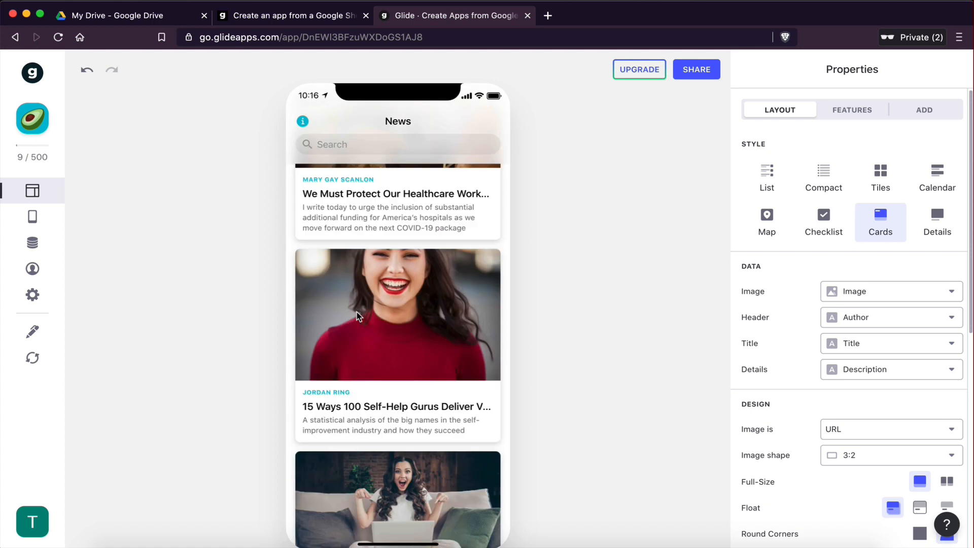
scroll(357, 316, "down", 2)
left_click(357, 315)
left_click(318, 120)
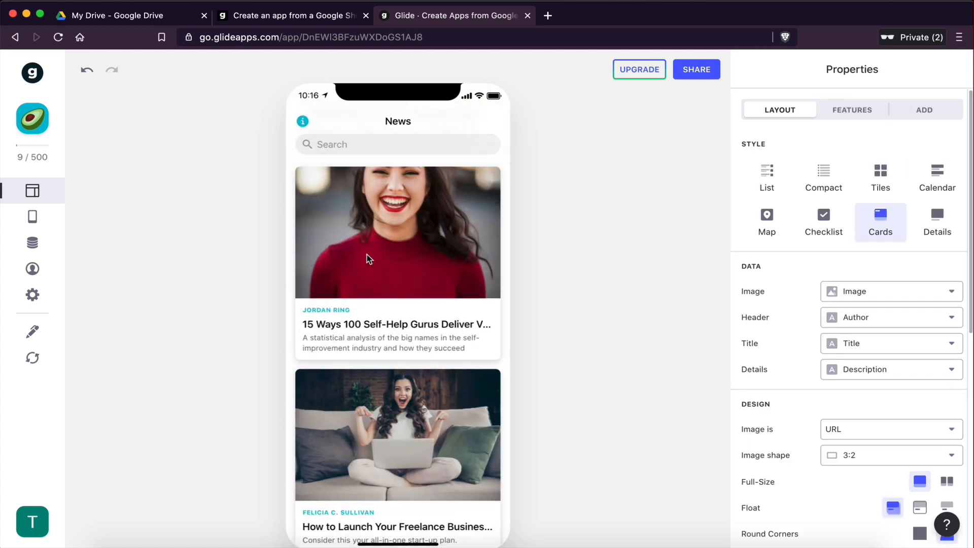
scroll(366, 254, "down", 3)
left_click(404, 223)
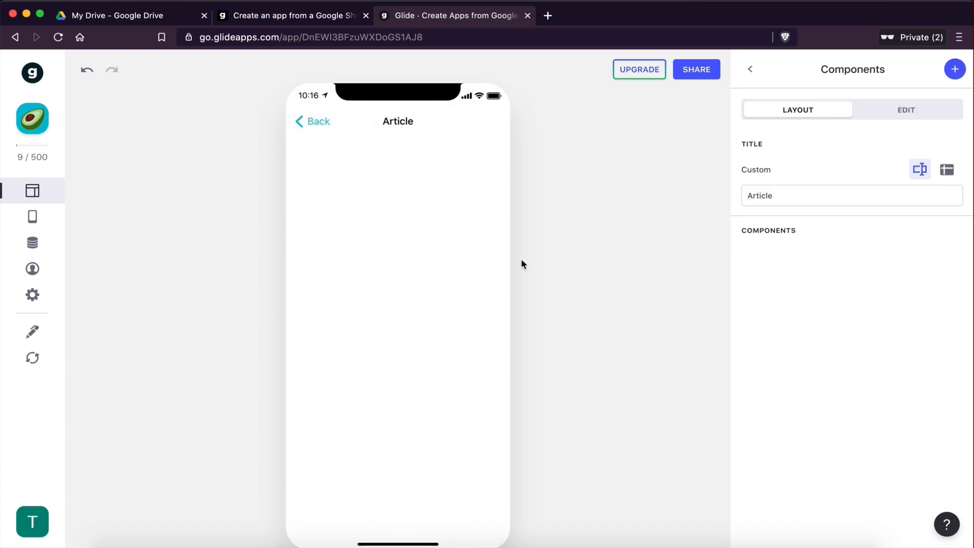
Step: Switch the screen title back to data, using the Title column
left_click(946, 173)
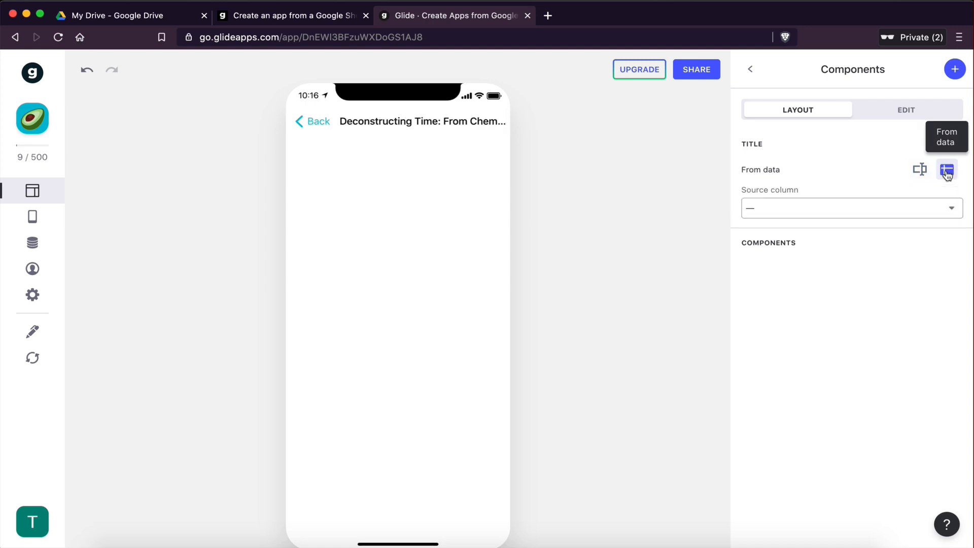
left_click(787, 215)
left_click(780, 264)
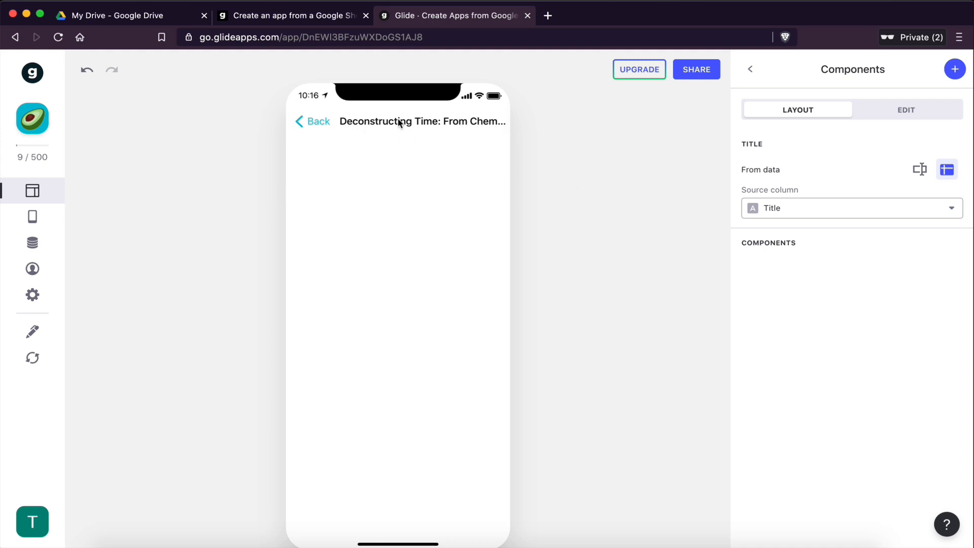
Step: Set the screen title again to the custom text Article
left_click(920, 169)
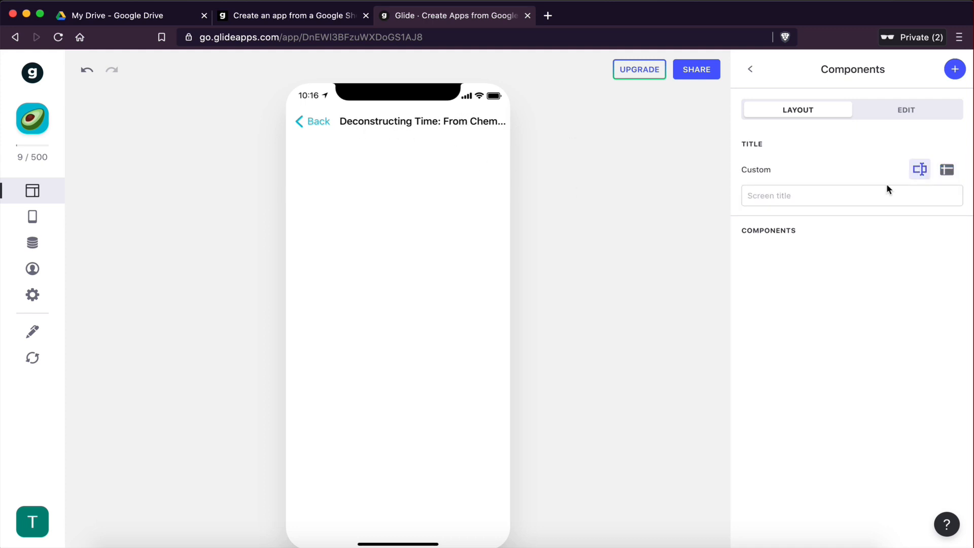
left_click(820, 195)
type("Article")
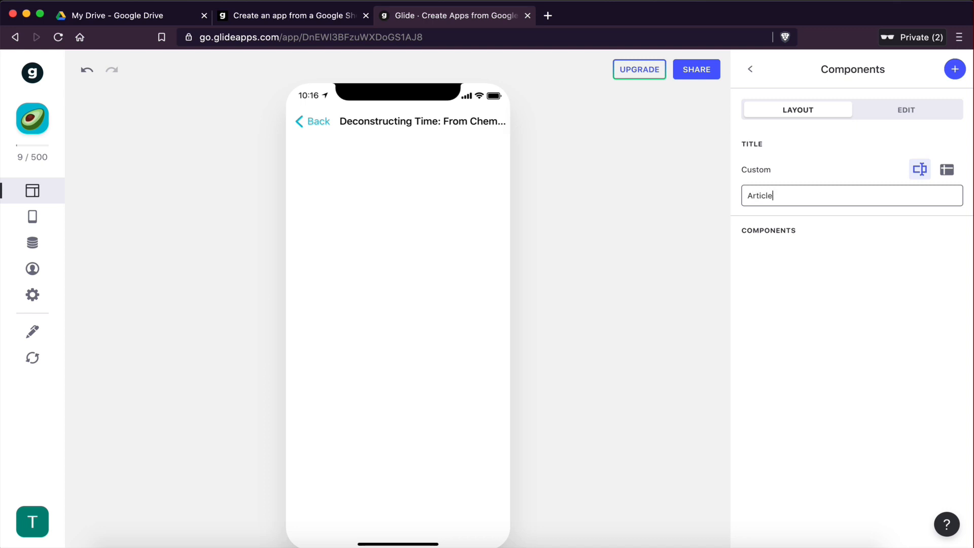
left_click(832, 302)
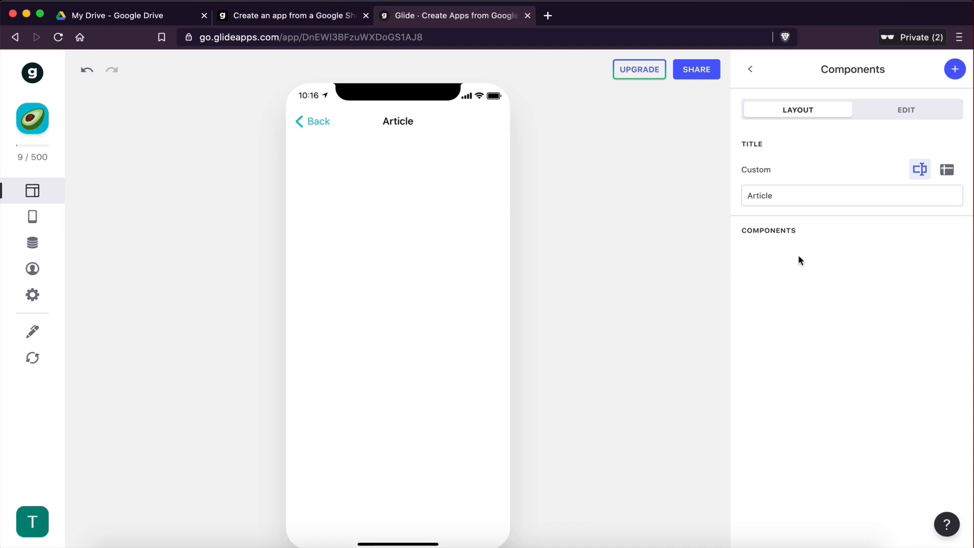
Step: Add a Title component to the article detail screen
left_click(954, 72)
scroll(826, 299, "down", 8)
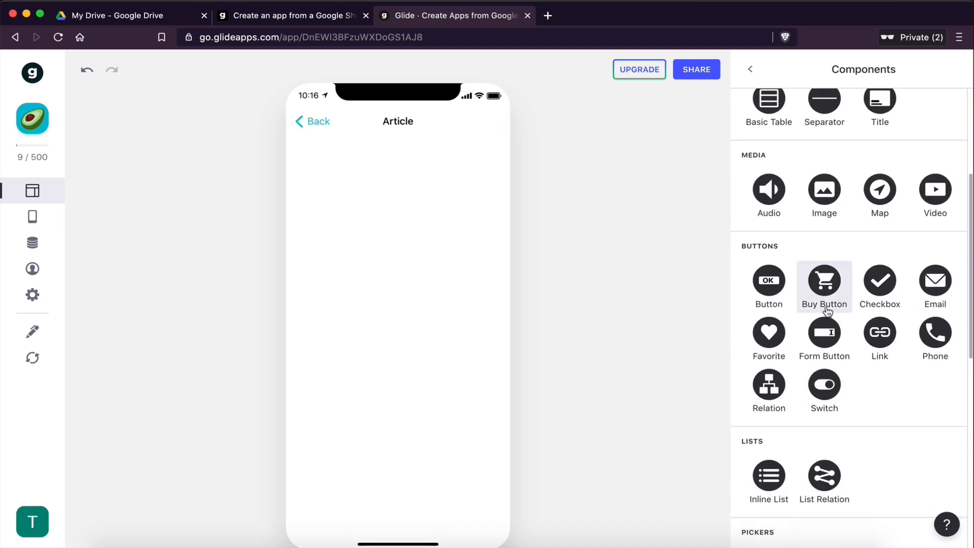
scroll(827, 309, "down", 5)
scroll(827, 302, "up", 15)
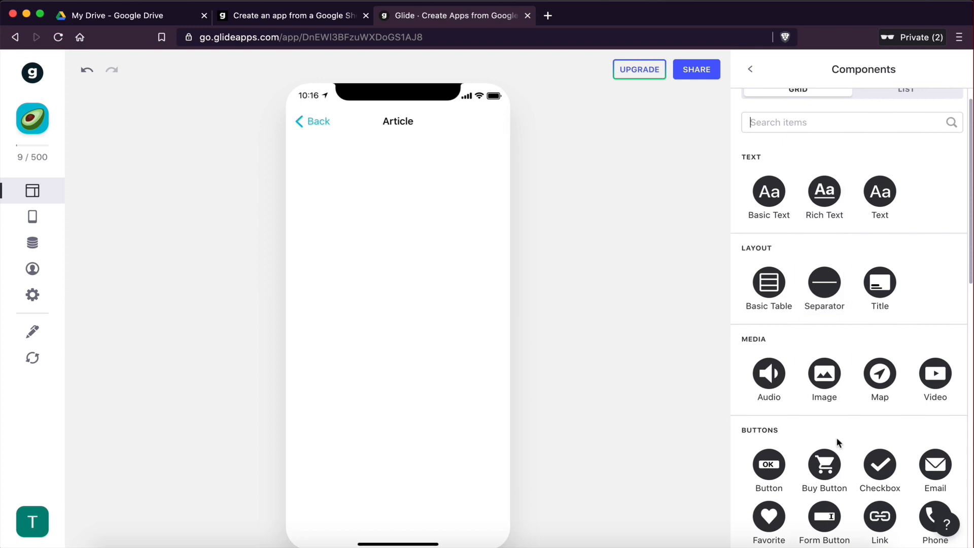
scroll(836, 441, "down", 4)
scroll(831, 449, "up", 4)
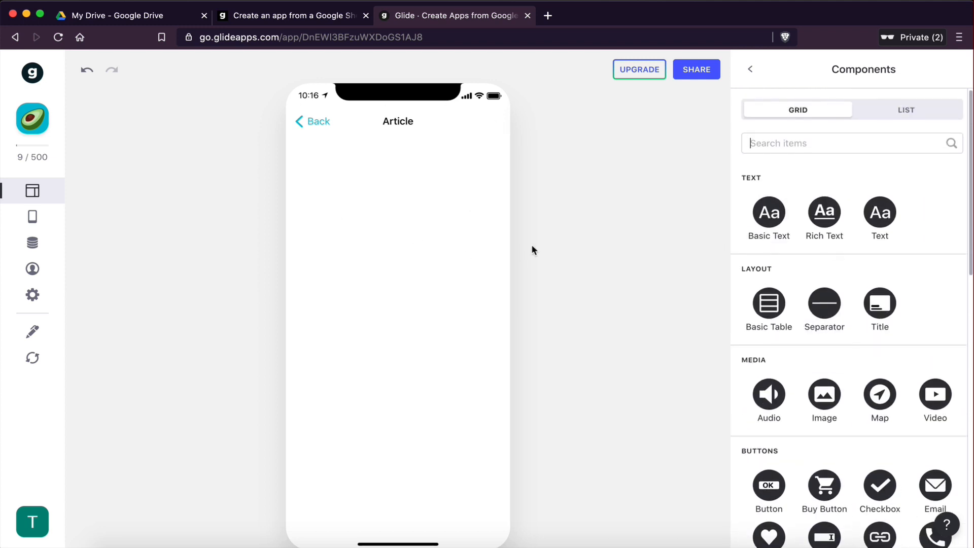
scroll(817, 350, "down", 5)
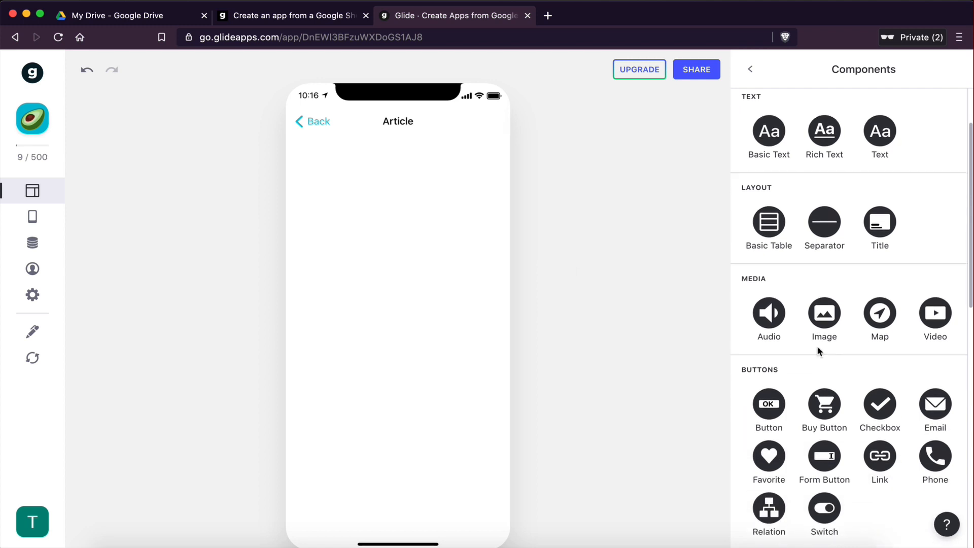
scroll(818, 350, "down", 3)
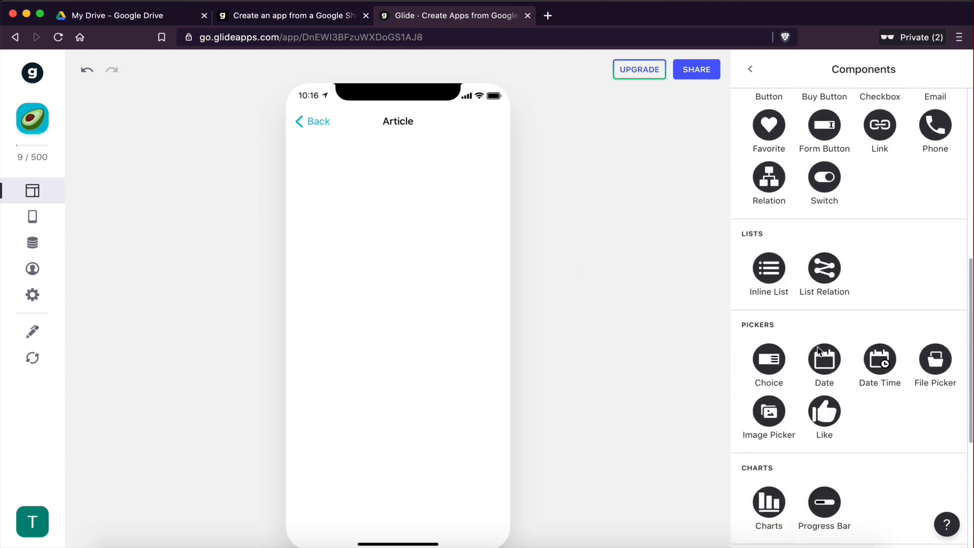
scroll(817, 350, "up", 3)
scroll(818, 350, "up", 5)
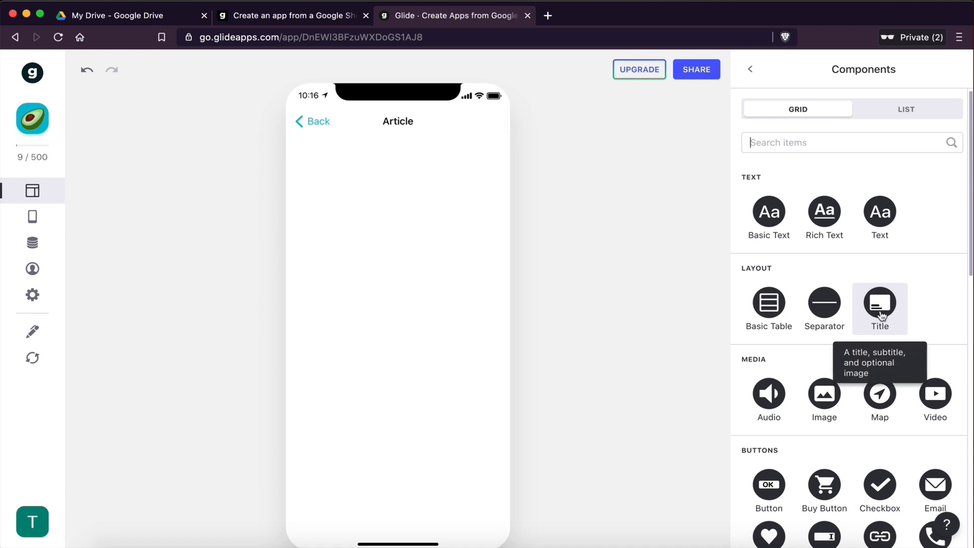
left_click(880, 314)
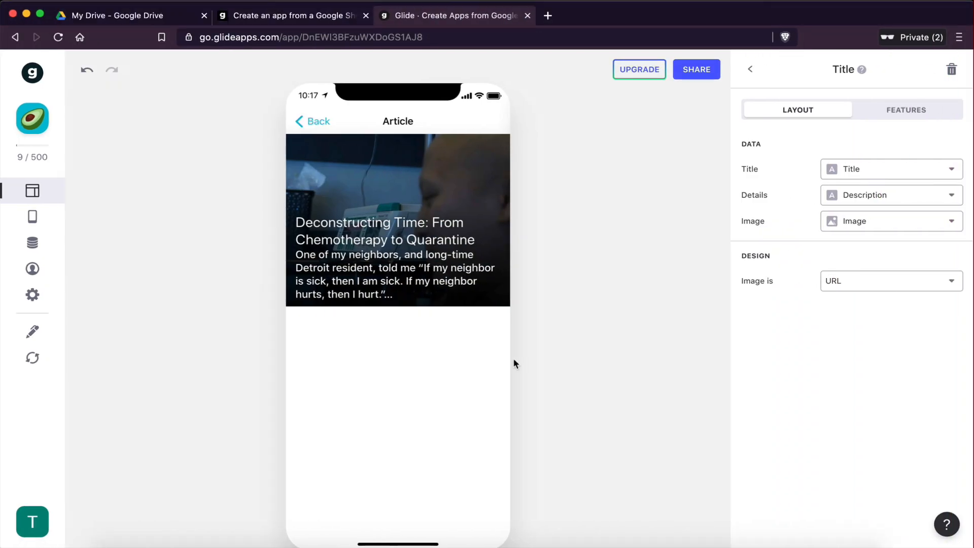
left_click(750, 69)
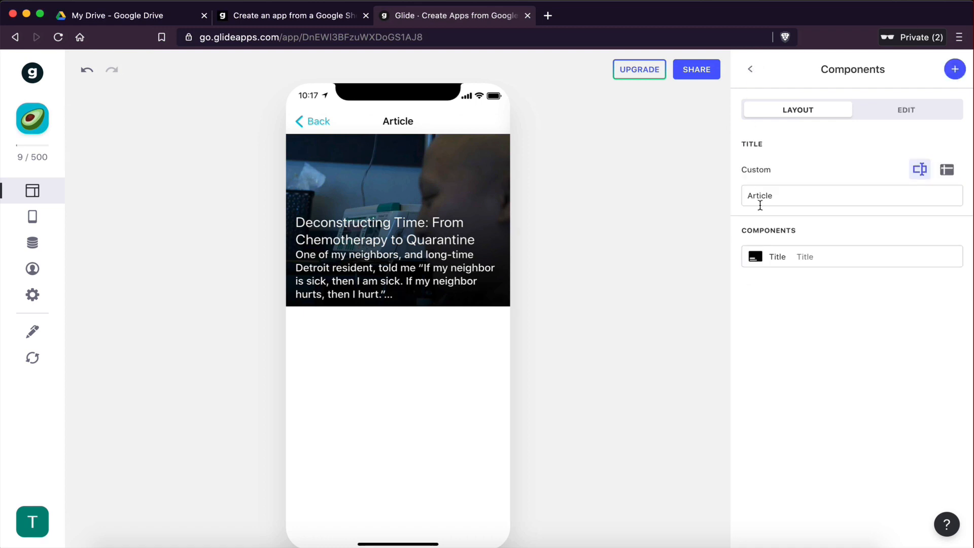
Step: Browse the available components, then open the Title component's settings
left_click(956, 68)
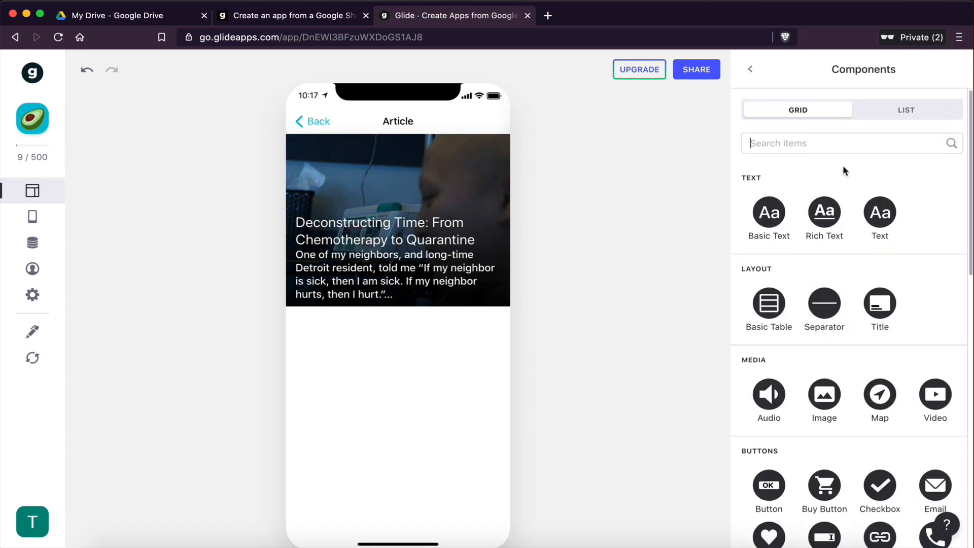
scroll(835, 339, "down", 2)
scroll(834, 343, "up", 2)
scroll(835, 342, "down", 10)
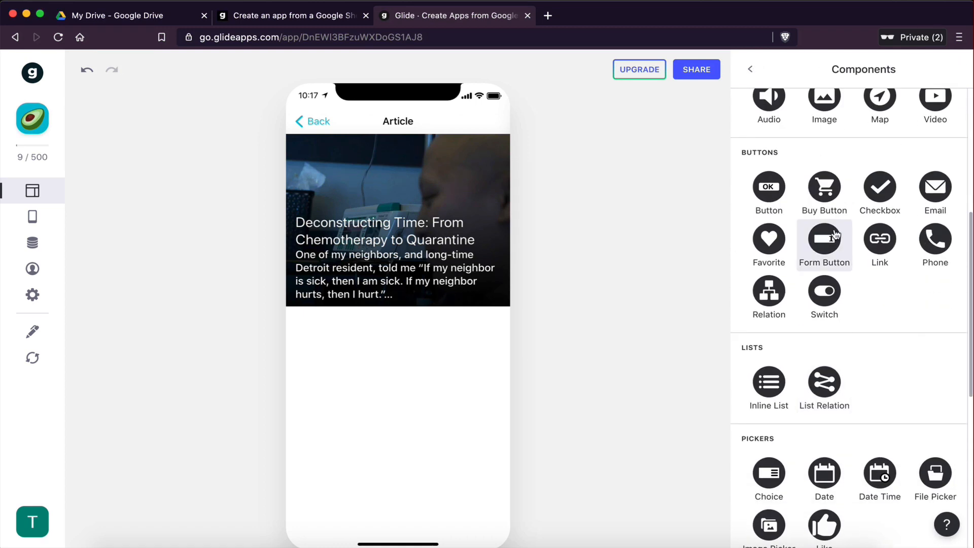
scroll(836, 234, "up", 10)
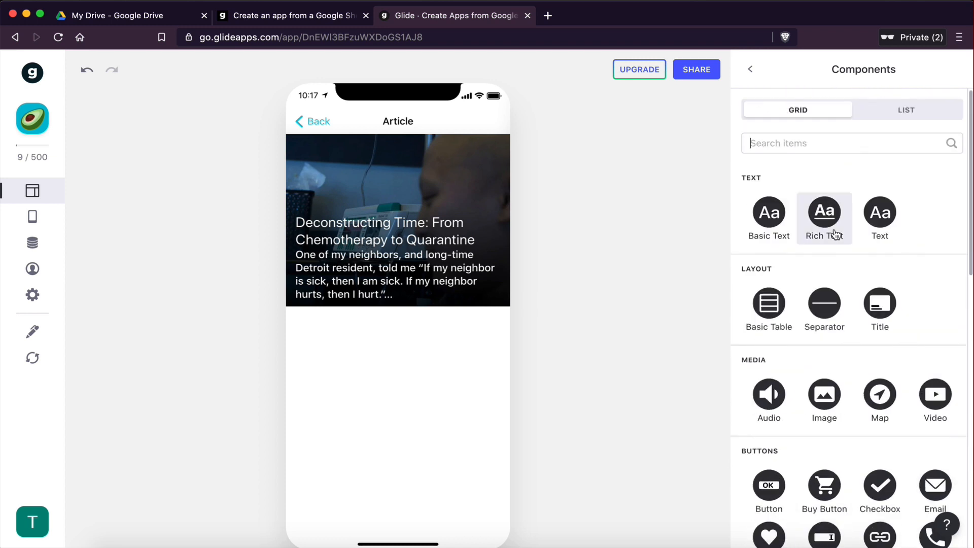
left_click(749, 70)
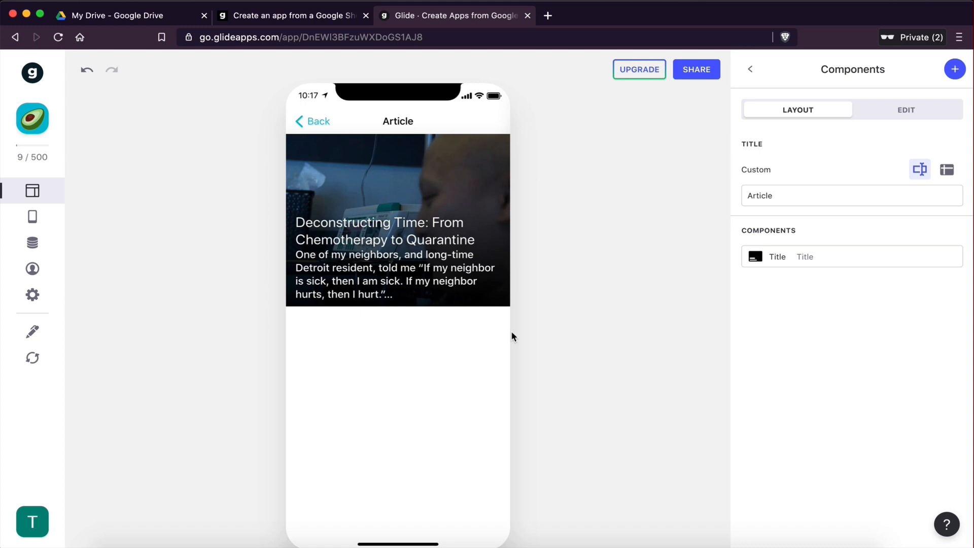
left_click(773, 257)
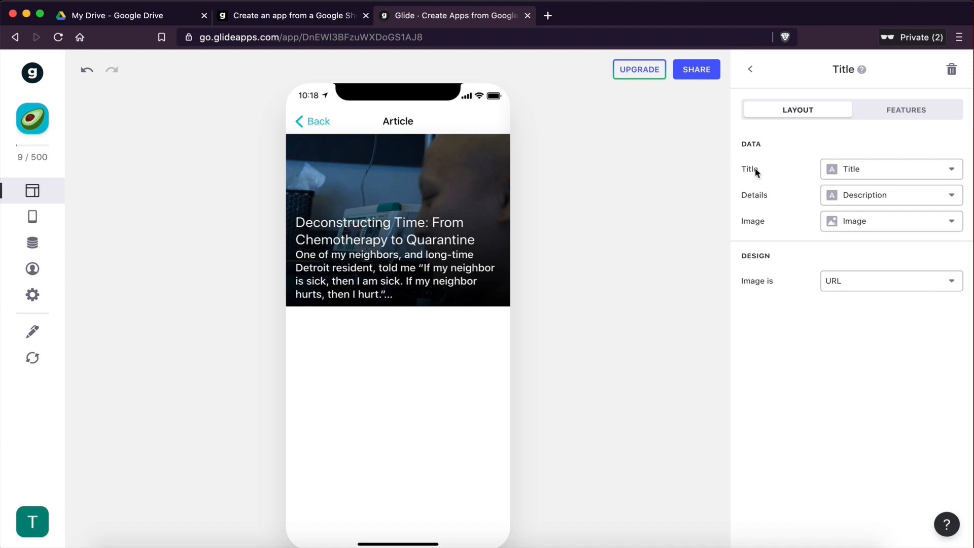
Step: Set the Title component's details field to none, keeping Title and Image
left_click(853, 172)
left_click(861, 223)
left_click(861, 202)
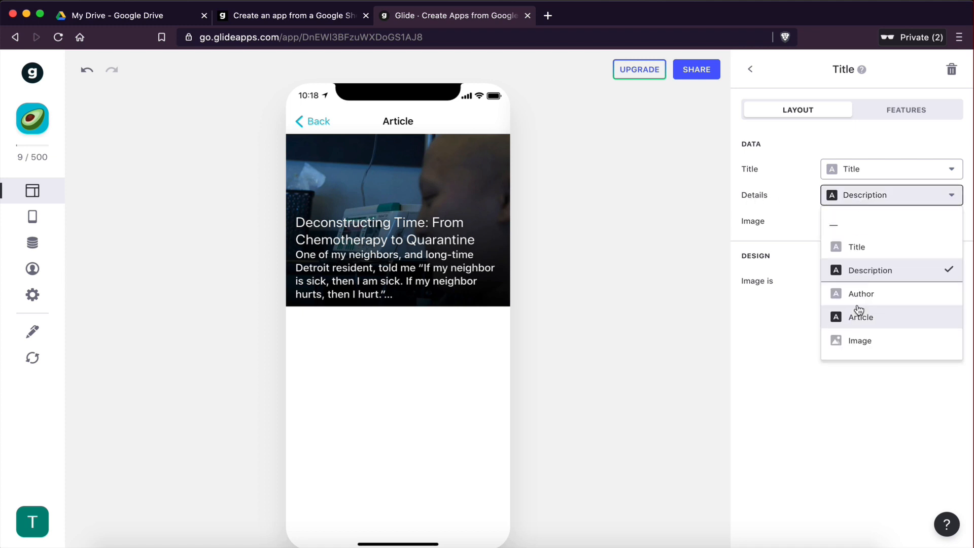
left_click(861, 224)
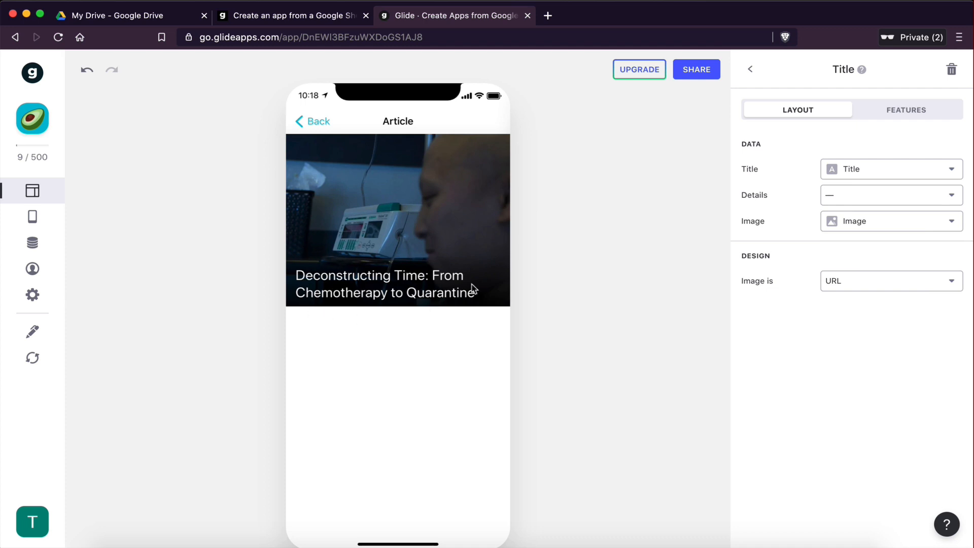
Step: Preview the article screen by going back to the news list and reopening the first article
left_click(315, 122)
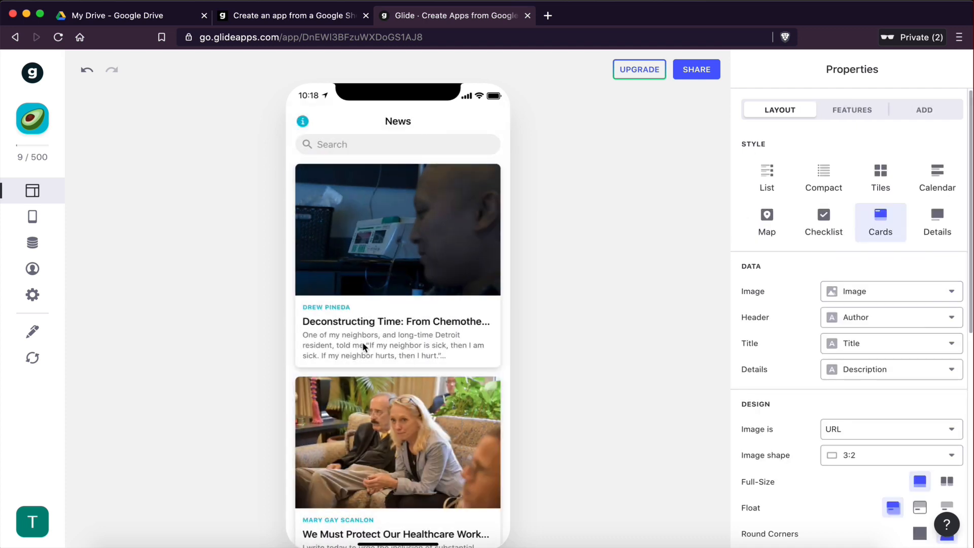
left_click(364, 345)
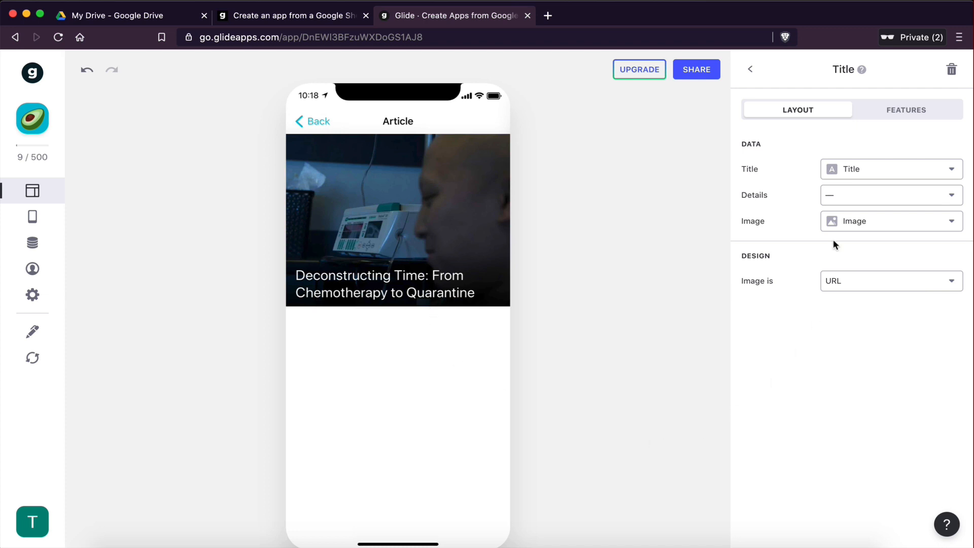
left_click(861, 226)
left_click(861, 370)
left_click(754, 75)
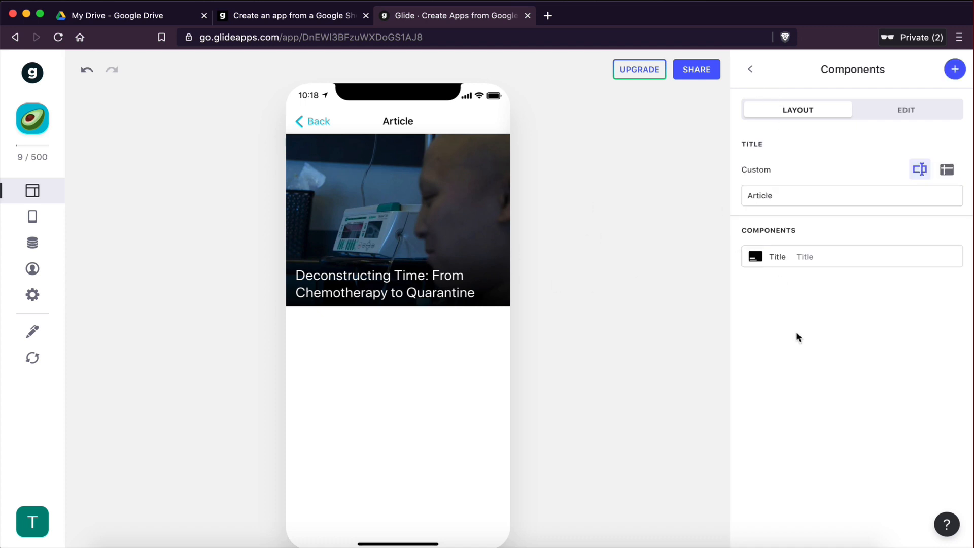
Step: Add a Text component to the article screen showing the Article column
left_click(955, 71)
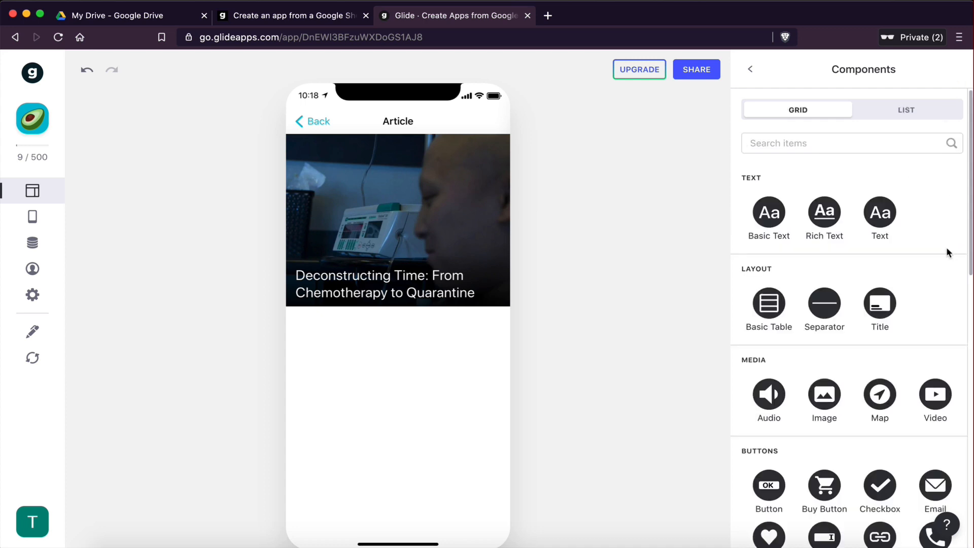
left_click(878, 219)
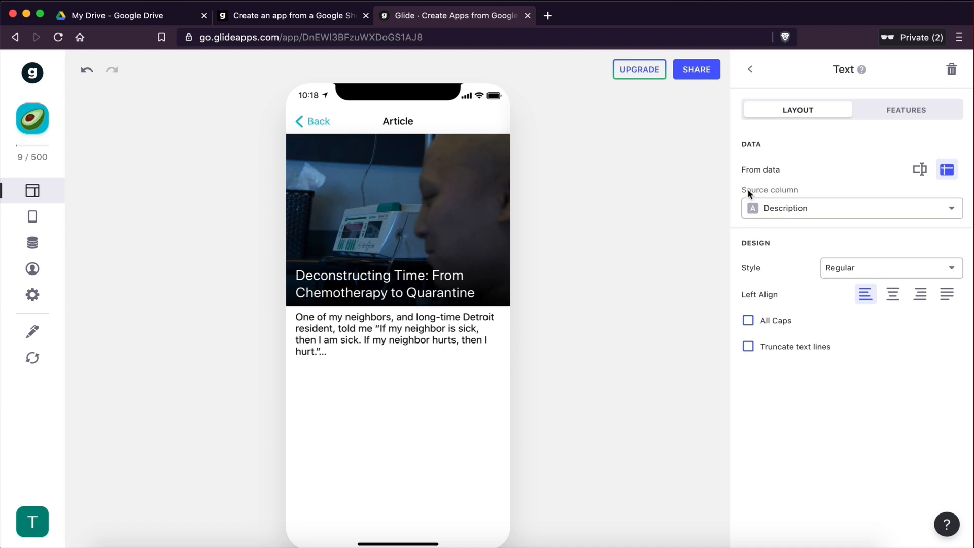
left_click(789, 207)
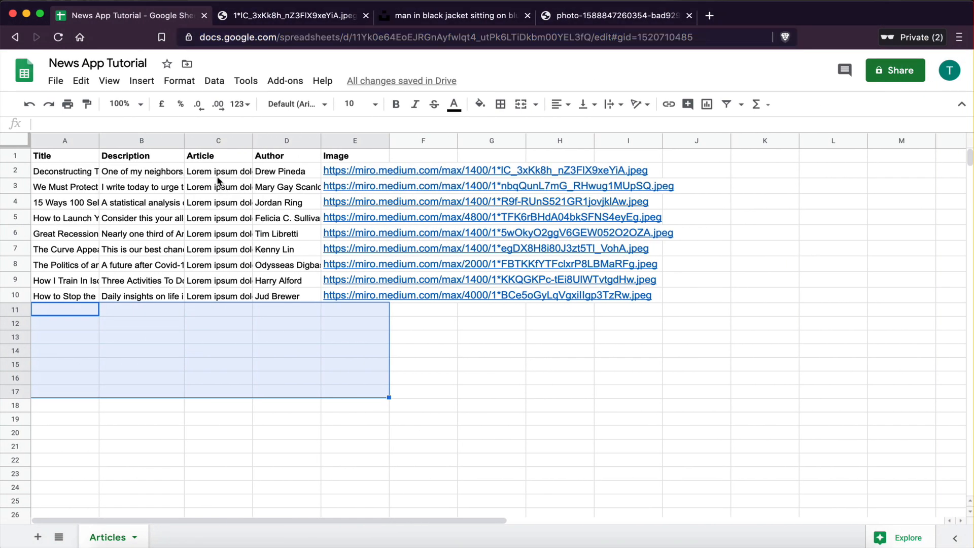
left_click(217, 282)
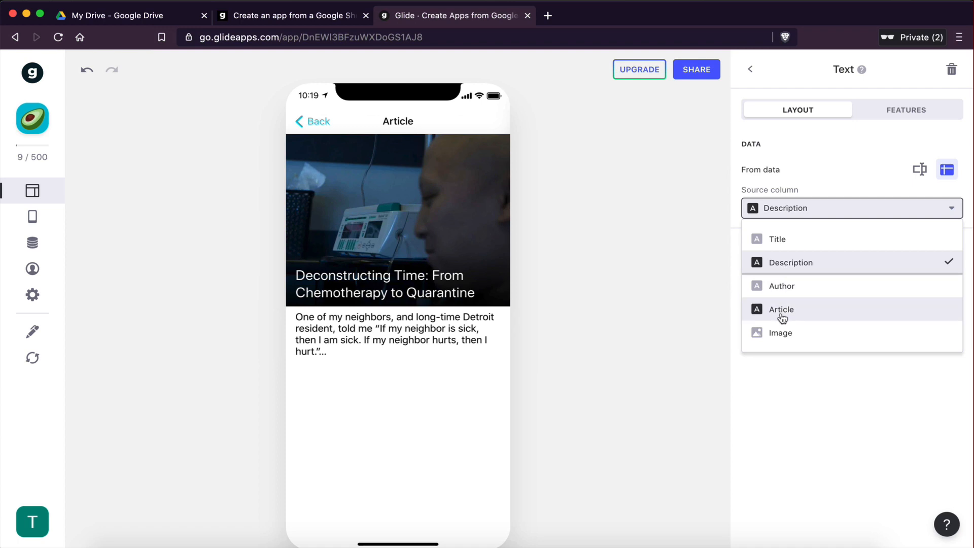
left_click(781, 309)
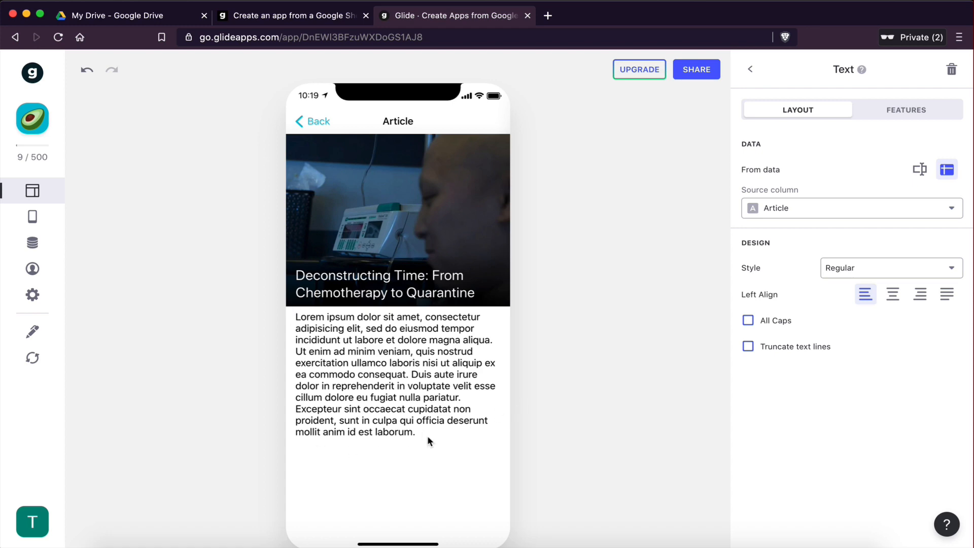
Step: In the Google Sheet, paste a second copy of the lorem ipsum text into the first article's Article cell
key("ctrl+Right")
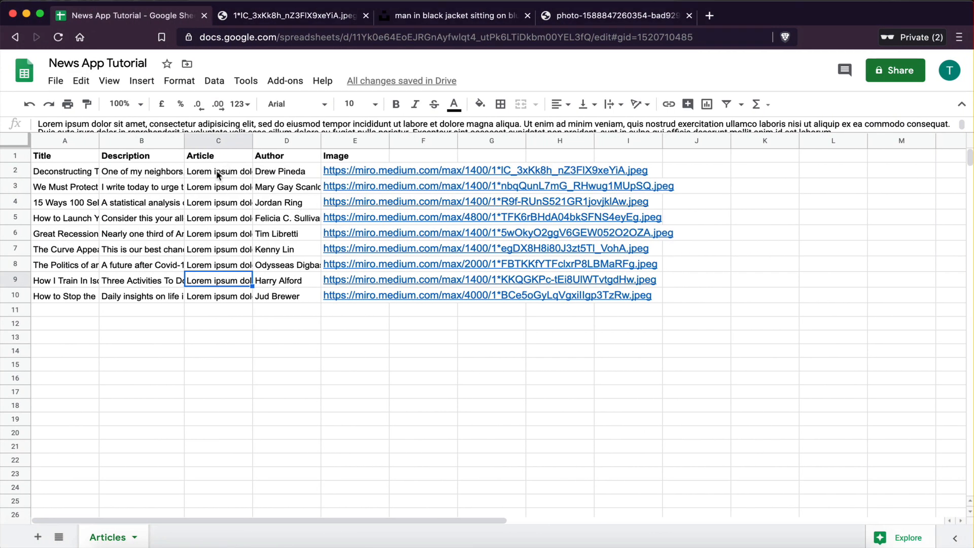
left_click(216, 171)
left_click_drag(312, 133, 312, 230)
left_click(403, 171)
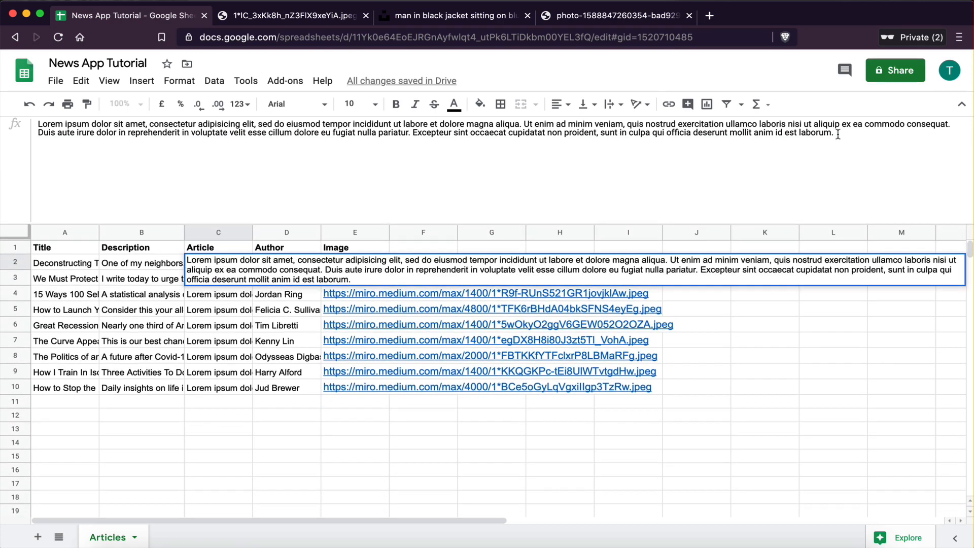
left_click_drag(838, 135, 32, 118)
key("super+c")
left_click(860, 133)
key("super+v")
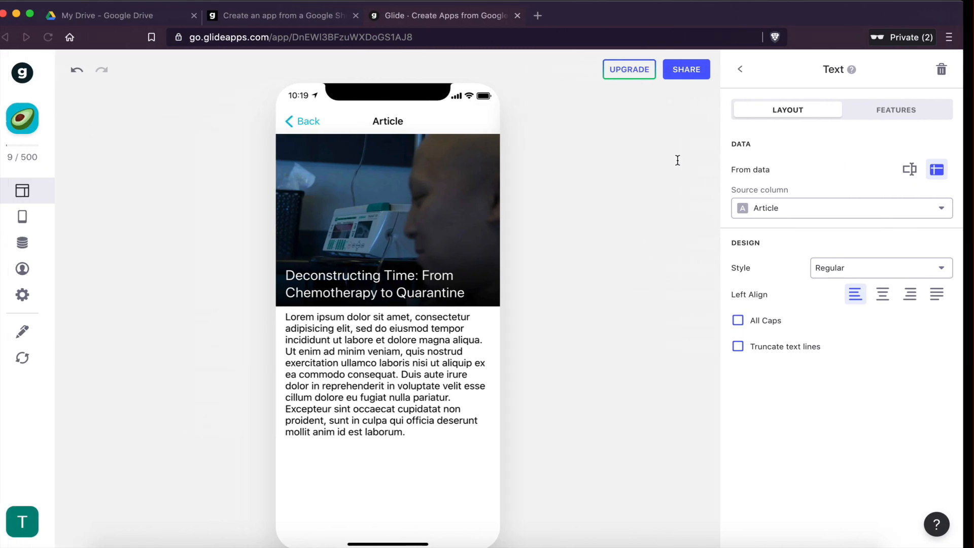
Step: Return to Glide and reload the sheet data
left_click(32, 360)
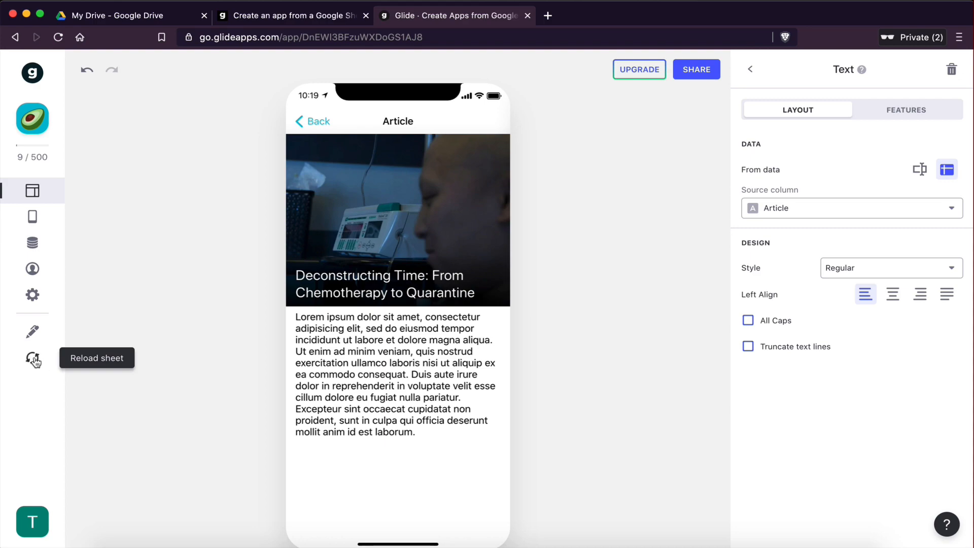
key("ctrl+Right")
left_click(564, 431)
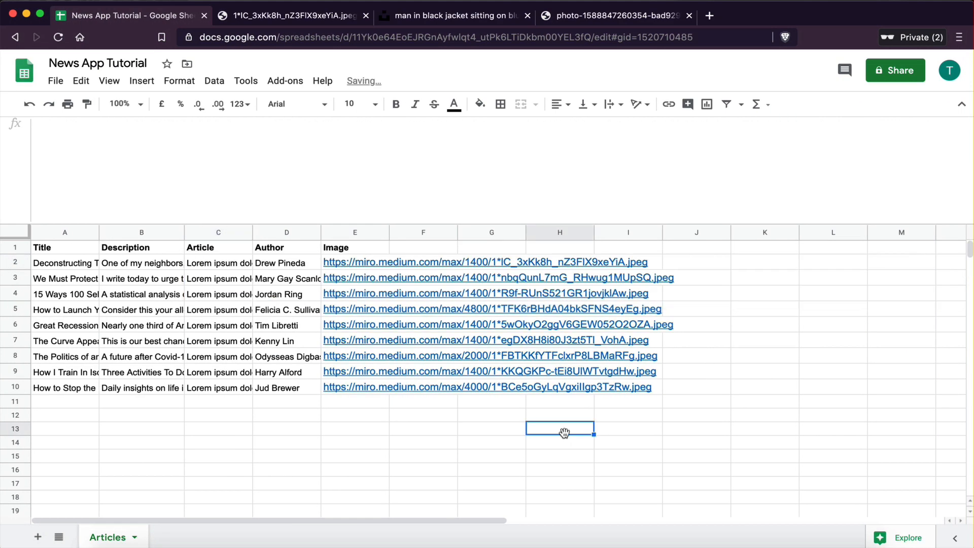
key("ctrl+Left")
left_click(31, 358)
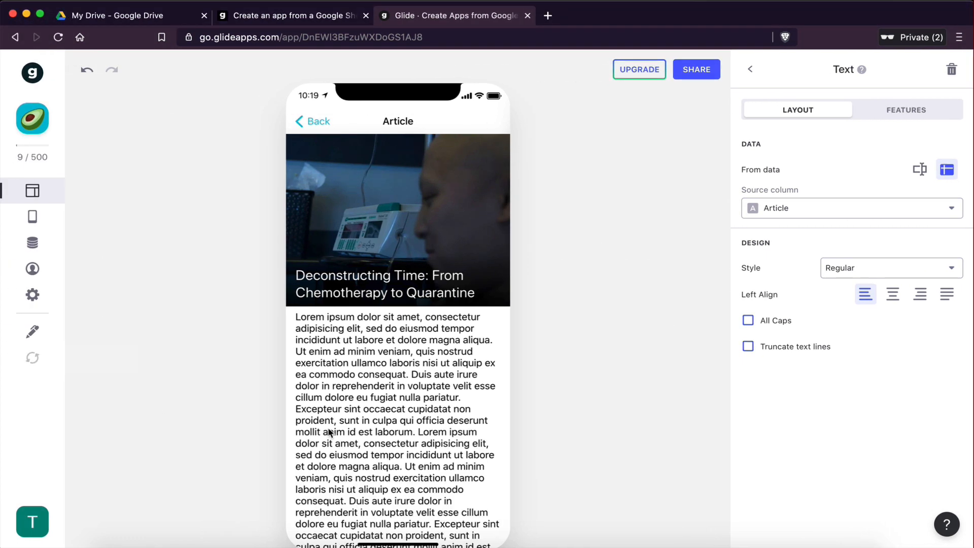
Step: Try out the article text's styles, from Headline 2 to Large, returning it to Regular
scroll(426, 435, "down", 1)
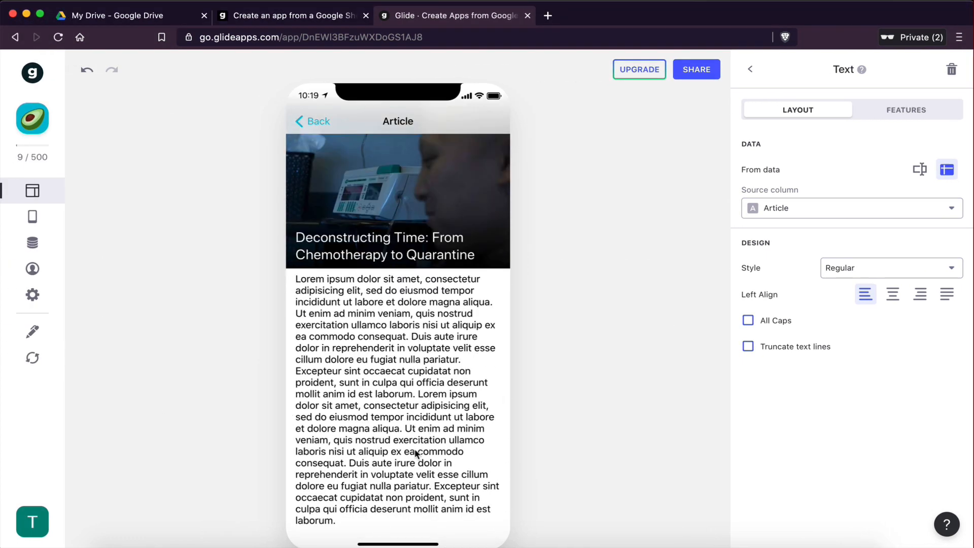
scroll(429, 376, "up", 1)
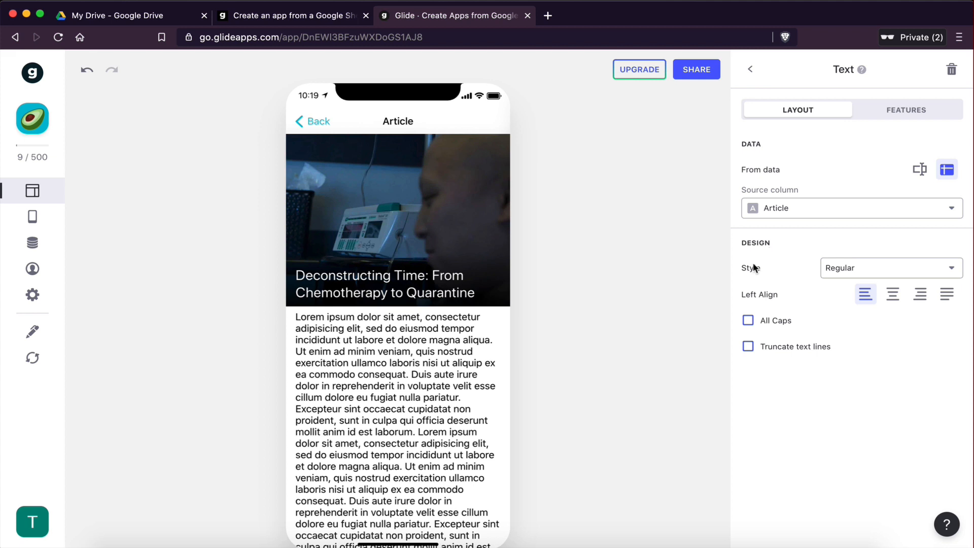
left_click(845, 274)
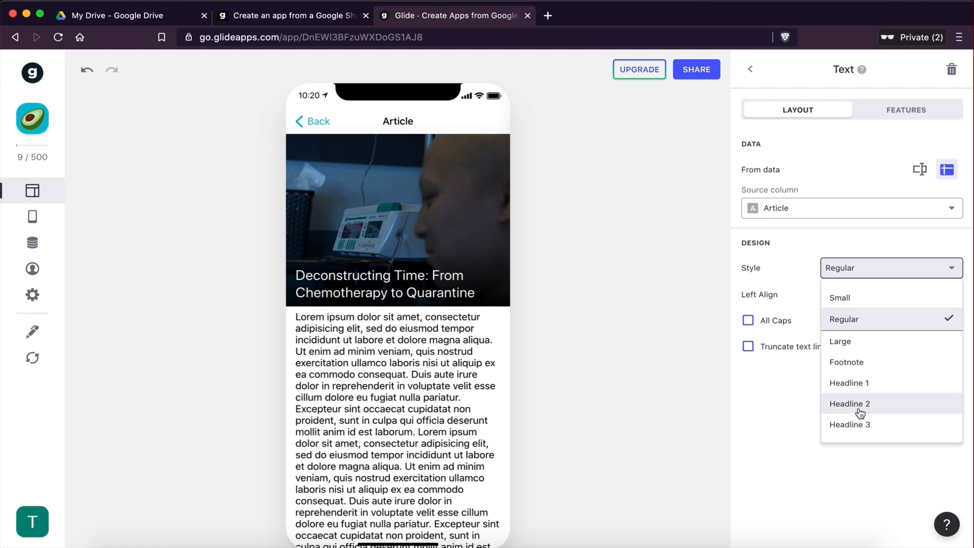
left_click(858, 406)
left_click(855, 274)
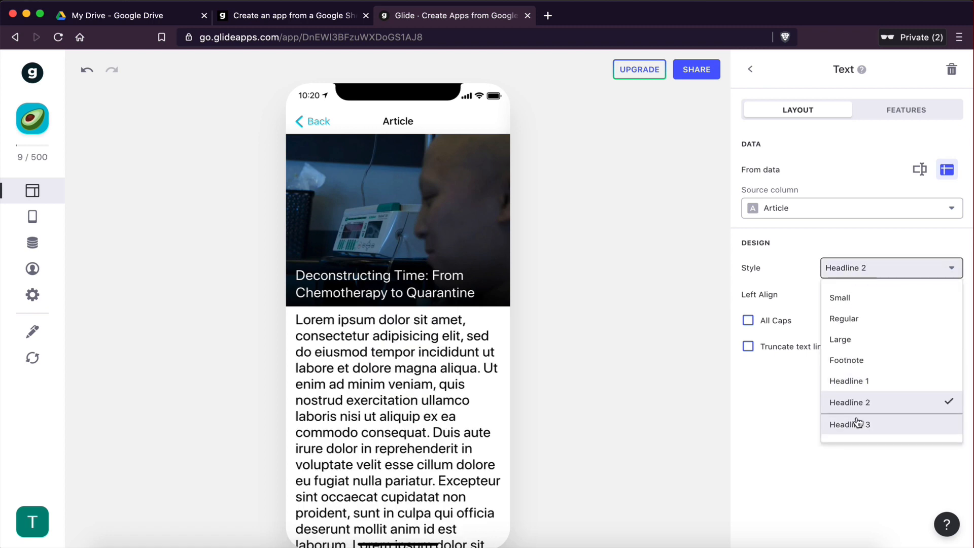
left_click(857, 423)
left_click(862, 270)
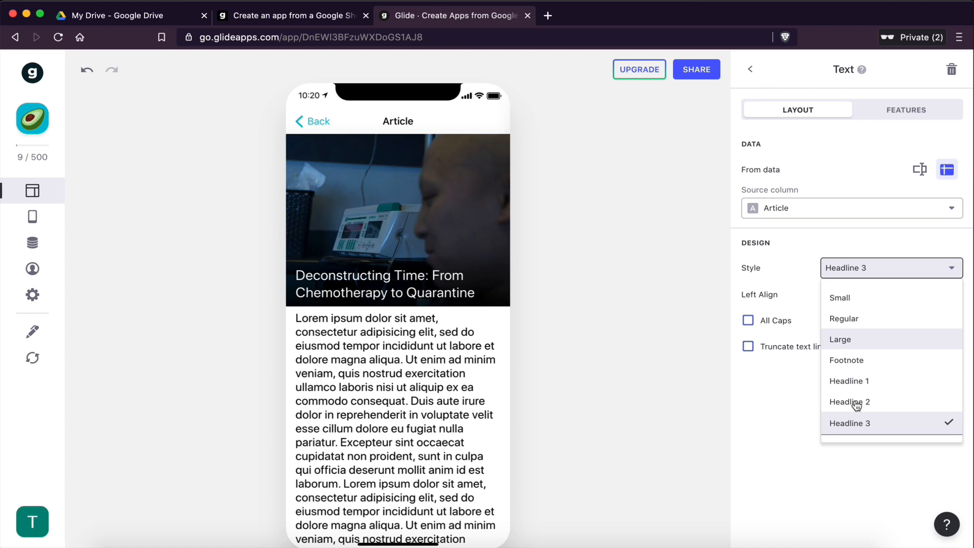
left_click(850, 359)
left_click(857, 271)
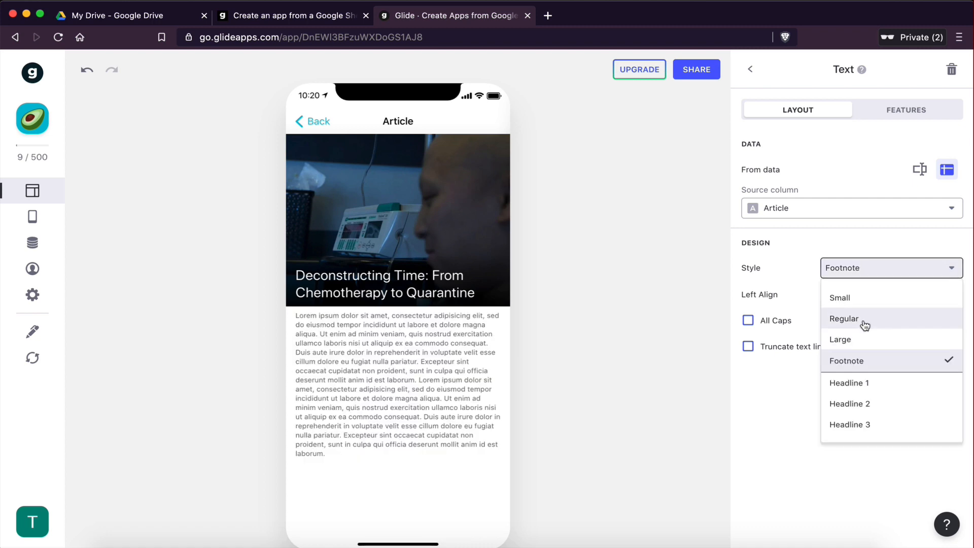
left_click(858, 339)
left_click(863, 270)
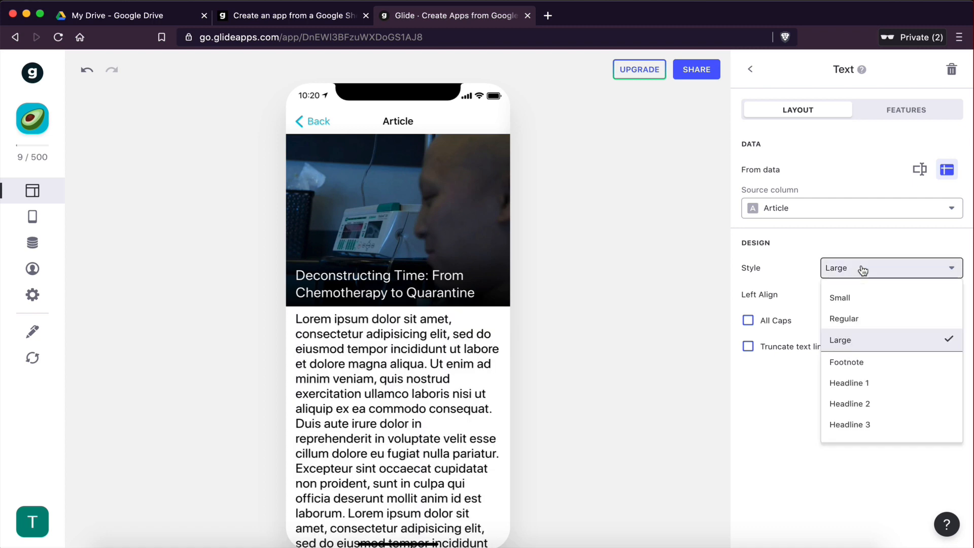
left_click(861, 318)
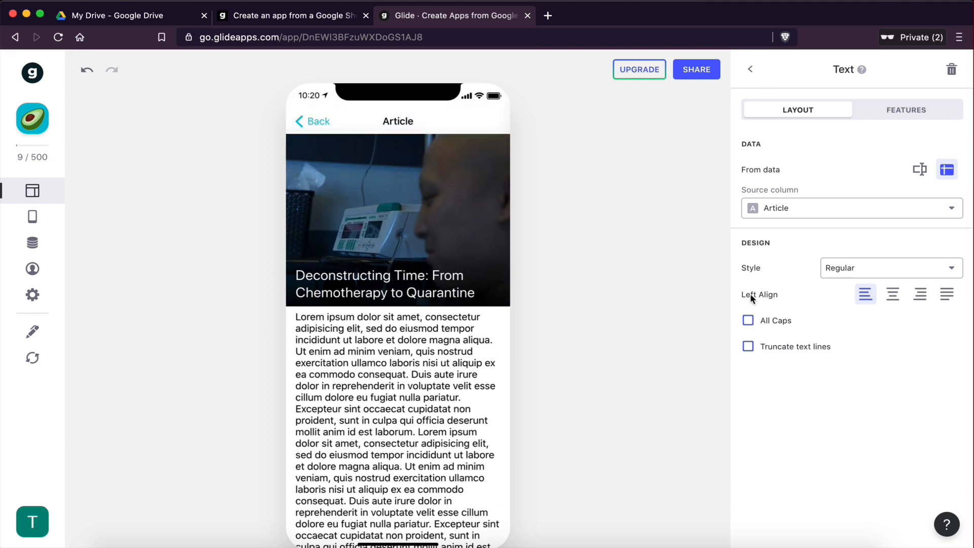
Step: Justify the article text
left_click(948, 296)
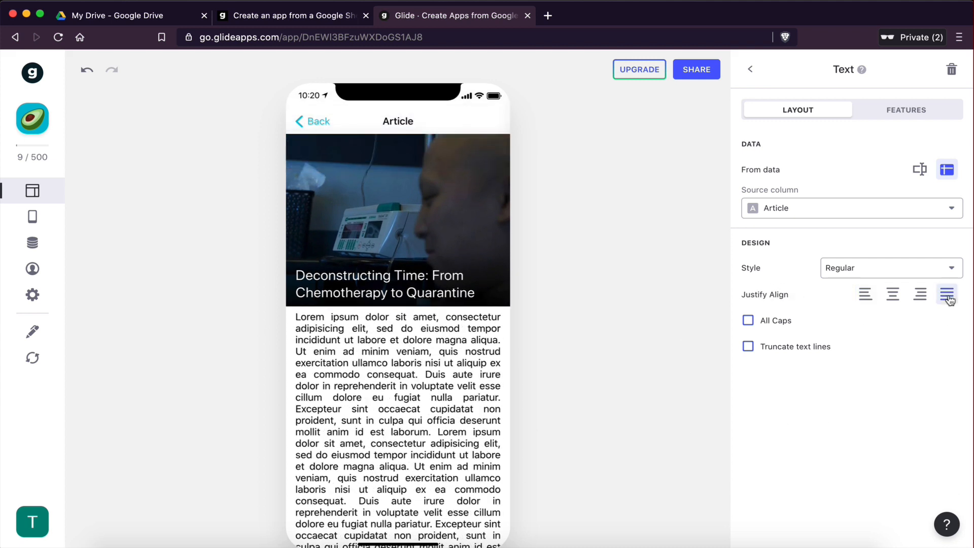
scroll(377, 370, "down", 2)
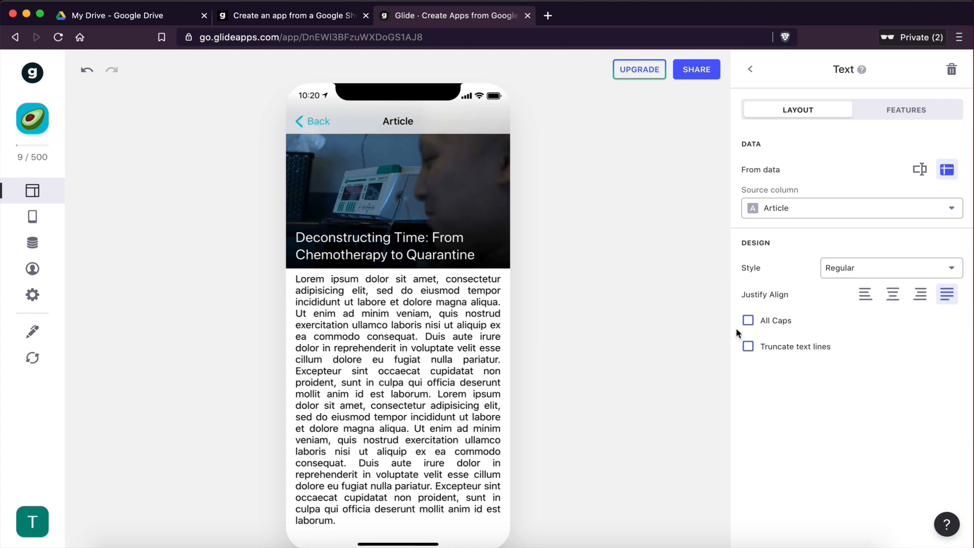
Step: Try truncating the article text to three lines, then turn truncation off again
left_click(748, 346)
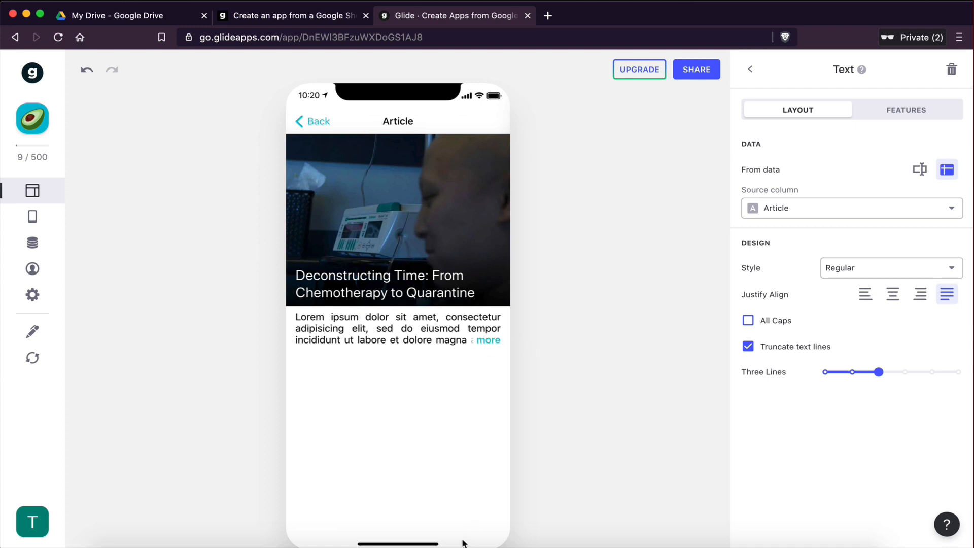
left_click(486, 341)
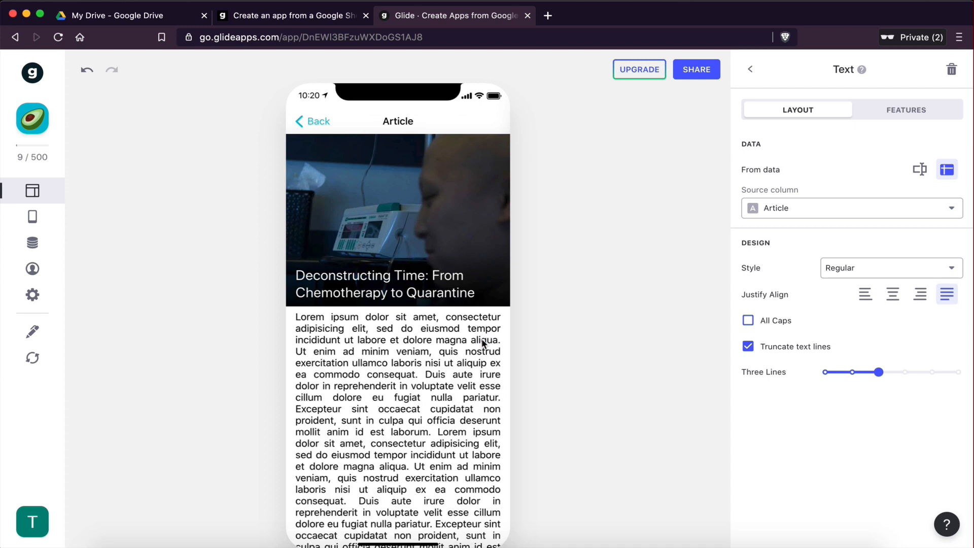
scroll(376, 390, "down", 2)
scroll(380, 307, "up", 2)
mouse_move(879, 371)
left_mouse_down()
mouse_move(898, 369)
mouse_move(879, 371)
left_mouse_up()
left_click(749, 347)
left_click(748, 346)
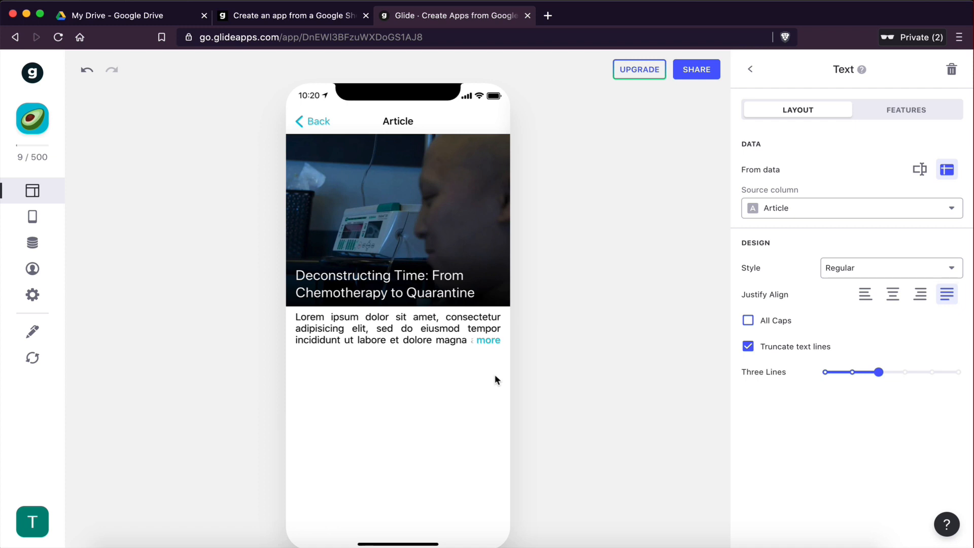
left_click(748, 347)
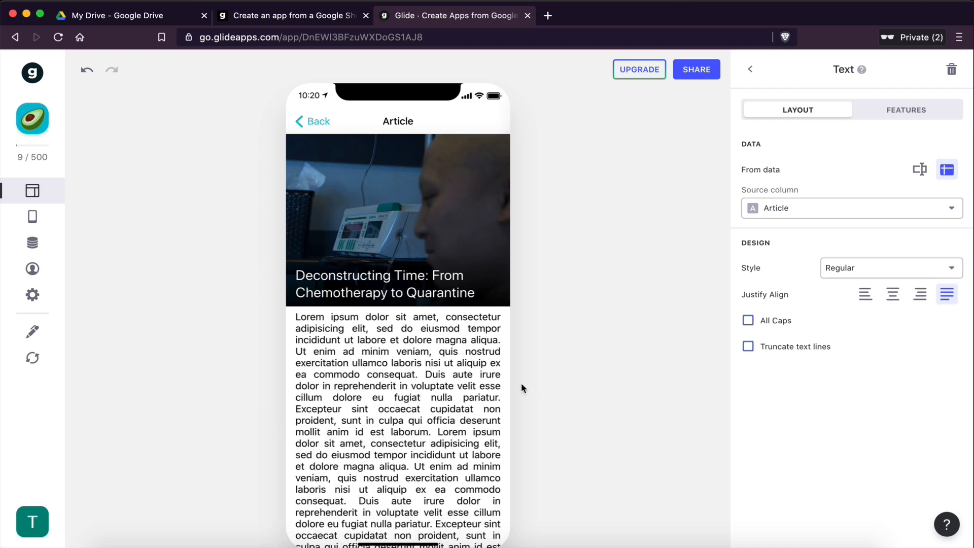
Step: Compare the article screen with the reference app design, then return to the components list
scroll(370, 452, "down", 1)
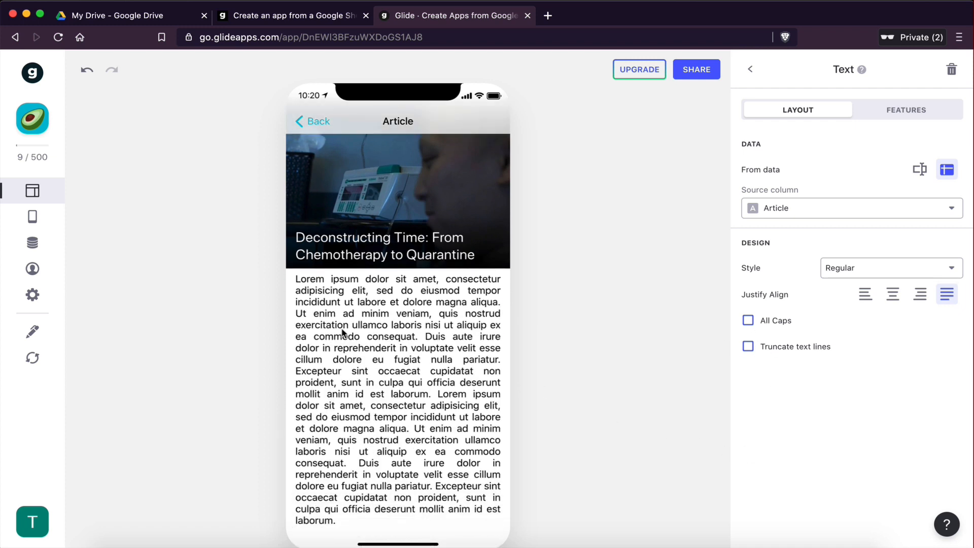
scroll(345, 334, "up", 1)
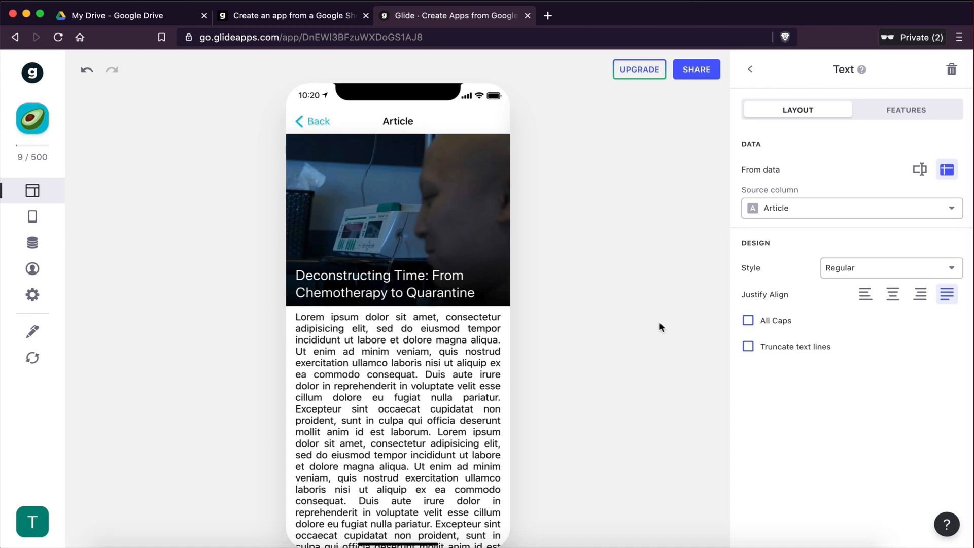
key("ctrl+Left")
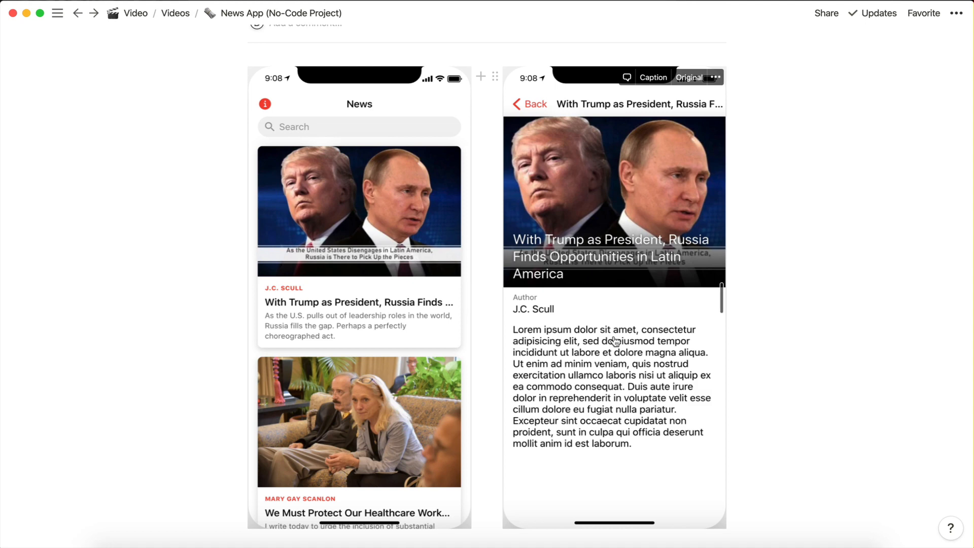
key("ctrl+Right")
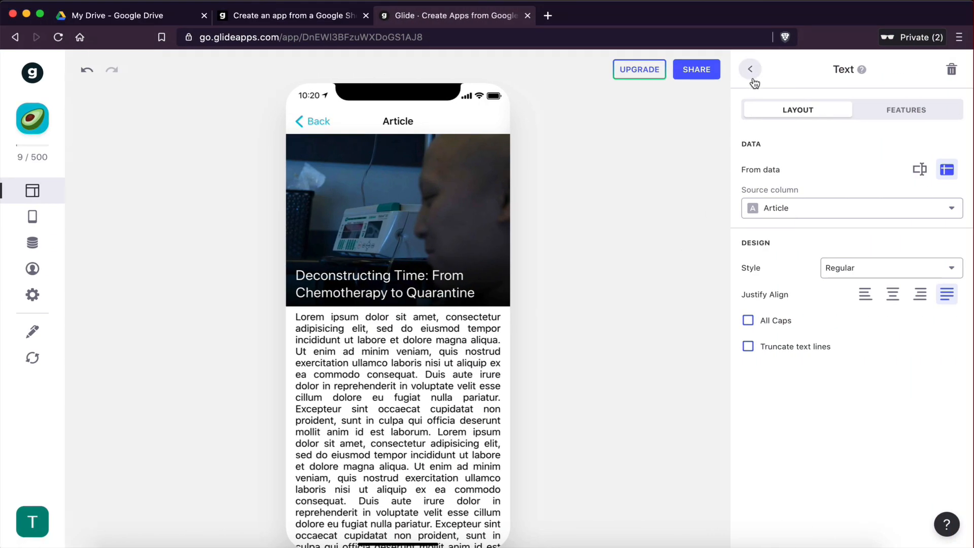
left_click(751, 69)
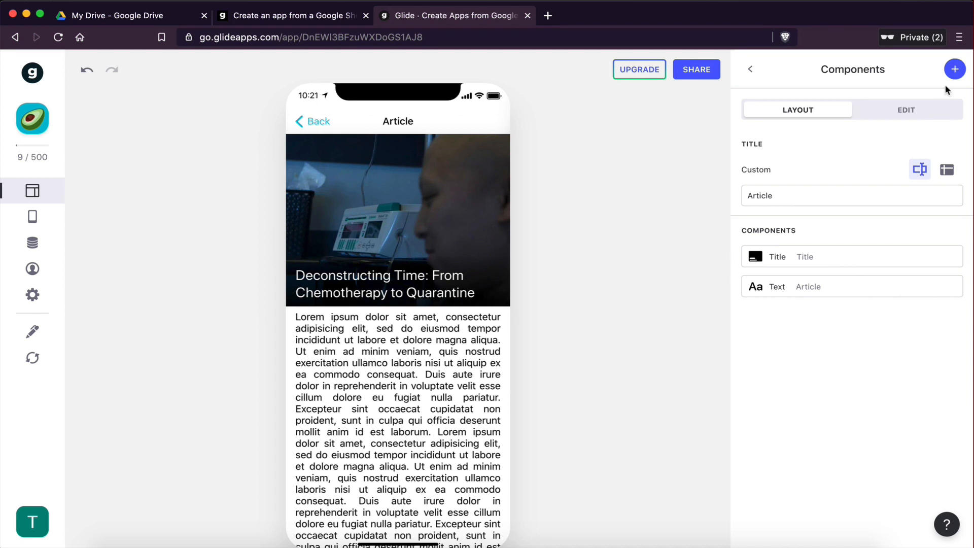
Step: Add a Basic Text component to the article screen and move it above the article text
left_click(955, 70)
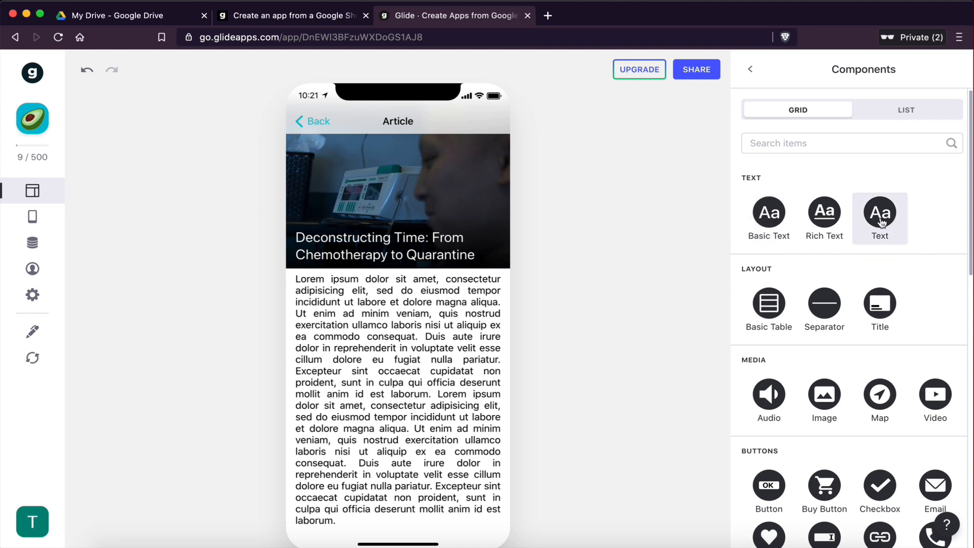
left_click(770, 219)
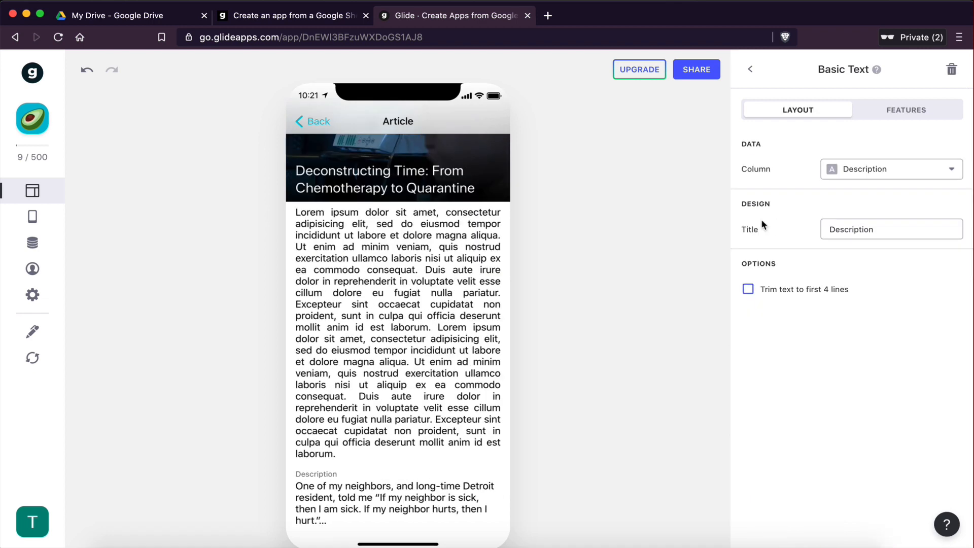
left_click(750, 70)
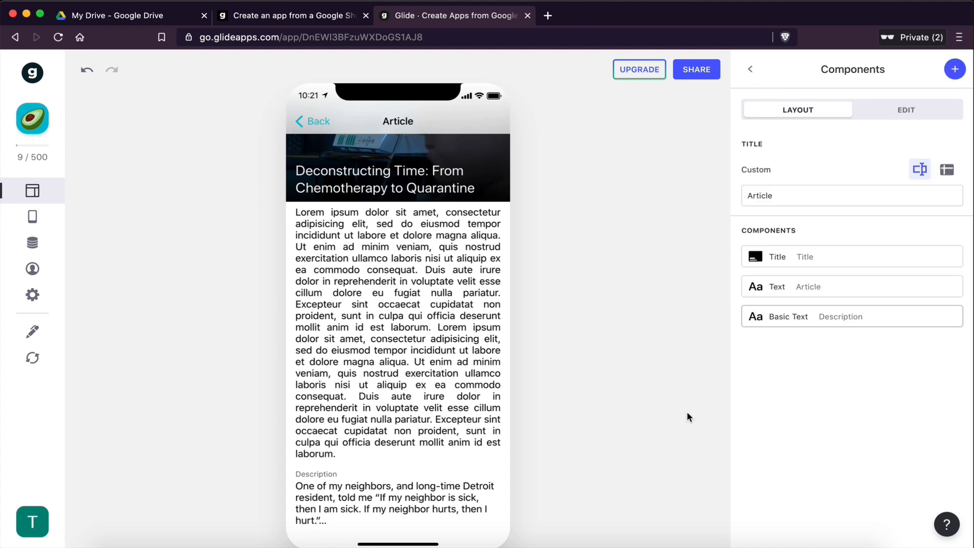
mouse_move(778, 321)
left_click_drag(778, 320, 779, 289)
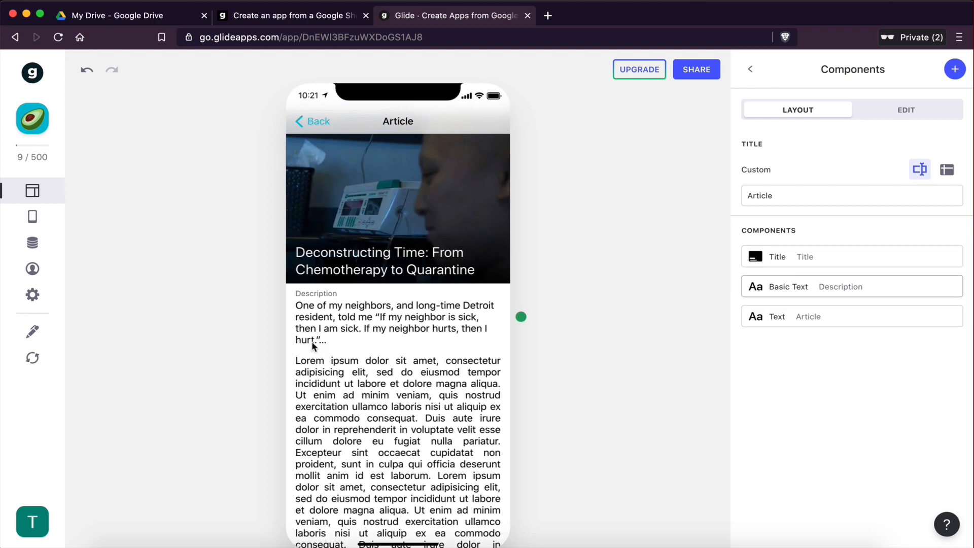
Step: Set the Basic Text component's column to Author
left_click(825, 291)
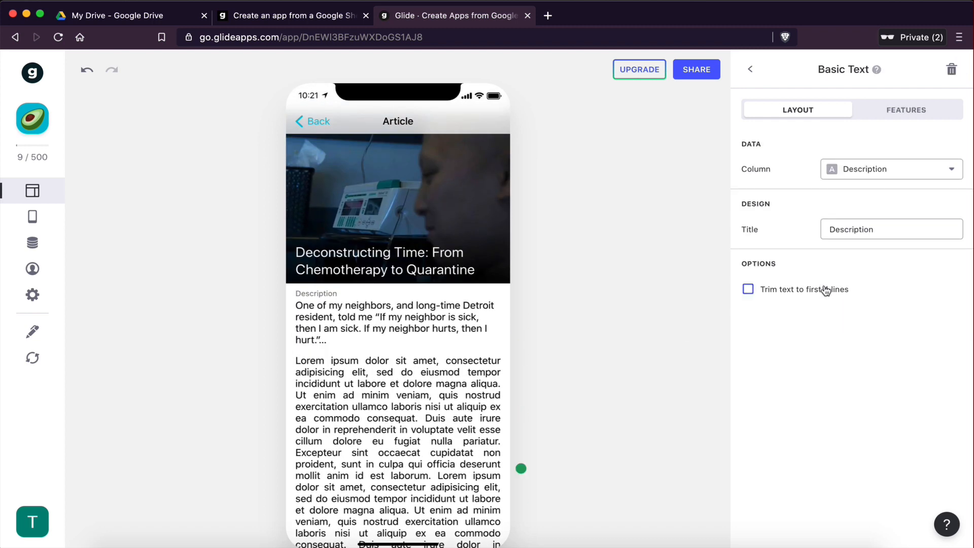
left_click(861, 176)
left_click(859, 246)
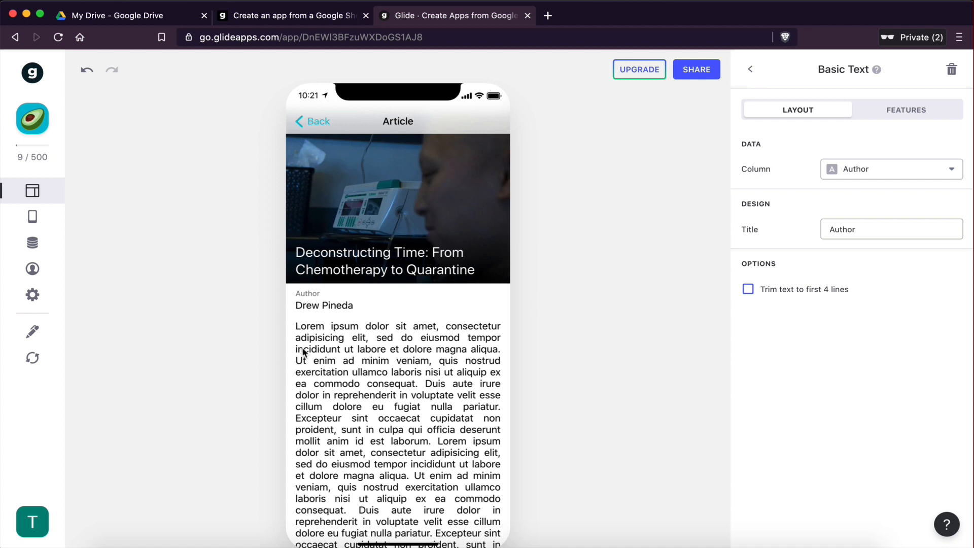
left_click(750, 69)
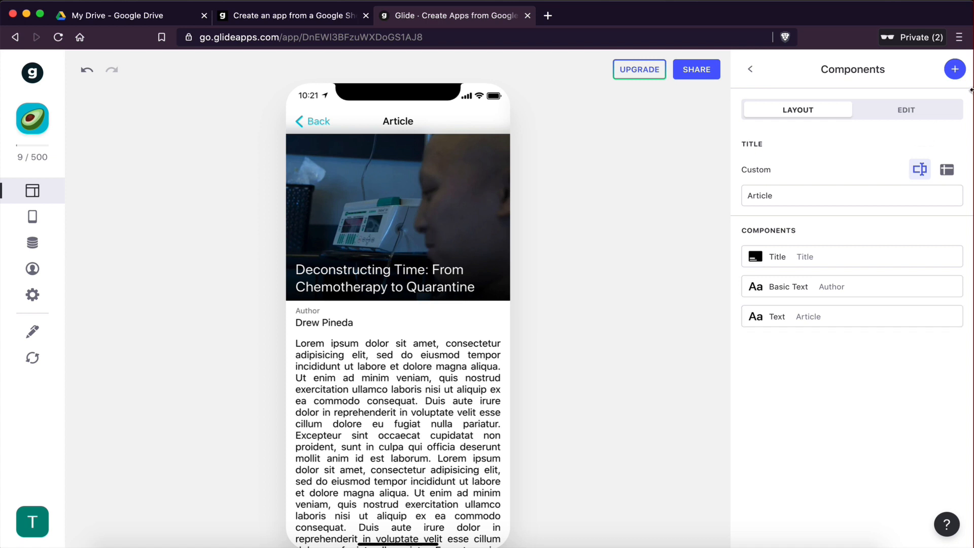
Step: Browse the available component types without adding one
left_click(955, 69)
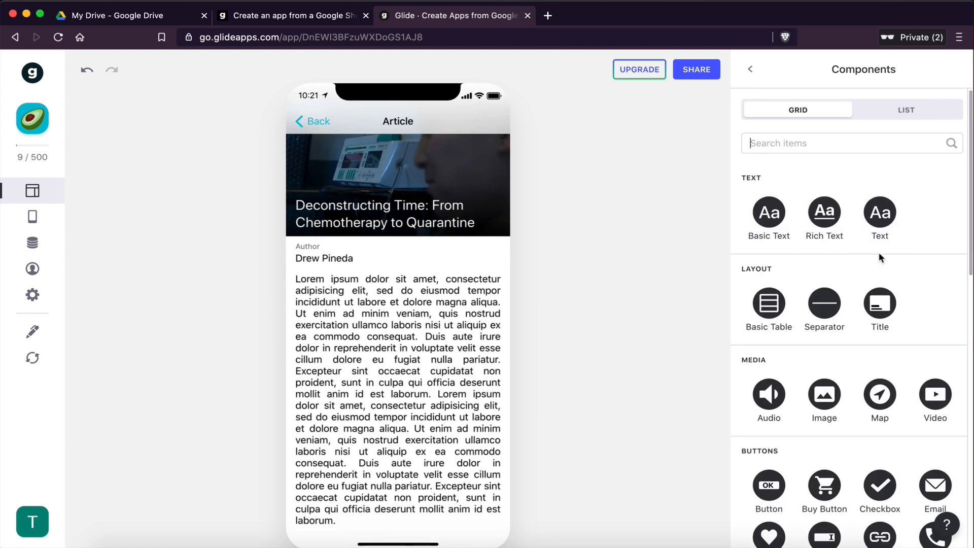
scroll(880, 320, "down", 2)
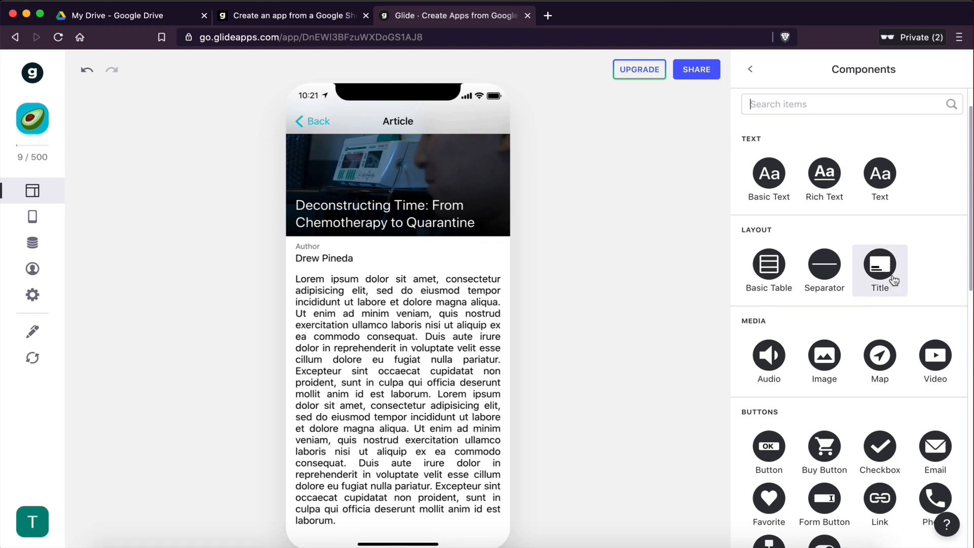
scroll(878, 309, "down", 6)
scroll(811, 254, "down", 5)
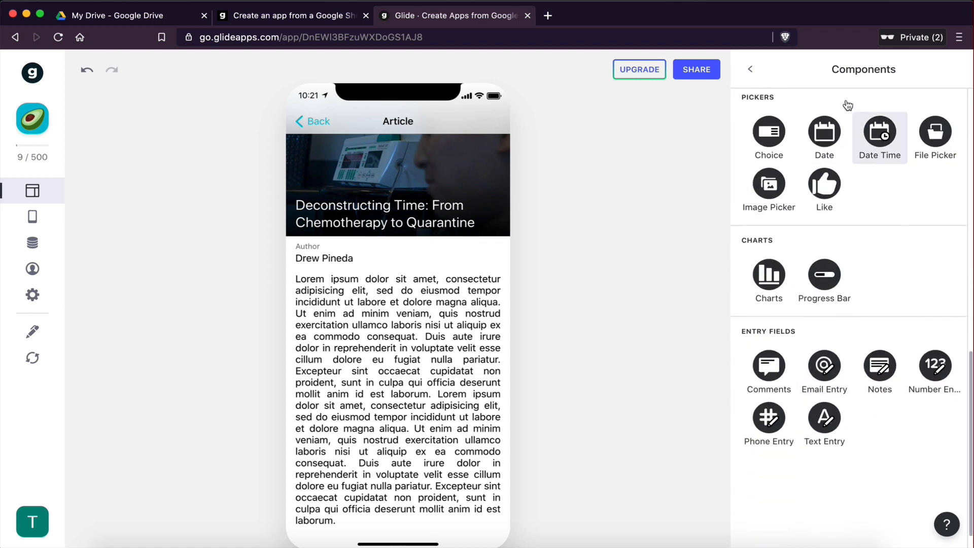
scroll(801, 279, "up", 10)
scroll(811, 279, "up", 3)
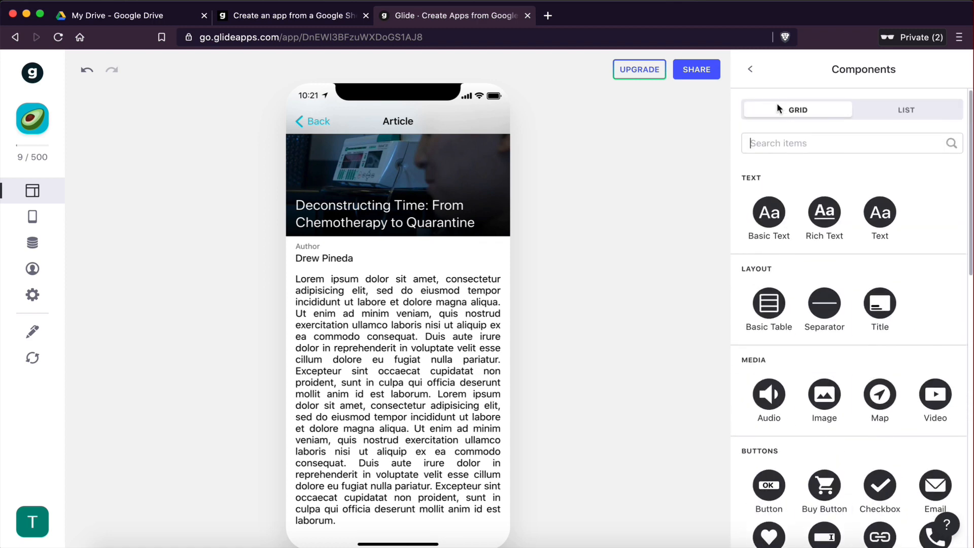
left_click(750, 69)
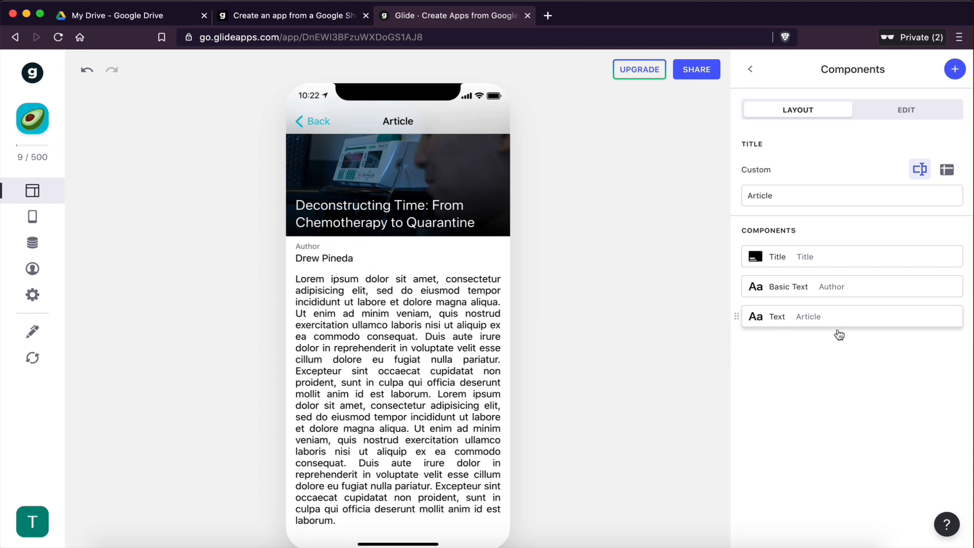
Step: Inspect the article text component's settings and scroll through the screen preview
left_click(827, 318)
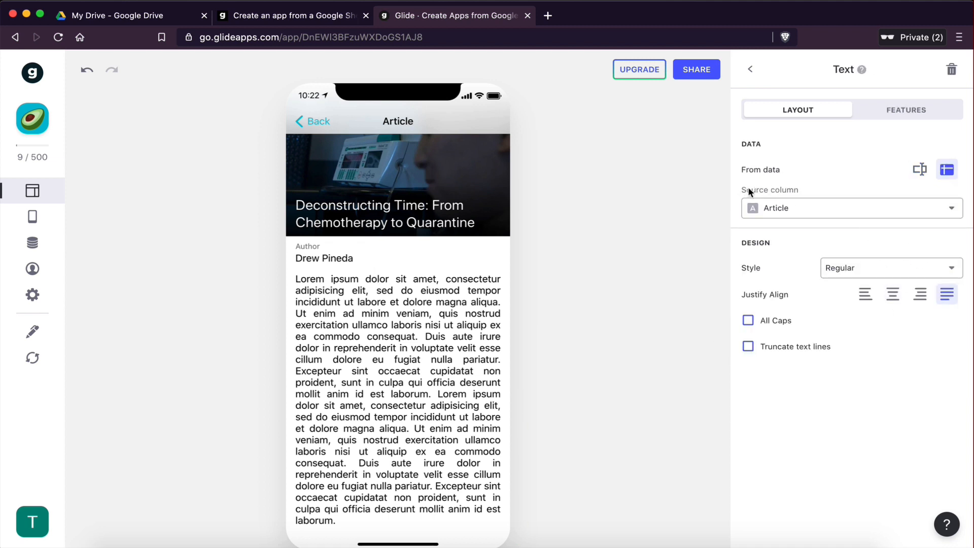
left_click(751, 76)
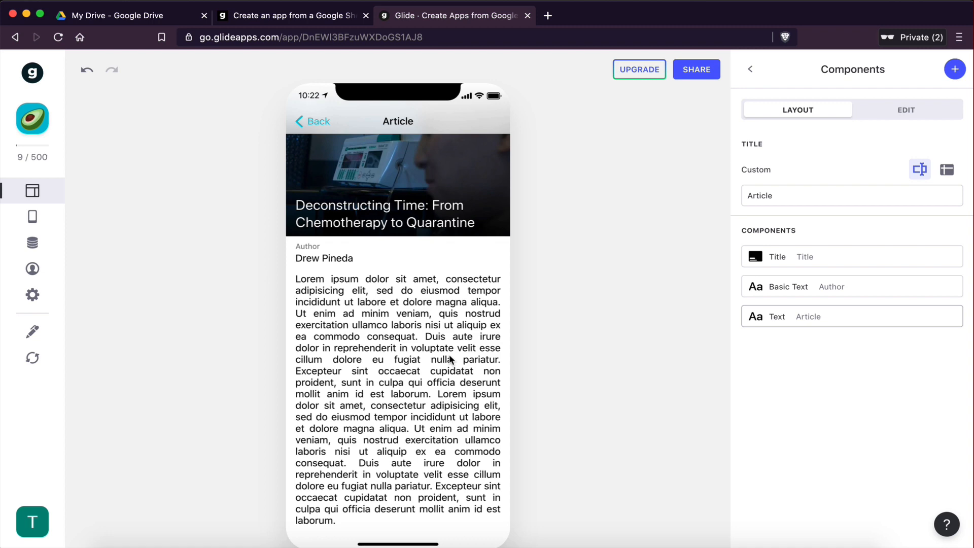
scroll(503, 314, "up", 2)
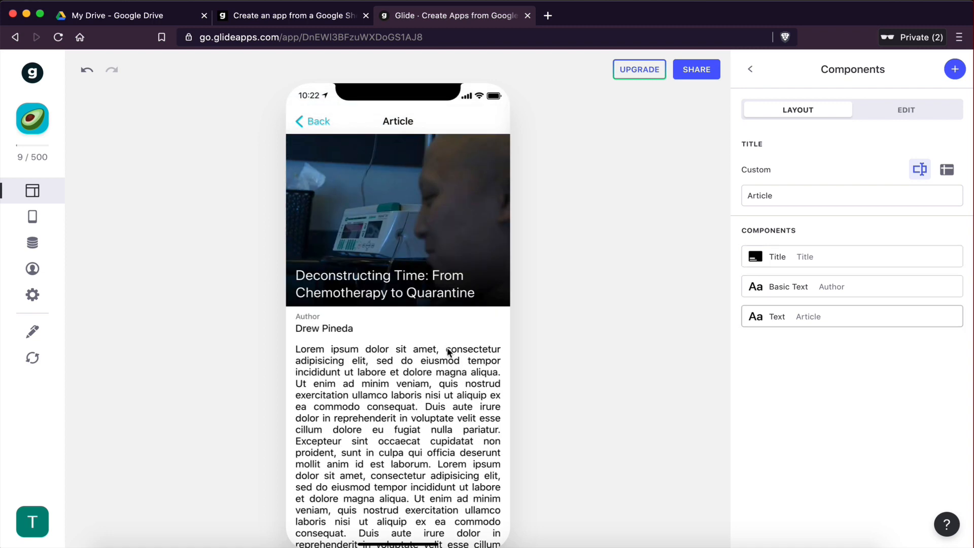
scroll(446, 350, "down", 2)
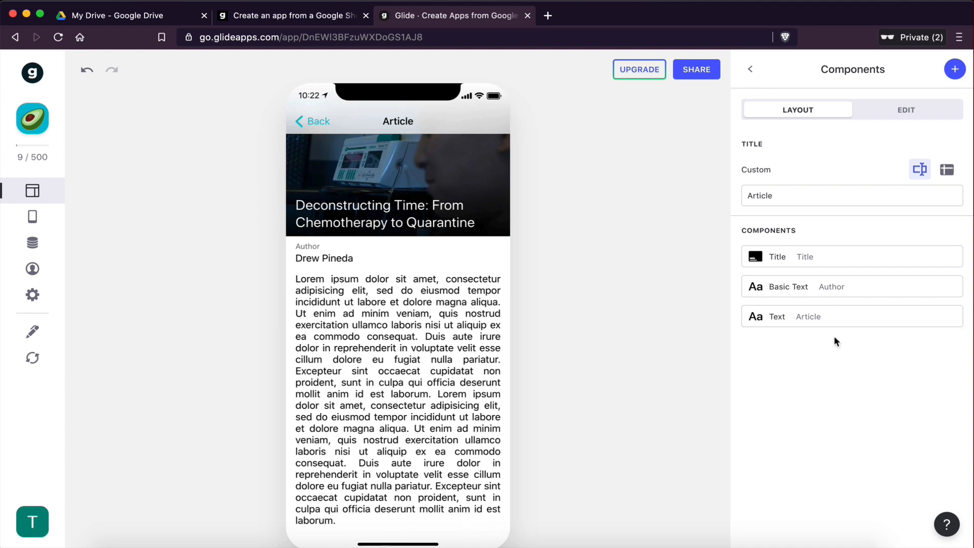
Step: Add a Button component below the article text and title it Full Article
left_click(956, 71)
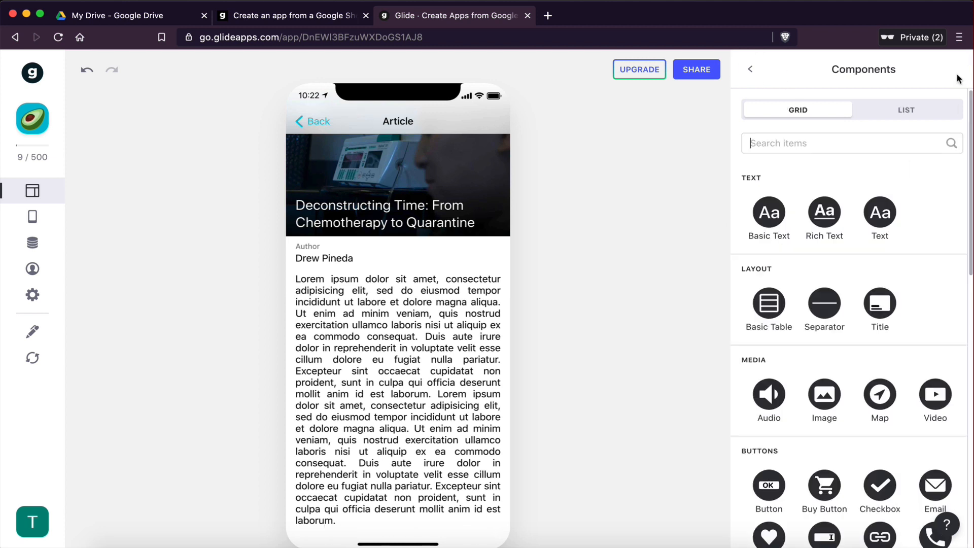
left_click(801, 135)
scroll(804, 432, "down", 4)
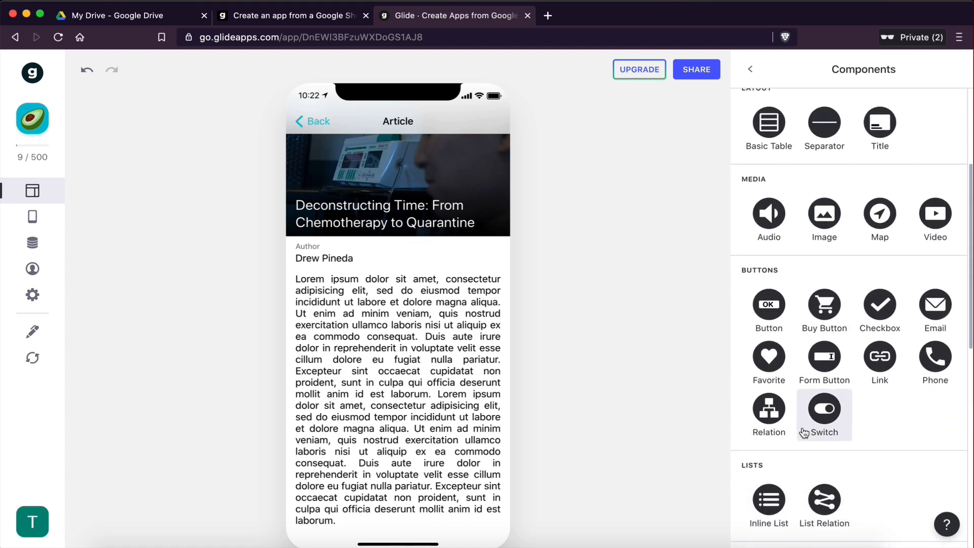
left_click(769, 306)
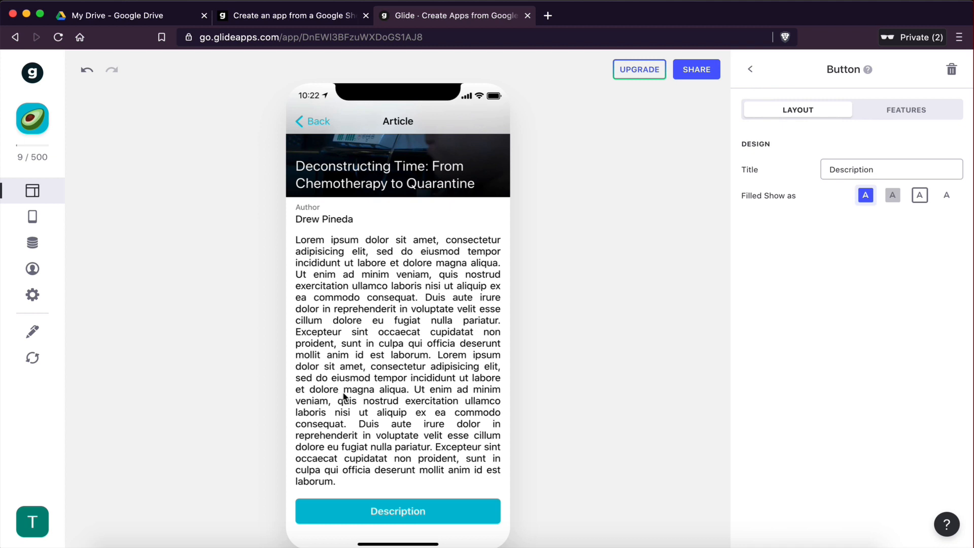
left_click_drag(874, 170, 831, 168)
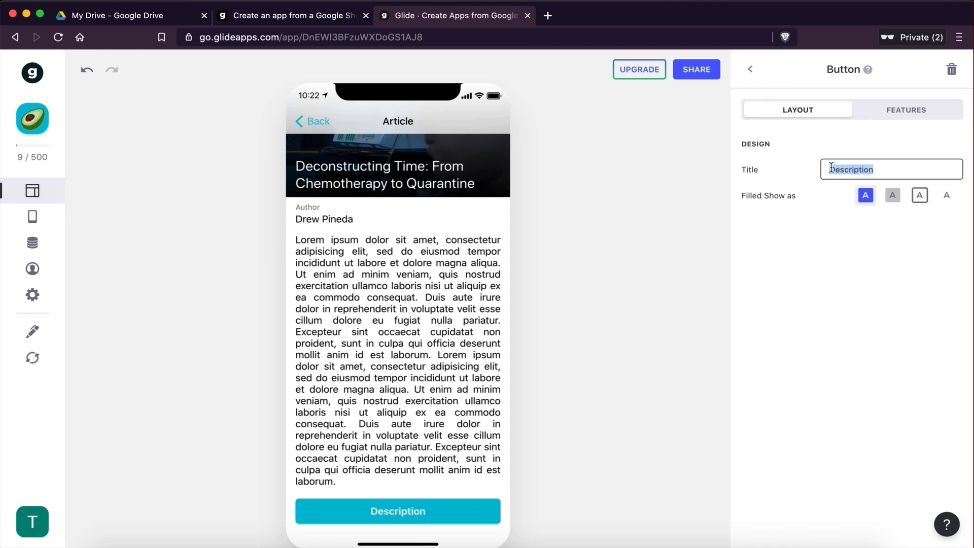
type("Full Article")
left_click(815, 263)
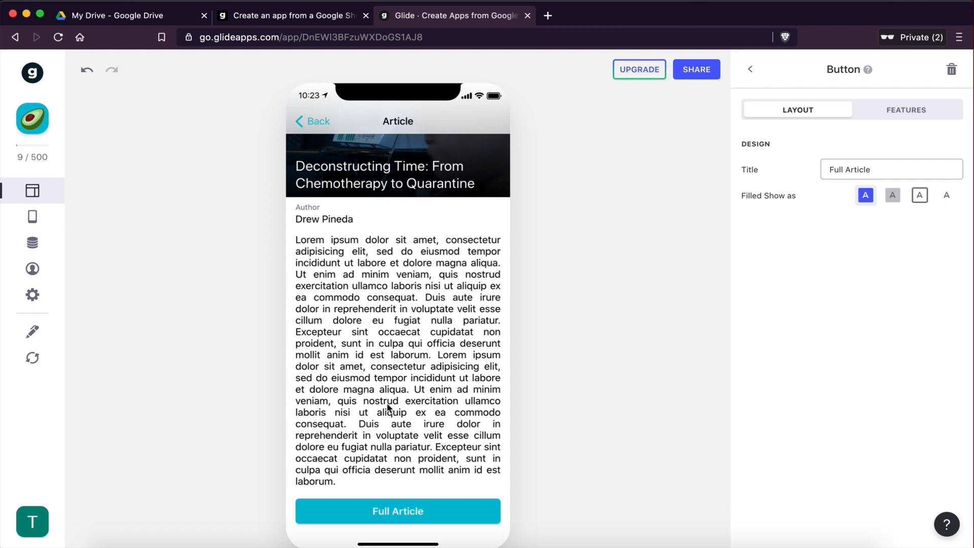
Step: Open a new browser tab, search for cnn and open the CNN site
left_click(548, 15)
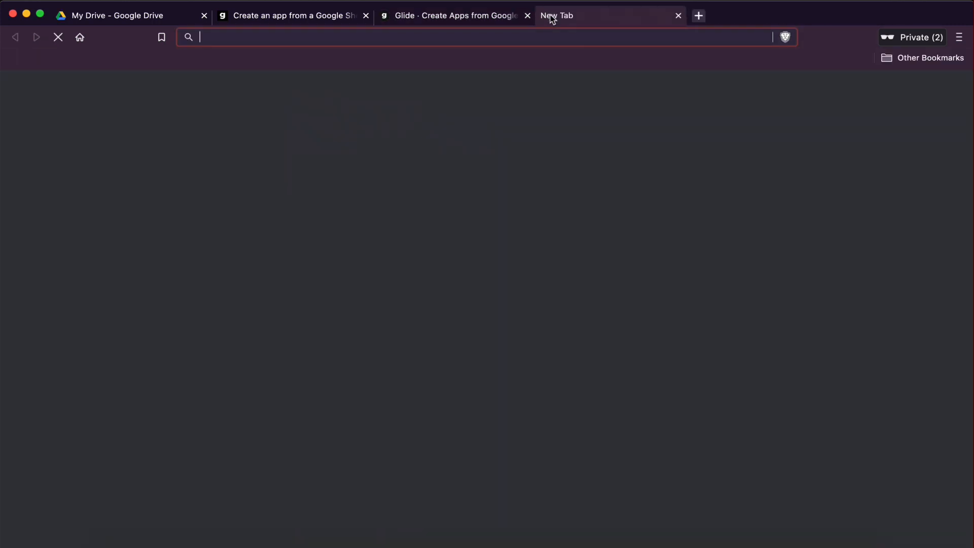
type("cnn")
key("Return")
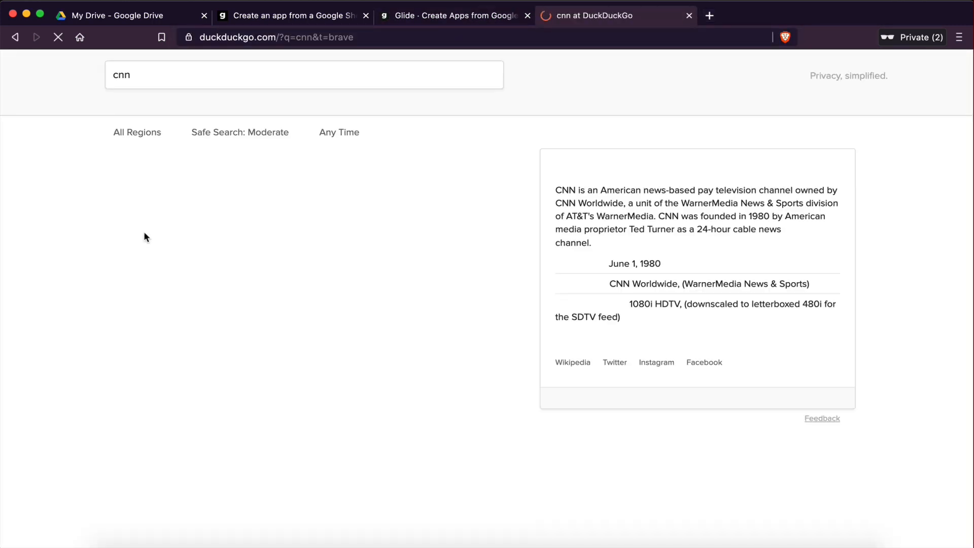
left_click(131, 366)
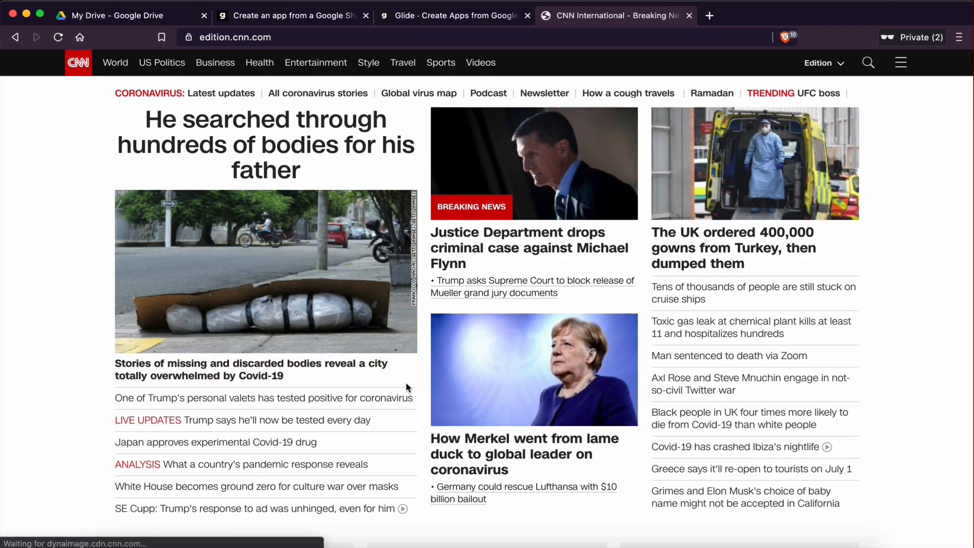
Step: Scroll through the CNN homepage, accept the cookies, and open the 'She warned of virus decades ago' video page
scroll(406, 385, "down", 2)
scroll(547, 361, "down", 15)
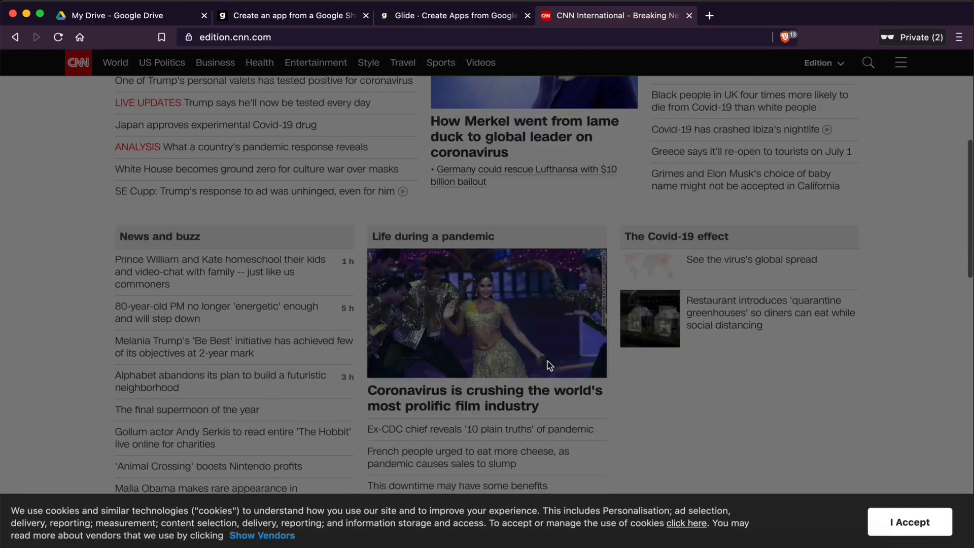
left_click(892, 520)
scroll(585, 375, "down", 3)
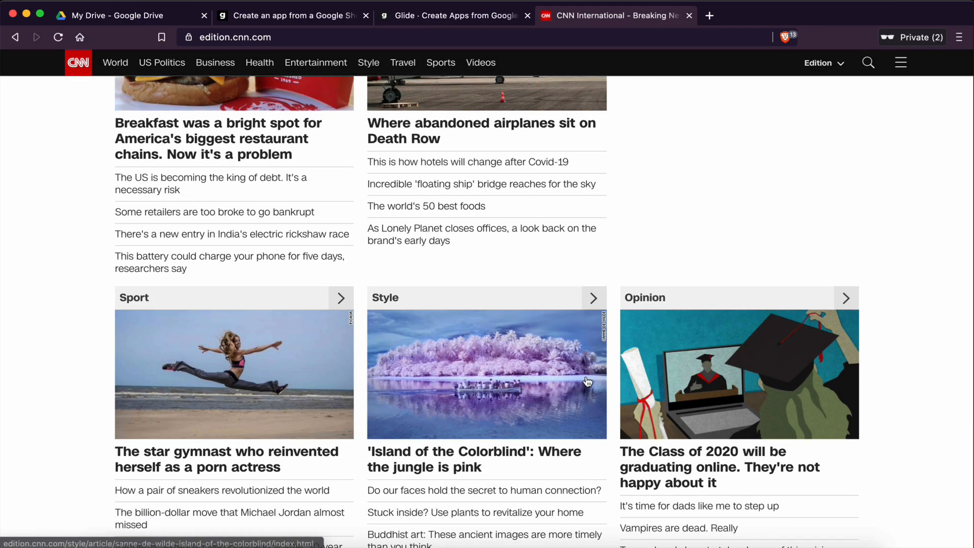
scroll(457, 366, "down", 5)
left_click(433, 361)
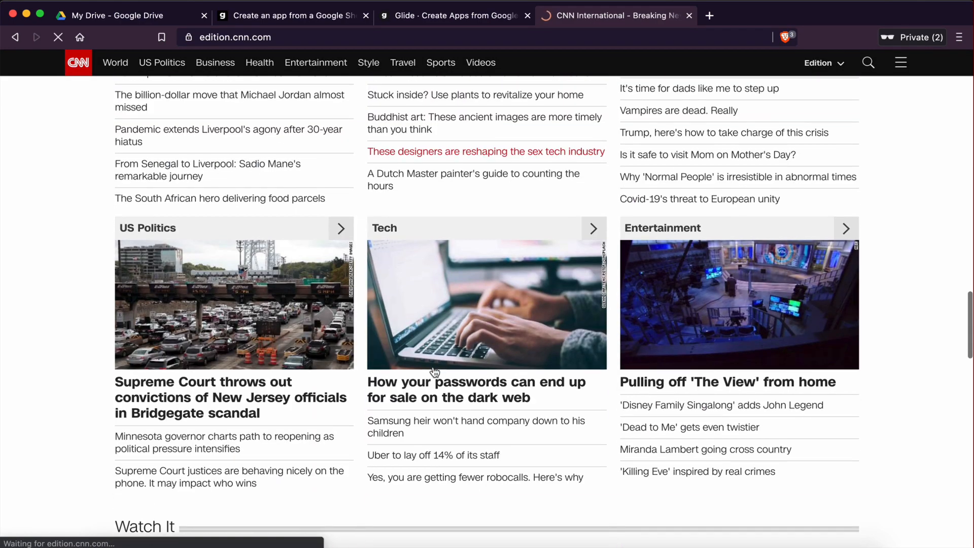
scroll(506, 366, "down", 12)
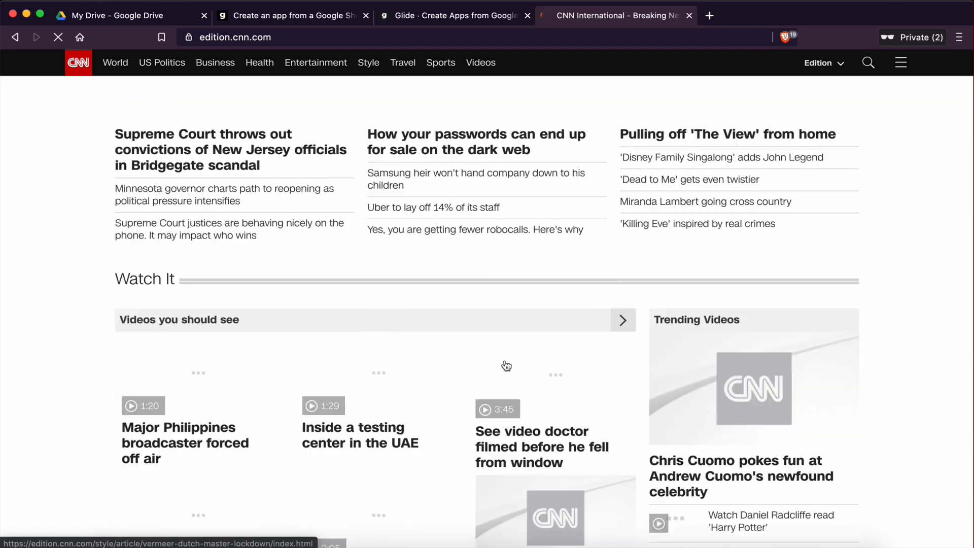
scroll(505, 364, "down", 8)
scroll(505, 365, "up", 10)
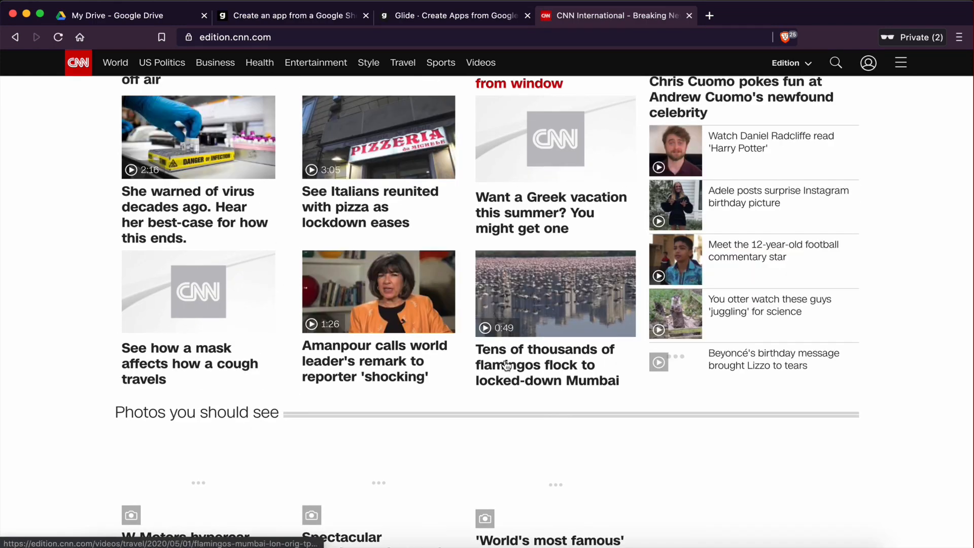
scroll(506, 365, "up", 5)
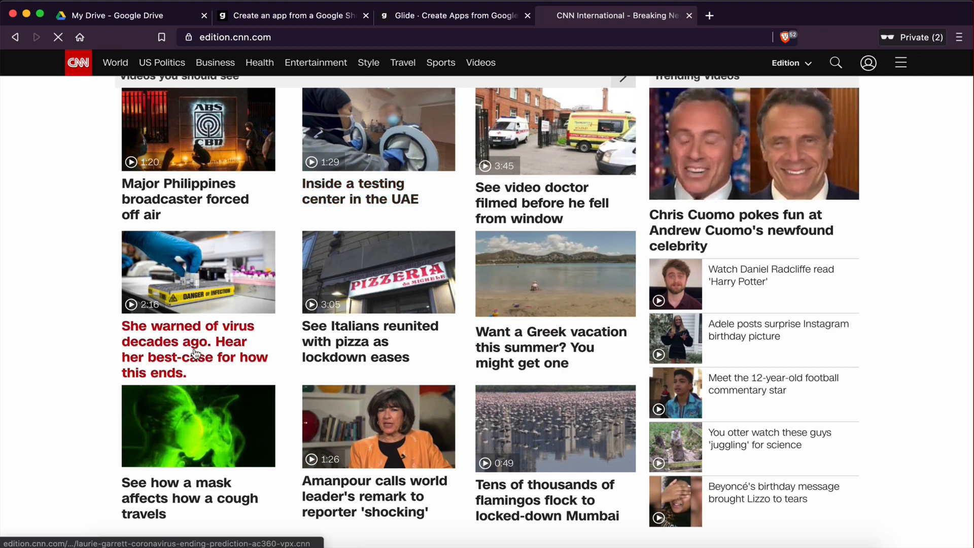
left_click(196, 354)
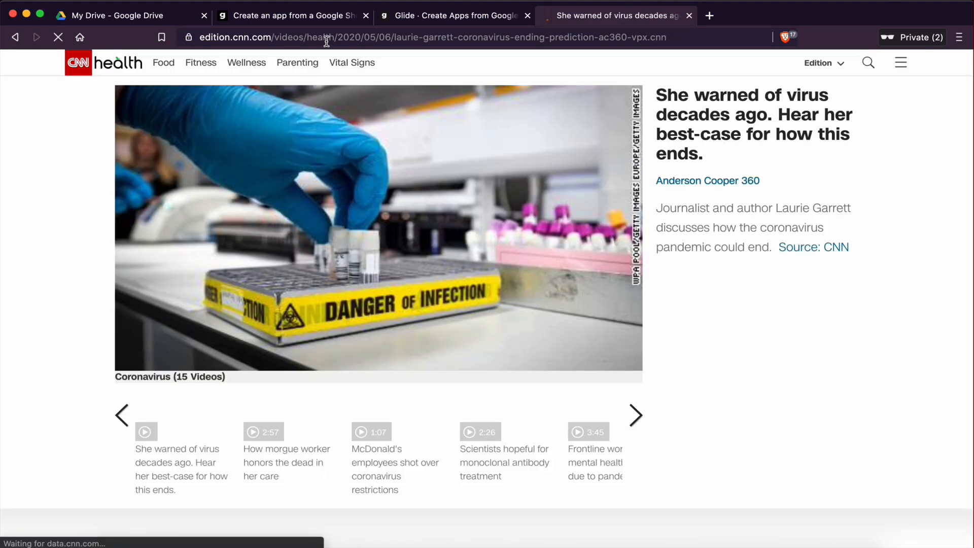
Step: Select the CNN video page's address and switch to the News App Tutorial spreadsheet
left_click(426, 36)
key("super+c")
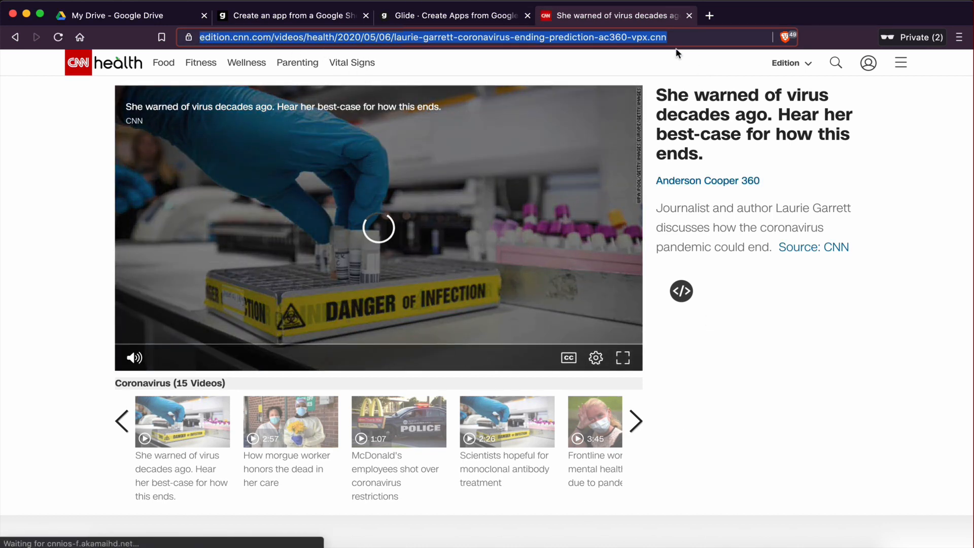
left_click(424, 22)
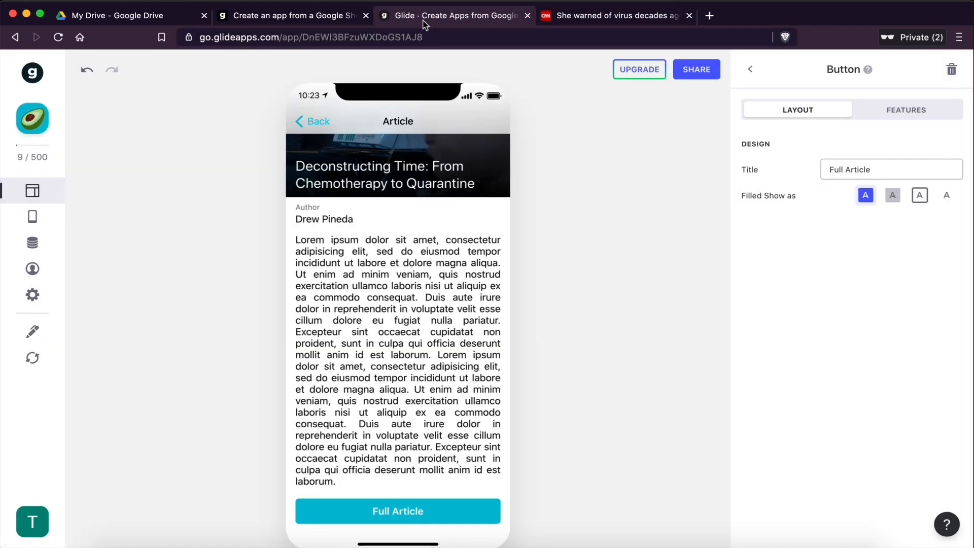
left_click(580, 17)
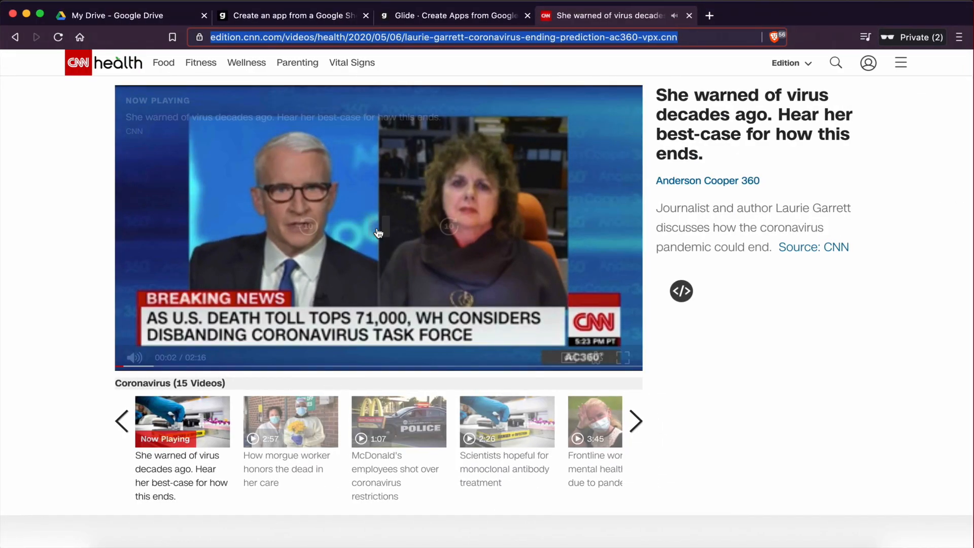
left_click(808, 322)
key("ctrl+Right")
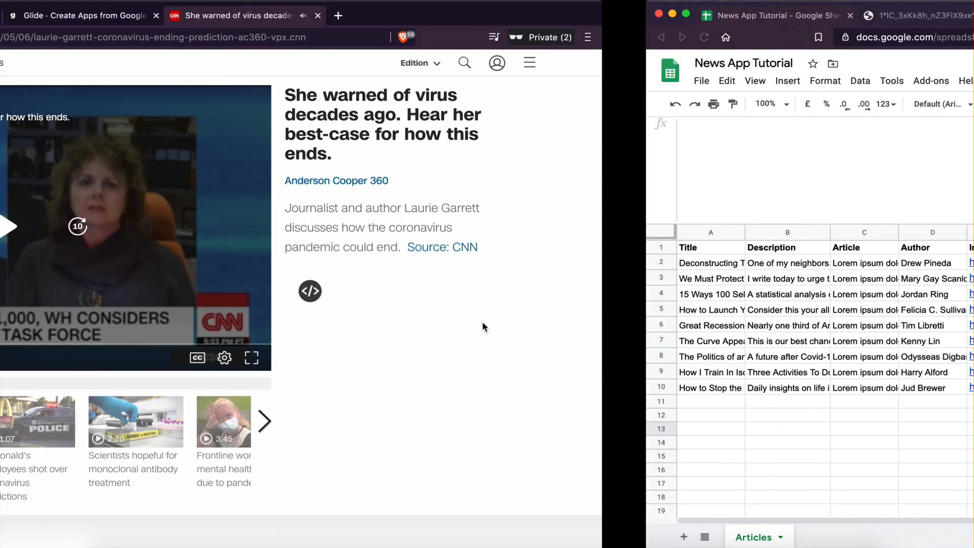
Step: Add a new column header named Full Article Link in column F of the Articles sheet
left_click(449, 453)
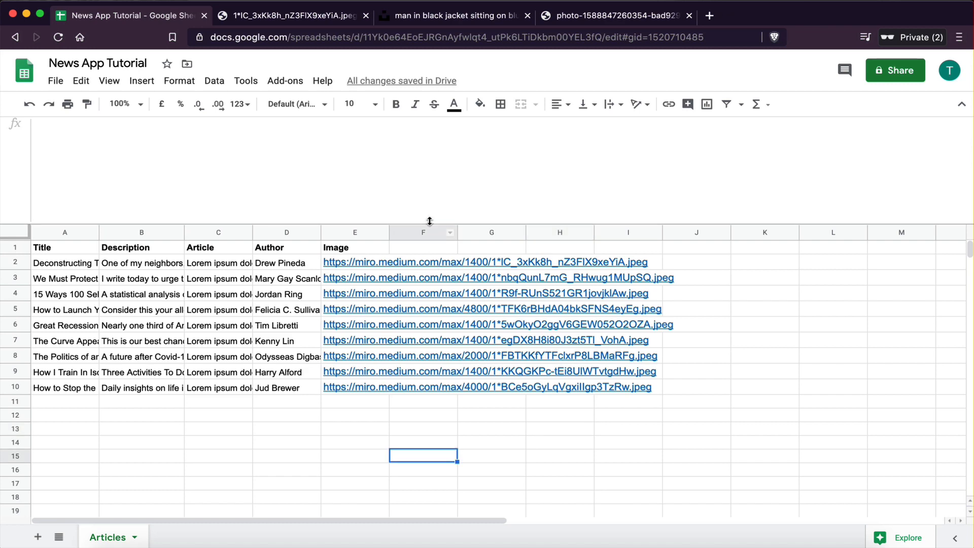
left_click_drag(429, 222, 429, 129)
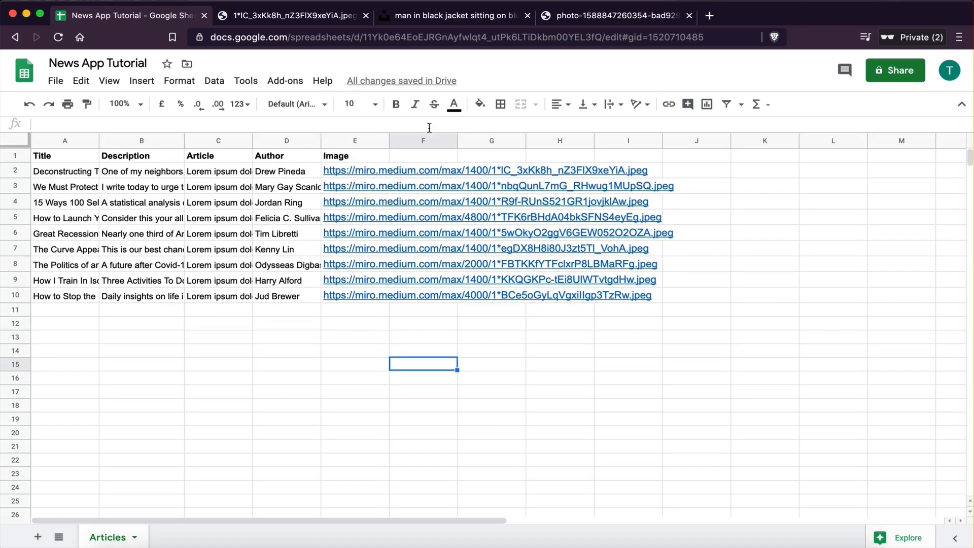
left_click(411, 156)
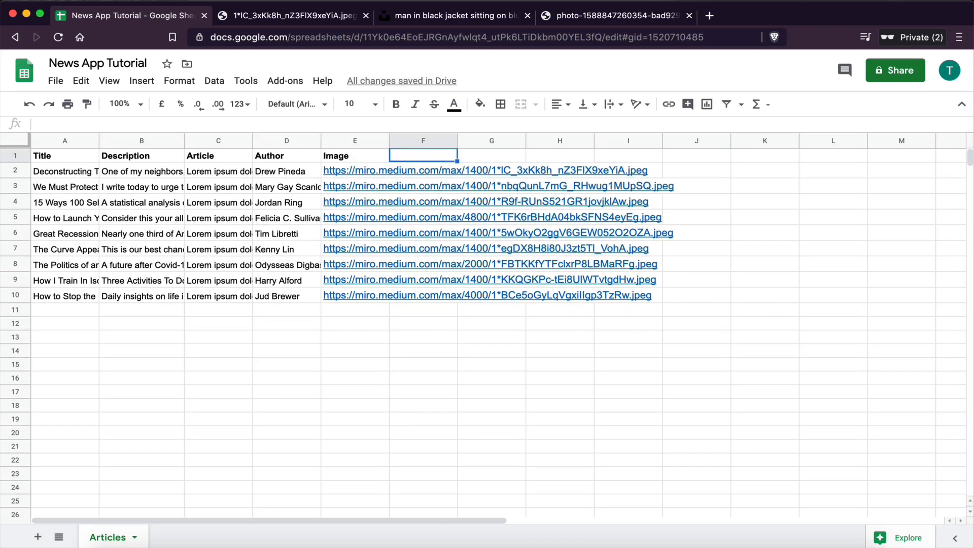
type("Bu")
key("BackSpace")
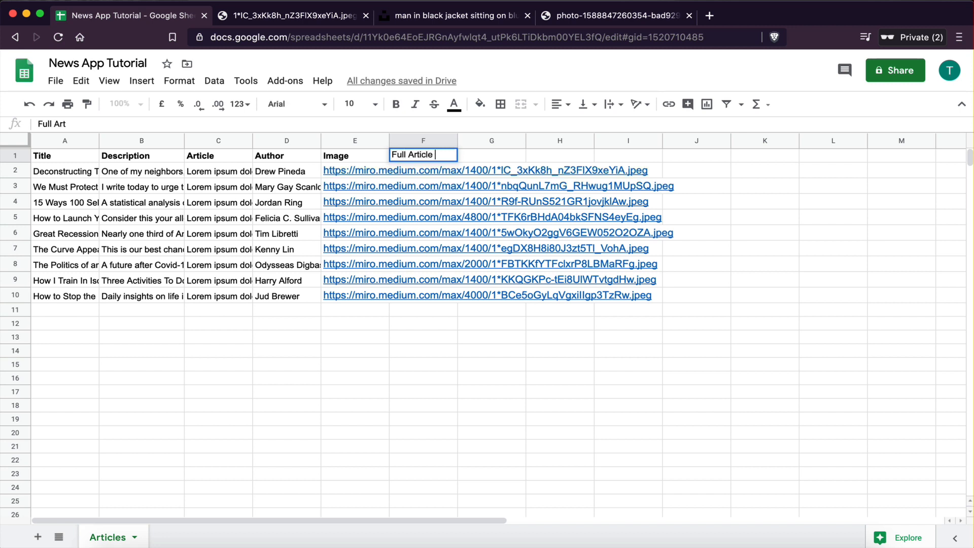
left_click(415, 351)
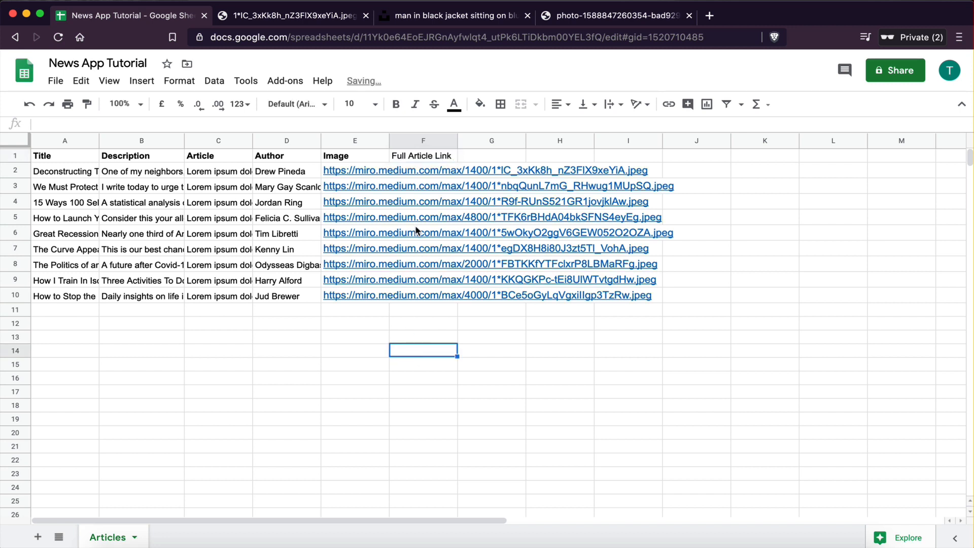
Step: Make the Full Article Link header bold and widen the Image and Full Article Link columns
left_click(412, 156)
key("ctrl+b")
left_click(416, 325)
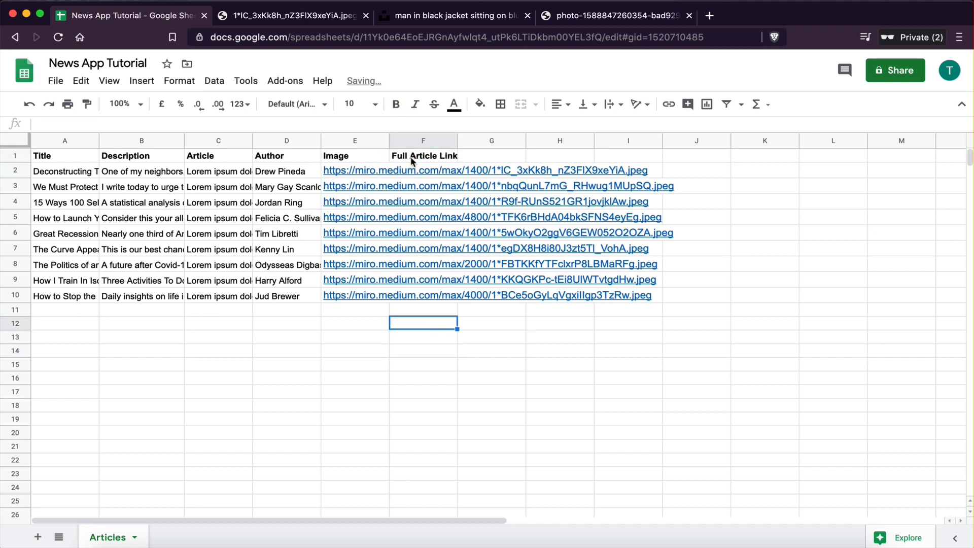
left_click_drag(389, 145, 684, 254)
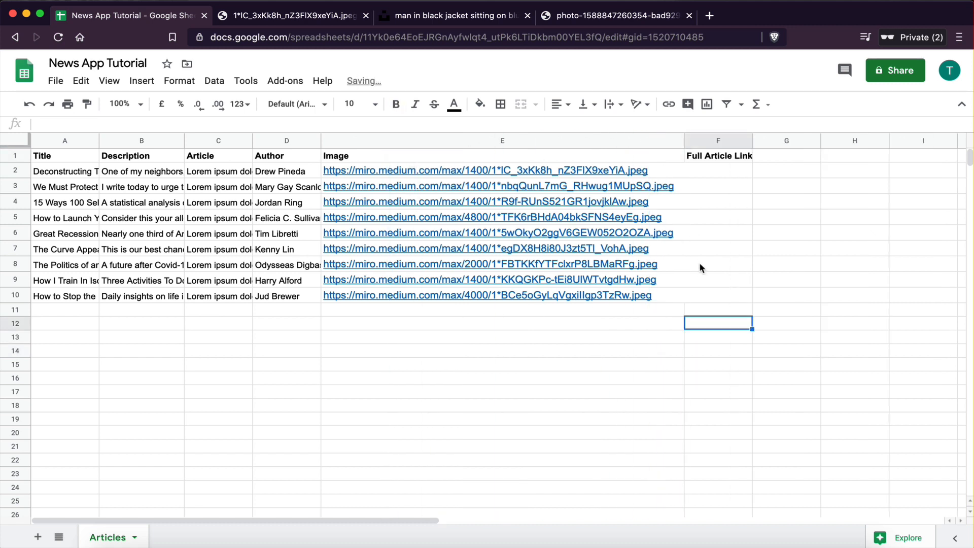
left_click(754, 138)
left_click_drag(754, 137, 809, 138)
Step: Paste the CNN video page's address into the Full Article Link cell of the first article row
left_click(732, 214)
left_click(731, 172)
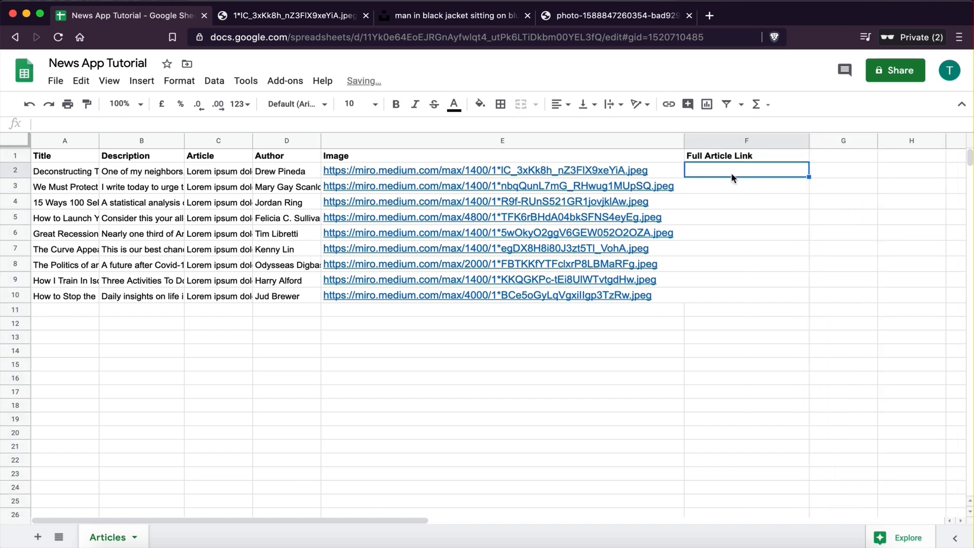
key("super+v")
left_click(710, 366)
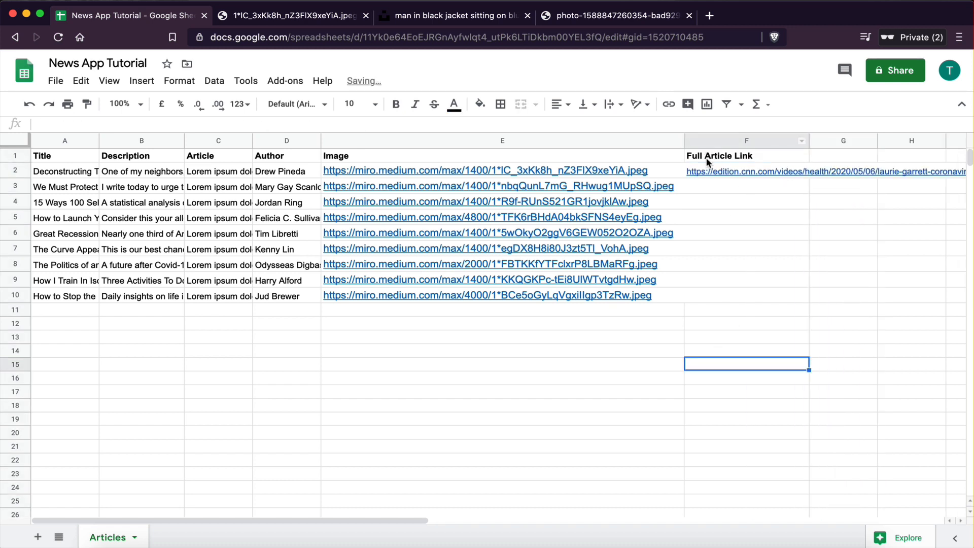
Step: Return to the Glide editor, reload the sheet data and accept adding components for the new column automatically
key("ctrl+Left")
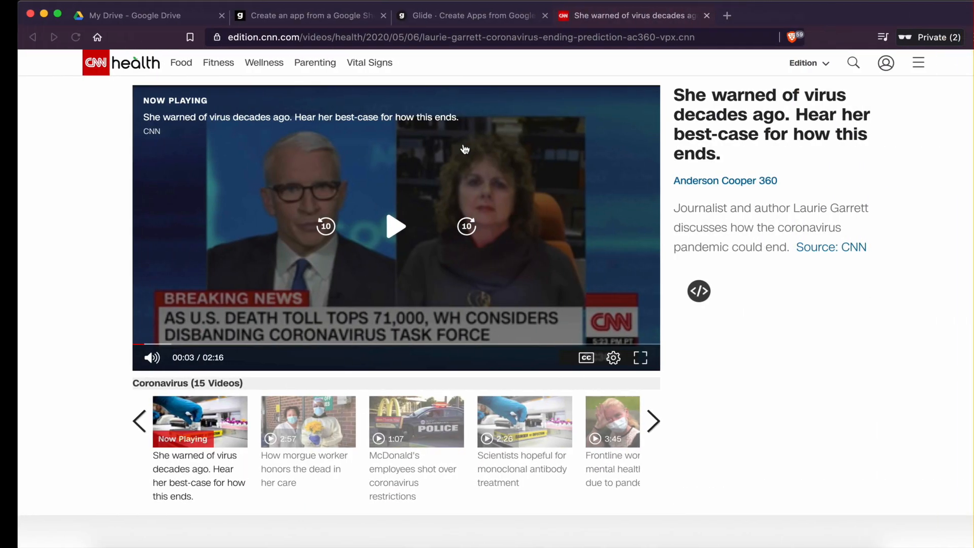
left_click(269, 19)
left_click(395, 20)
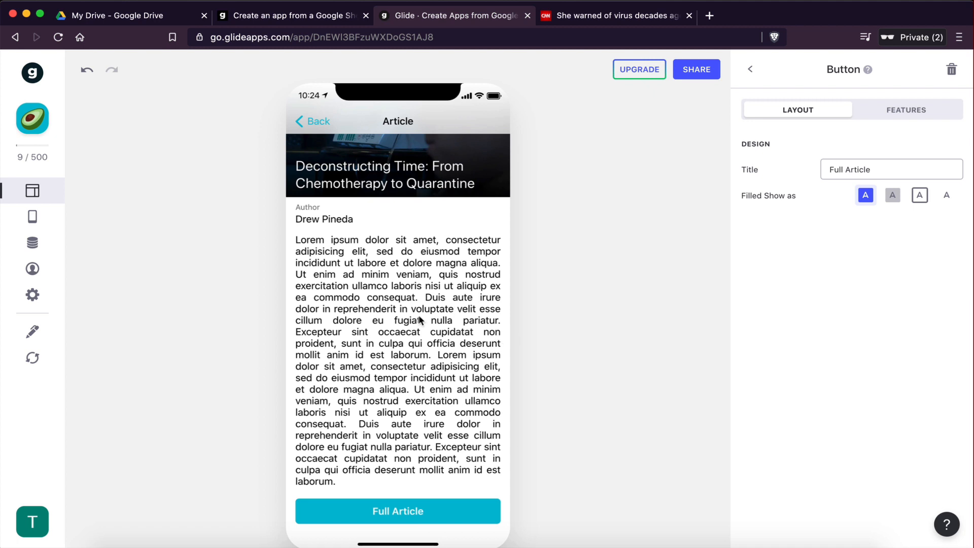
left_click(33, 358)
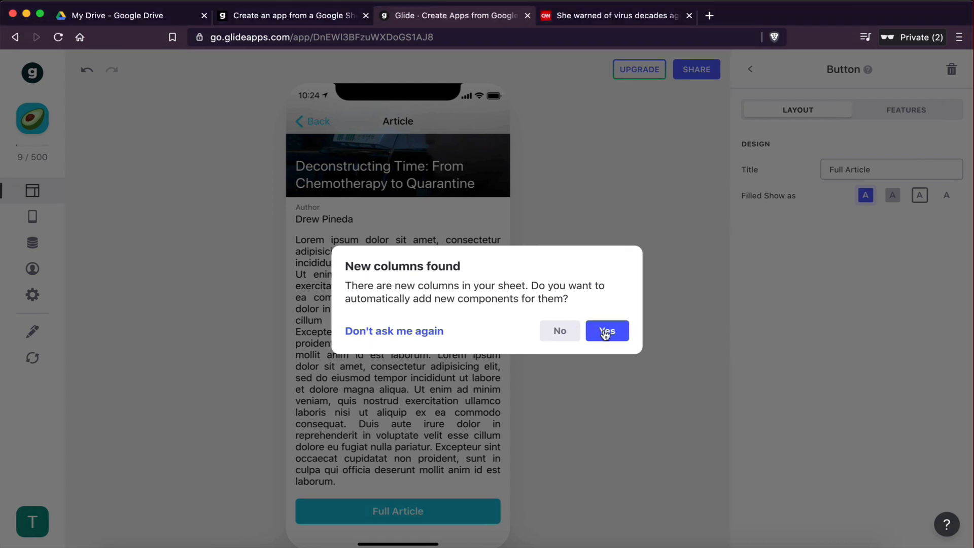
left_click(605, 333)
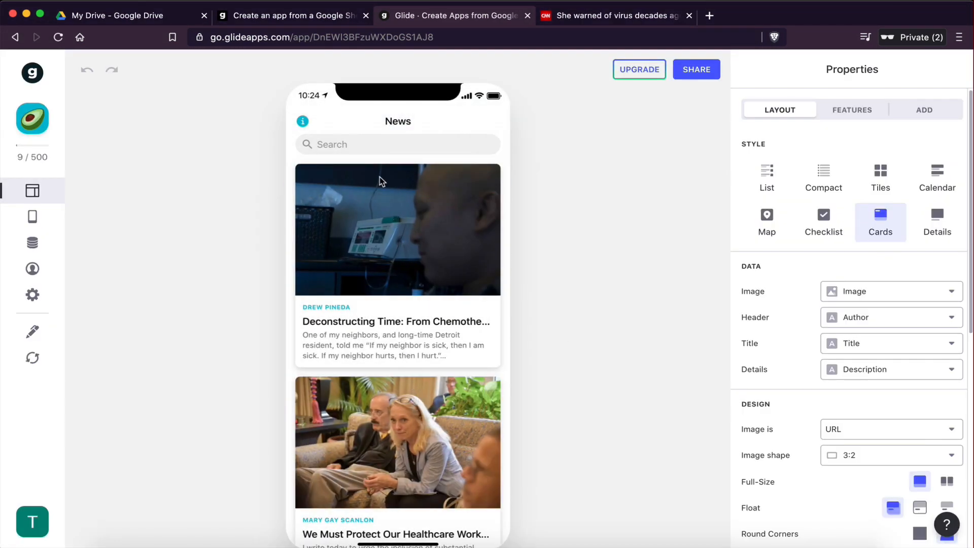
left_click(378, 315)
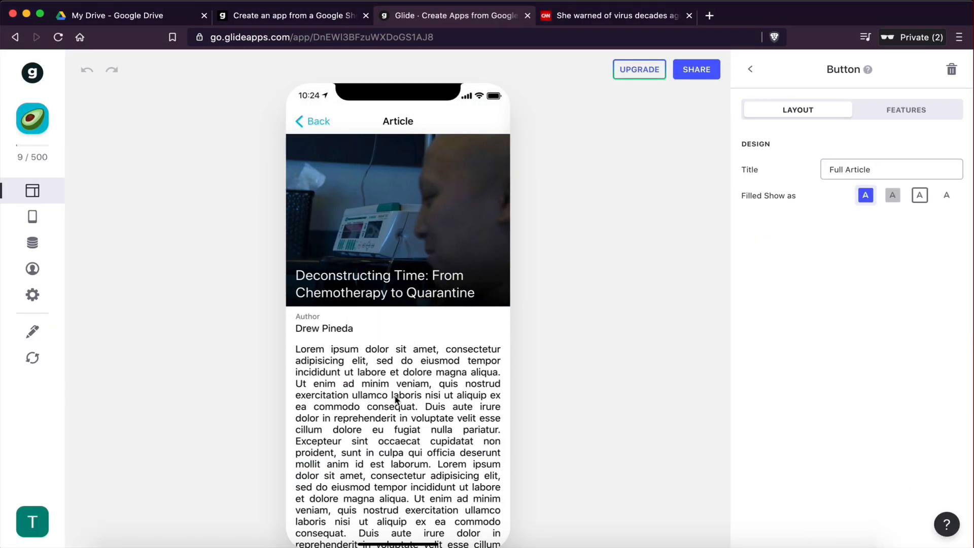
scroll(396, 400, "down", 3)
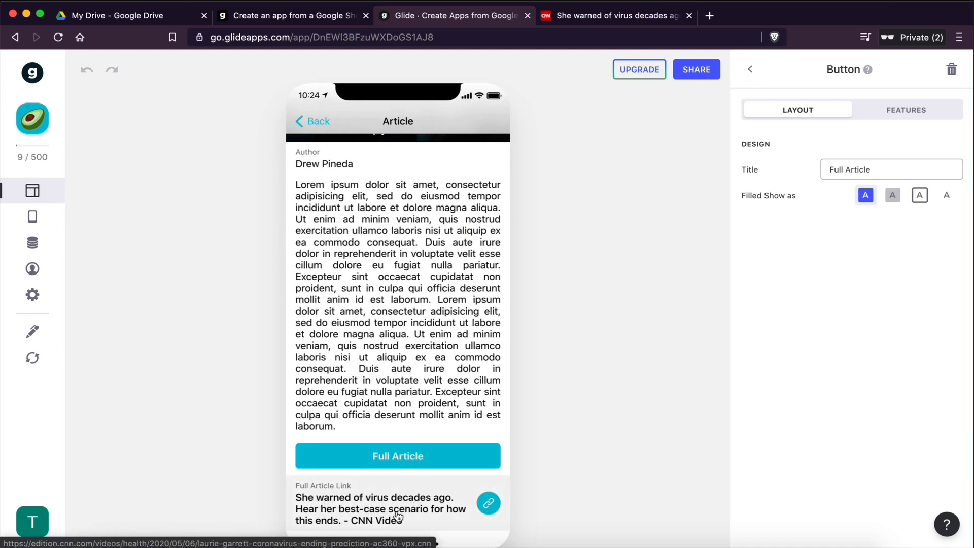
Step: Delete the automatically added Full Article Link link component from the article screen's component list
left_click(753, 71)
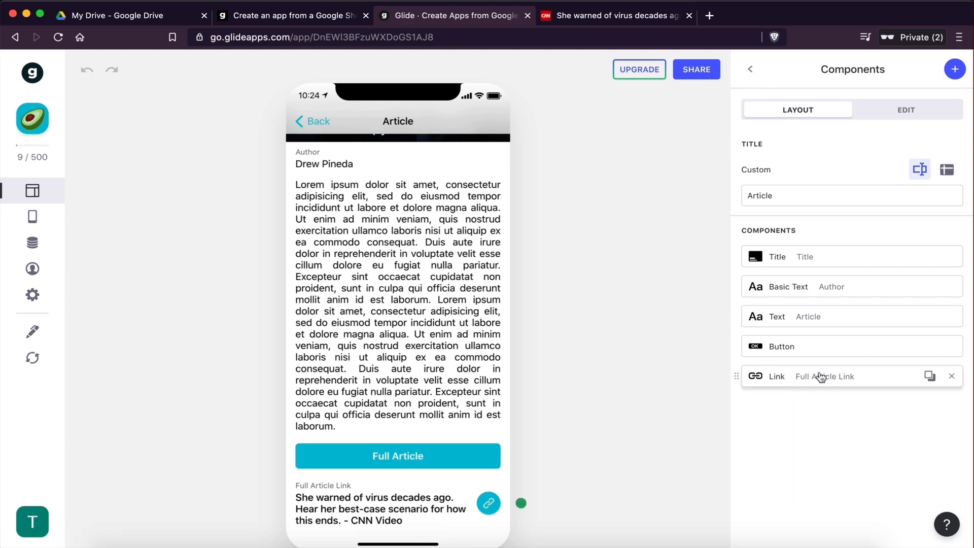
key("ctrl+Right")
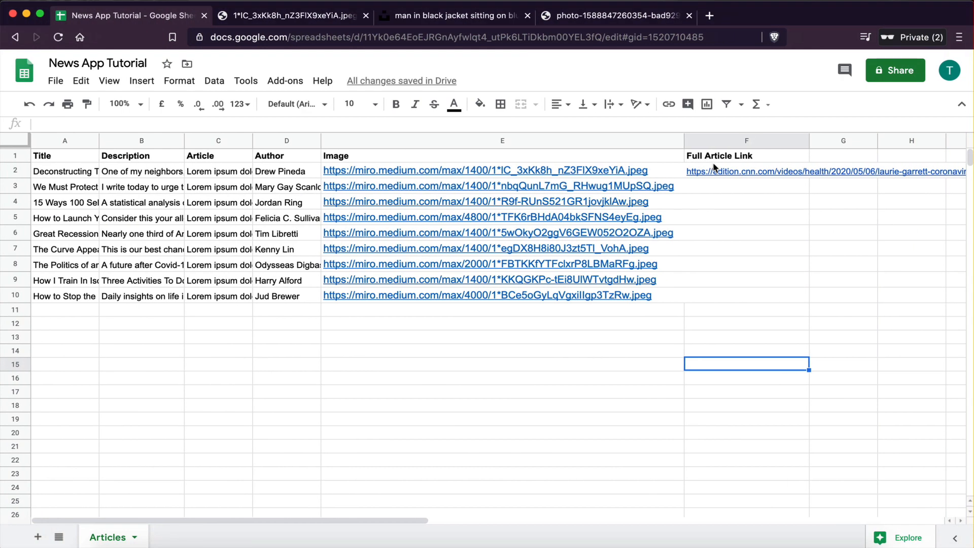
key("ctrl+Left")
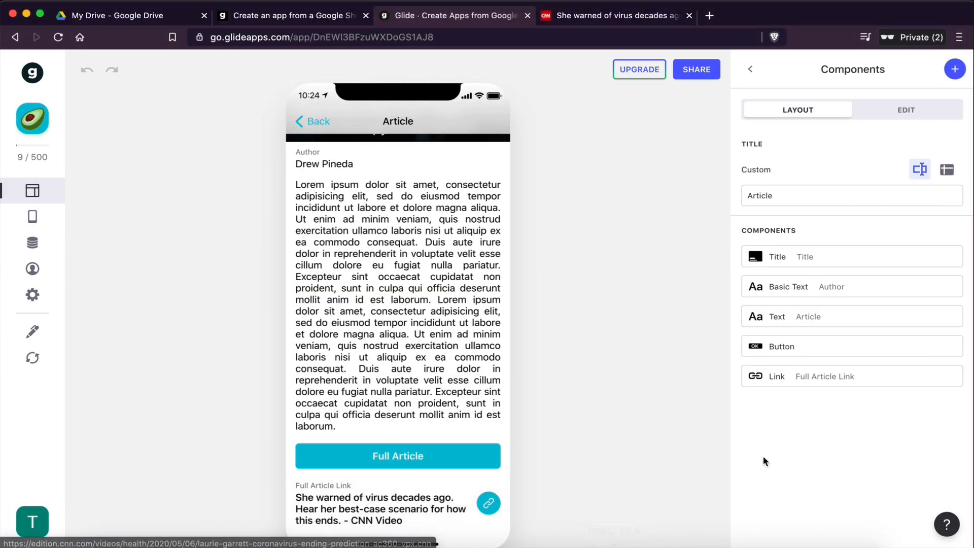
left_click(952, 377)
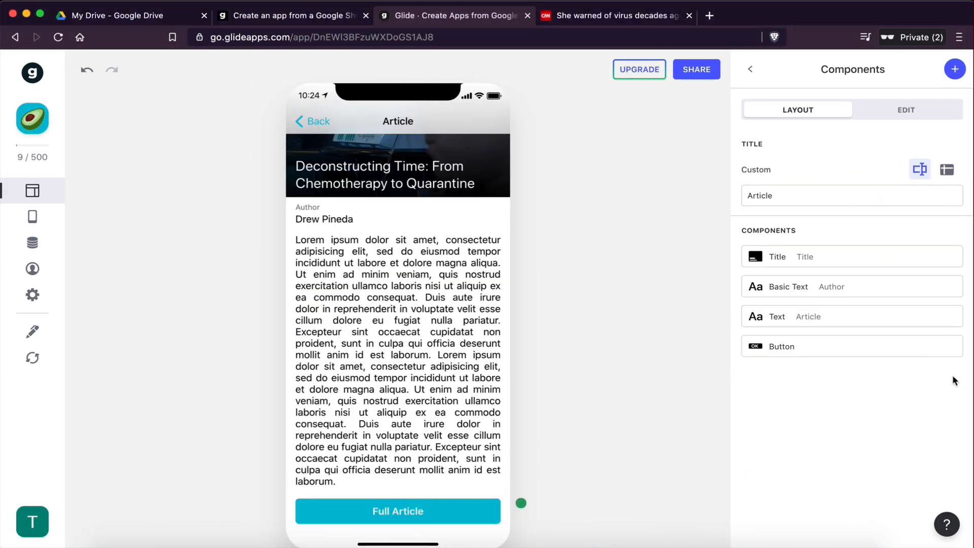
Step: Open the Full Article button's settings and try the other display styles before returning to Filled
left_click(792, 347)
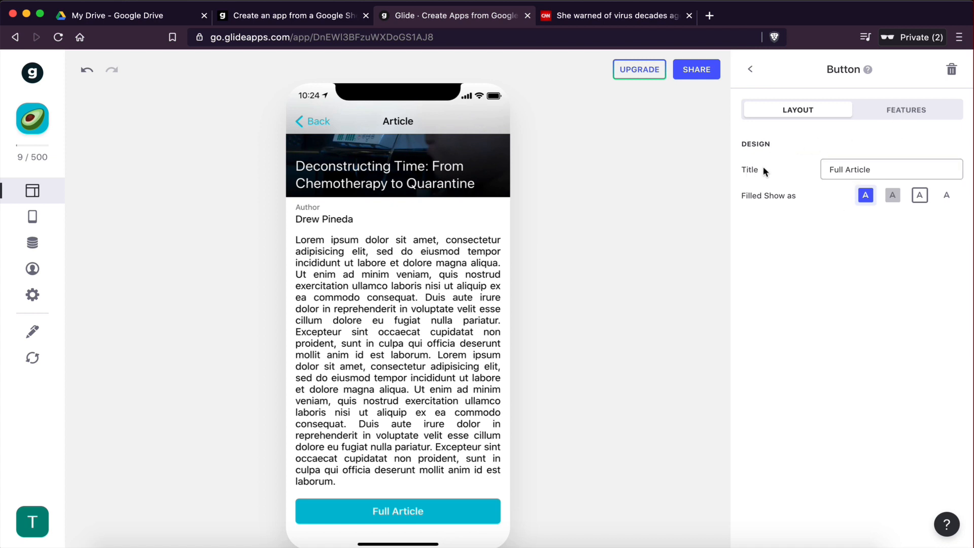
left_click(845, 169)
left_click_drag(828, 169, 893, 169)
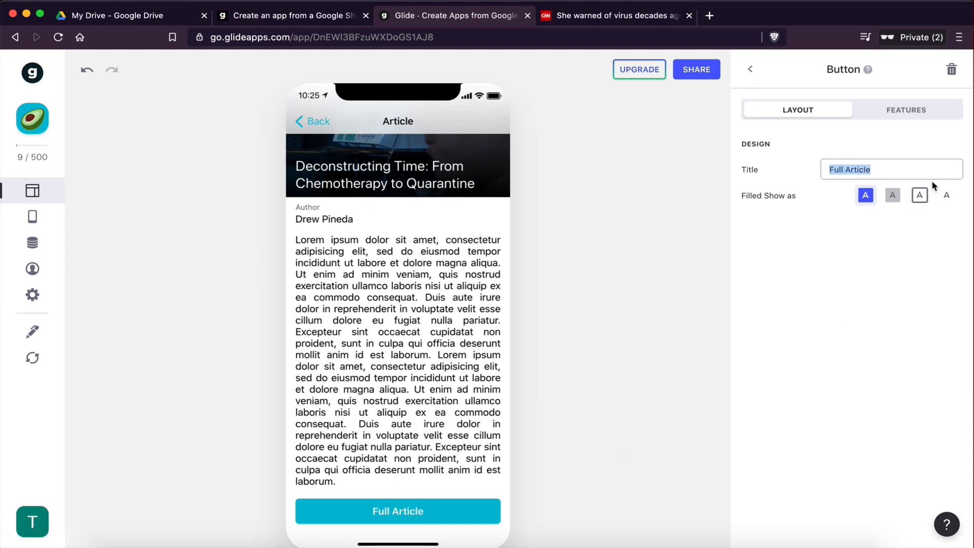
left_click(896, 202)
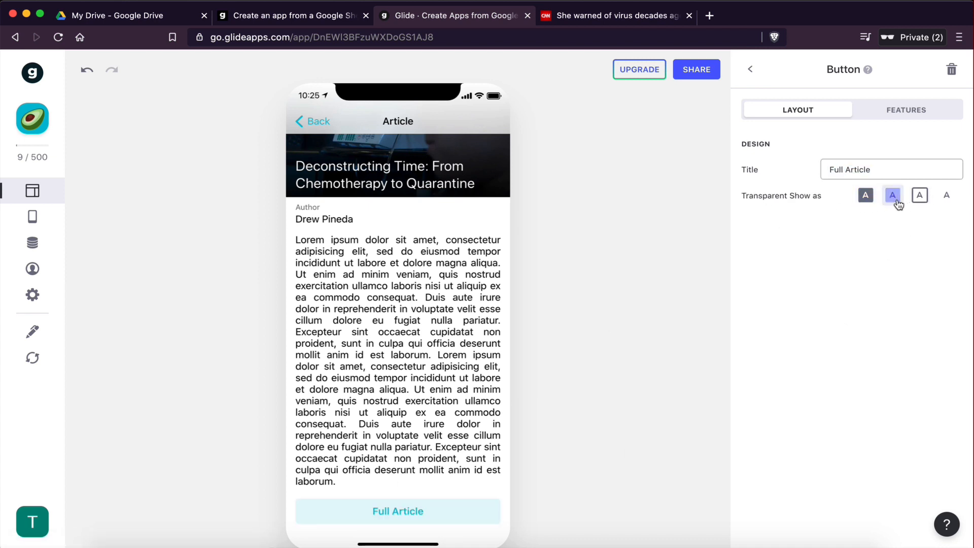
left_click(920, 197)
left_click(866, 200)
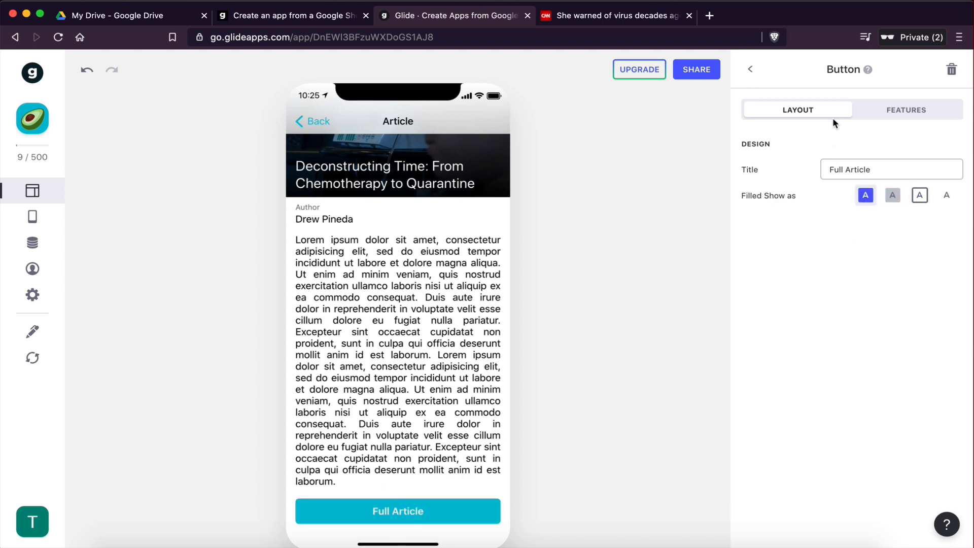
Step: Set the Full Article button's action to Open link with Full Article Link as the target
left_click(911, 112)
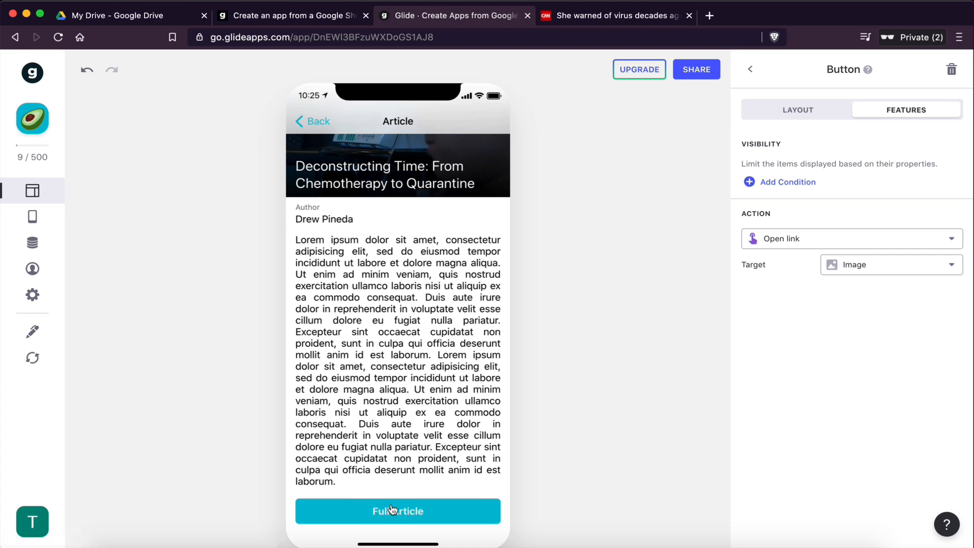
left_click(778, 241)
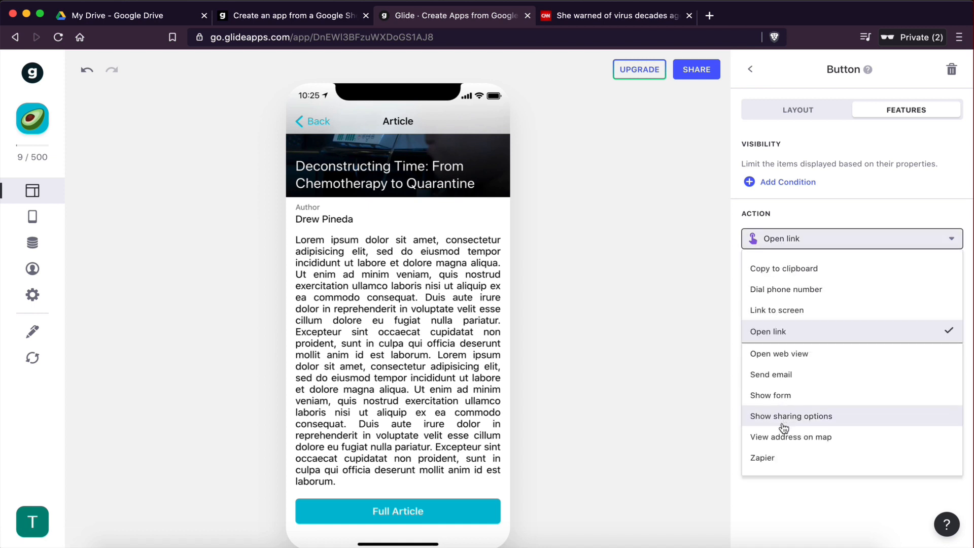
left_click(778, 333)
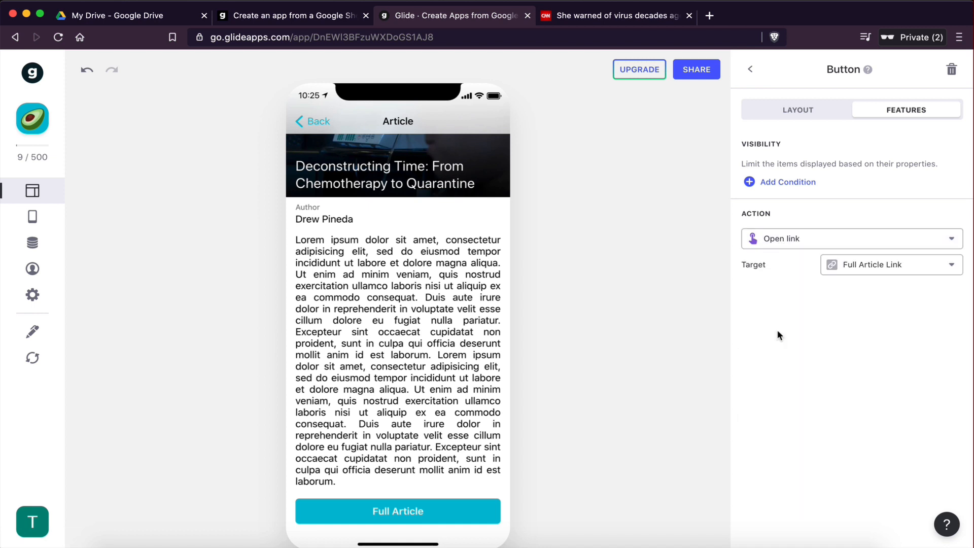
left_click(834, 274)
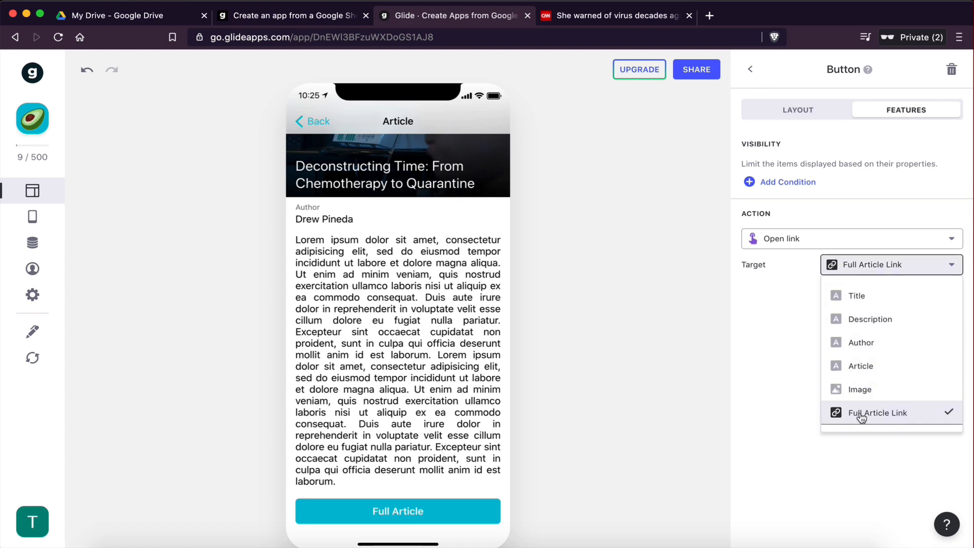
left_click(861, 415)
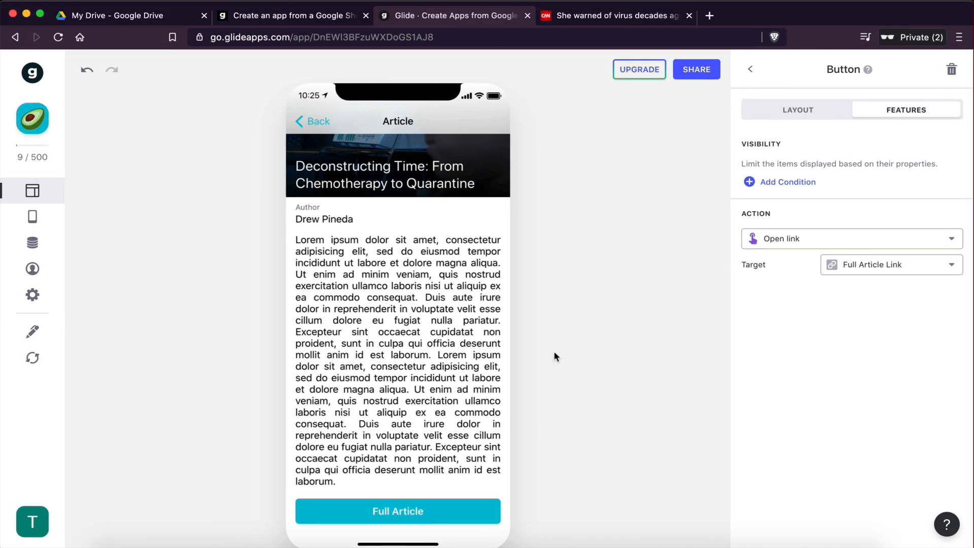
Step: Test the Full Article button in the preview and close the page it opens
left_click(384, 521)
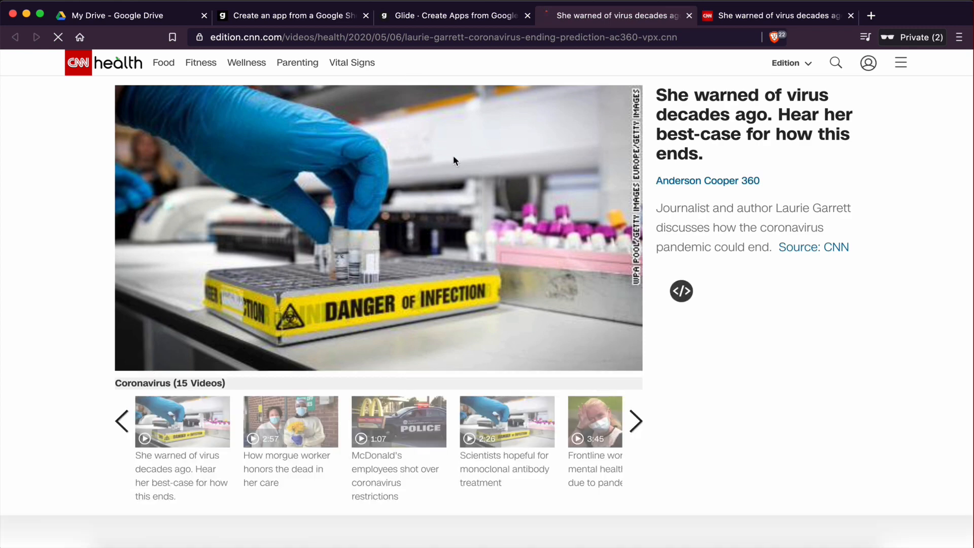
left_click(690, 15)
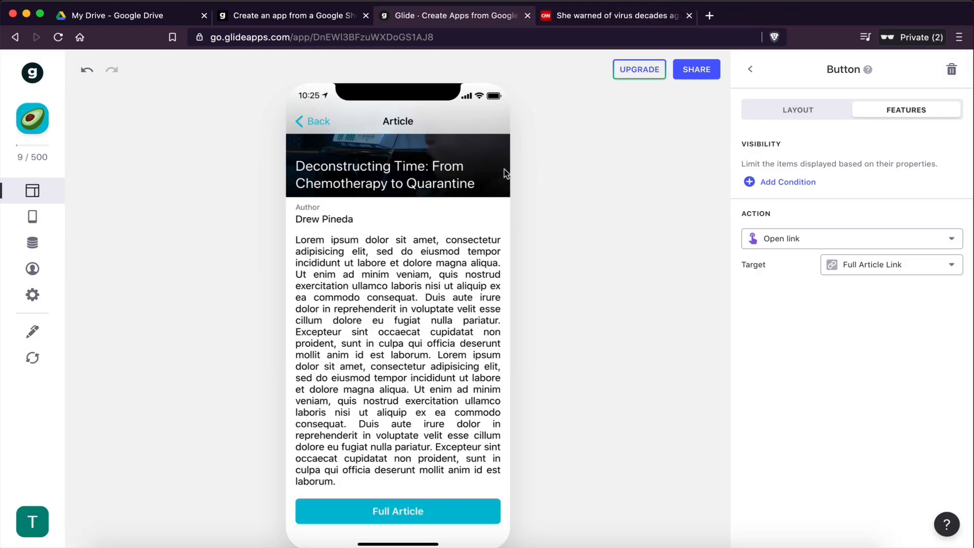
Step: Review the spreadsheet's remaining article rows that have no full article link yet
key("ctrl+Right")
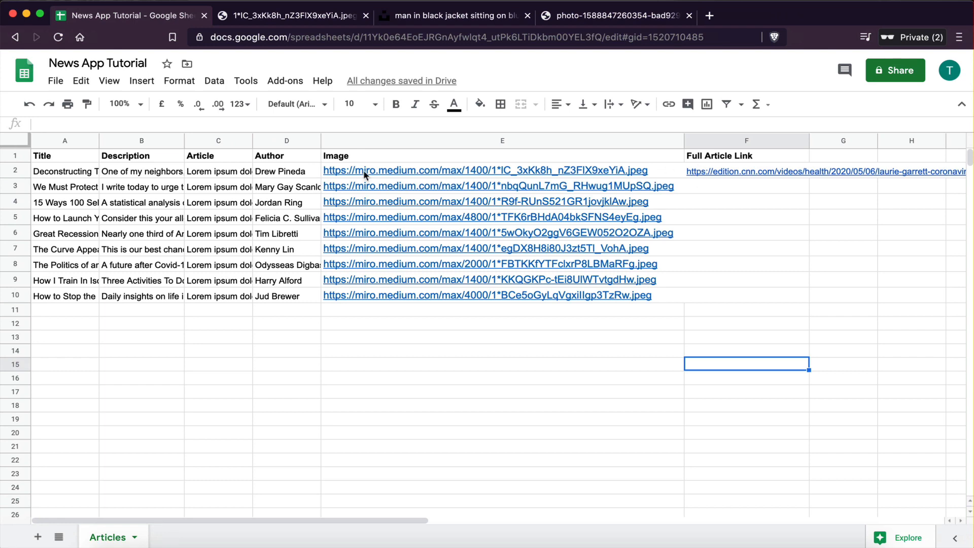
left_click(16, 188)
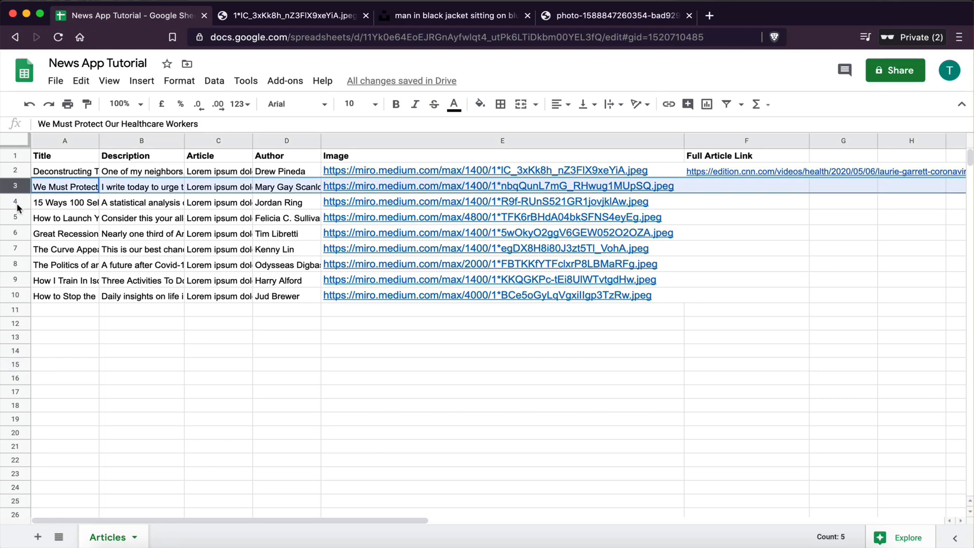
left_click(17, 203)
left_click(18, 233)
left_click(17, 218)
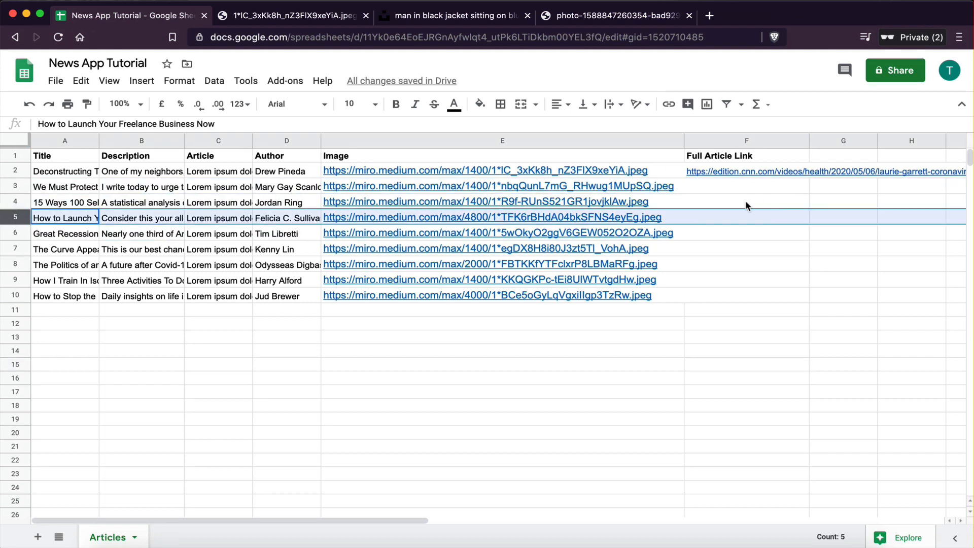
left_click(724, 221)
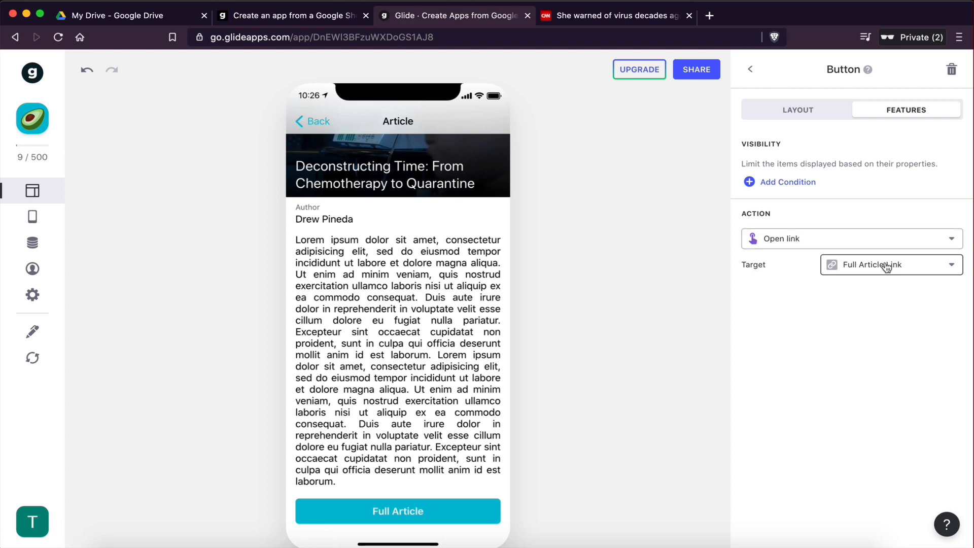
scroll(467, 390, "up", 3)
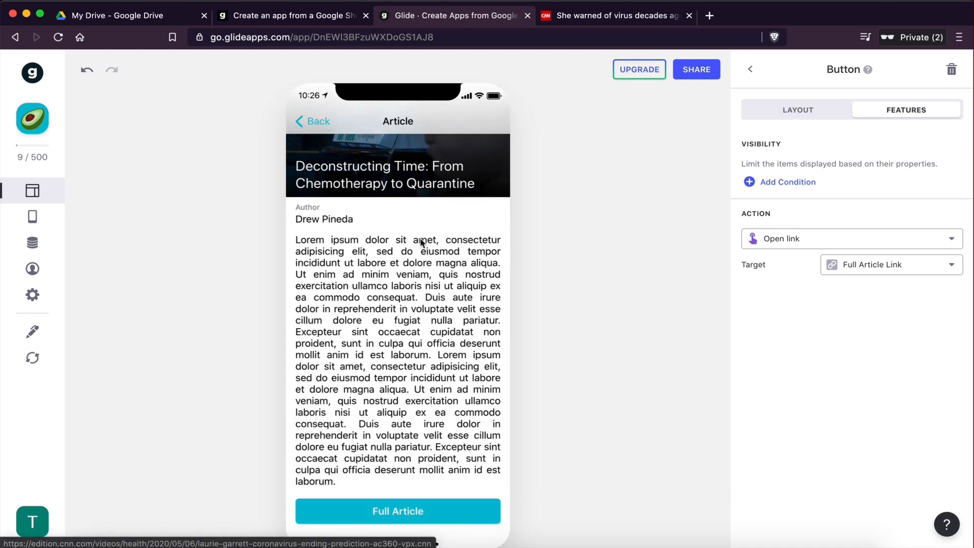
Step: Go back to the article list in the preview and open another article to check its Full Article button
scroll(449, 388, "up", 3)
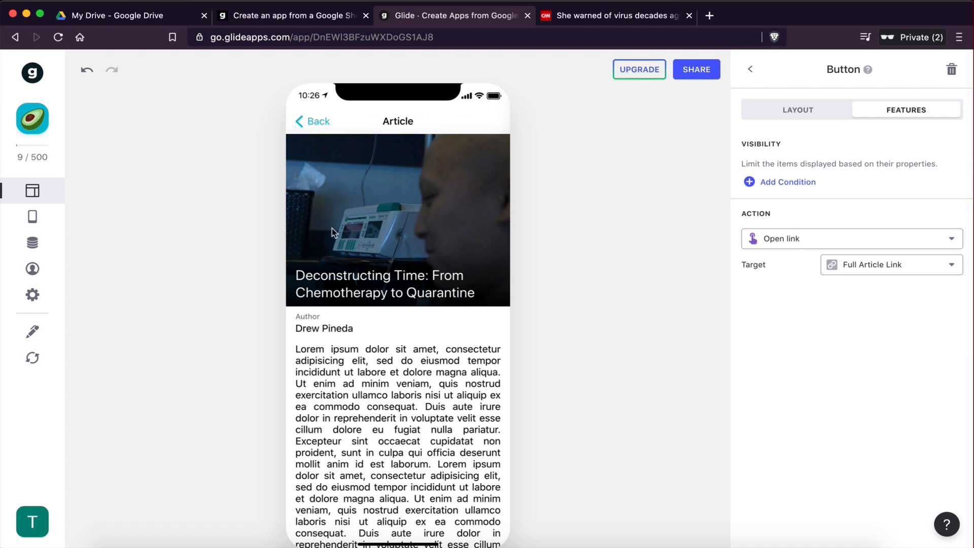
left_click(314, 127)
scroll(373, 293, "down", 4)
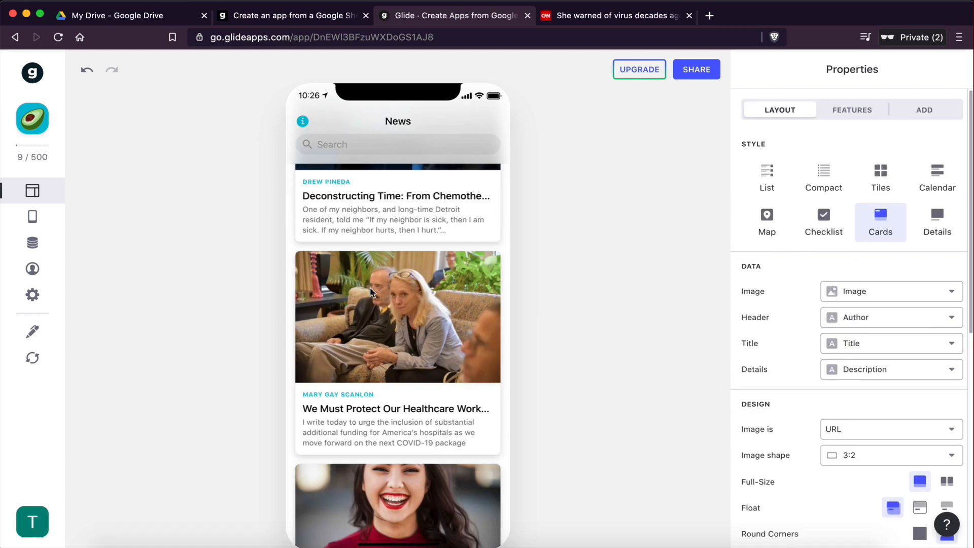
scroll(403, 279, "down", 5)
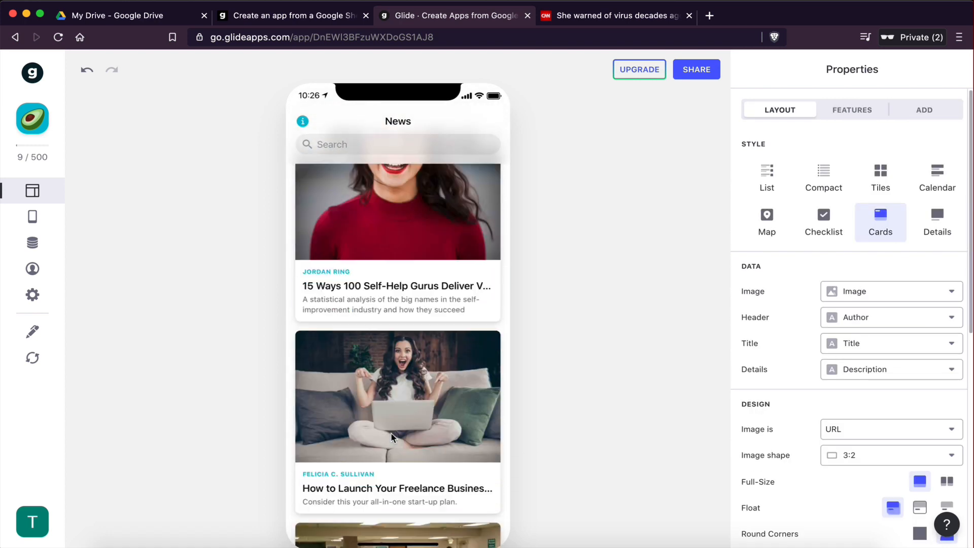
scroll(409, 280, "up", 4)
scroll(411, 277, "up", 3)
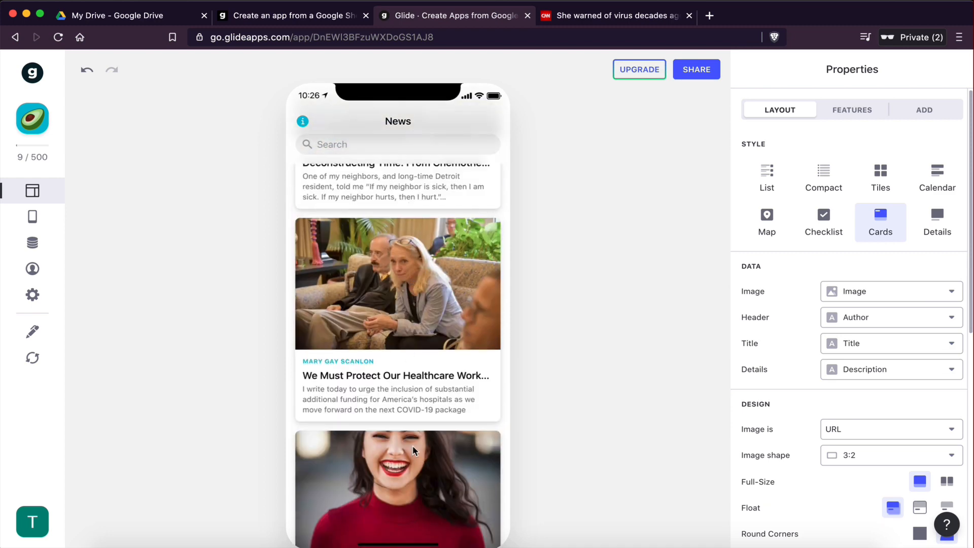
left_click(381, 302)
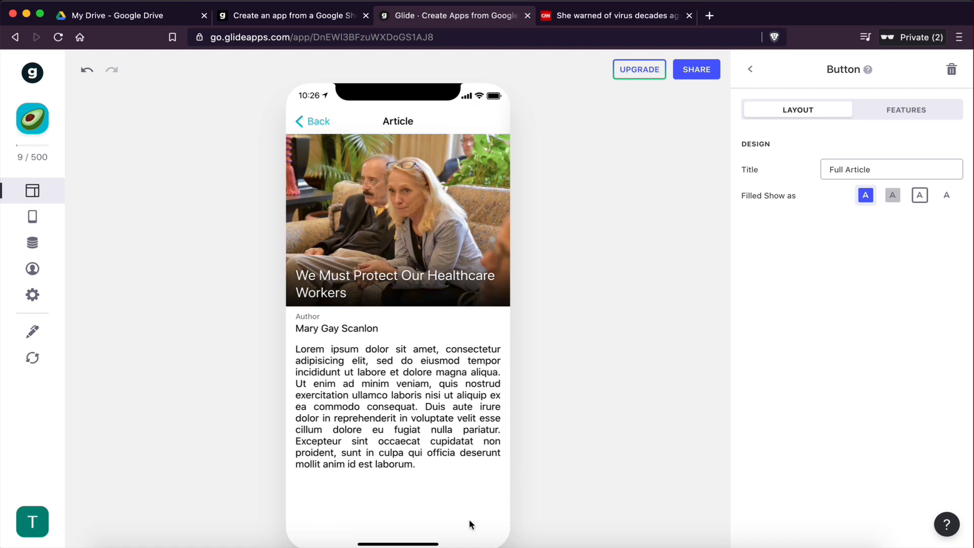
key("ctrl+Right")
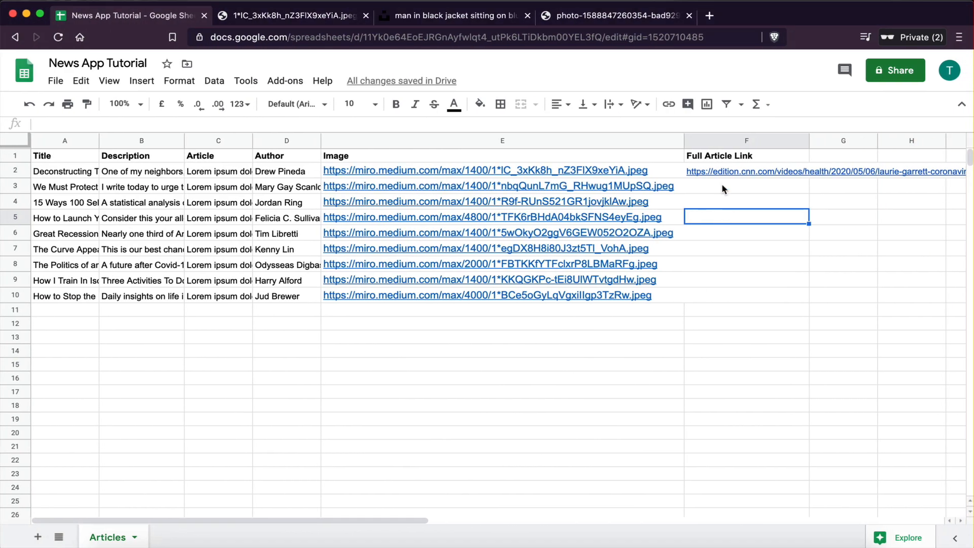
Step: Copy the full article link from row 2 into the Full Article Link cells of rows 3 to 10
left_click(723, 186)
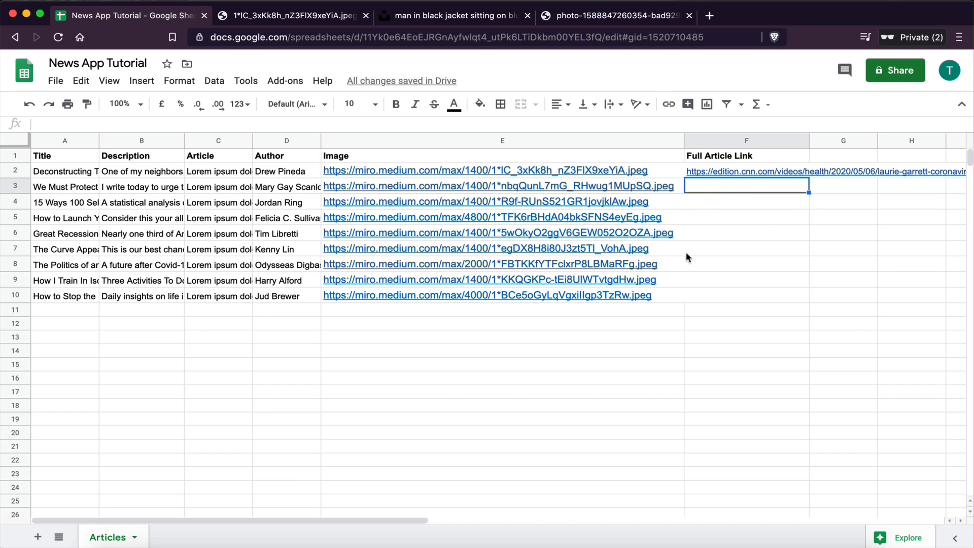
left_click(712, 173)
key("ctrl+c")
left_click(714, 188)
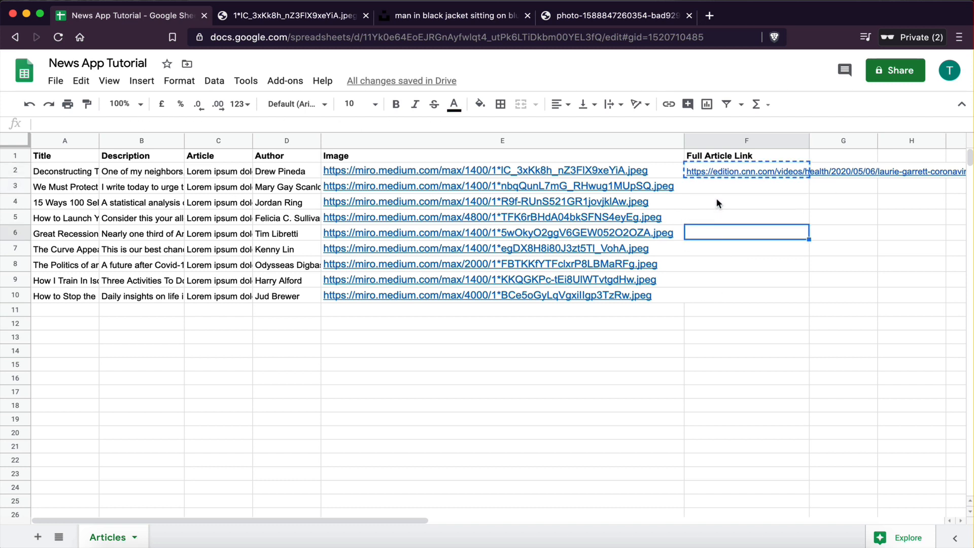
key("ctrl+v")
left_click(712, 206)
key("ctrl+v")
left_click(712, 218)
key("ctrl+v")
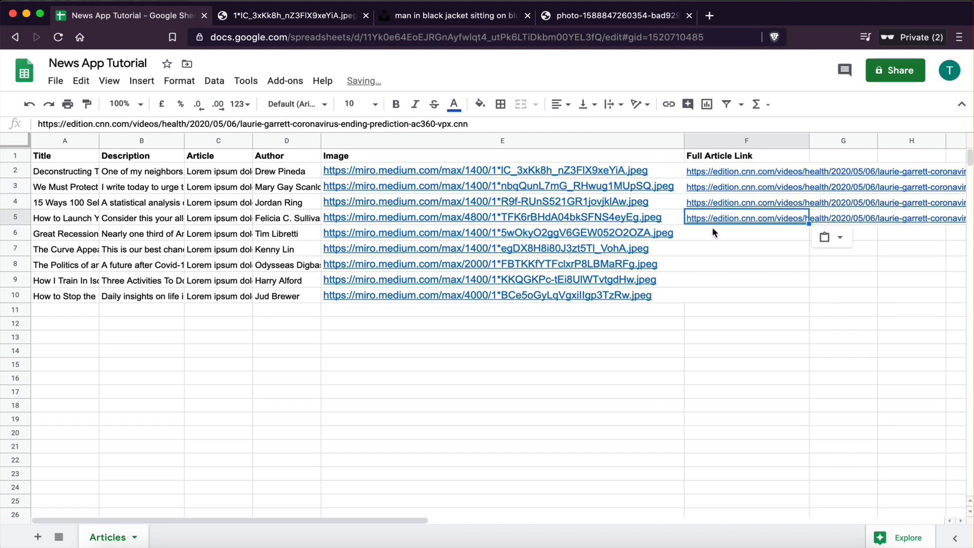
left_click(712, 234)
key("ctrl+v")
left_click(711, 249)
key("ctrl+v")
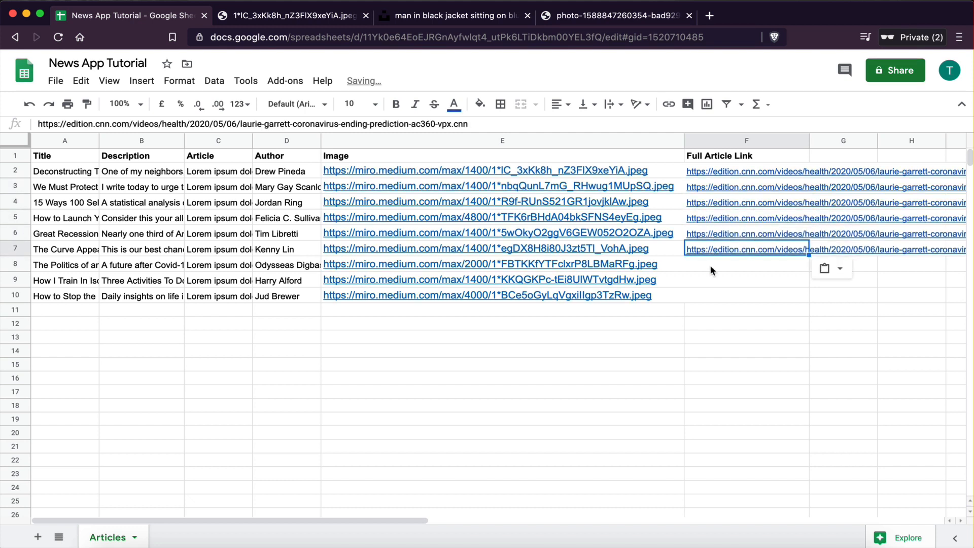
left_click(710, 265)
key("ctrl+v")
left_click(711, 282)
key("ctrl+v")
left_click(713, 297)
key("ctrl+v")
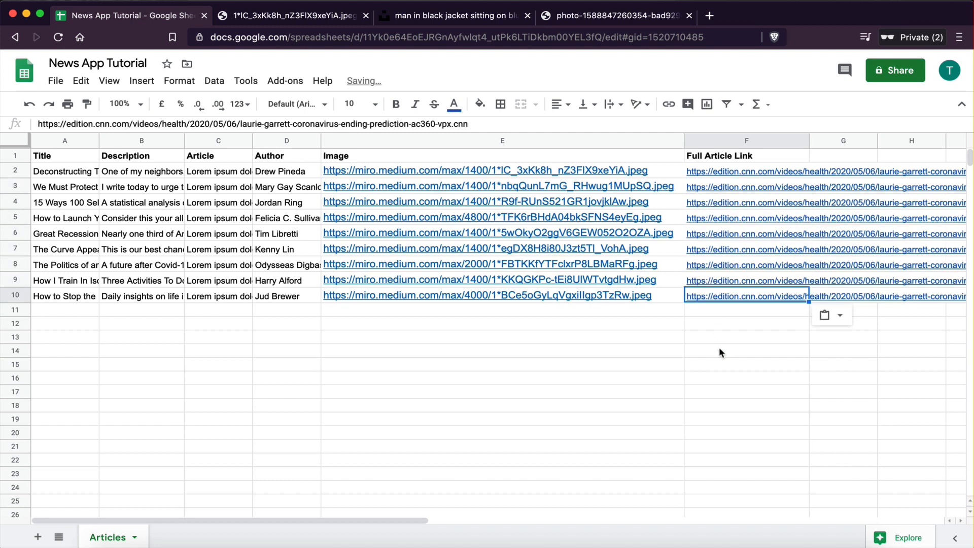
left_click(720, 350)
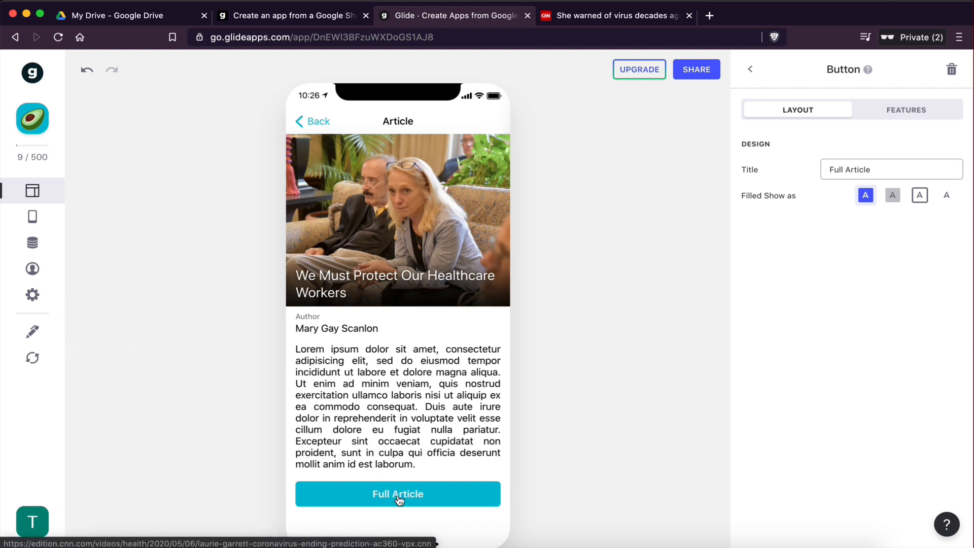
Step: Open several other articles in the preview and compare them with the spreadsheet rows
left_click(309, 120)
scroll(358, 291, "down", 5)
left_click(394, 258)
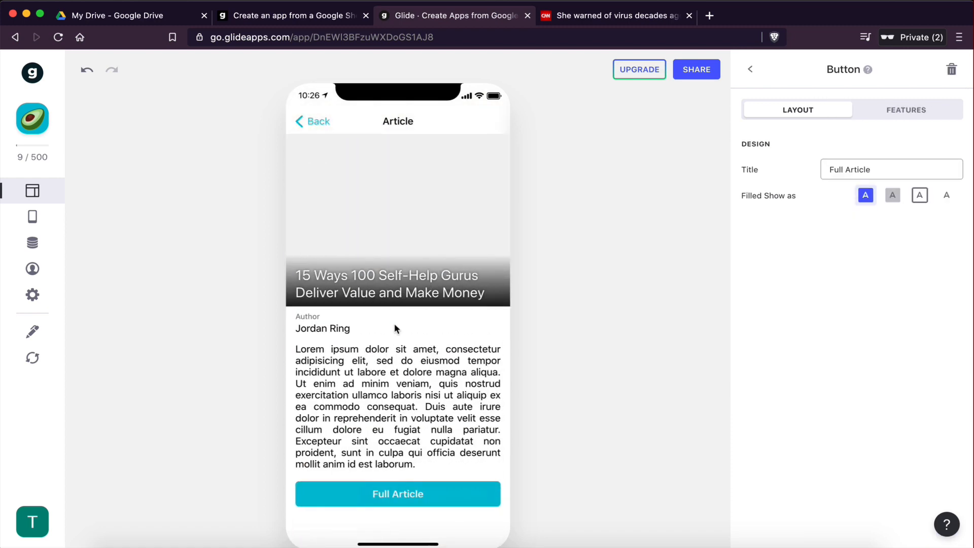
left_click(320, 125)
scroll(377, 355, "down", 5)
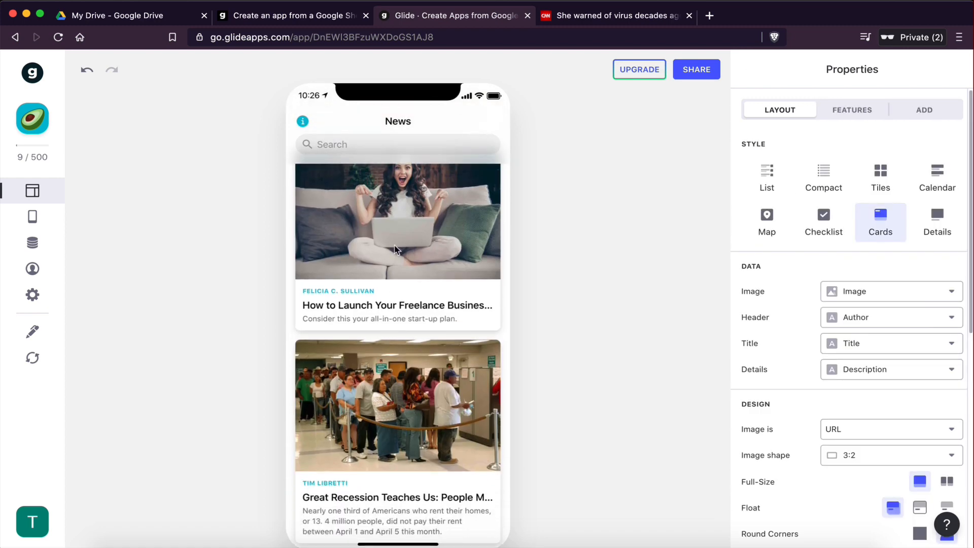
left_click(383, 324)
left_click(310, 125)
scroll(382, 422, "down", 10)
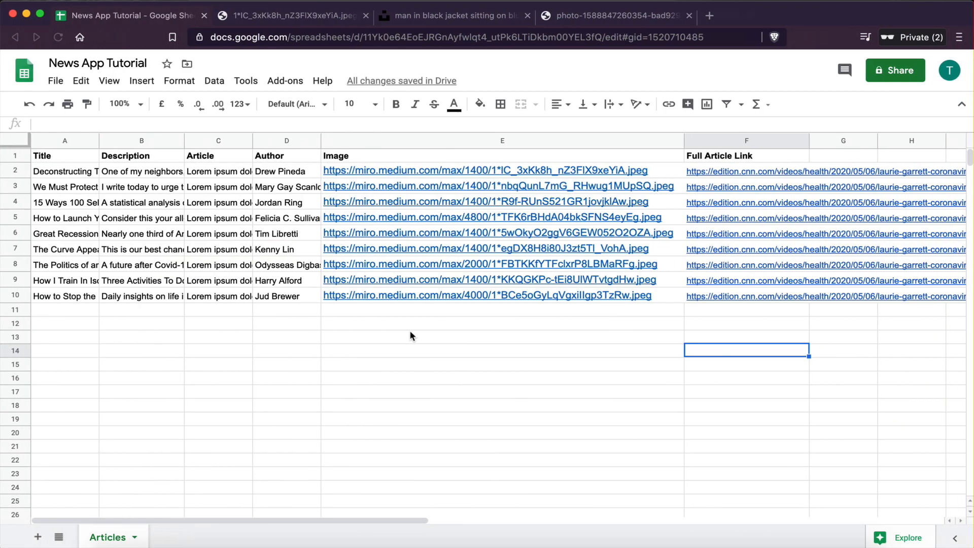
left_click(338, 334)
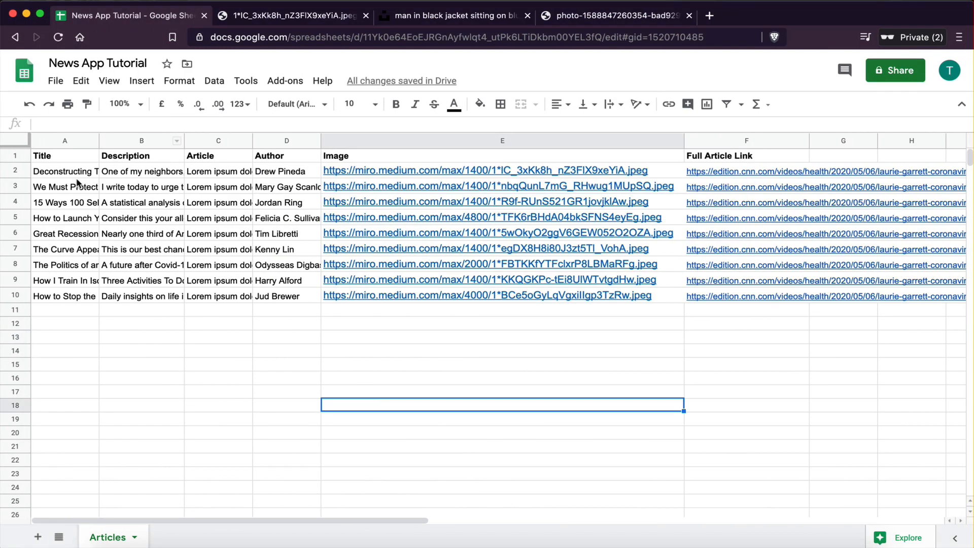
left_click(68, 171)
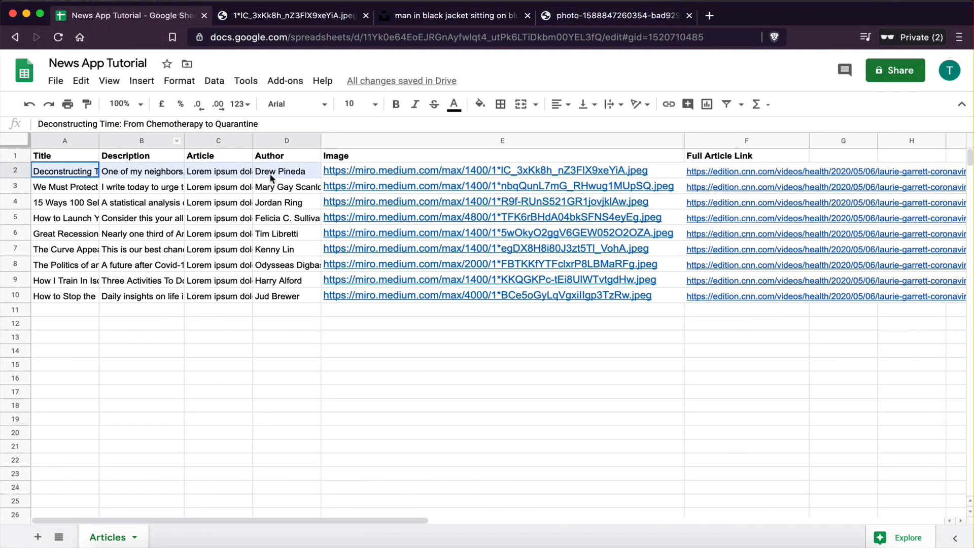
left_click(268, 172)
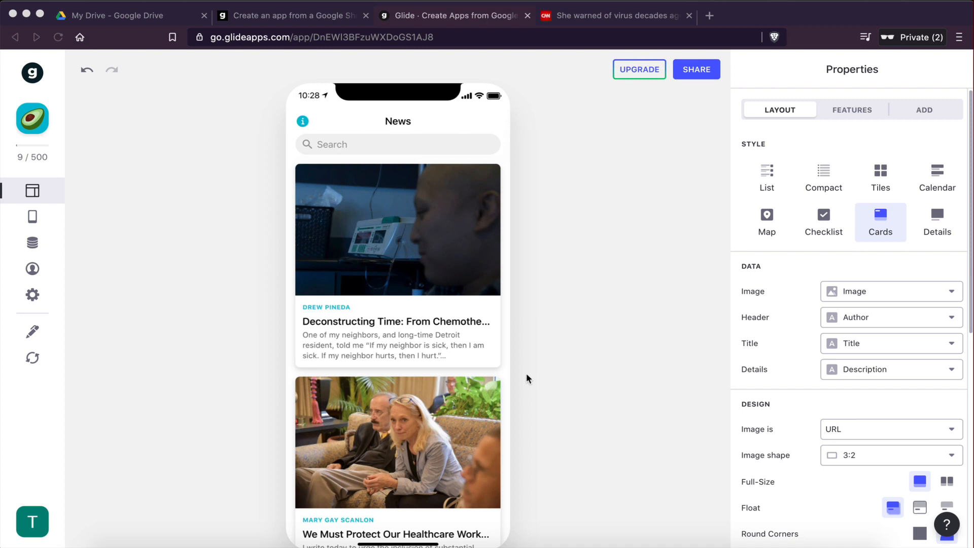
left_click(248, 376)
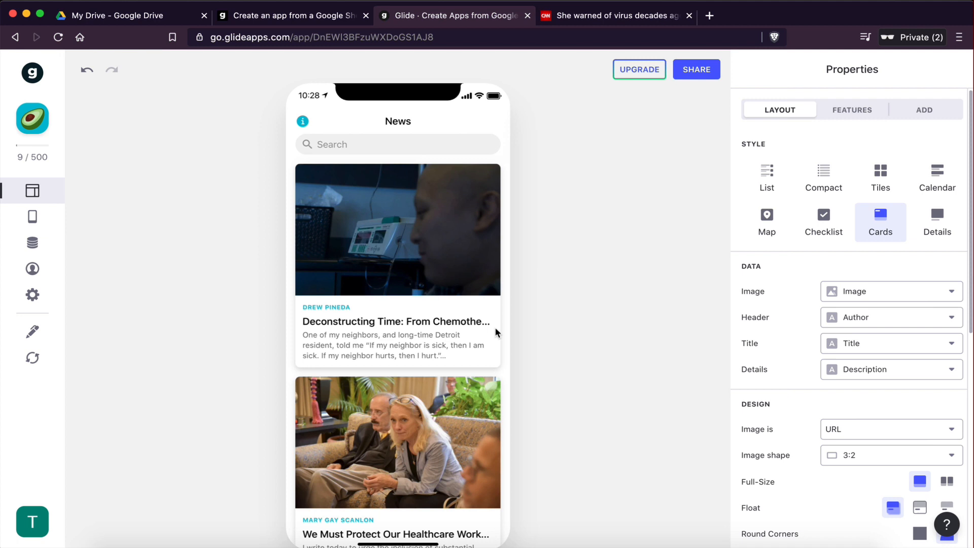
Step: Publish the app and set its app link name to newsapptutorial
left_click(710, 76)
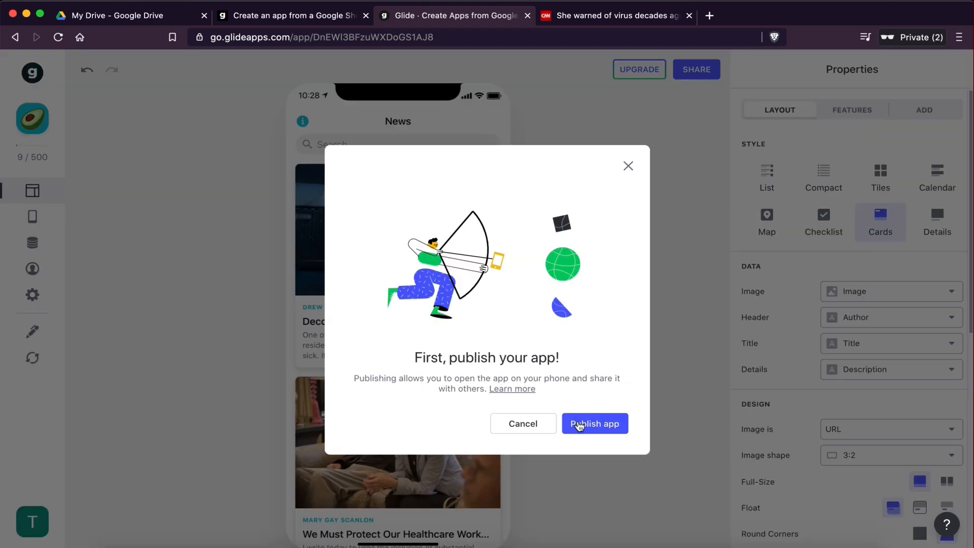
left_click(578, 425)
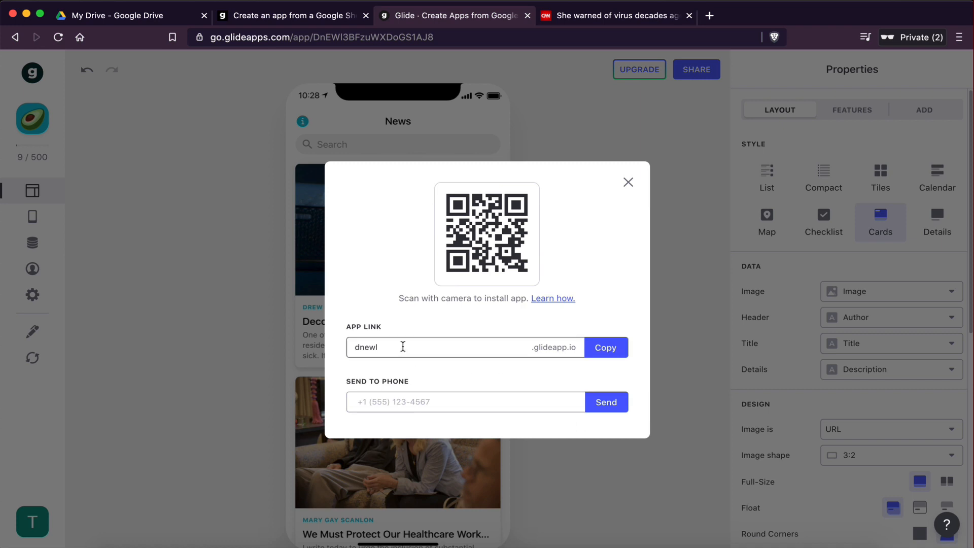
left_click_drag(403, 347, 342, 349)
key("BackSpace")
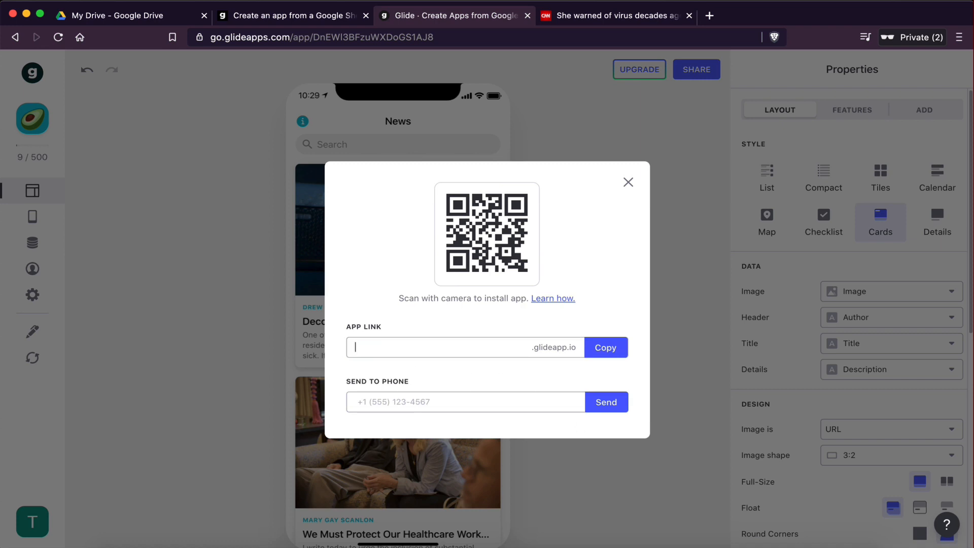
type("newsapptutorial")
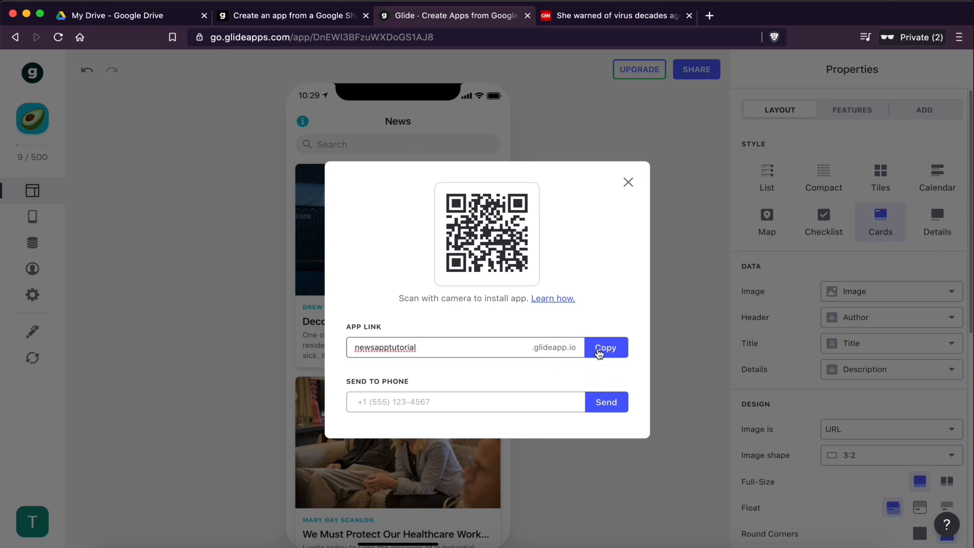
Step: Copy the app link and close the sharing dialog
left_click(598, 351)
left_click(613, 347)
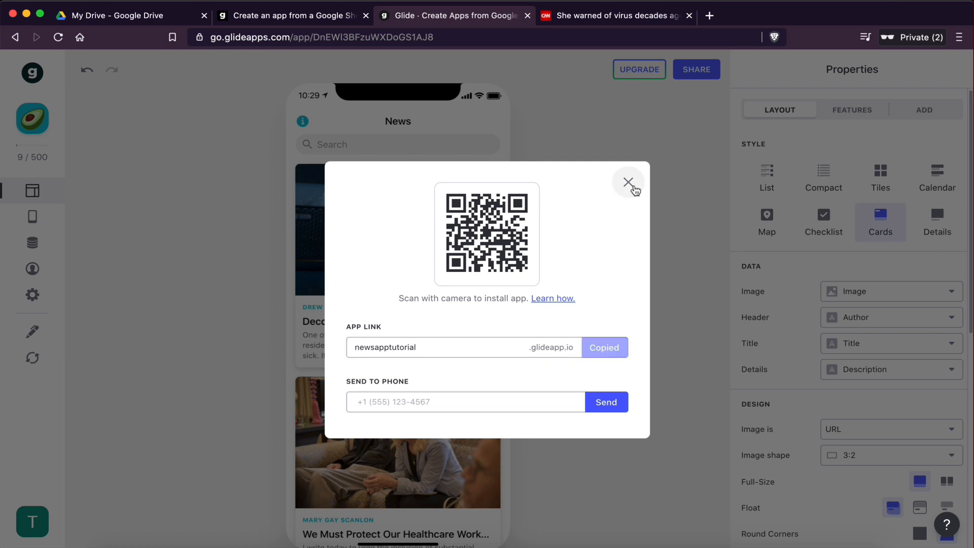
left_click(629, 183)
Step: Open the copied app link in a new browser tab and browse the published app
left_click(707, 16)
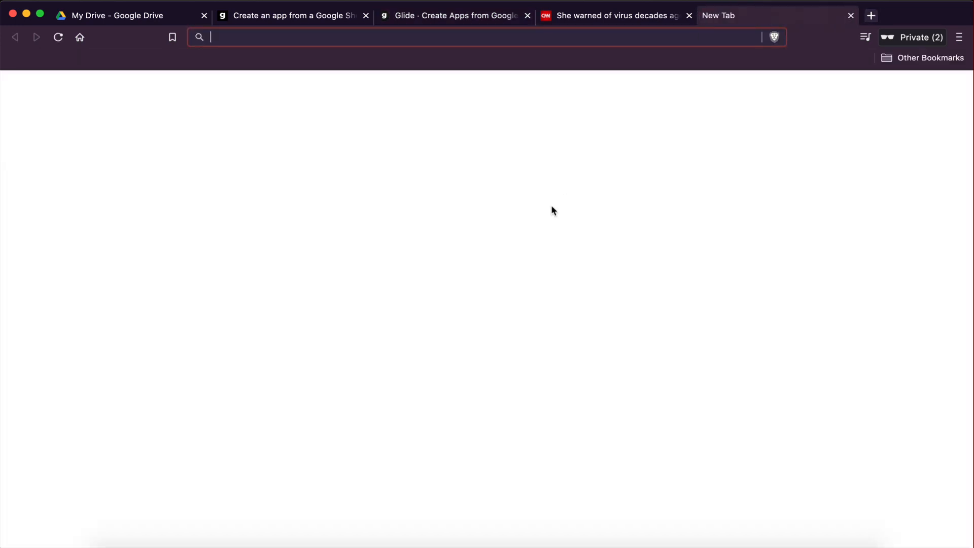
key("super+v")
key("Return")
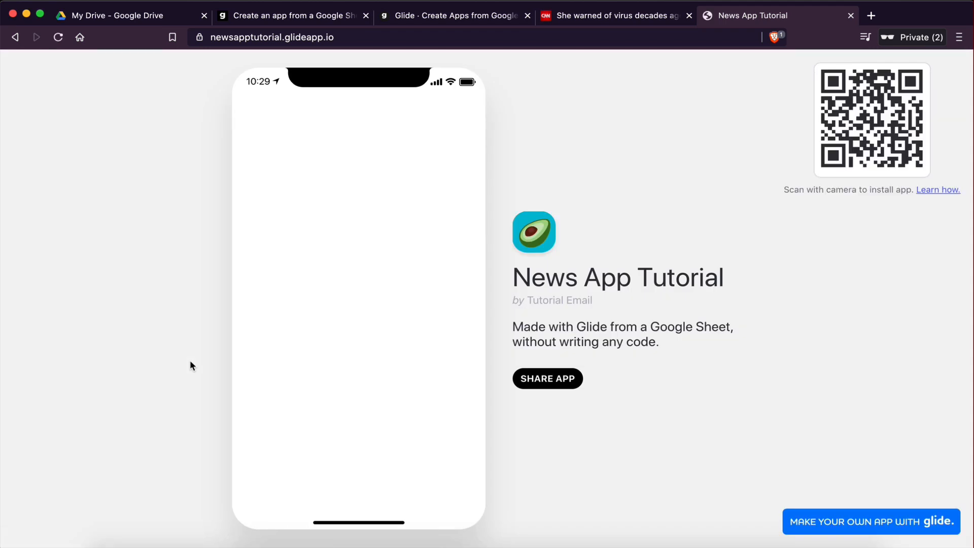
scroll(340, 352, "down", 15)
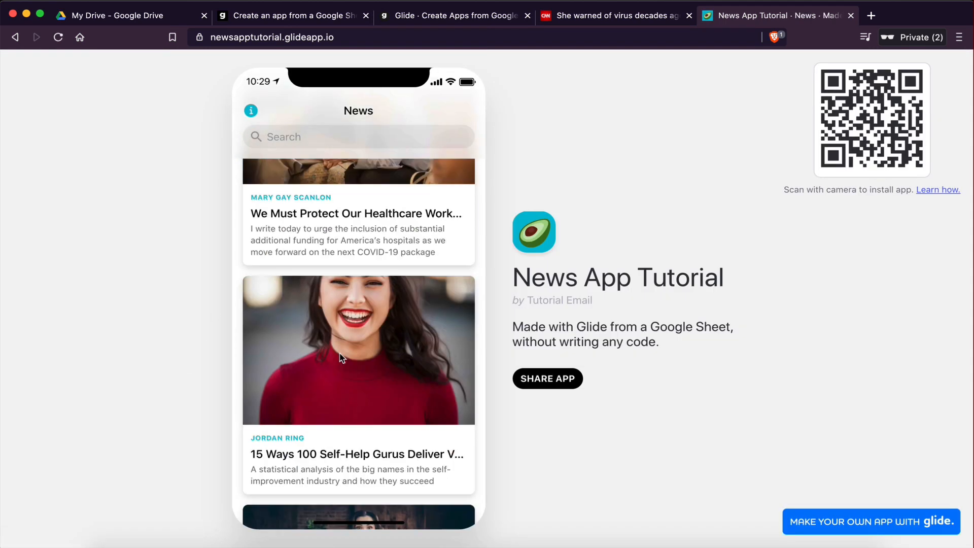
scroll(406, 336, "up", 15)
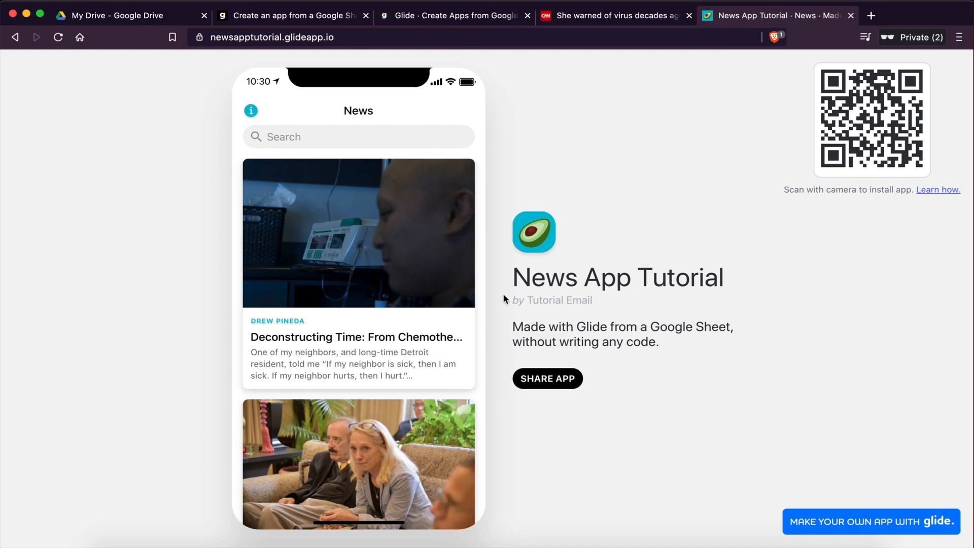
scroll(440, 313, "down", 10)
scroll(440, 319, "up", 10)
left_click_drag(514, 277, 718, 337)
left_click(719, 337)
left_click(419, 20)
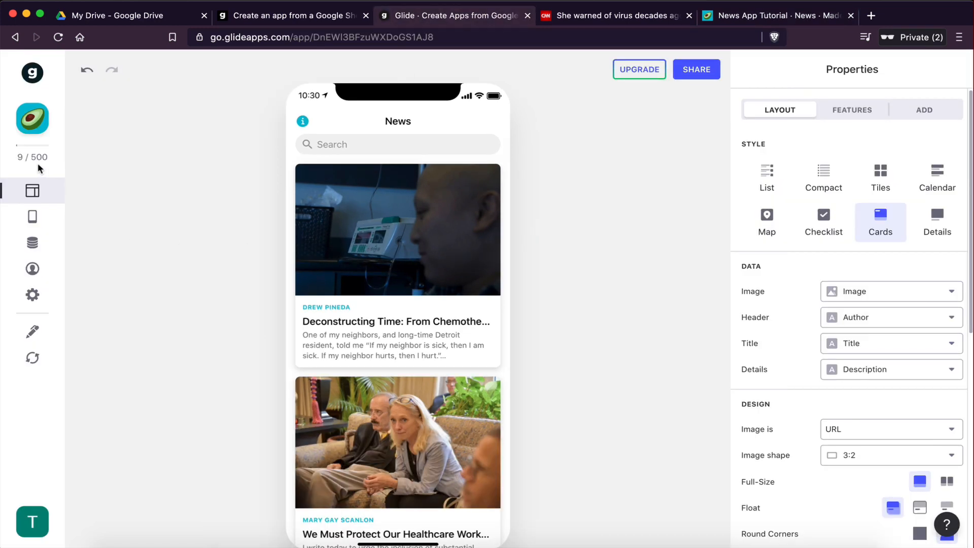
Step: Set the app icon to the newspaper emoji found by searching news, and the accent colour to red
left_click(32, 295)
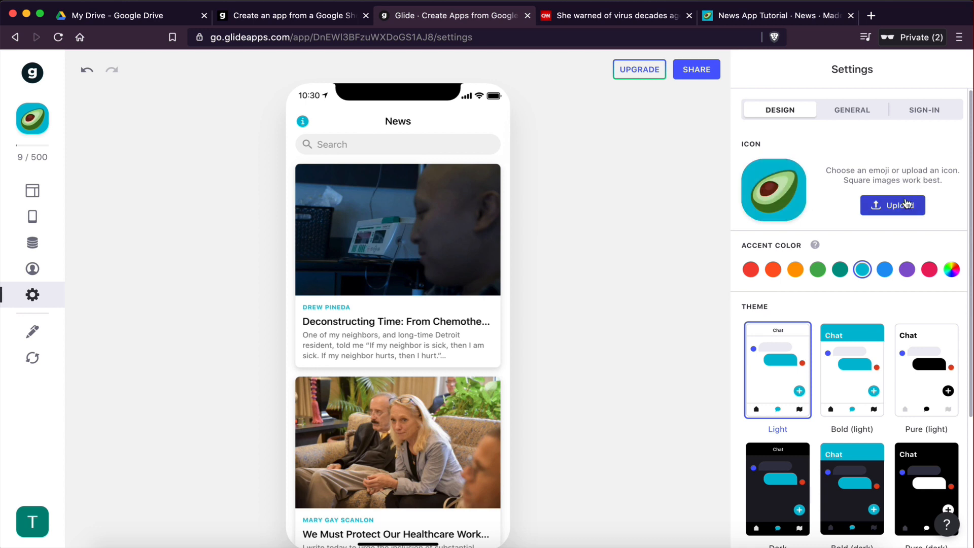
left_click(772, 190)
scroll(790, 378, "down", 15)
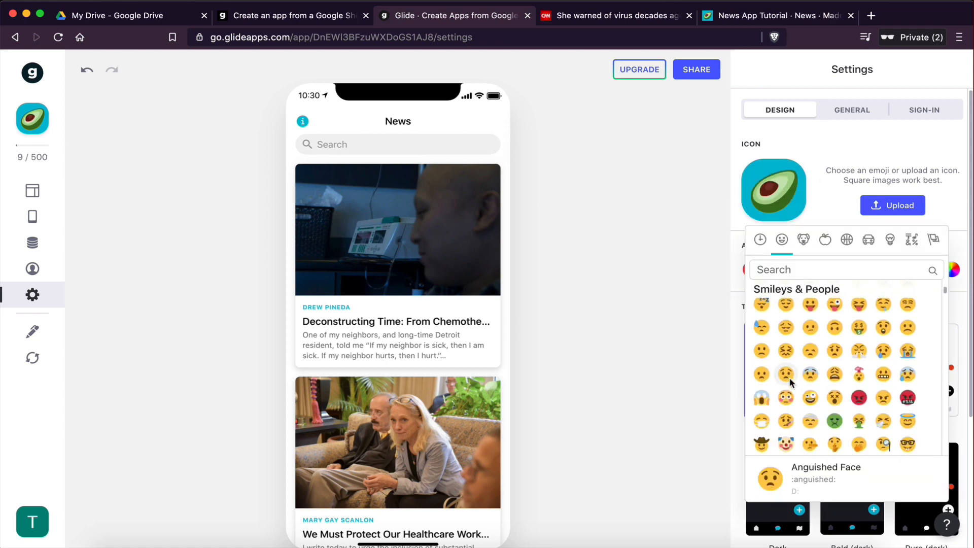
scroll(789, 377, "up", 15)
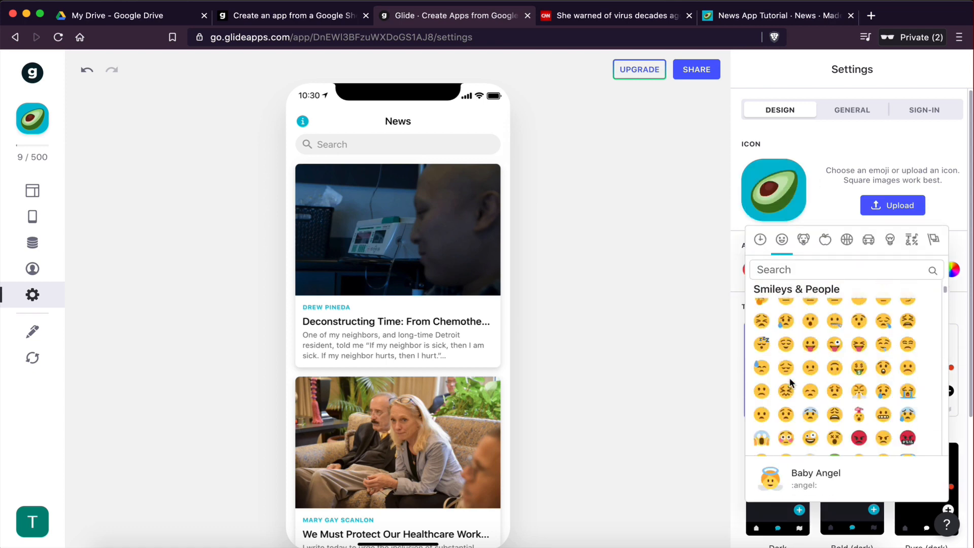
left_click(787, 270)
type("news")
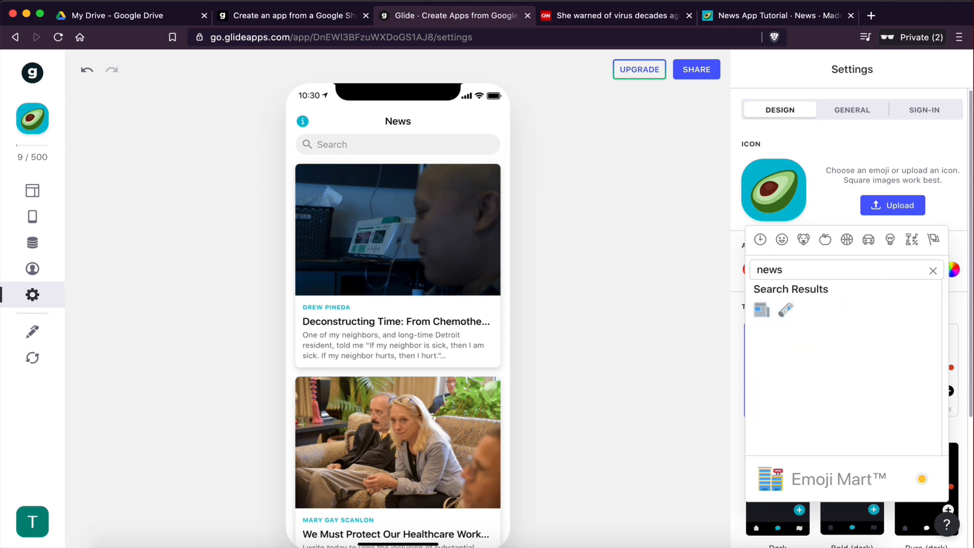
left_click(762, 310)
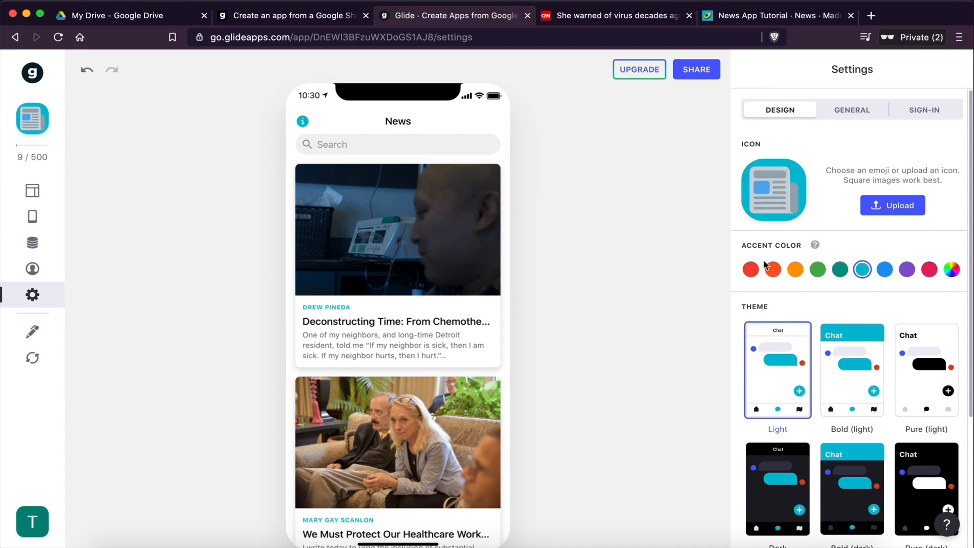
left_click(750, 270)
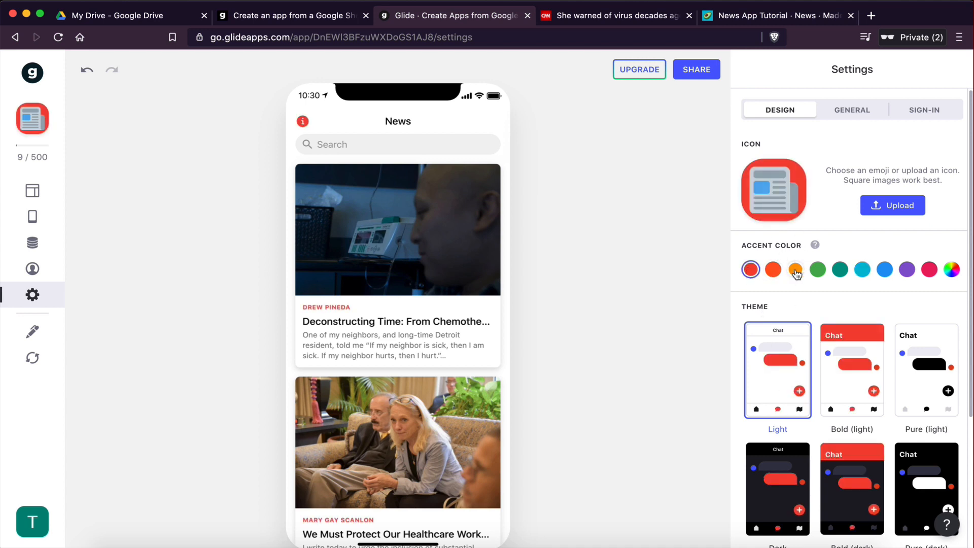
Step: Change the app's accent colour to cyan
left_click(817, 269)
left_click(868, 270)
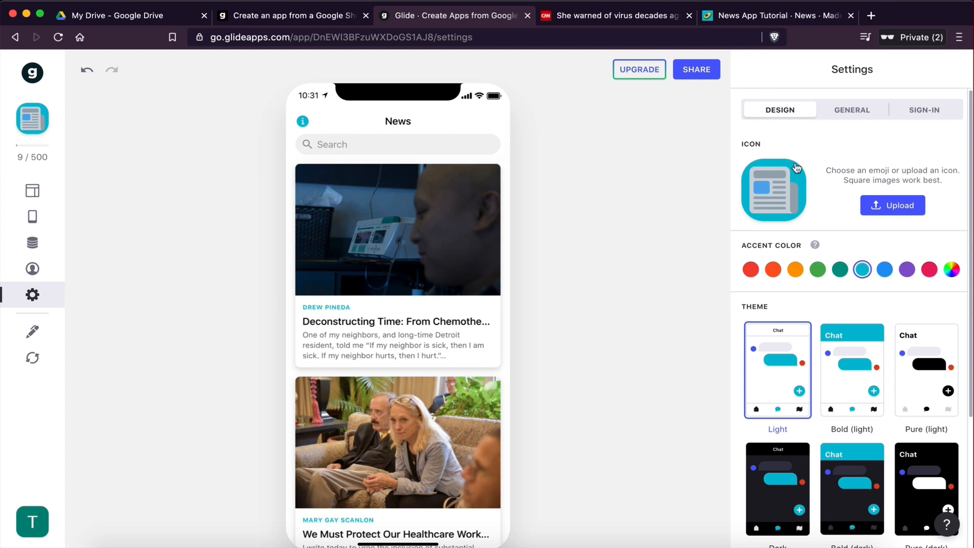
scroll(772, 424, "down", 3)
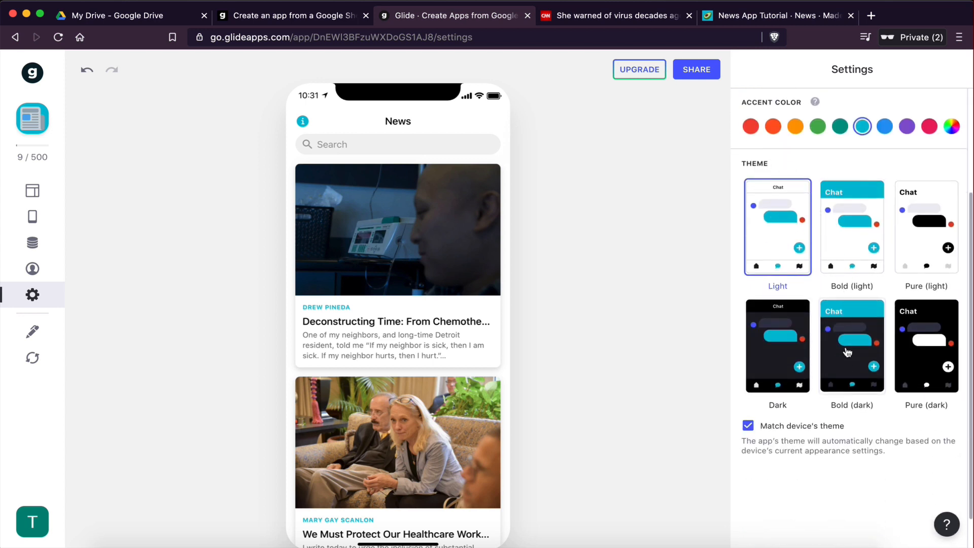
Step: Try the Bold (light), Pure (light), Dark and Pure (dark) themes, then switch back to the Light theme
left_click(838, 222)
left_click(916, 230)
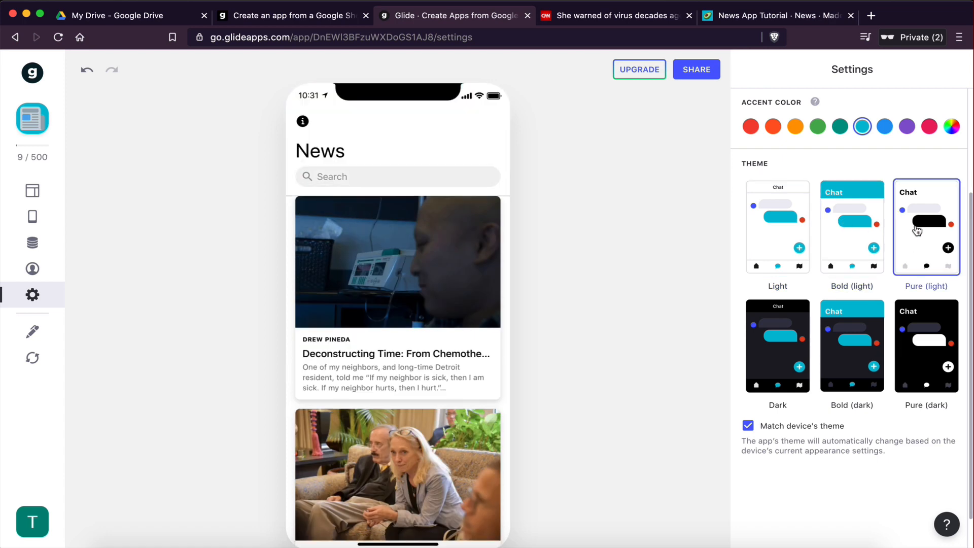
left_click(819, 327)
left_click(807, 327)
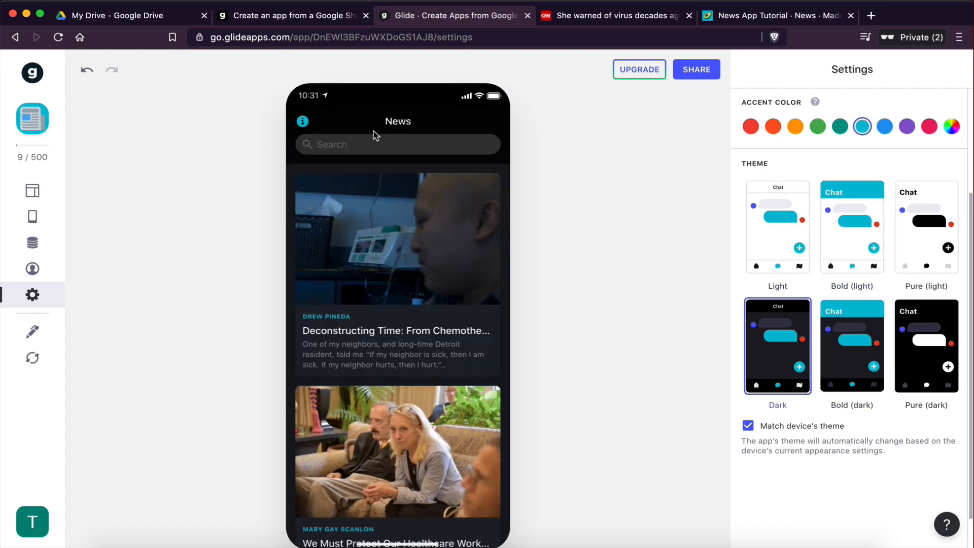
scroll(349, 379, "down", 5)
scroll(349, 378, "down", 10)
left_click(404, 242)
left_click(313, 122)
left_click(922, 352)
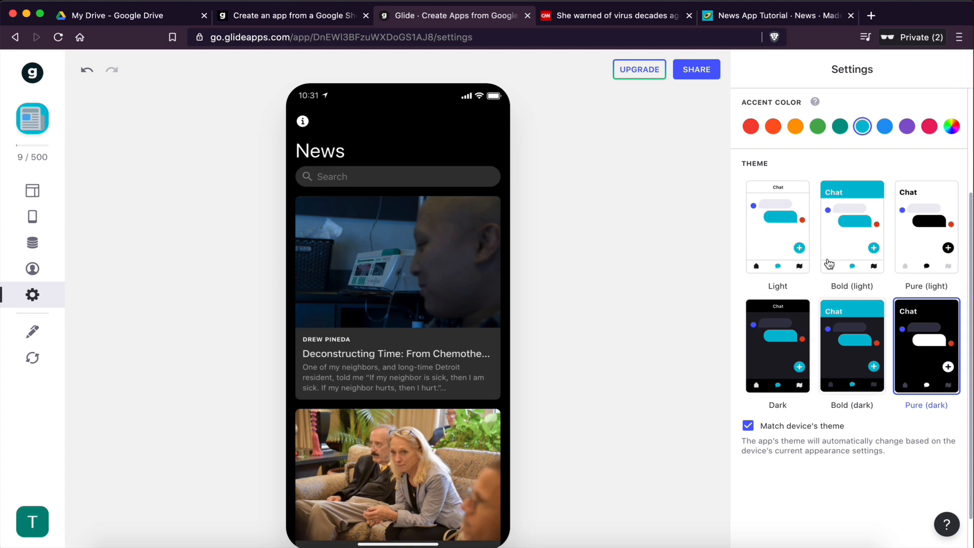
left_click(787, 242)
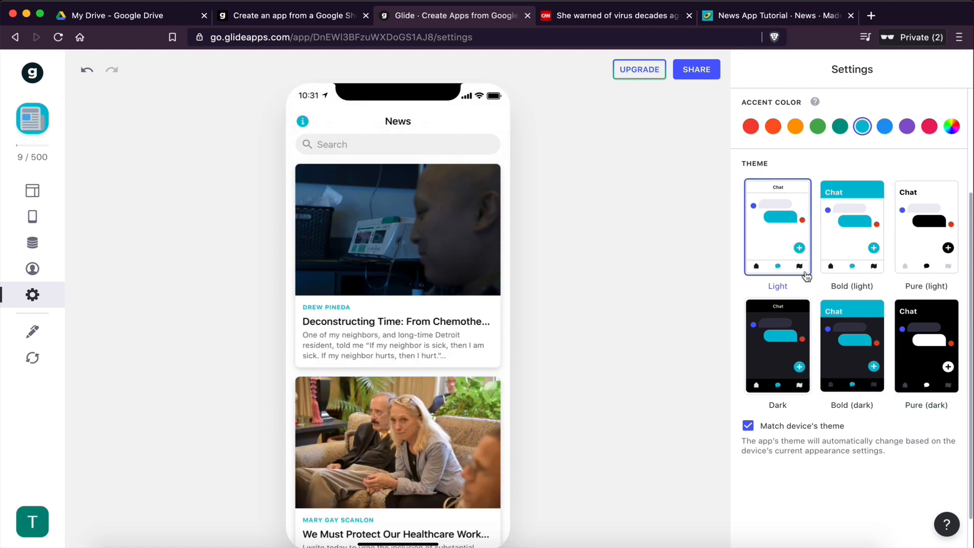
Step: In the general settings, rename the app to News App
scroll(848, 155, "up", 3)
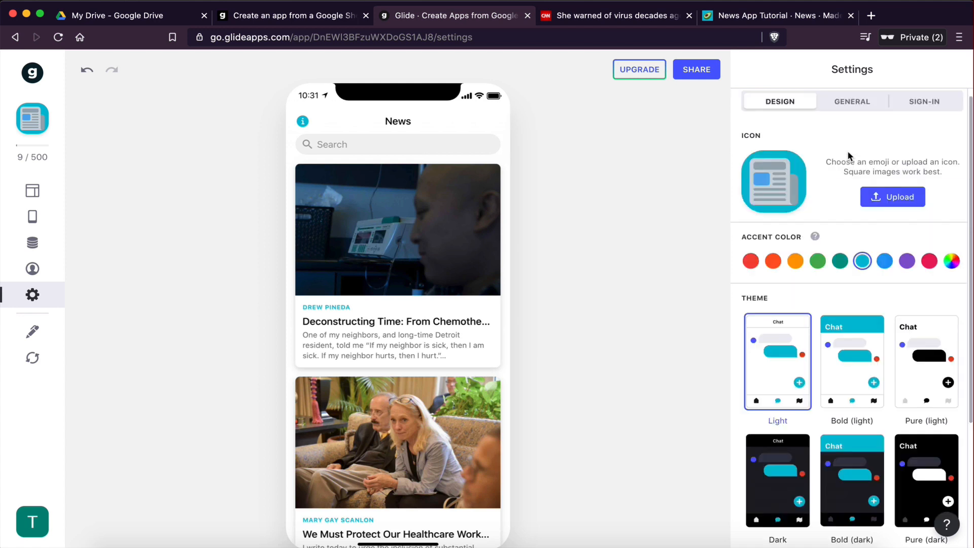
left_click(858, 114)
left_click(901, 167)
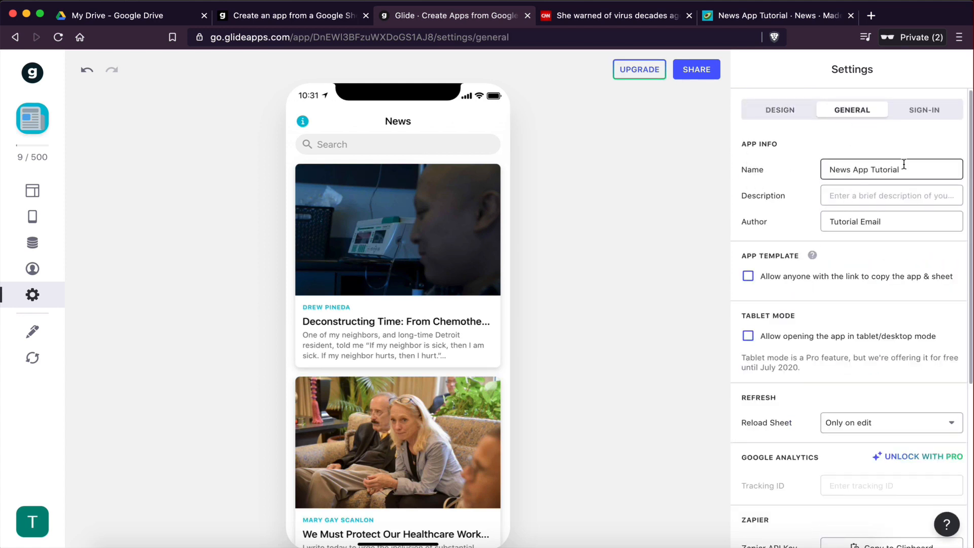
left_click_drag(902, 167, 827, 168)
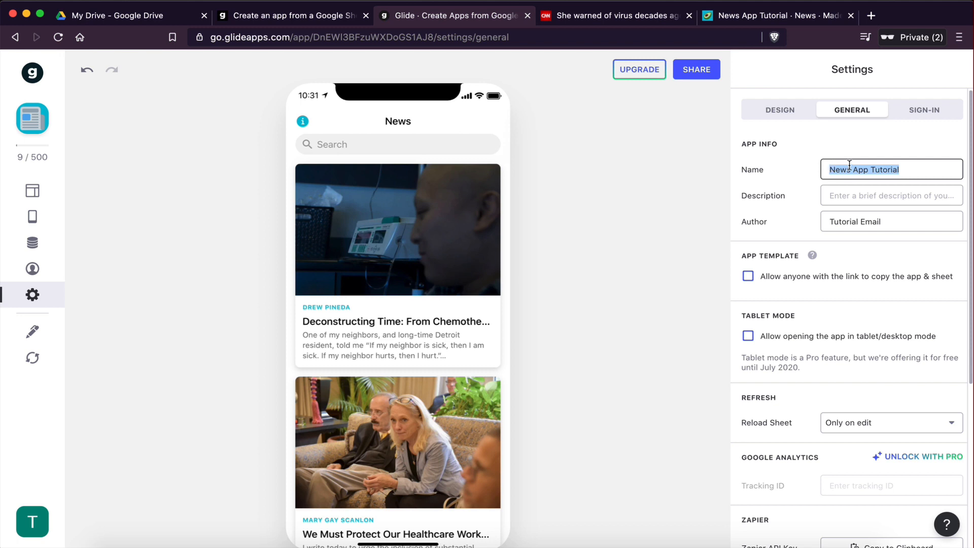
double_click(885, 170)
key("BackSpace")
key("BackSpace")
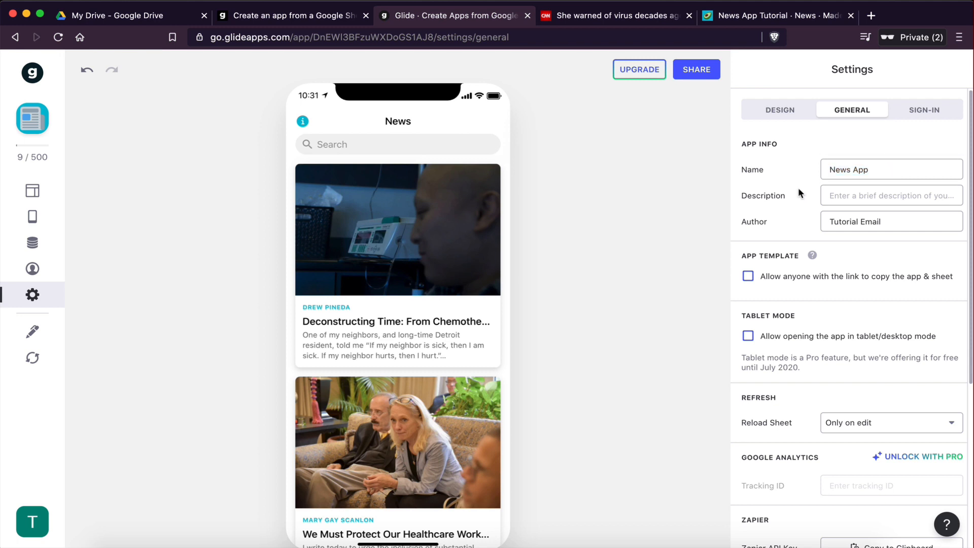
Step: Set the app description to "This is a news app that we created for this tutorial"
left_click(857, 194)
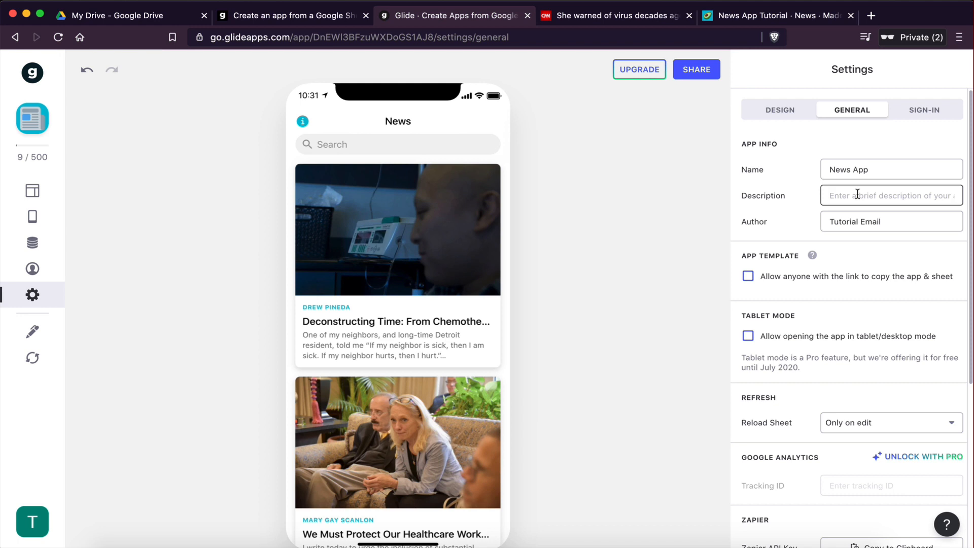
type("This is a")
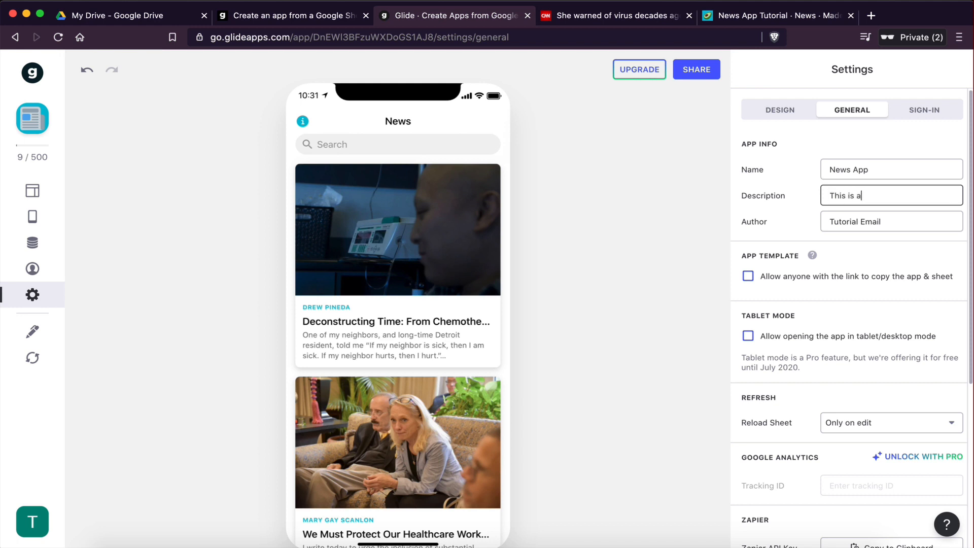
type(" news app that we created for this tutorial")
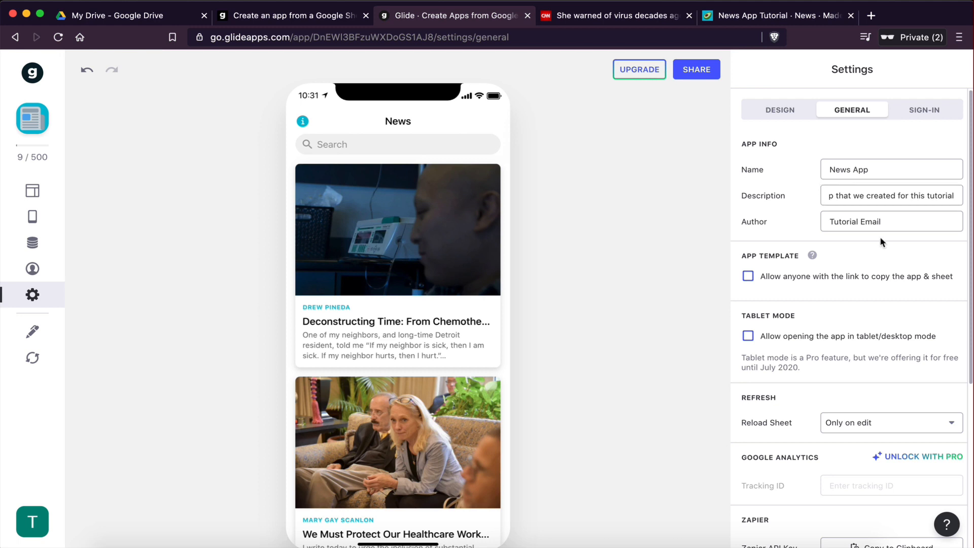
Step: Replace the author field with the creator's name
left_click_drag(879, 224, 806, 223)
type("Dimitris")
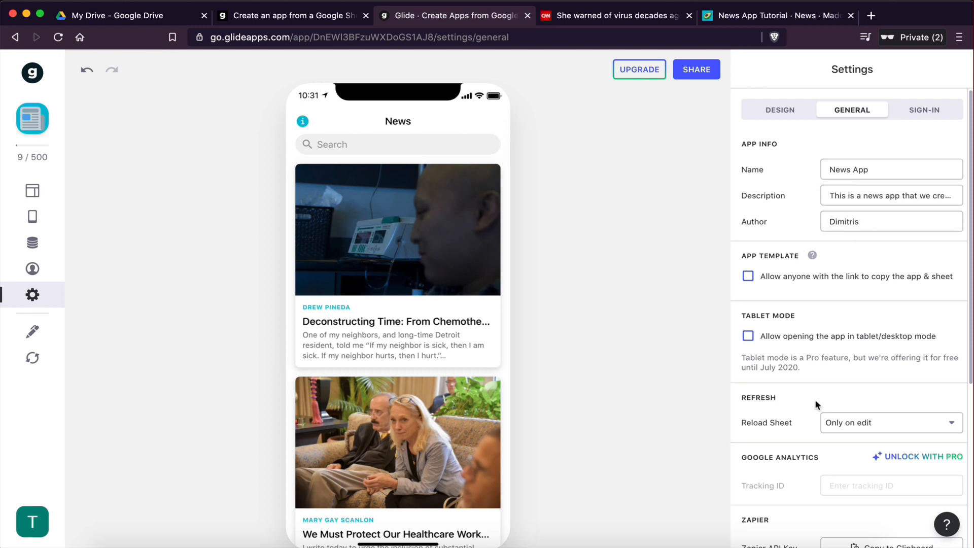
scroll(815, 404, "down", 2)
scroll(816, 404, "up", 2)
Step: Review the new name, author and description on the published app's landing page, then close that tab
left_click(771, 18)
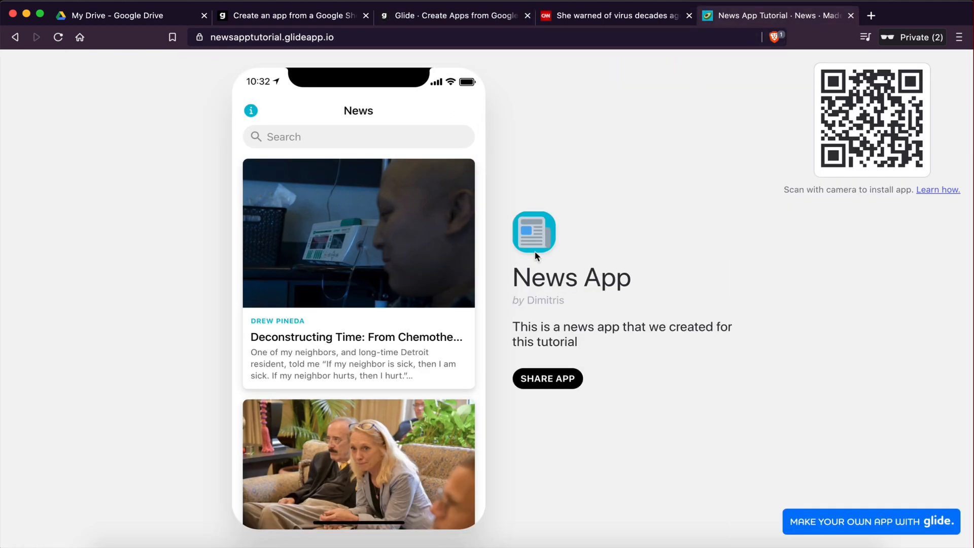
left_click_drag(515, 259, 628, 385)
left_click(627, 357)
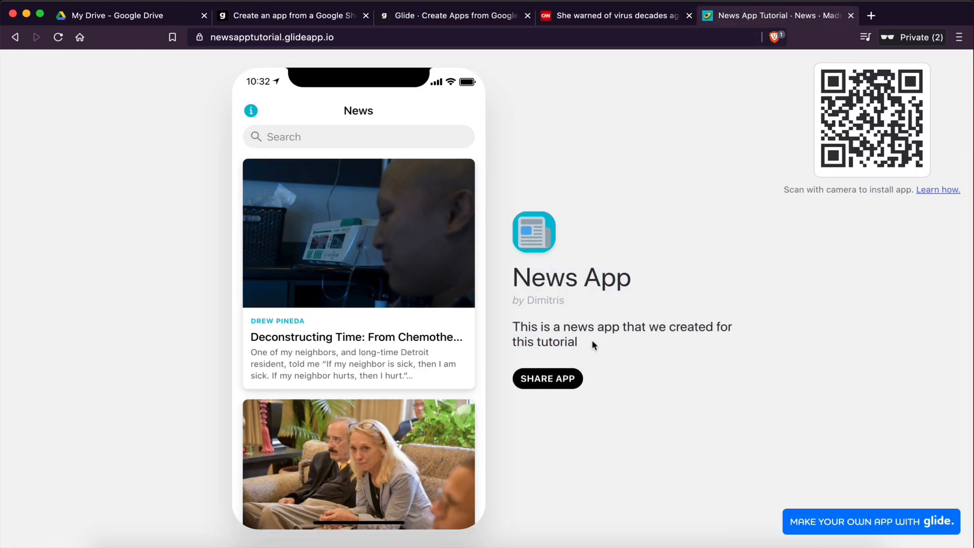
left_click_drag(592, 343, 514, 278)
left_click(514, 282)
key("super+w")
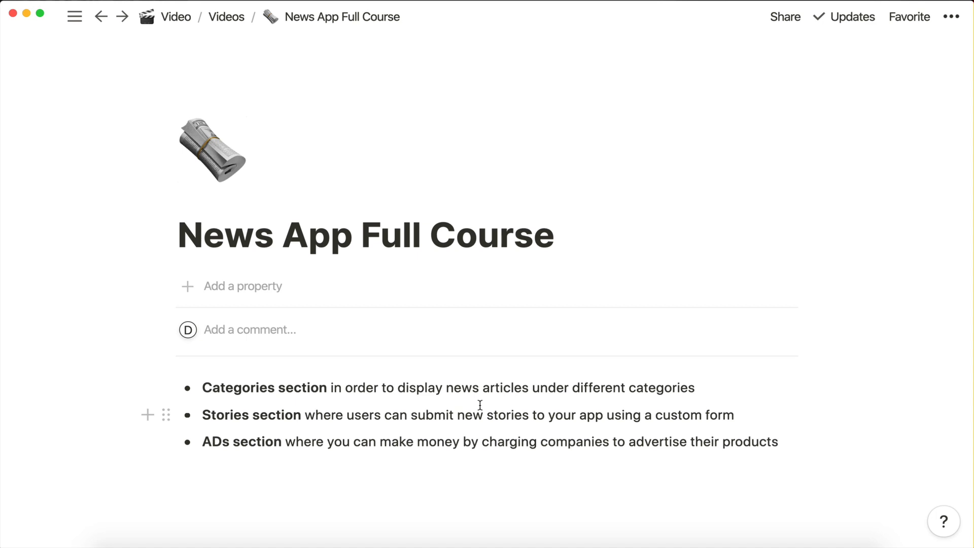
Step: Read through the News App Full Course page in Notion, highlighting the sections list and the course link
left_click_drag(203, 440, 368, 439)
left_click(369, 439)
scroll(389, 468, "down", 1)
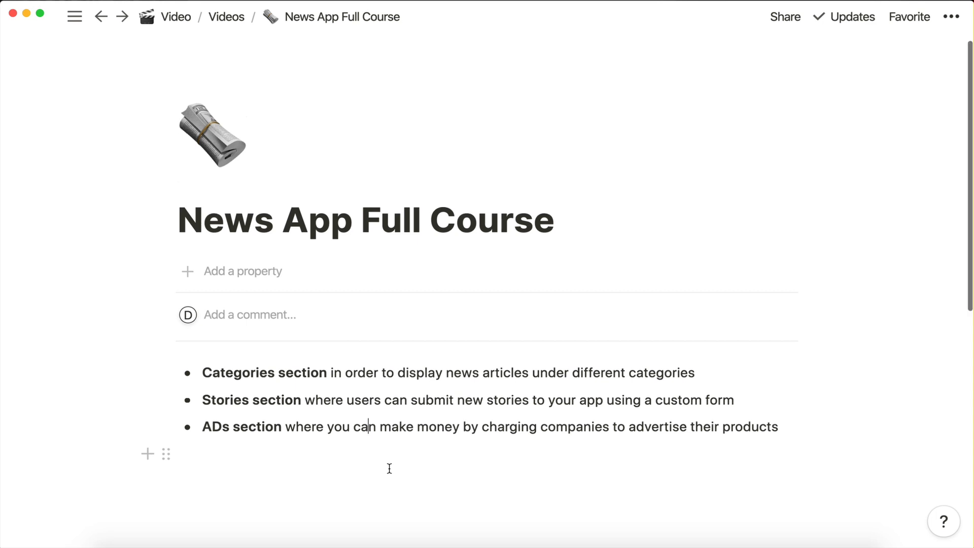
scroll(389, 468, "down", 10)
left_click_drag(178, 246, 705, 238)
left_click(678, 284)
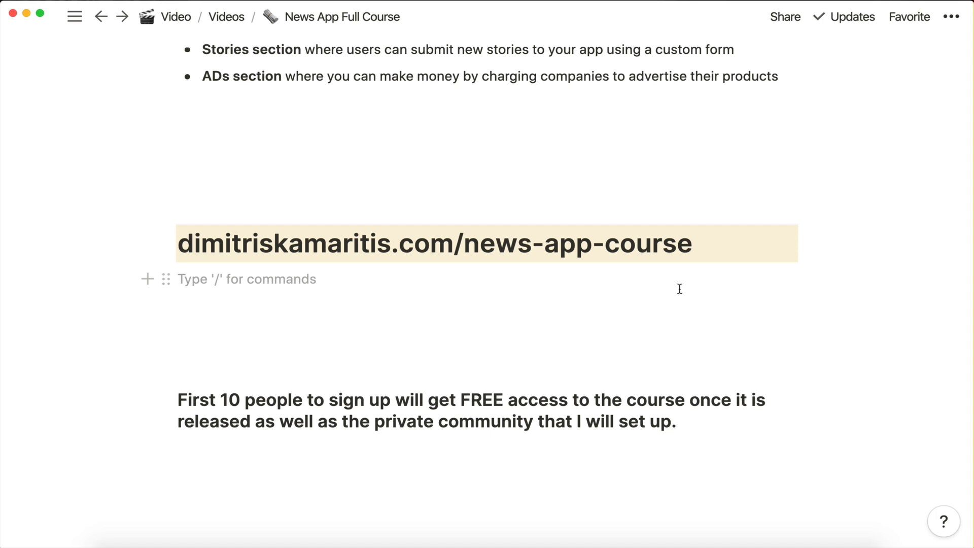
left_click_drag(178, 242, 693, 238)
left_click(693, 241)
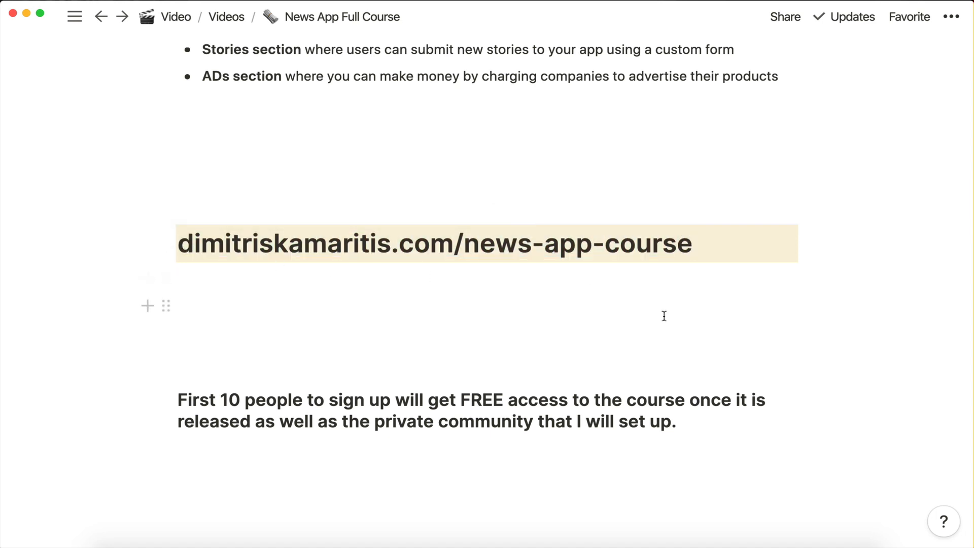